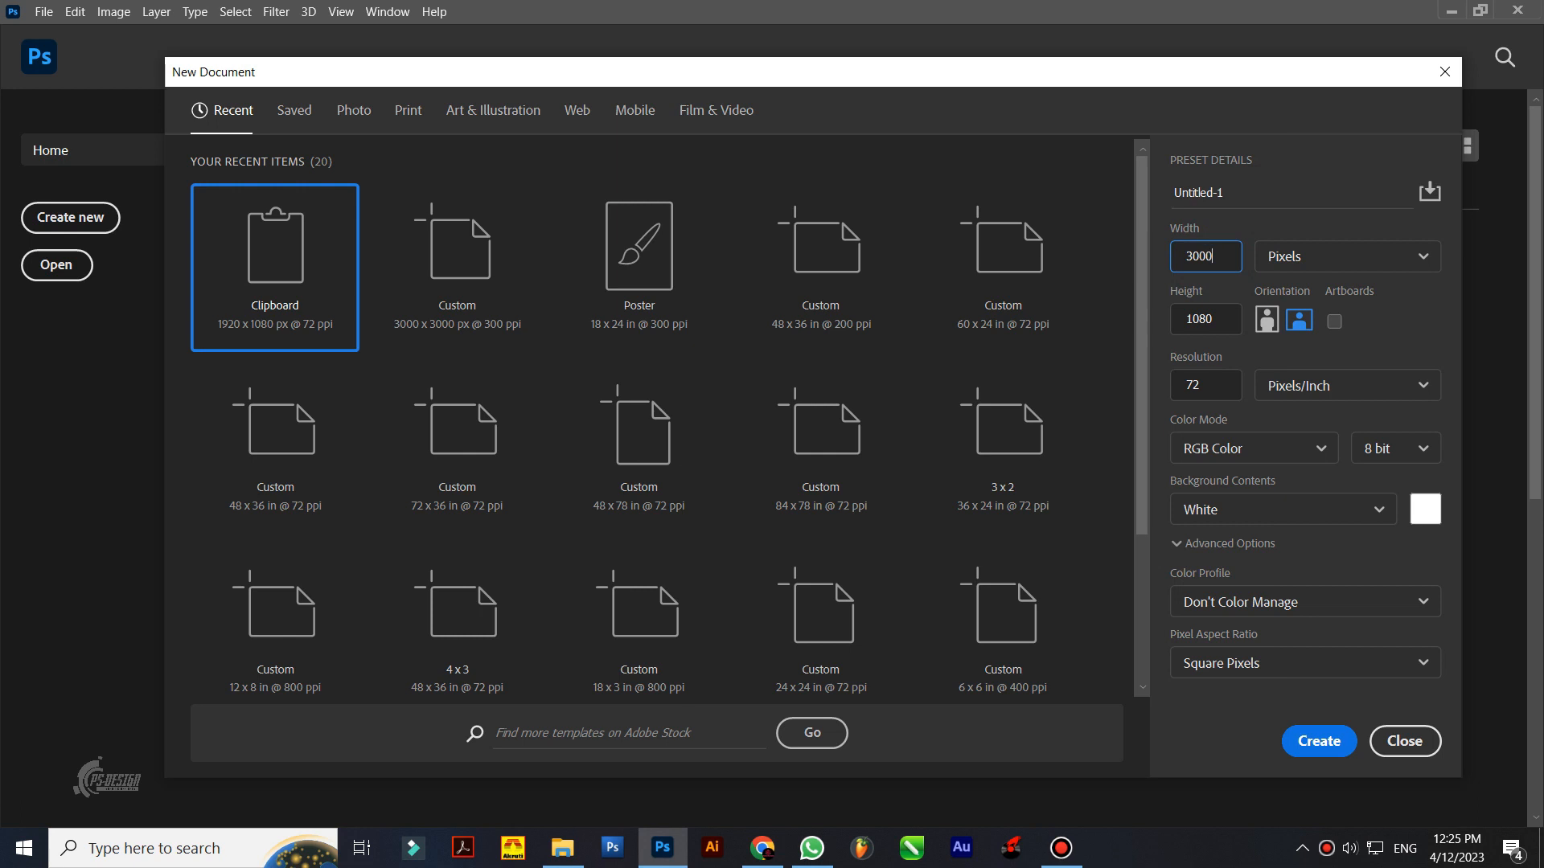
Step: Create a new 3000 x 3000 pixel RGB document at 300 pixels/inch with a white background
key(Tab)
key(Tab)
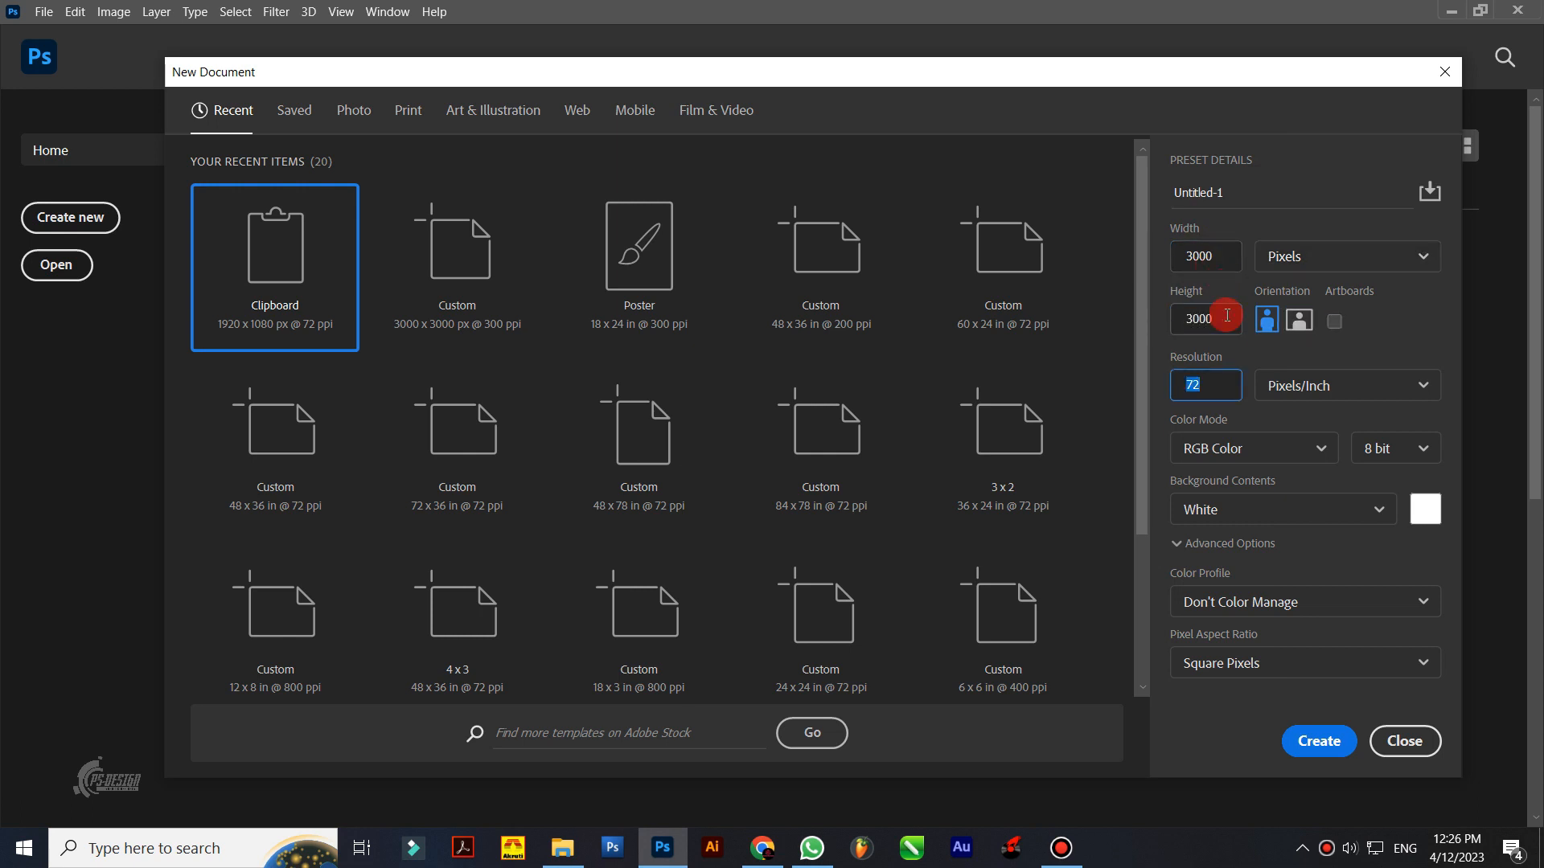
text(300)
click(1423, 508)
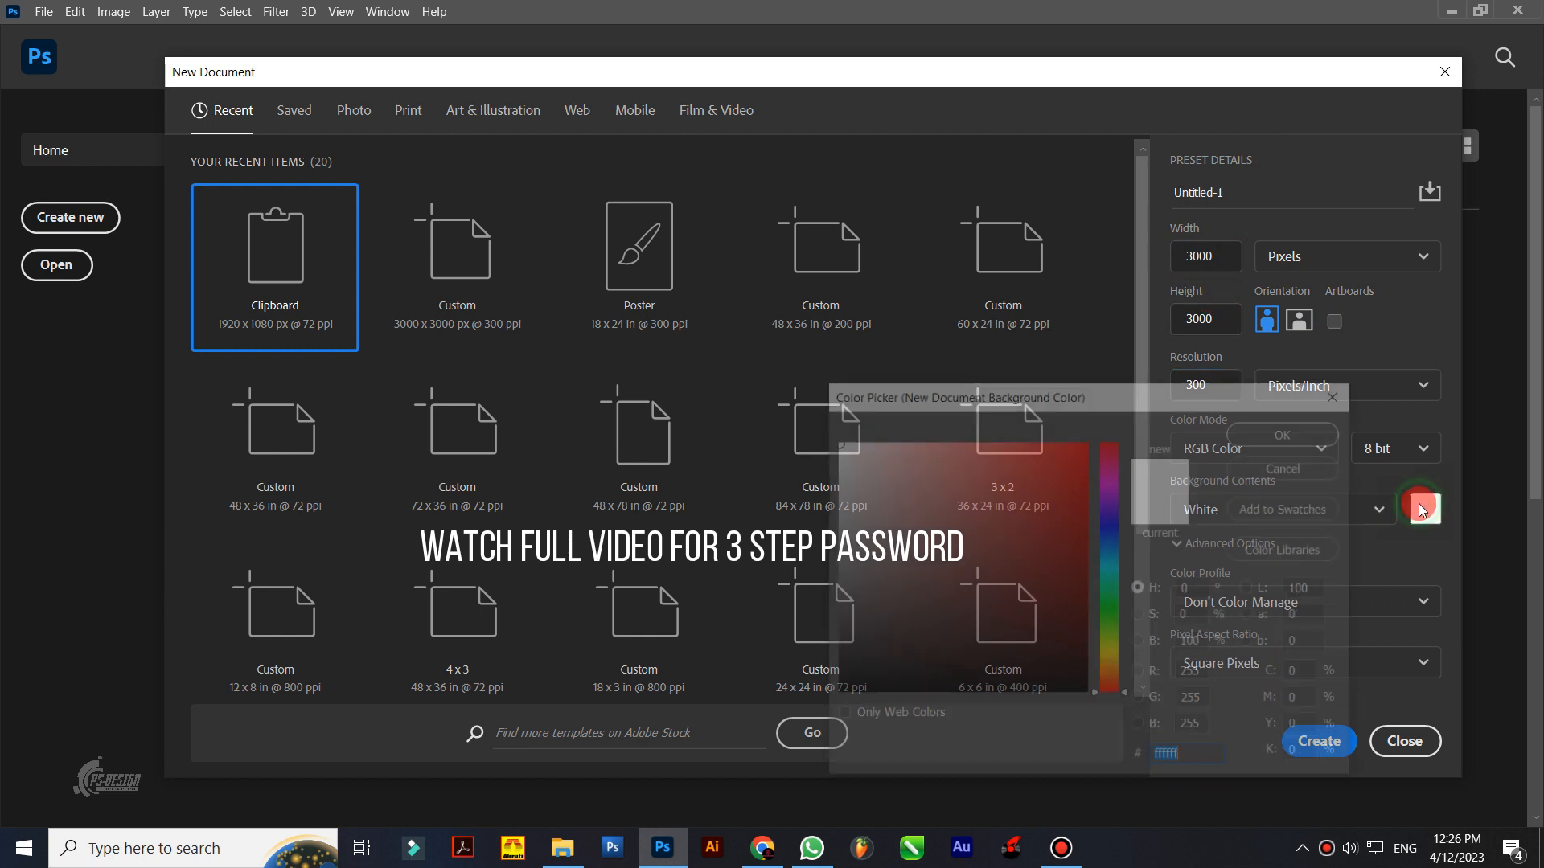
click(1282, 435)
click(1265, 446)
click(1218, 555)
click(1318, 740)
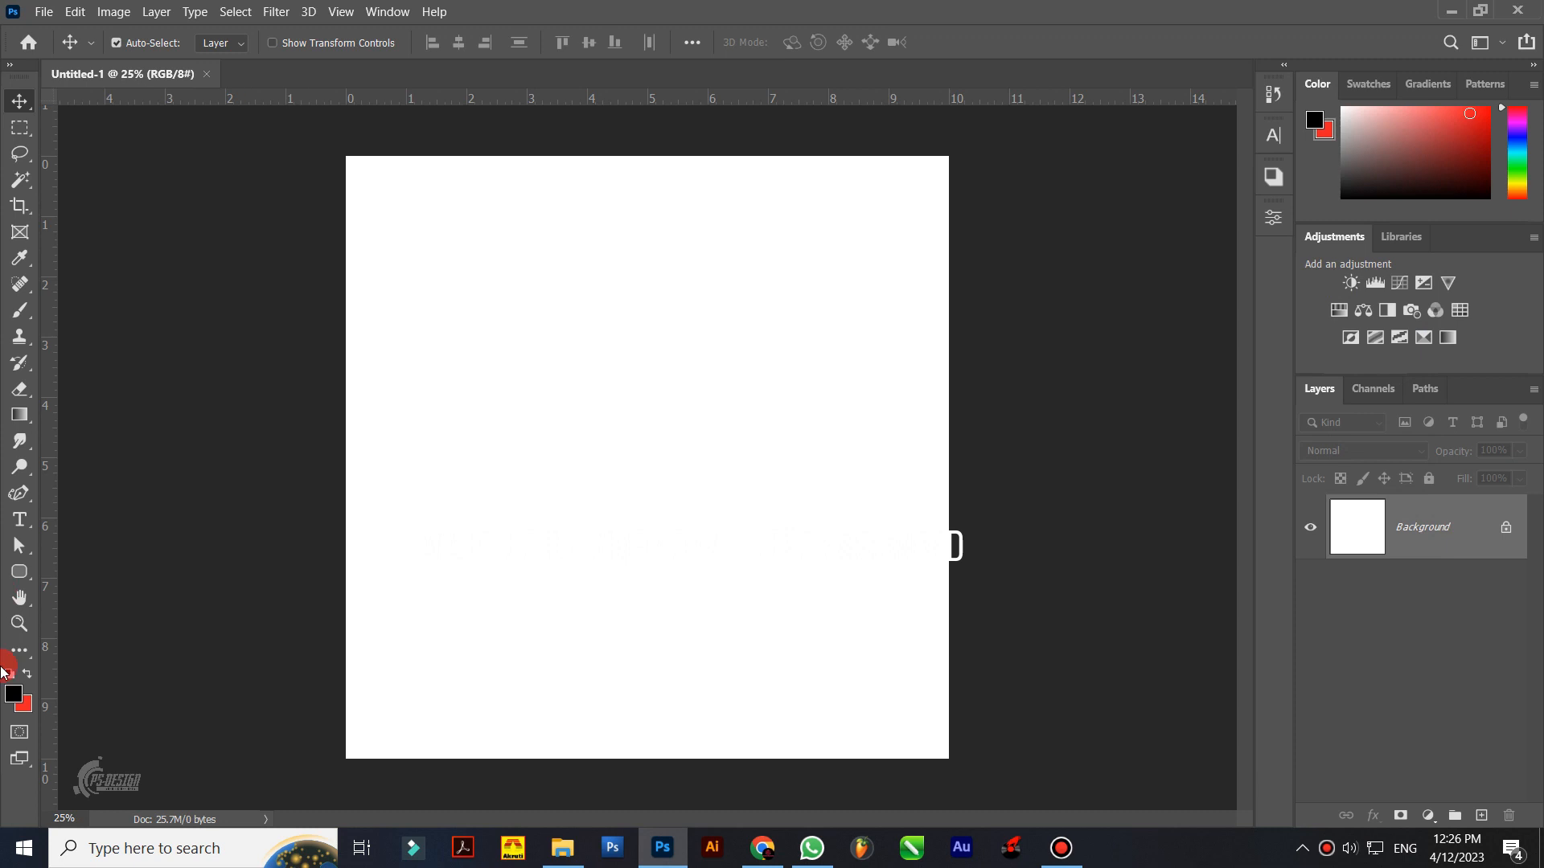
Step: Draw a black circle about 8.65 in across with the Ellipse tool and centre it on the canvas
click(24, 572)
click(26, 571)
right_click(21, 572)
click(101, 611)
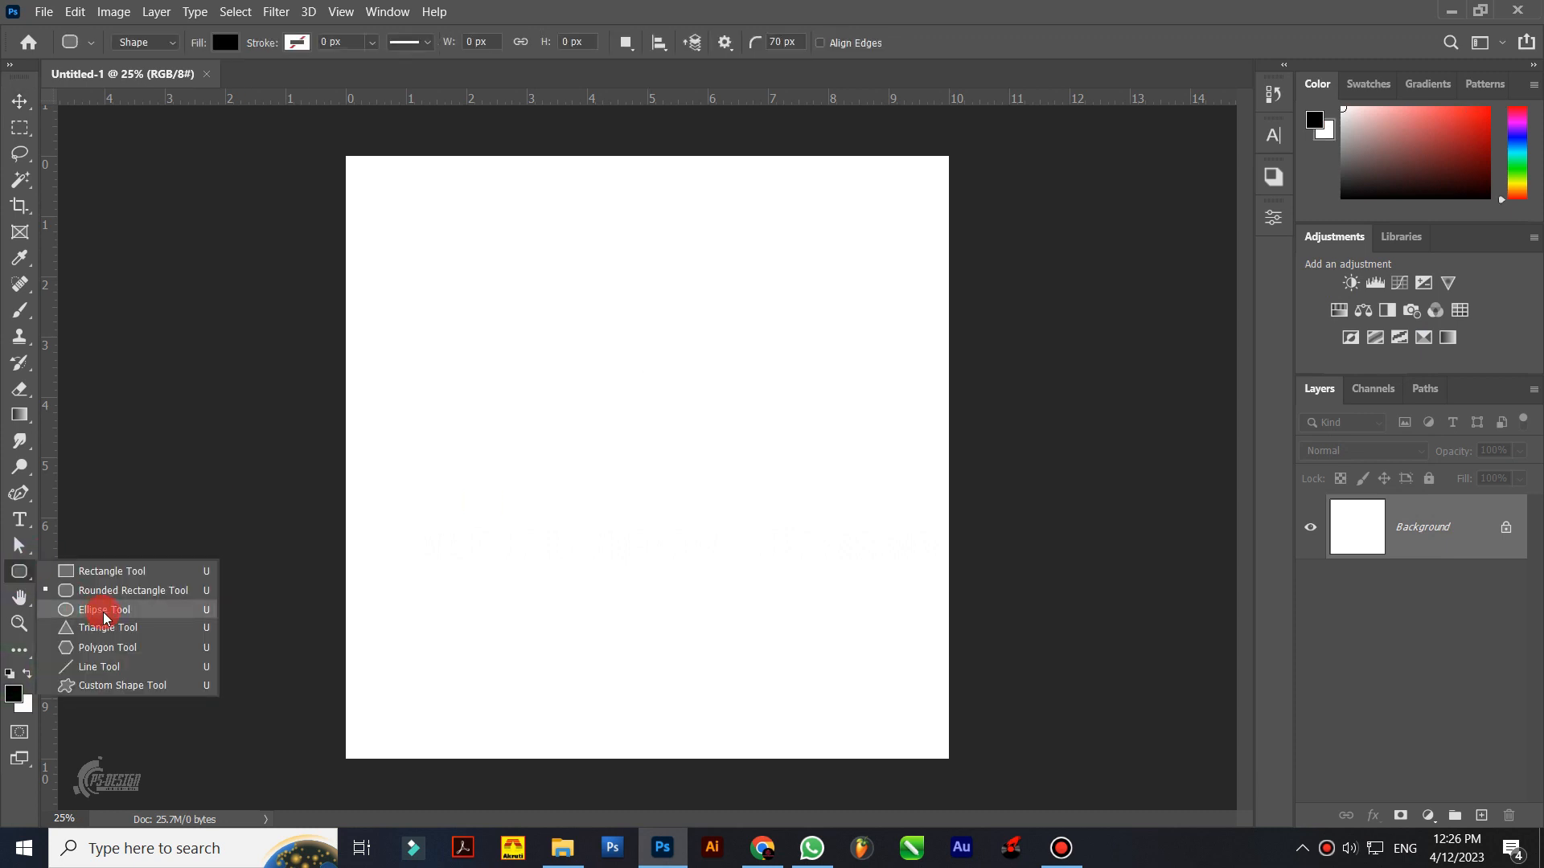
drag(419, 249, 1126, 773)
click(19, 101)
drag(697, 497, 665, 446)
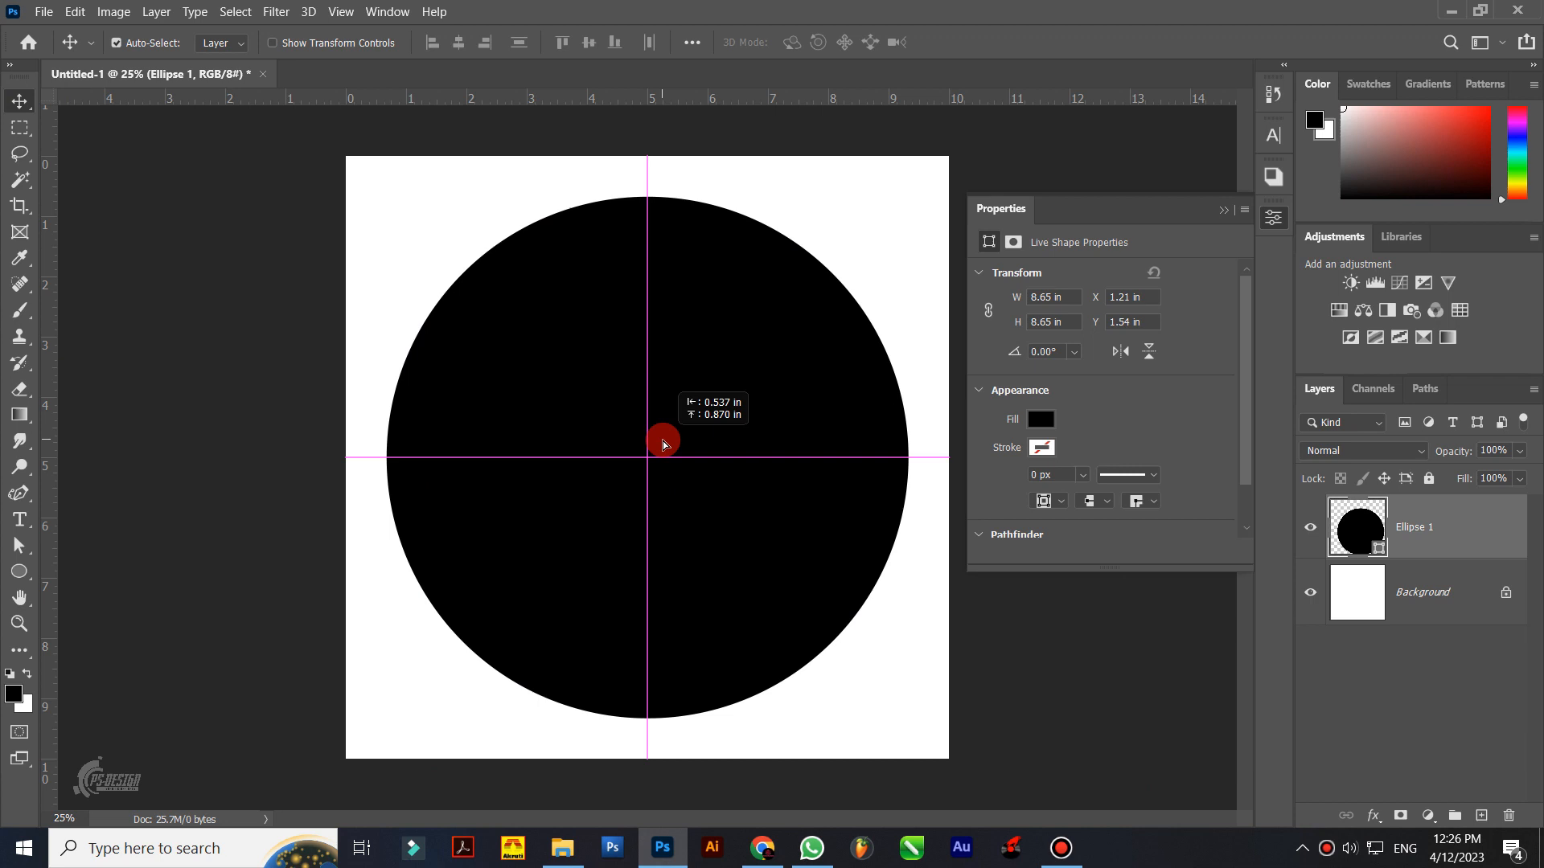
click(1223, 210)
Step: Scale the black circle down slightly about its centre to leave a wider white margin
key(ctrl+t)
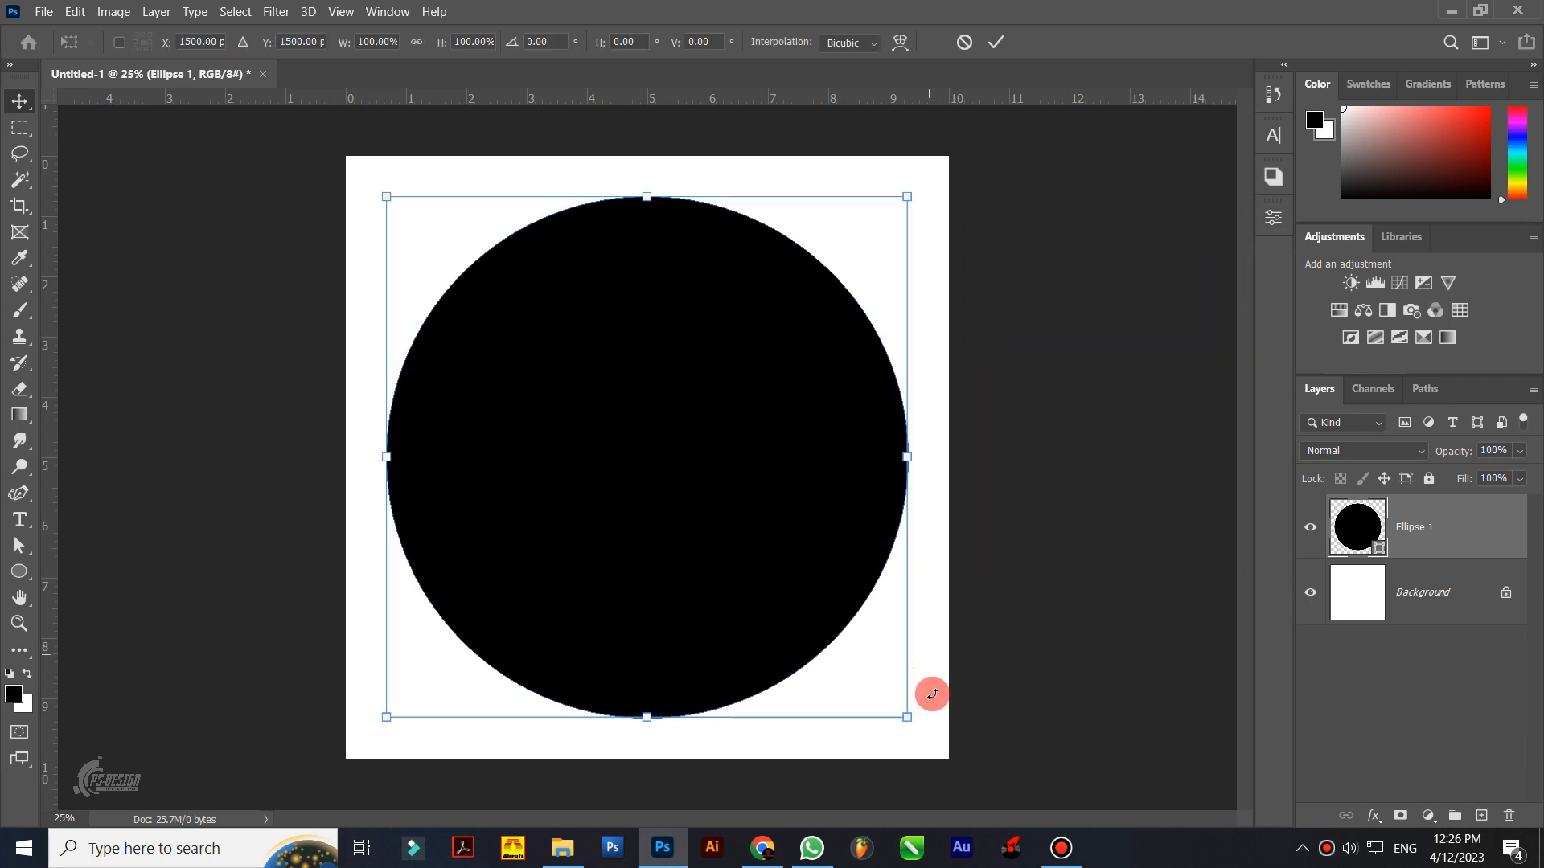
drag(911, 722, 894, 701)
key(Return)
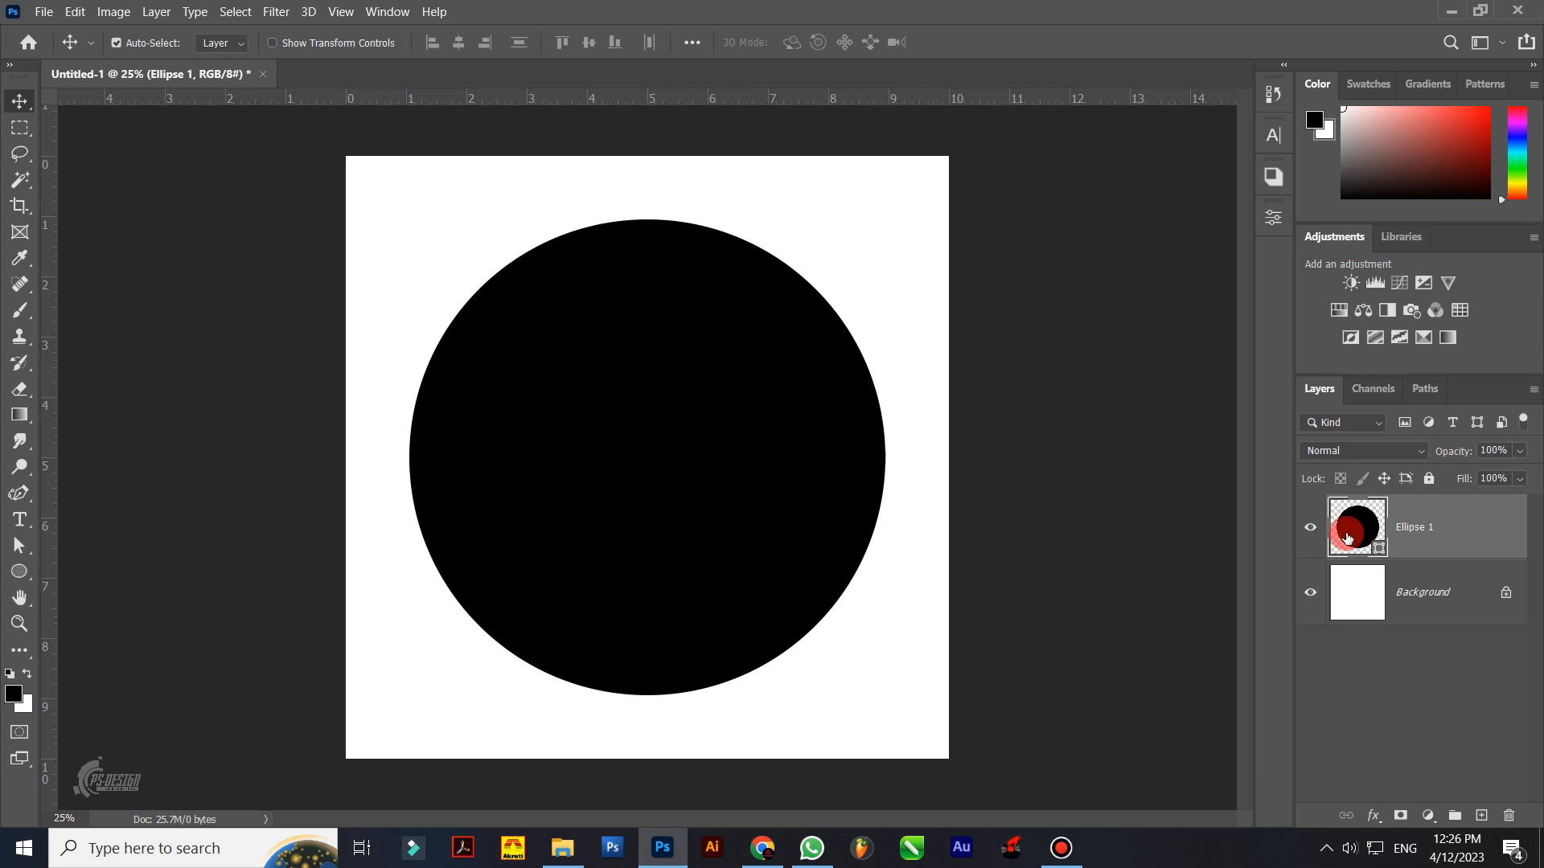
Step: Change the circle's fill colour to yellow, fff200
double_click(1380, 549)
text(ffffff)
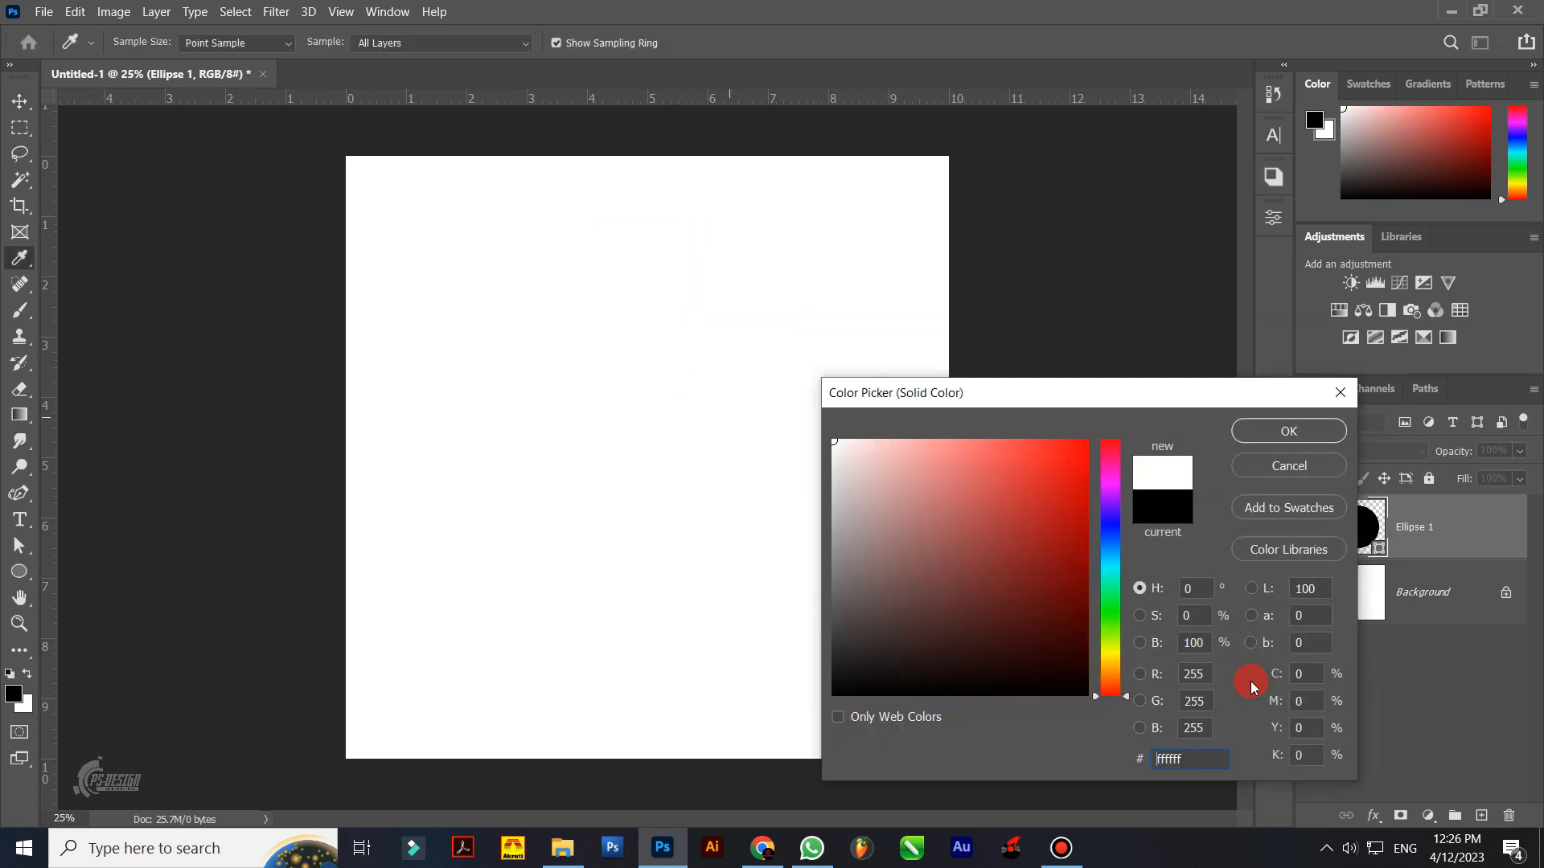
text(100)
click(1290, 431)
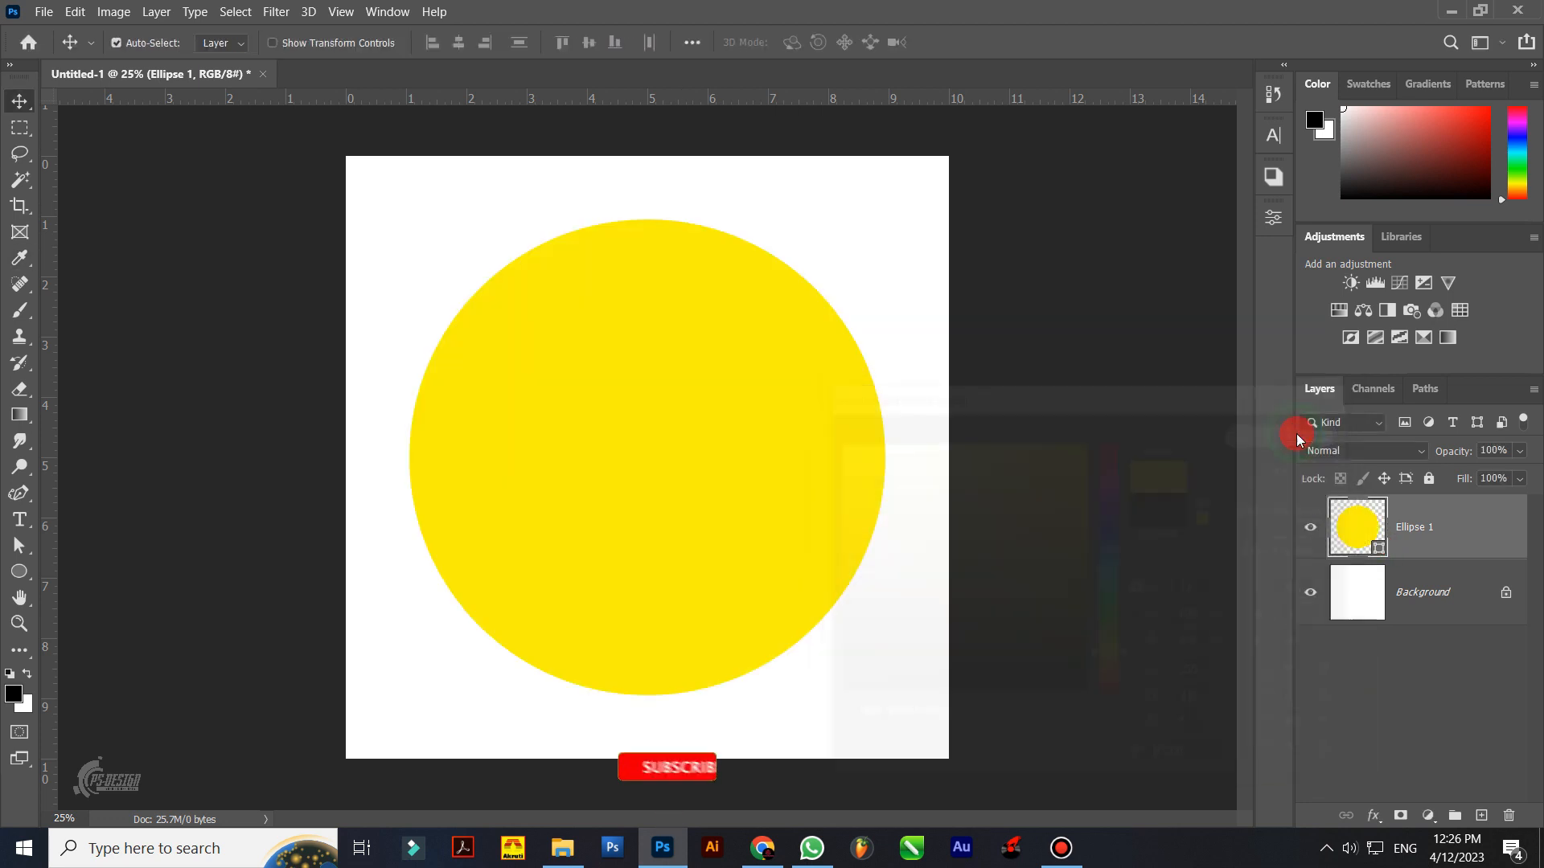
Step: Duplicate the yellow circle's layer and scale the copy down slightly about its centre
drag(1378, 527, 1482, 814)
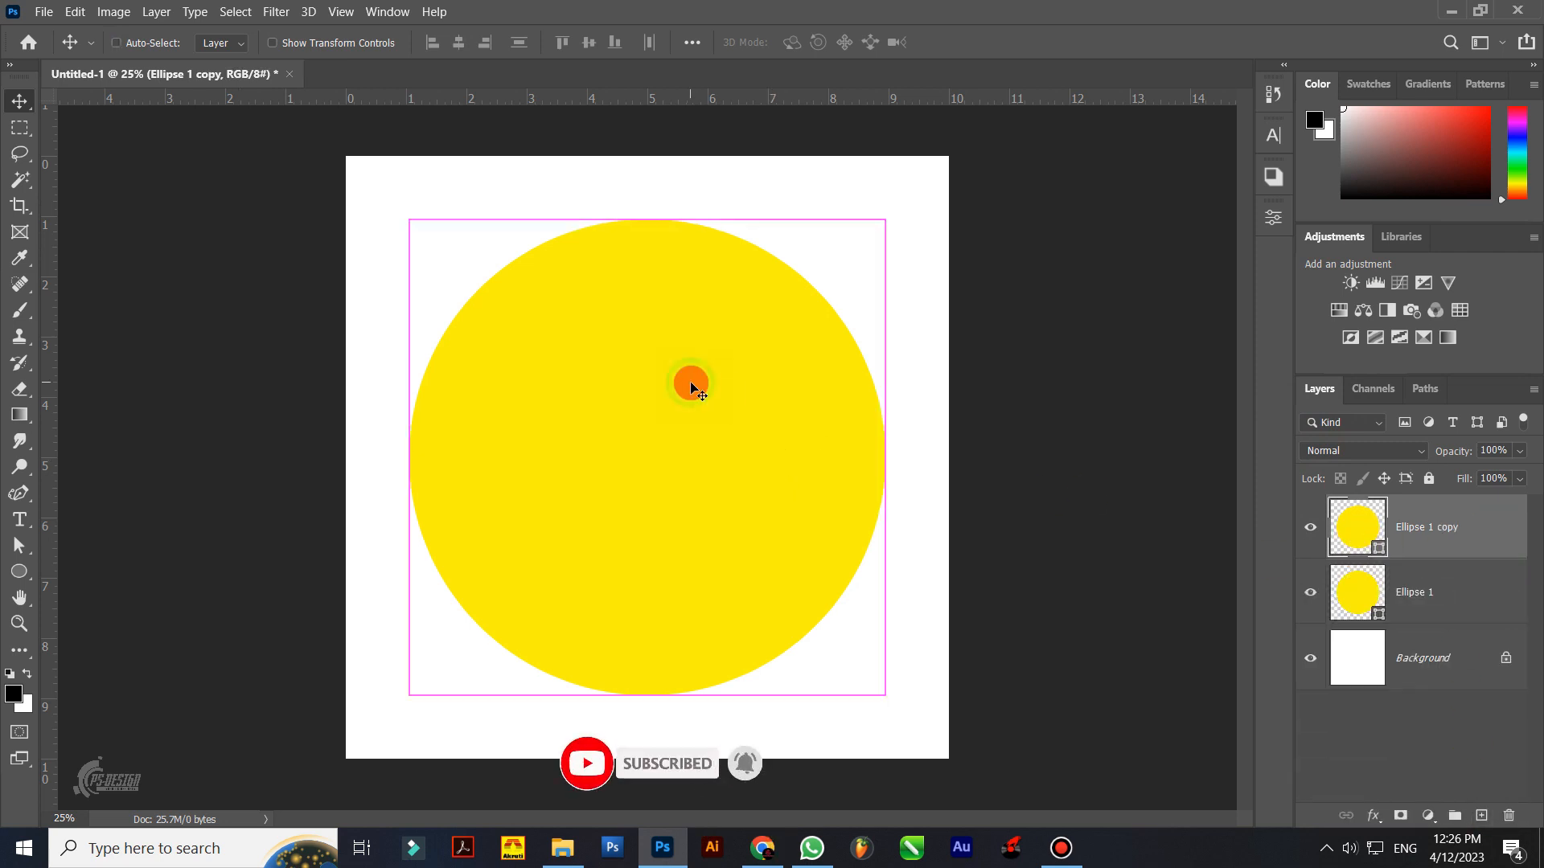
key(ctrl+t)
drag(885, 690, 876, 672)
key(Return)
Step: Change the smaller circle's fill to red, ff0013, leaving a thin yellow ring around it
double_click(1380, 548)
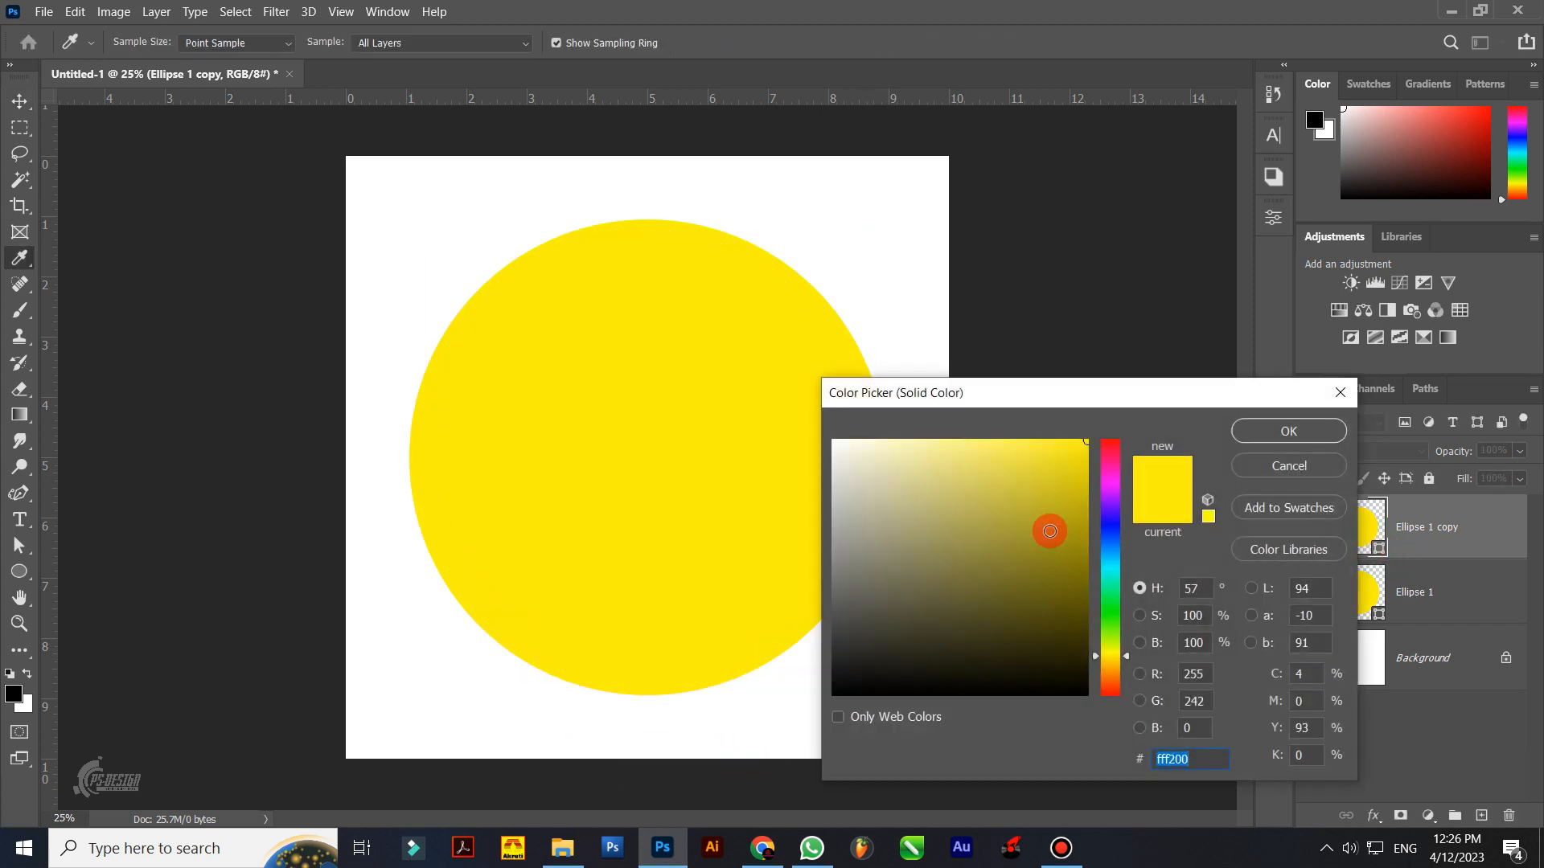
text(100)
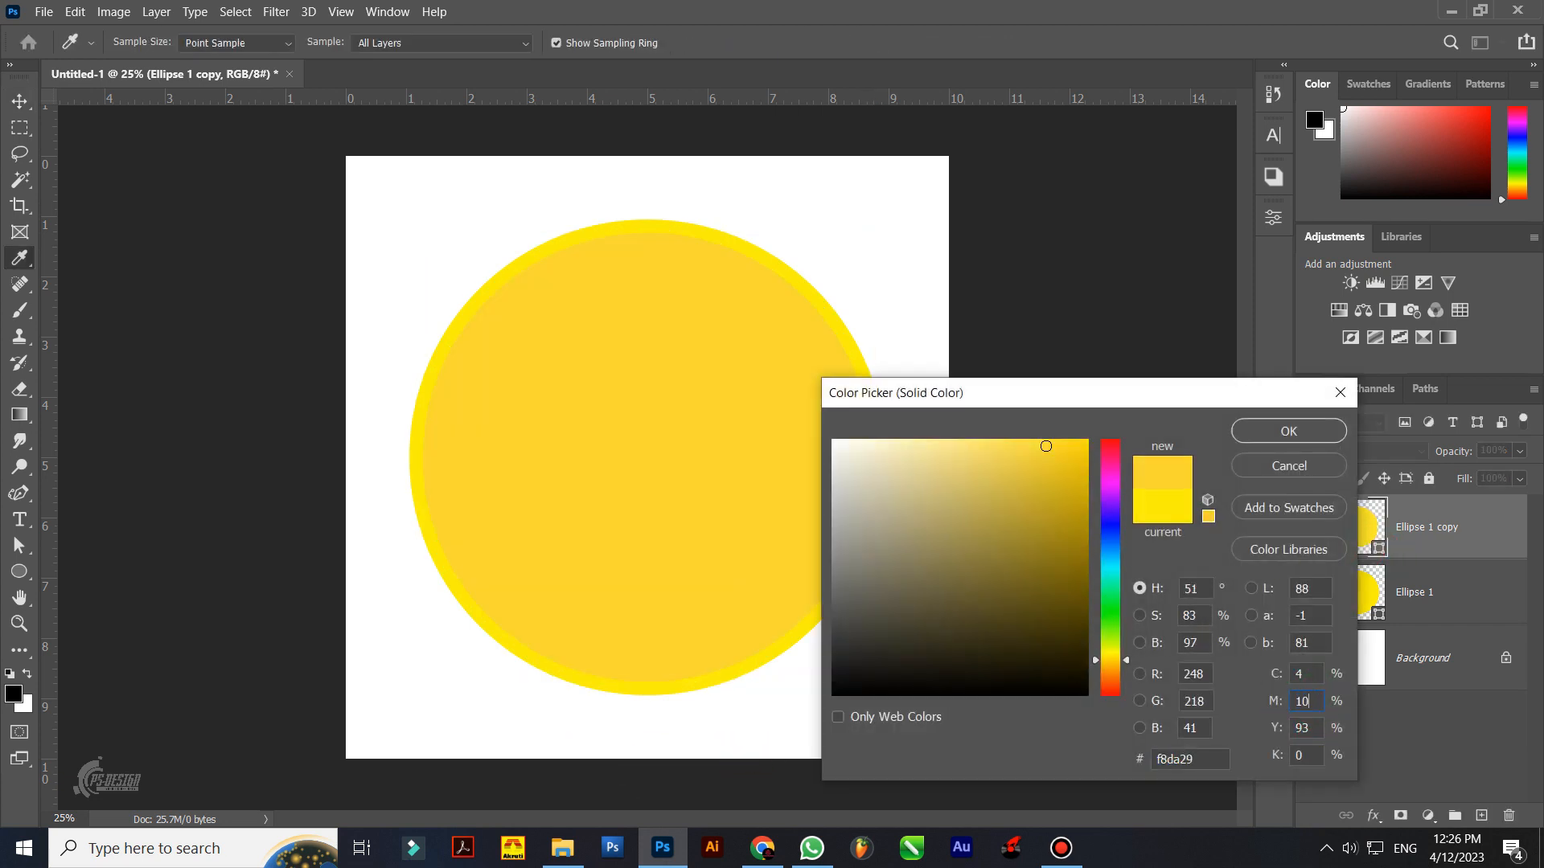
key(shift+Tab)
click(1291, 430)
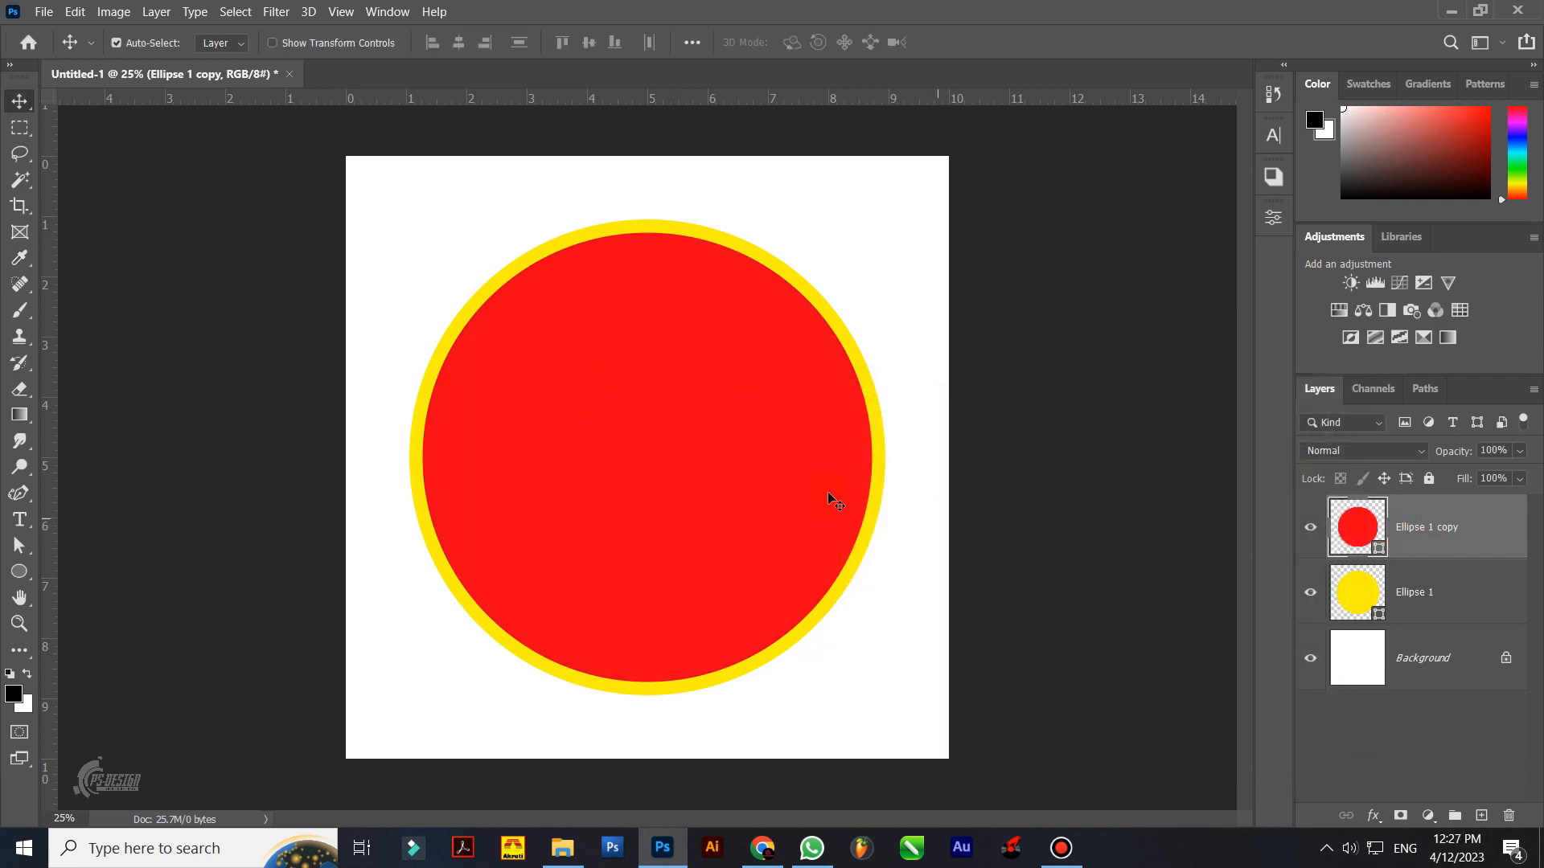
Step: Duplicate the red circle's layer, recolour the copy very dark red and scale it down about its centre
drag(1501, 526, 1479, 804)
double_click(1361, 547)
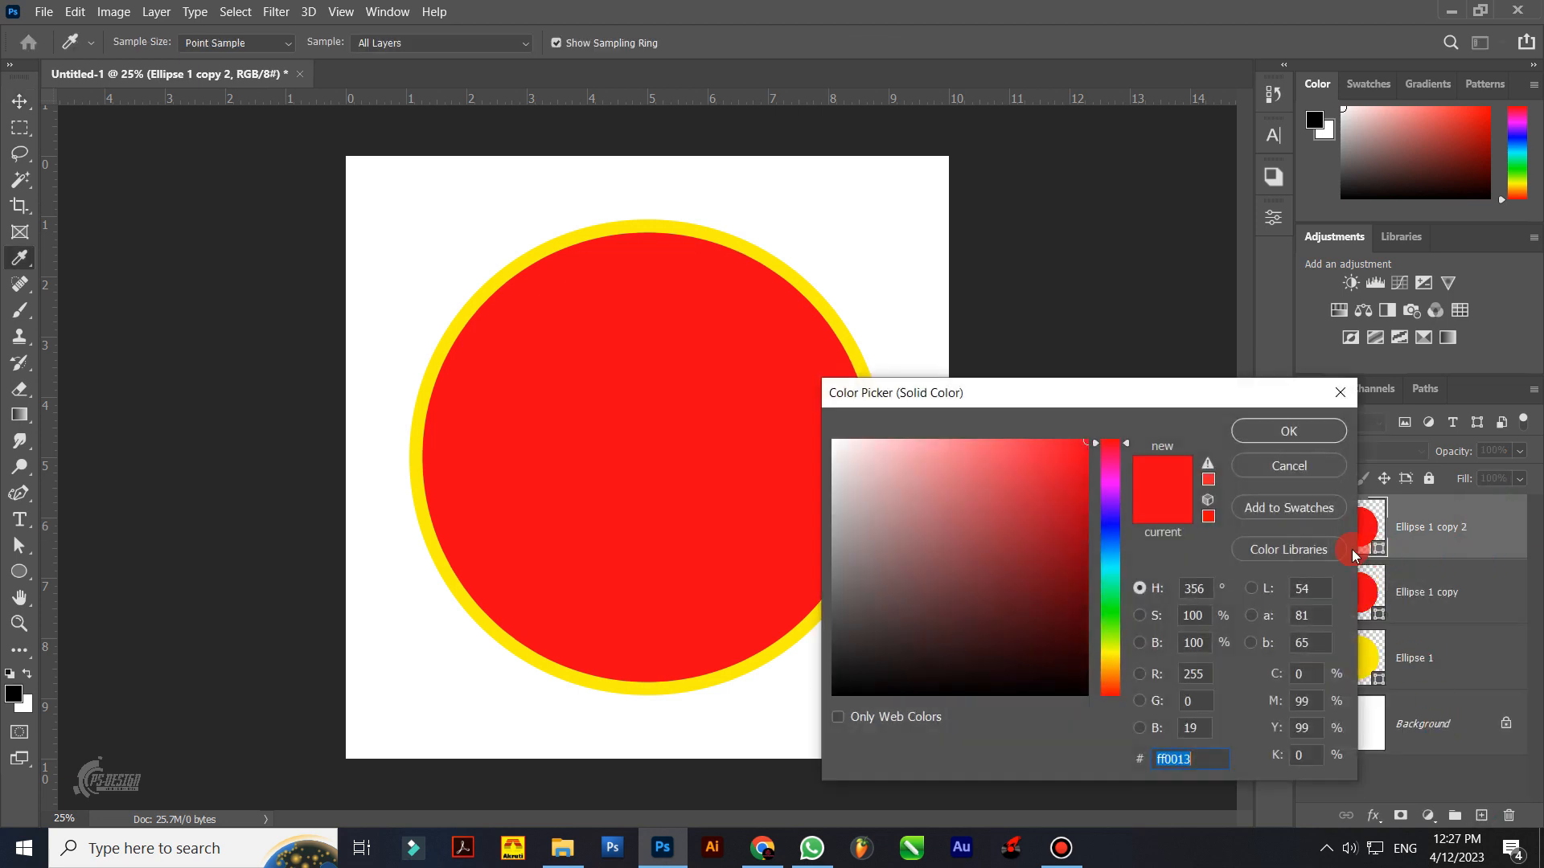
drag(1066, 613, 1106, 649)
click(1289, 431)
key(ctrl+t)
drag(865, 681, 845, 655)
key(Return)
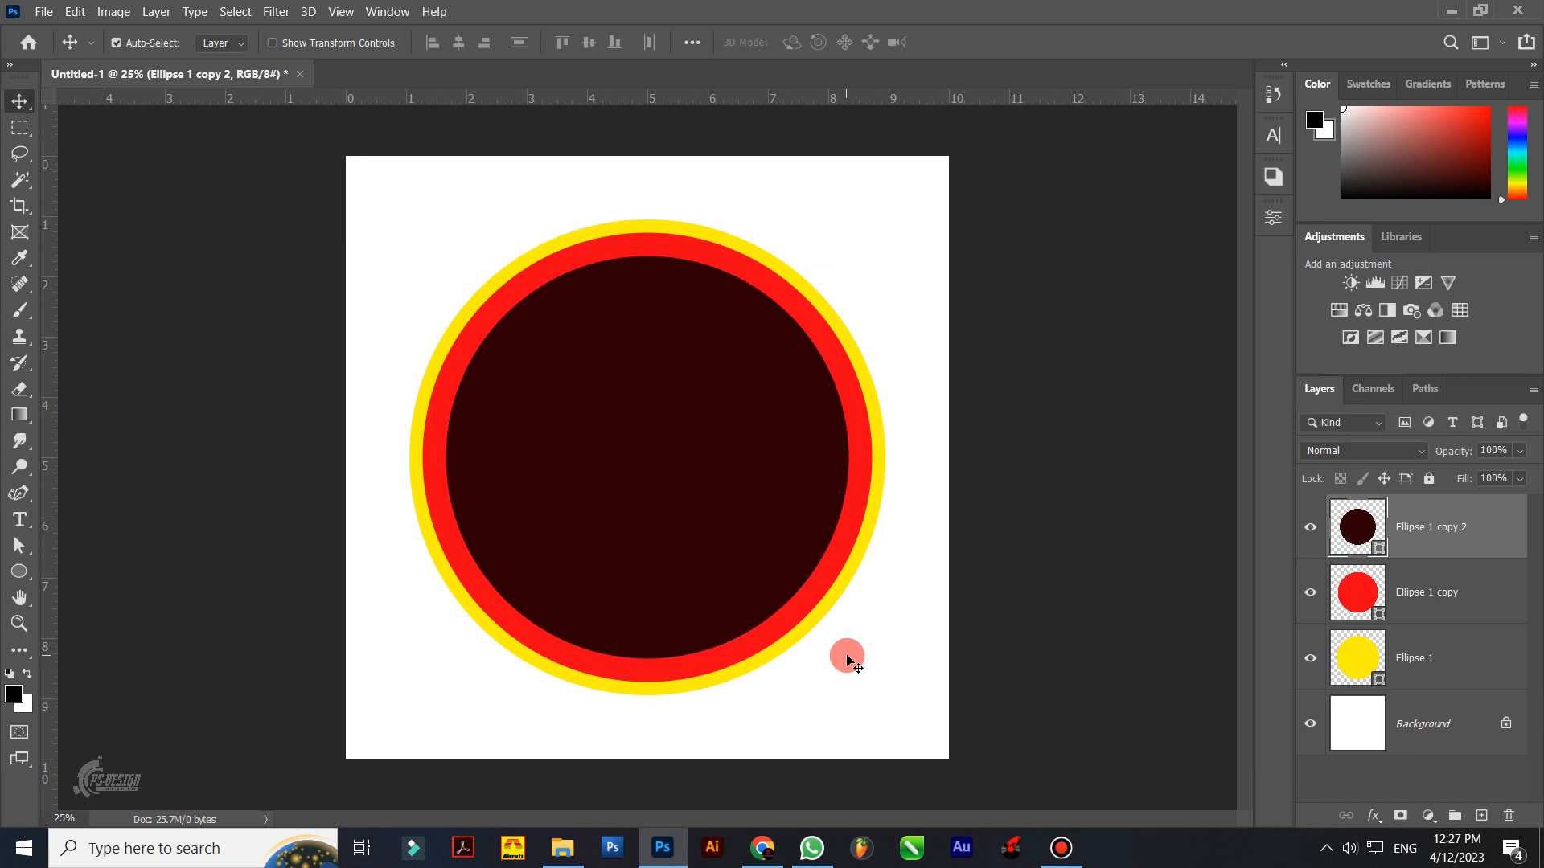
Step: Darken the innermost circle's fill to 230003
double_click(1380, 548)
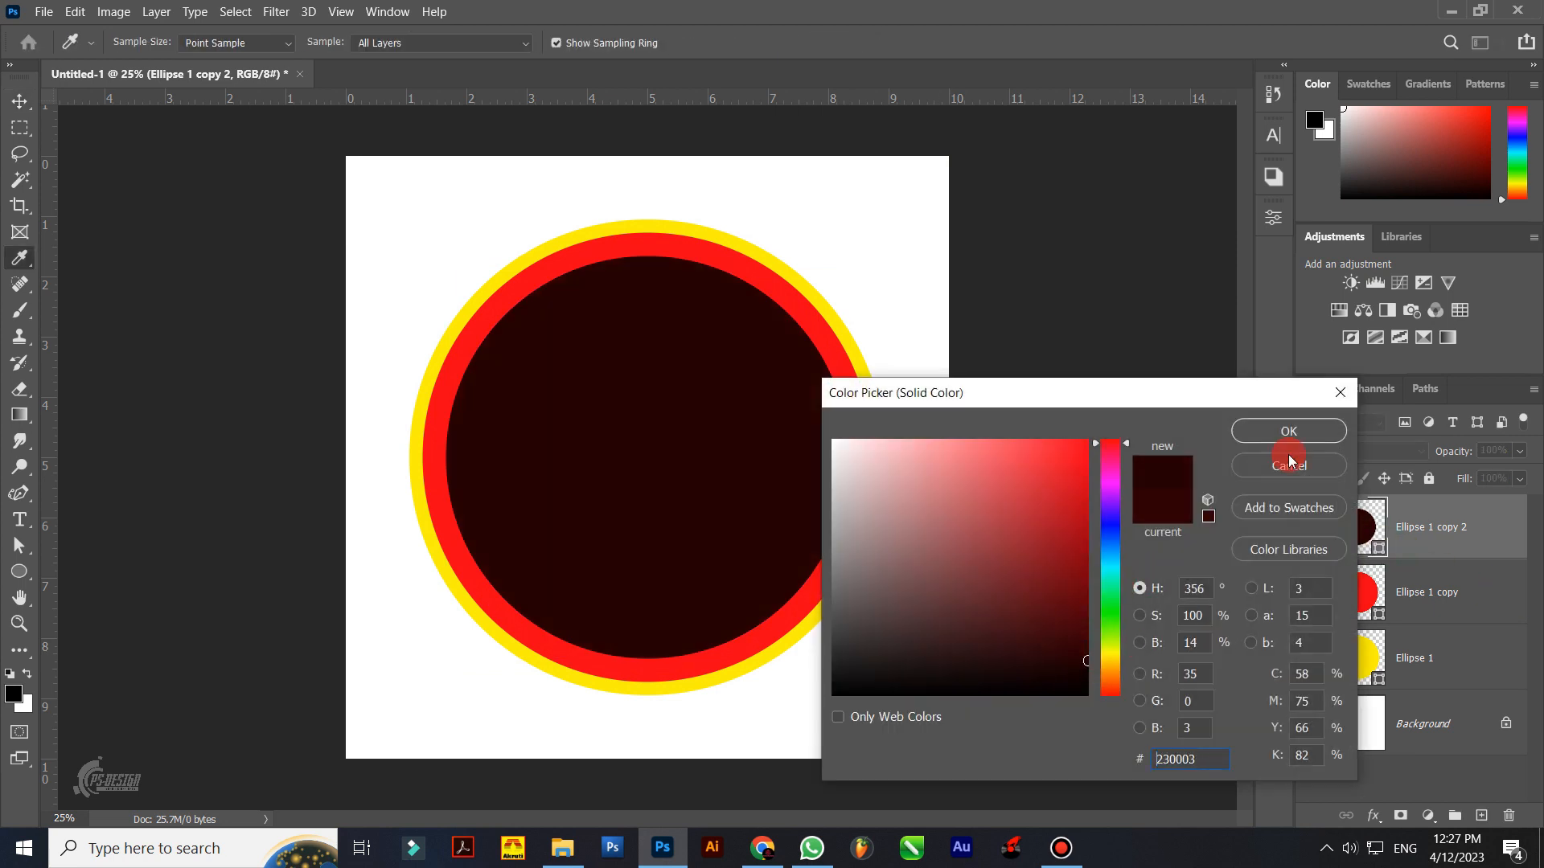
click(1286, 435)
click(777, 465)
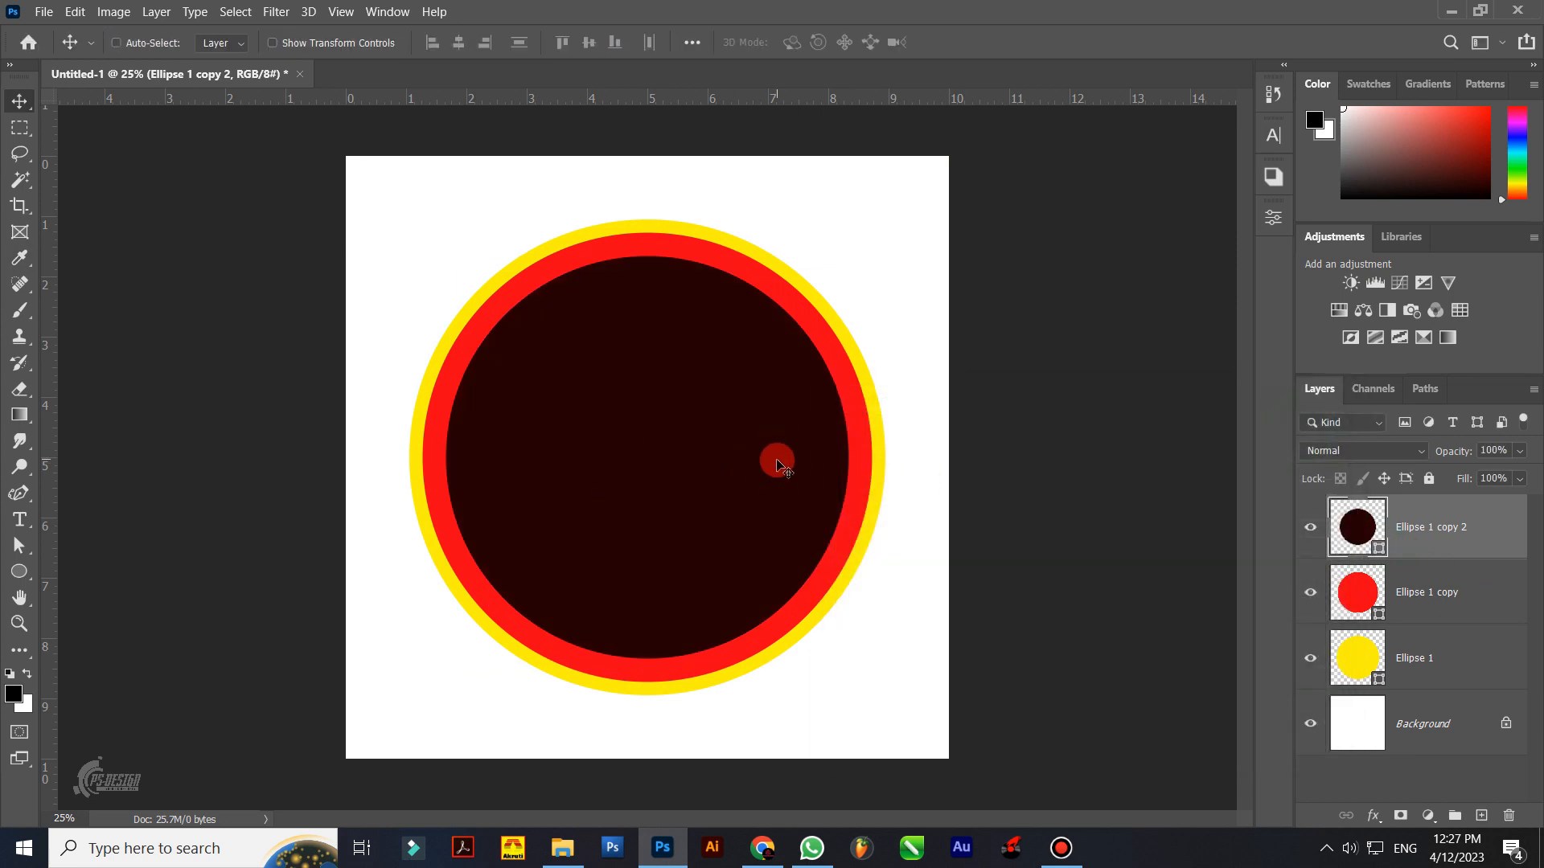
Step: Duplicate the dark circle's layer and change the copy's fill to bright red
key(ctrl+j)
key(ctrl+z)
drag(1466, 526, 1481, 816)
double_click(1376, 534)
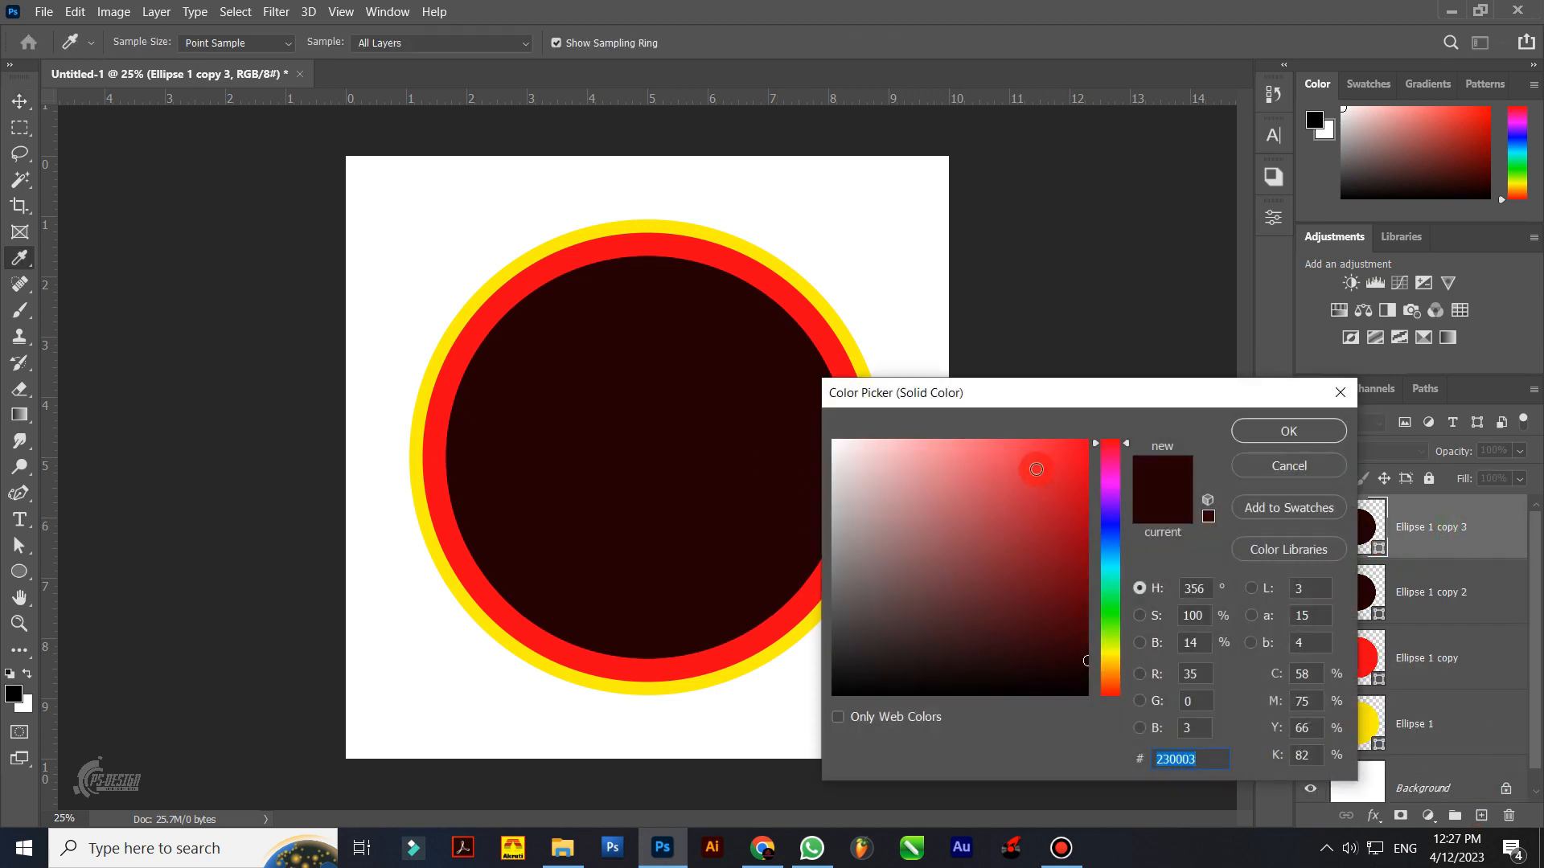
click(1036, 468)
click(1287, 431)
Step: Scale the top red circle down about its centre to leave a wide dark ring around it
key(ctrl+t)
drag(847, 662, 790, 608)
key(Return)
Step: Lock the layer of the outer yellow circle
ctrl+click(1444, 537)
shift+click(1454, 723)
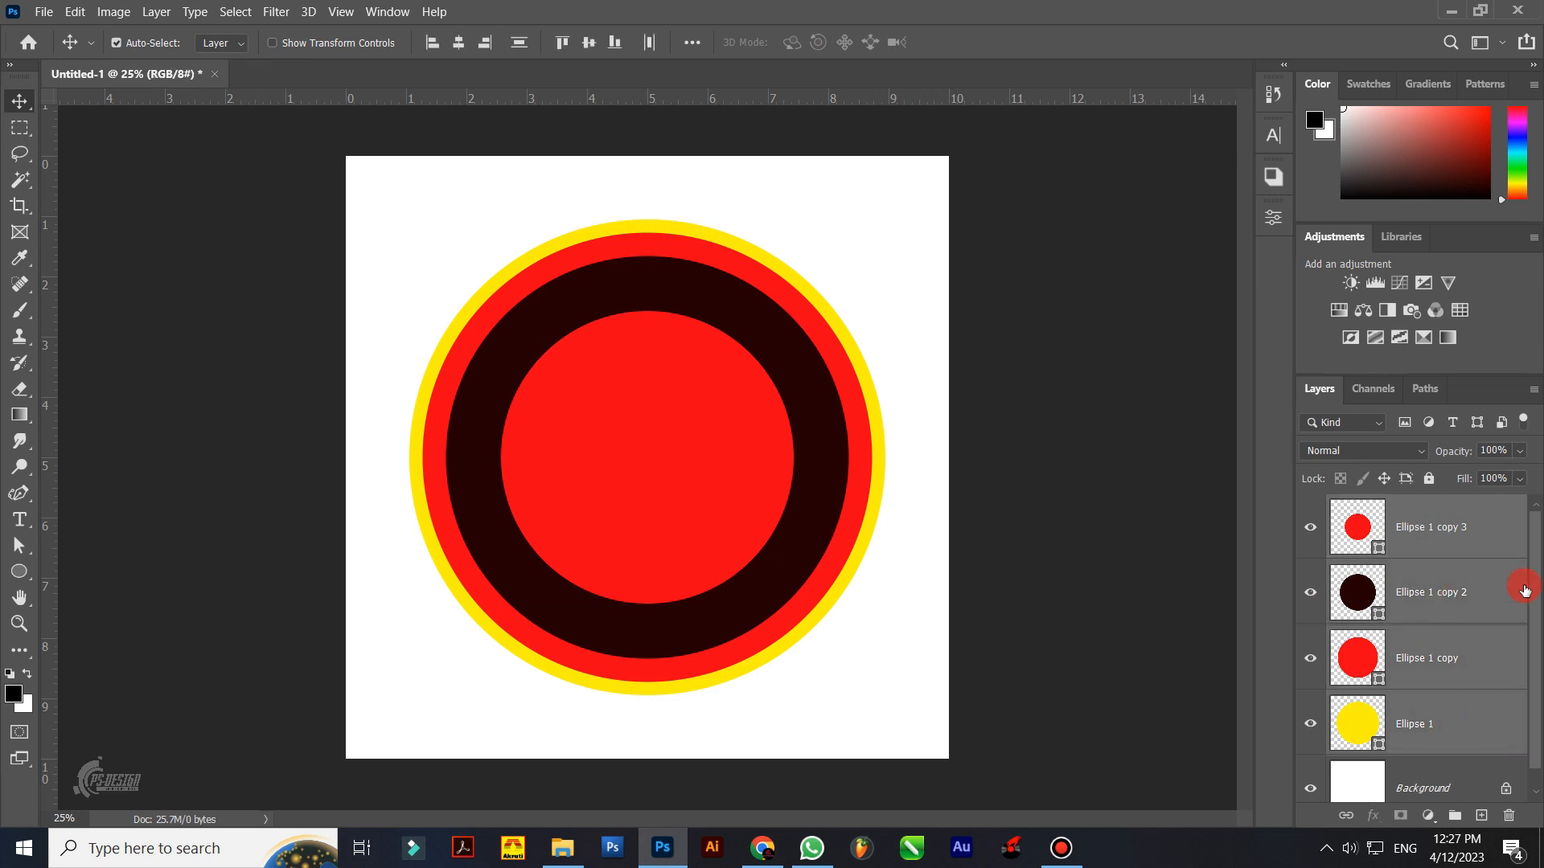
click(1079, 505)
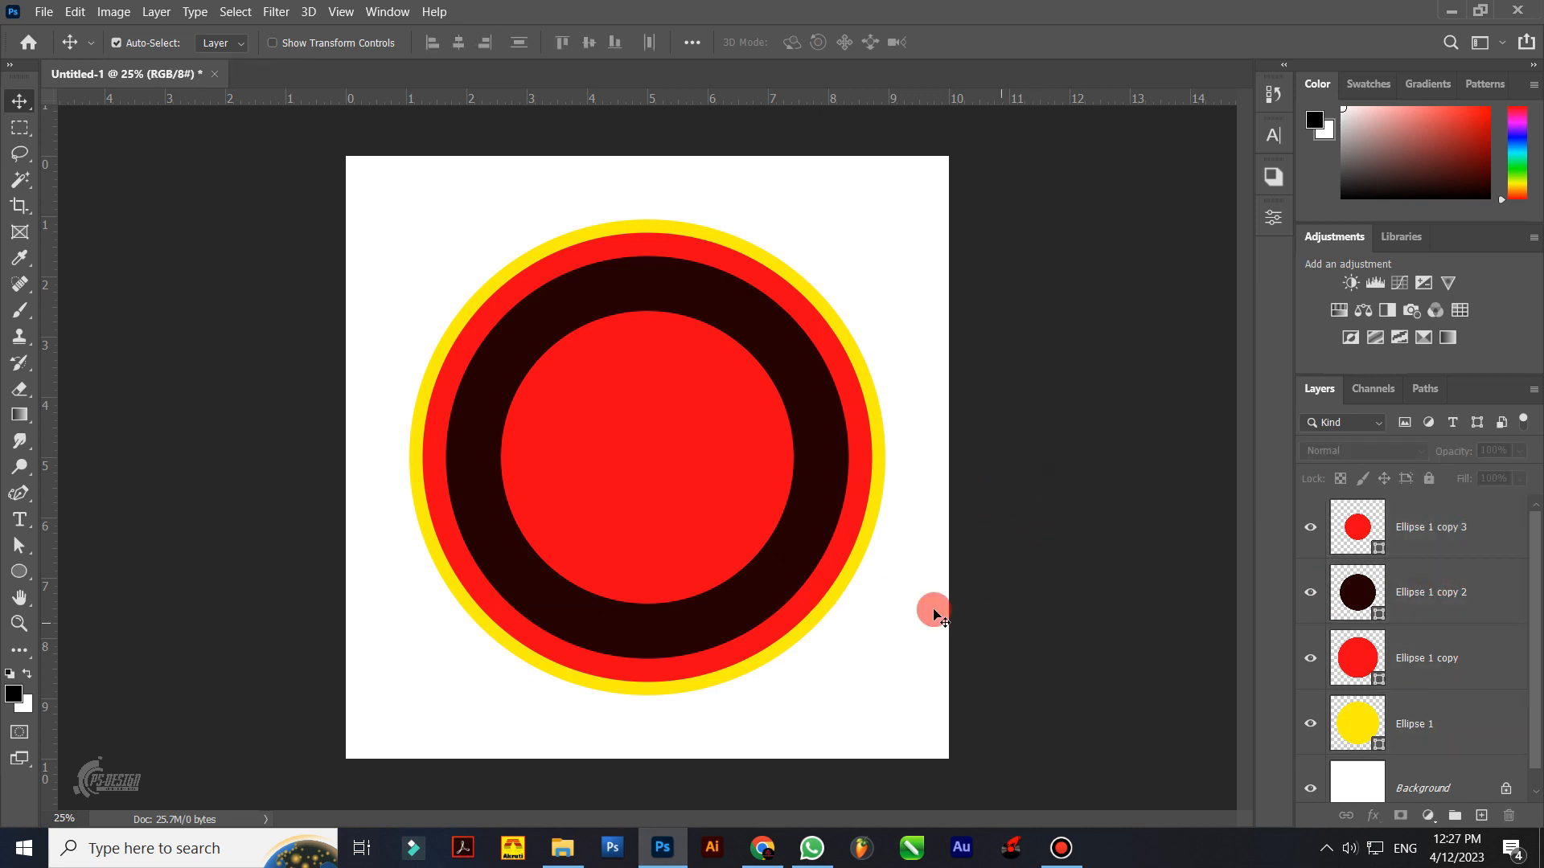
click(1459, 721)
click(1429, 478)
click(812, 509)
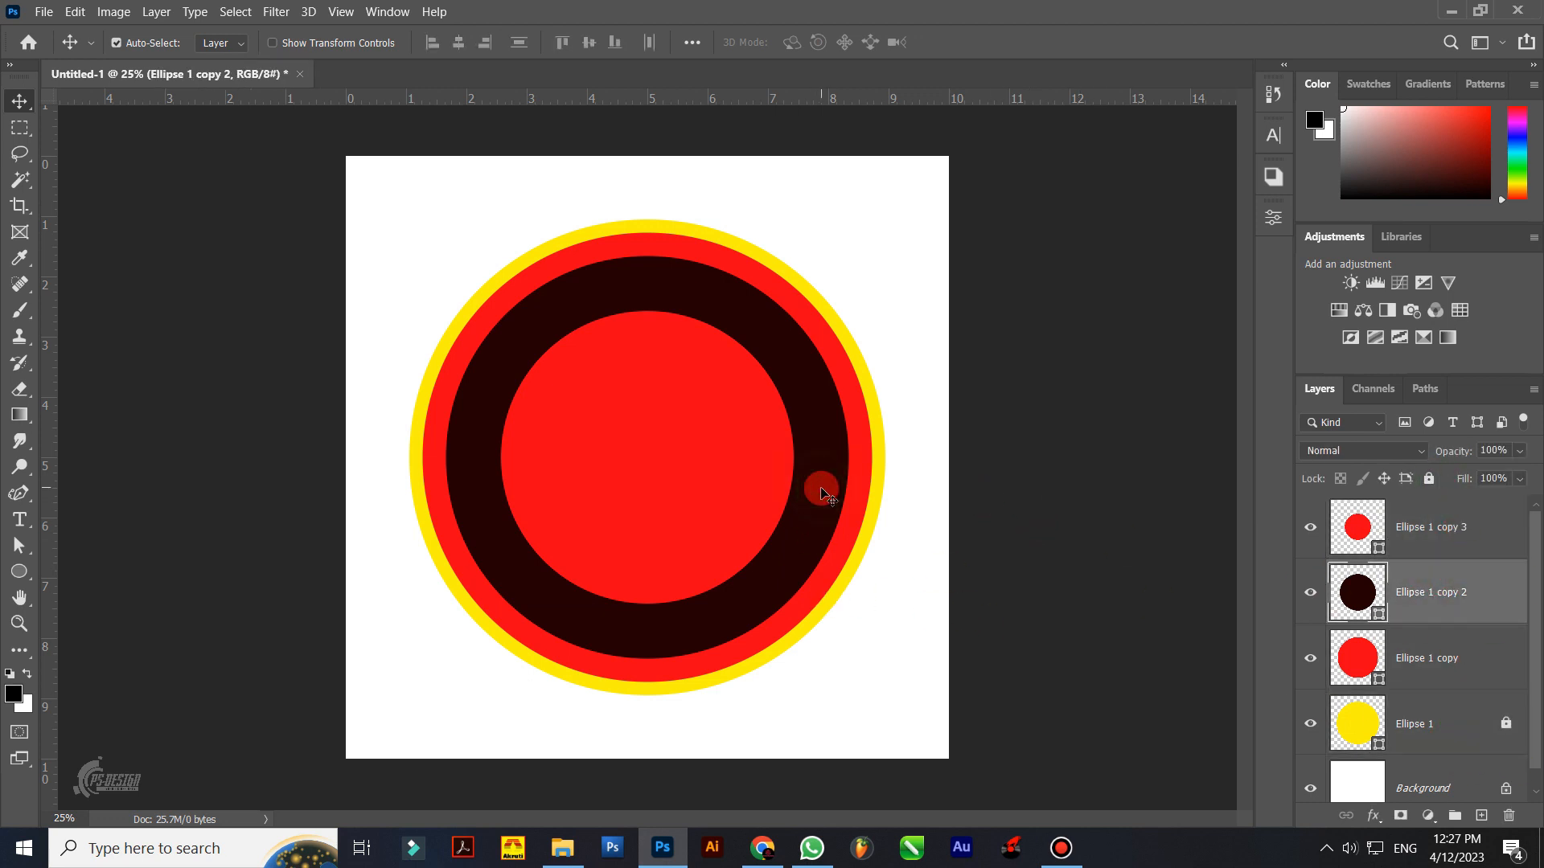
Step: Start horizontal text on the outline of the larger red circle, anchored at its top centre
click(1437, 660)
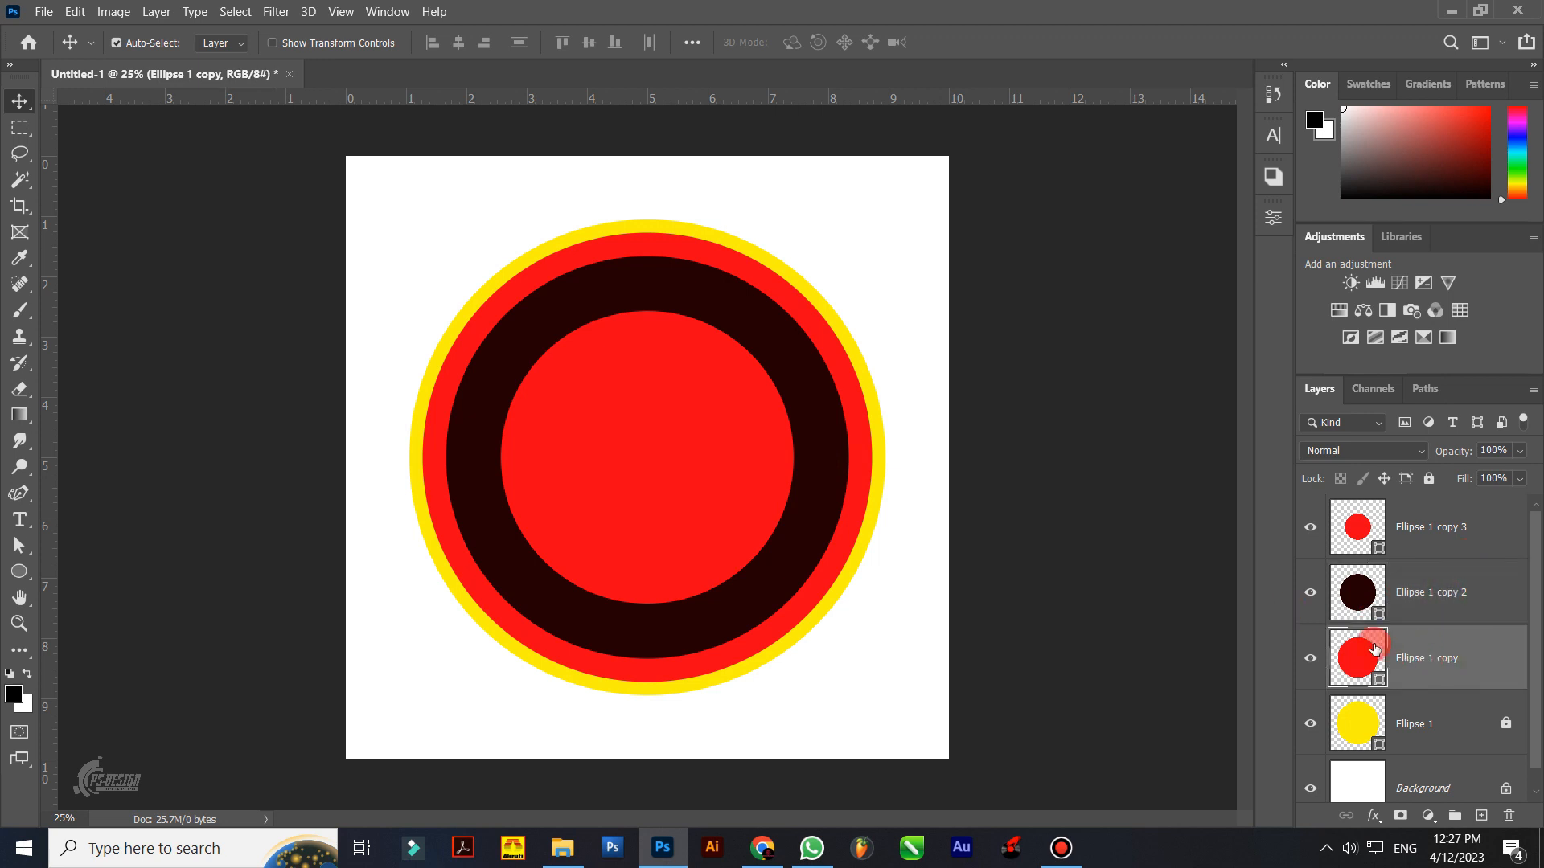
double_click(1447, 667)
click(20, 519)
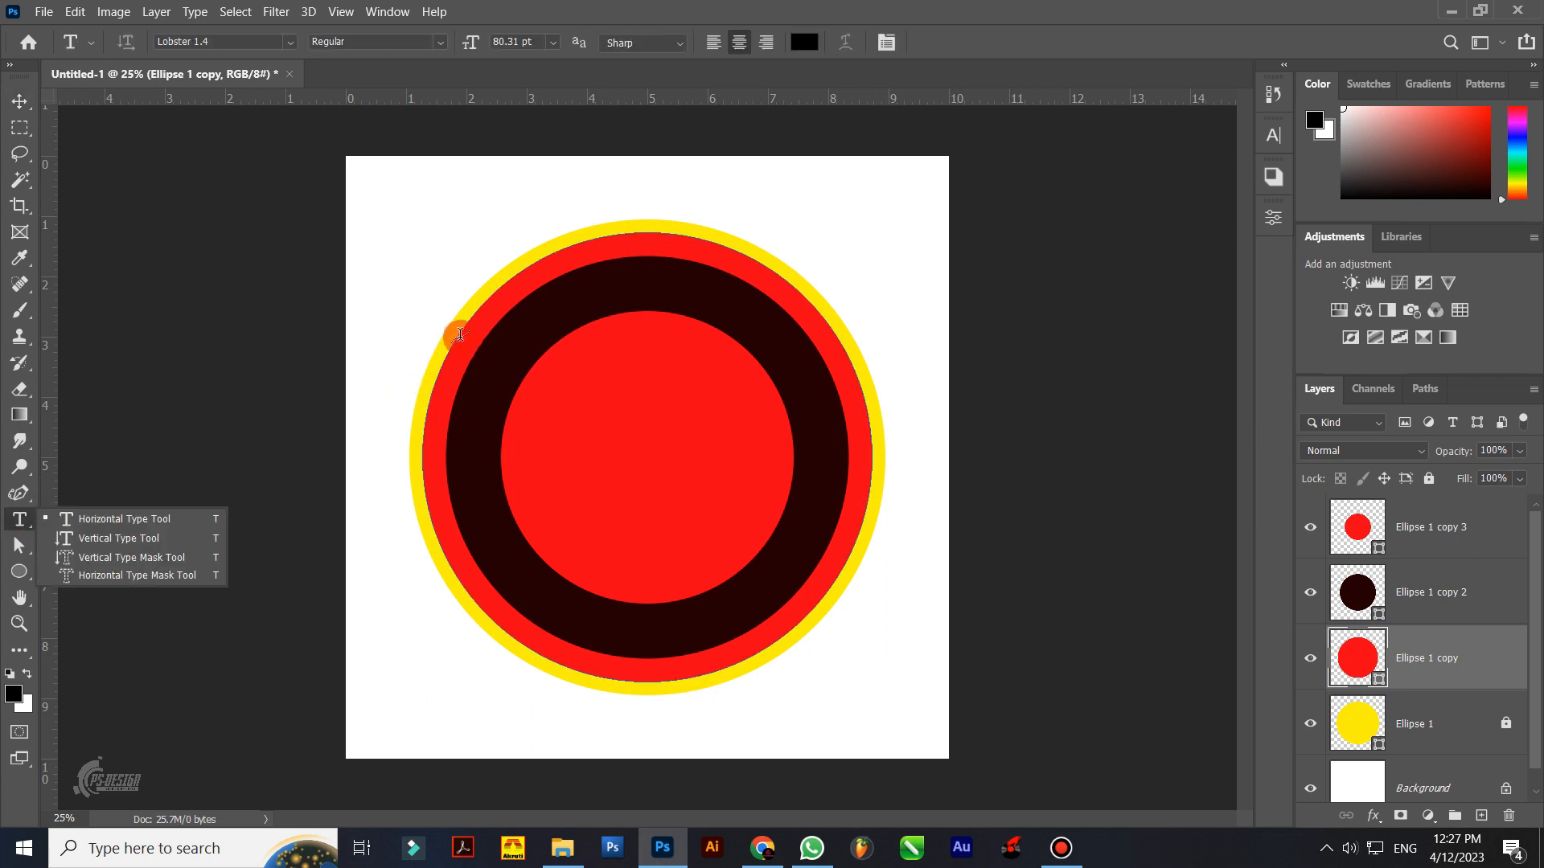
click(648, 230)
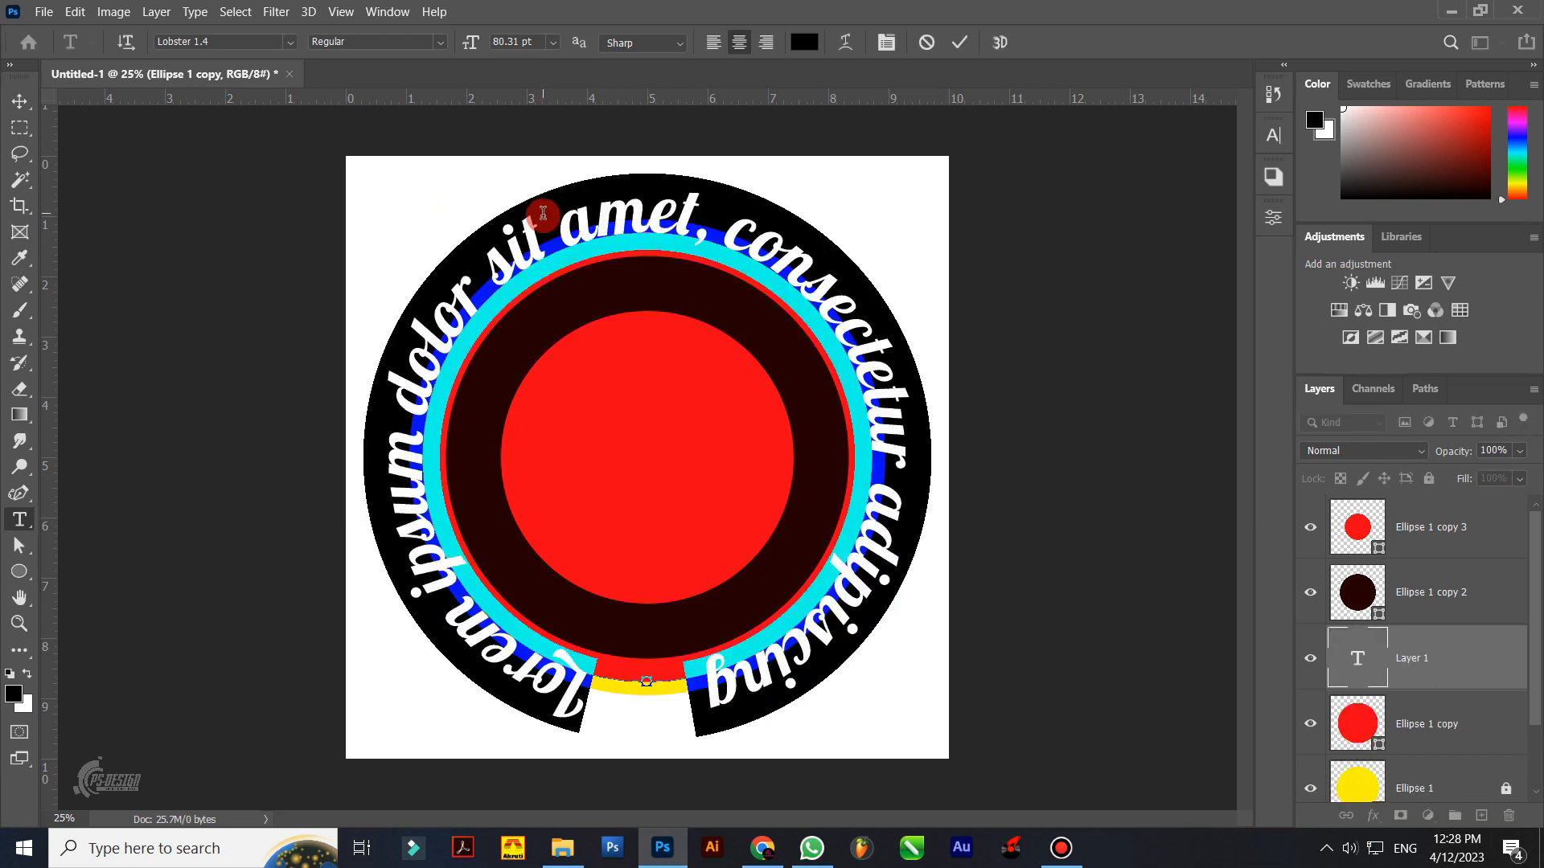
Step: Set the font of the path text to Arial Bold
scroll(231, 41, down, 4)
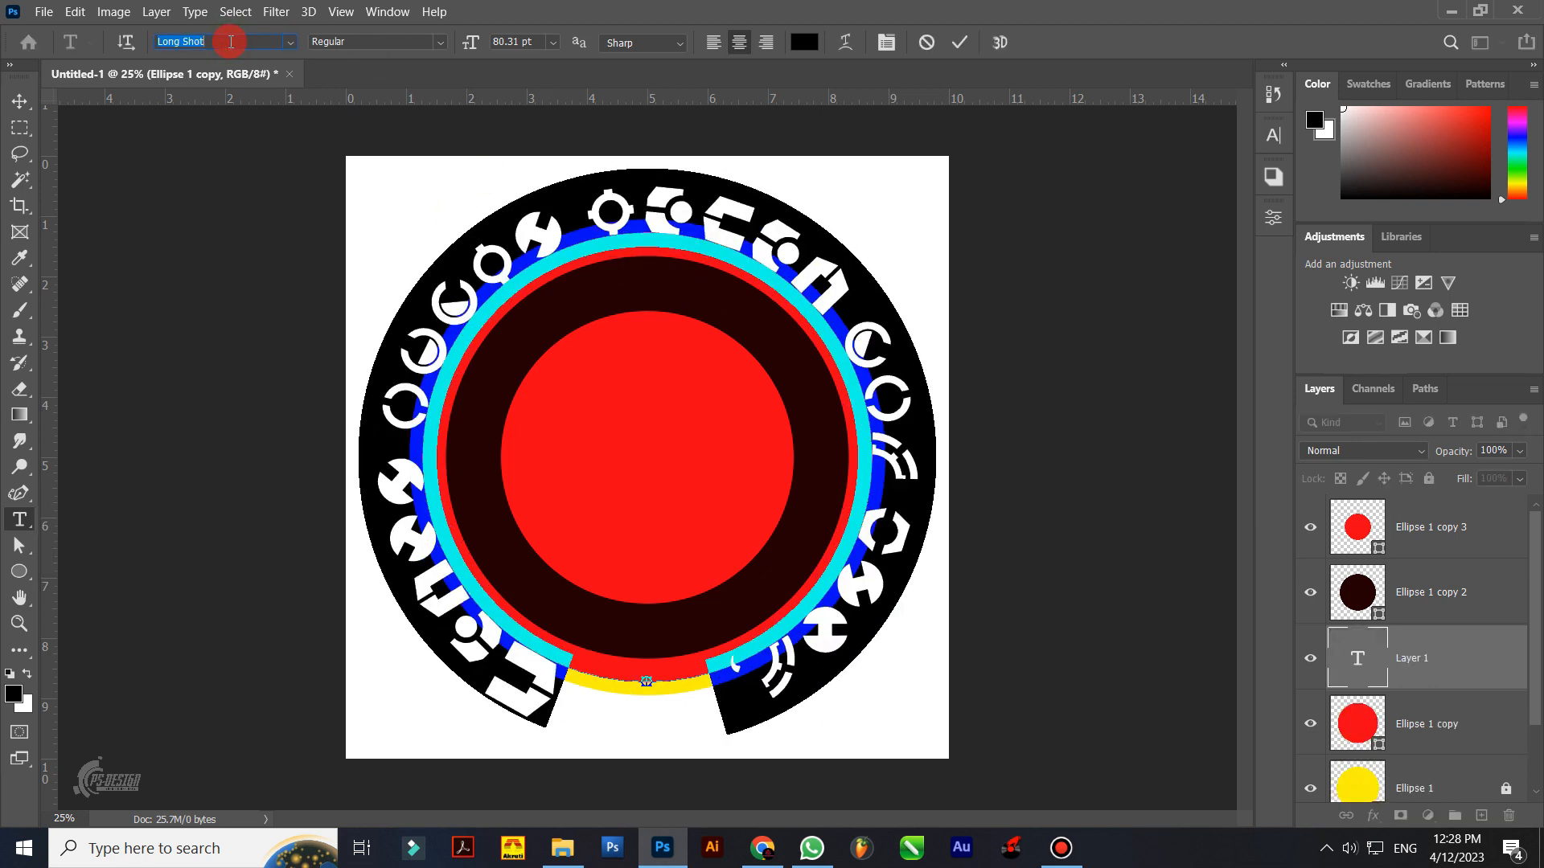
click(289, 42)
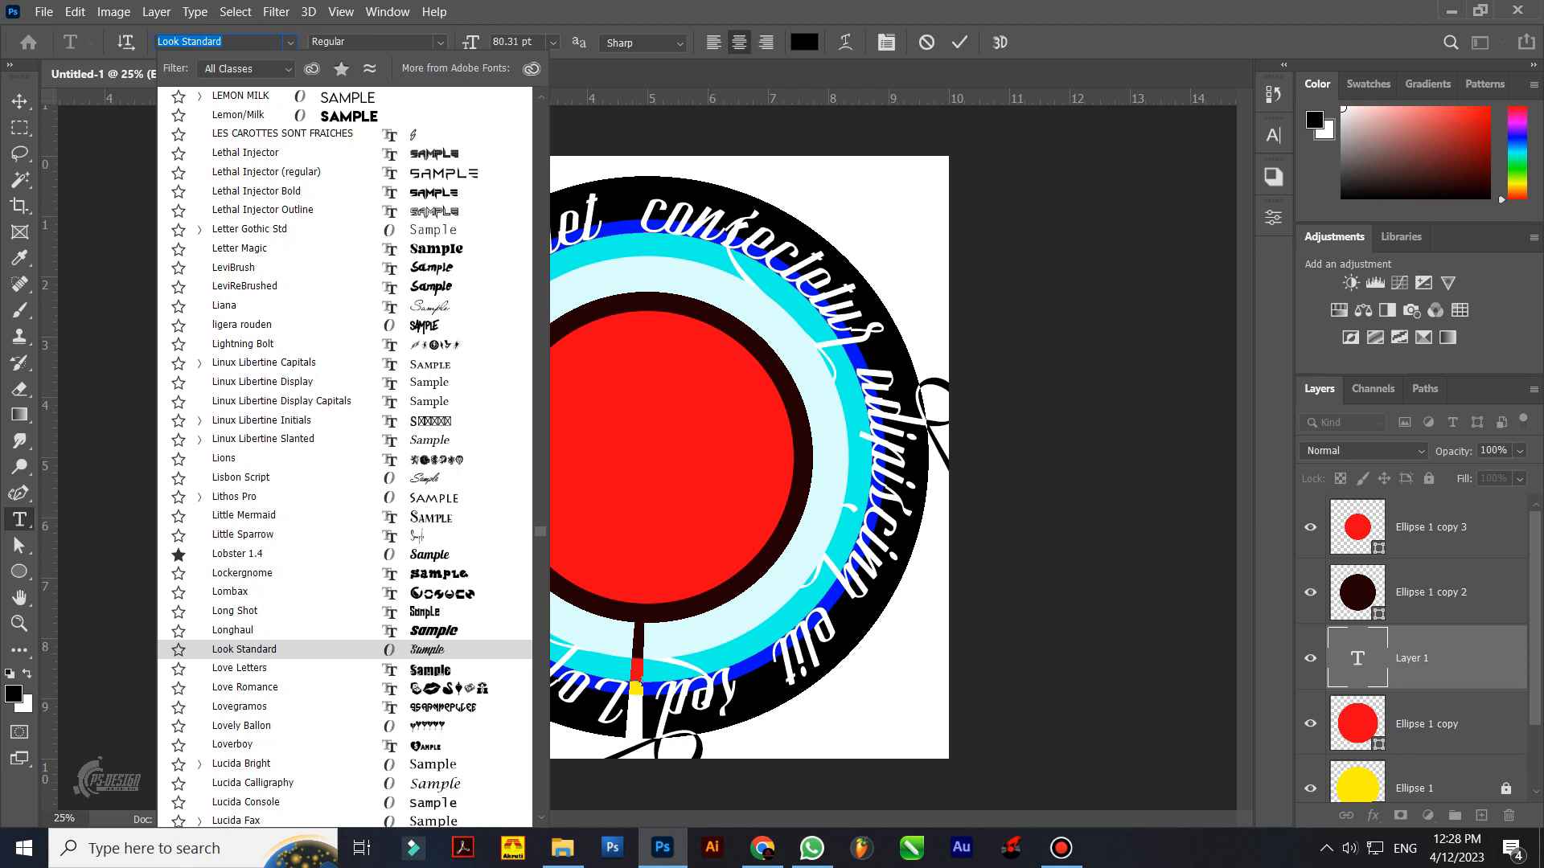
text(arial)
click(547, 190)
Step: Enter a continuous row of periods around the whole circle path to form a dotted ring
click(602, 225)
text(.................................................)
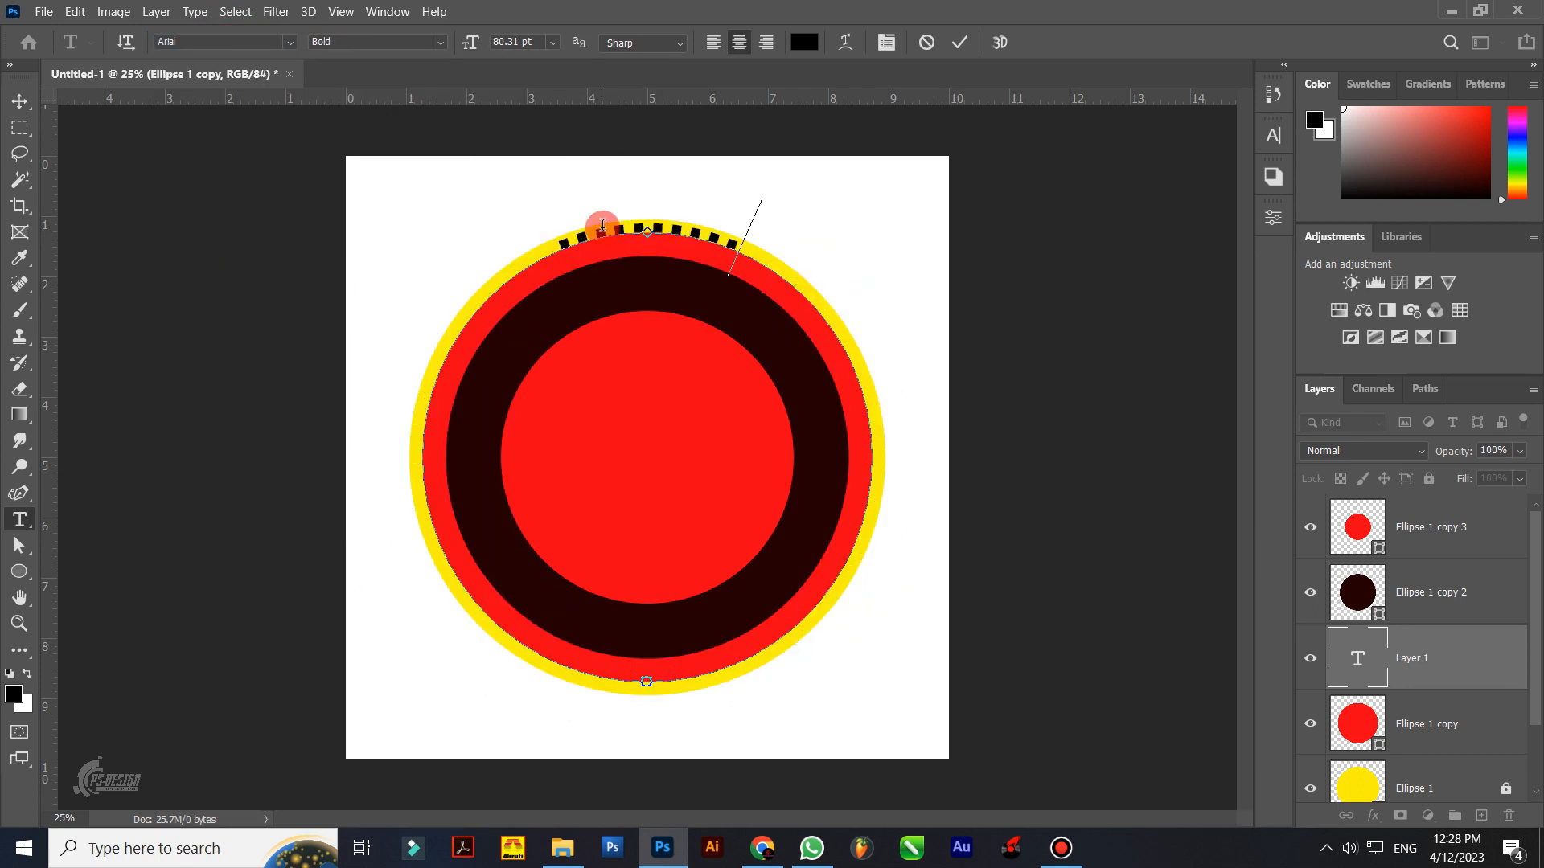
text(..................)
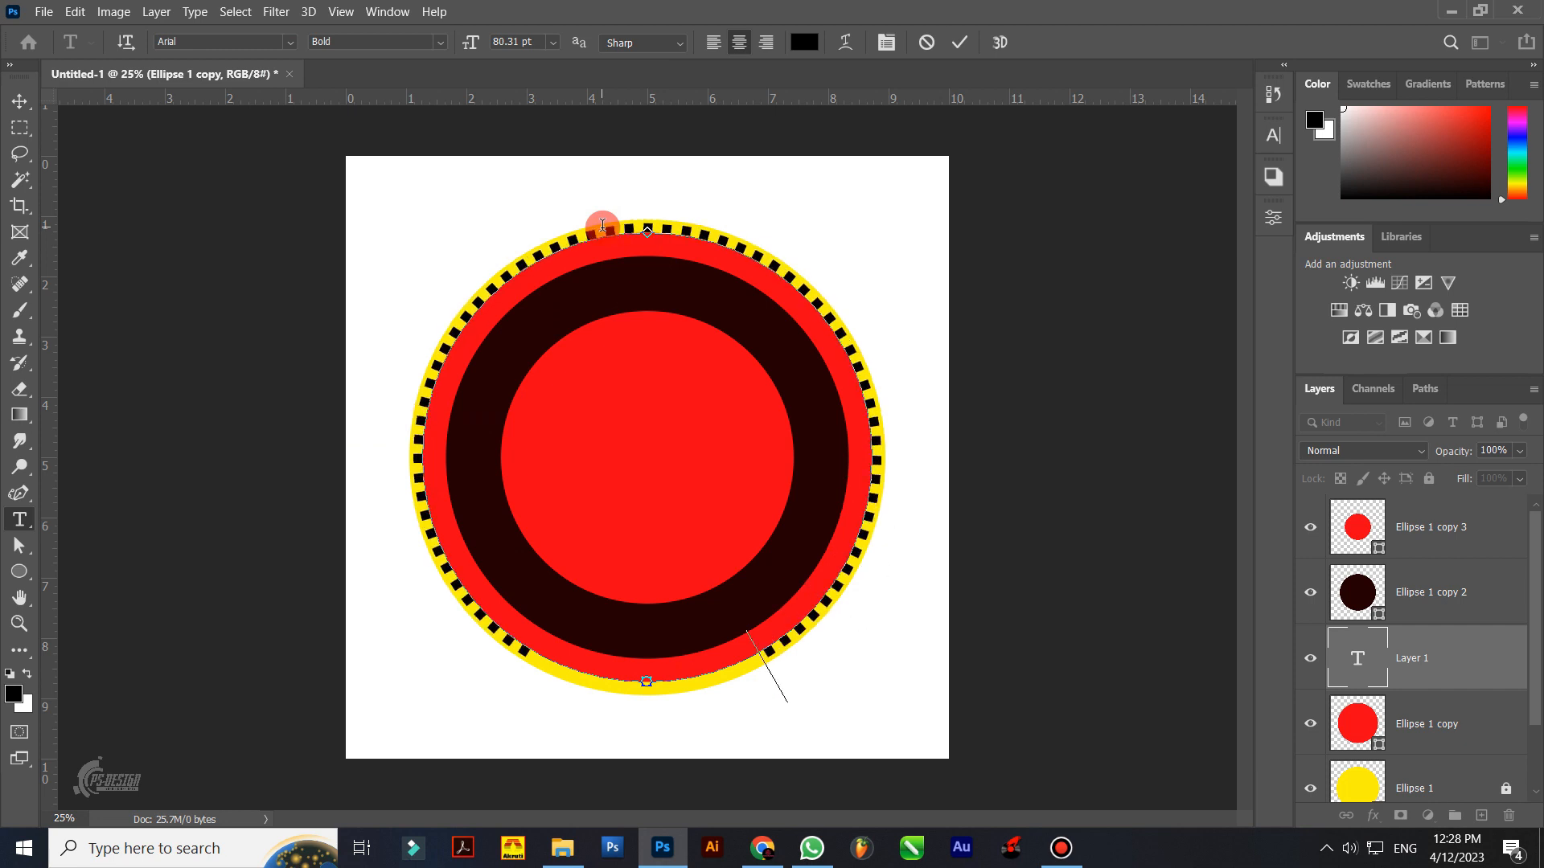
Step: Change the colour of all the dots to white and commit the text
key(ctrl+a)
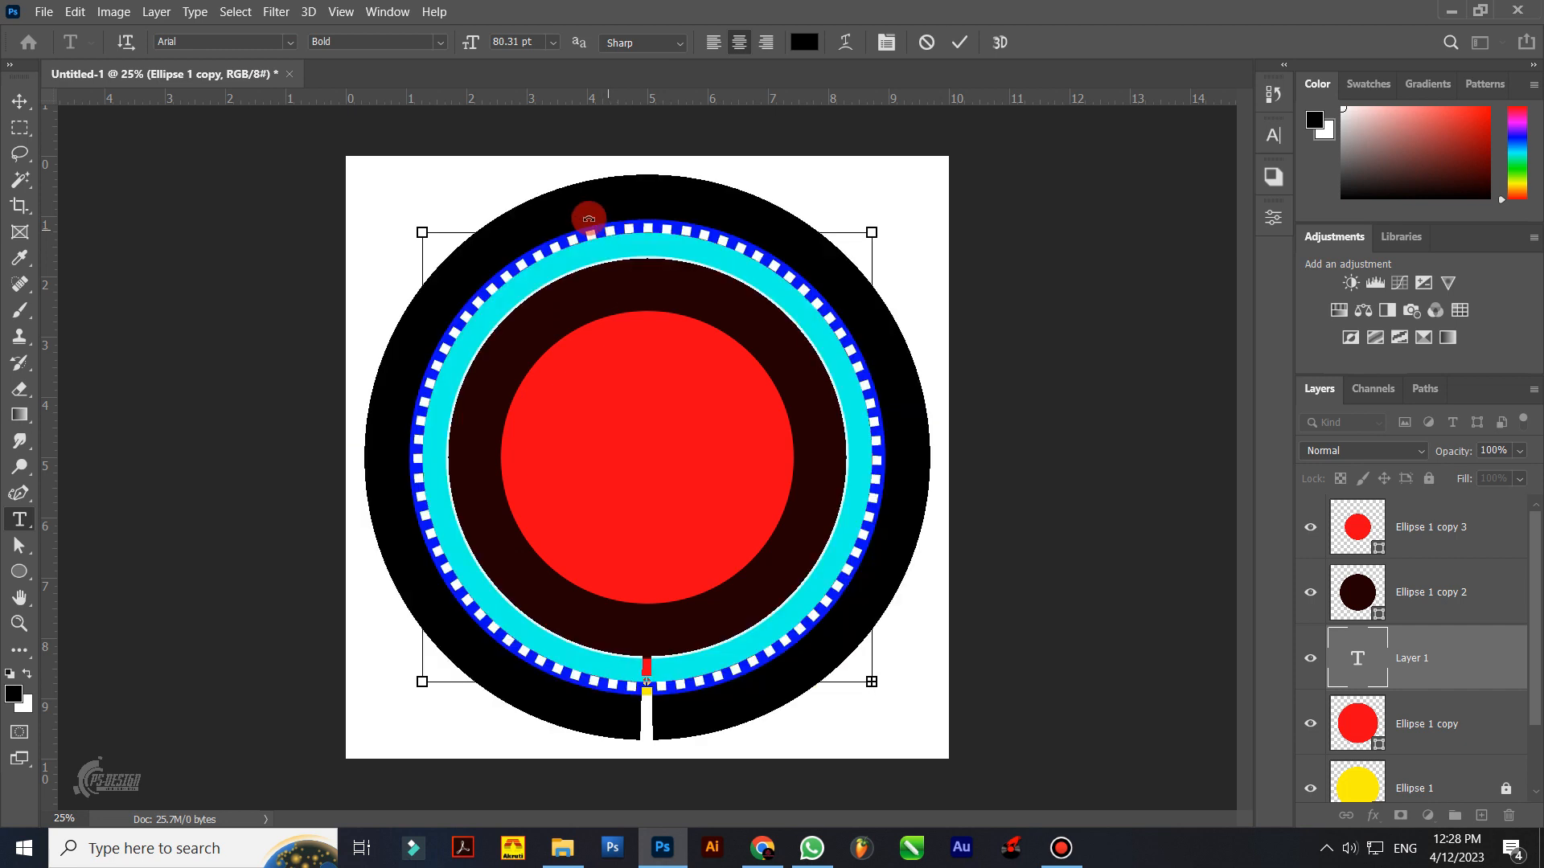
click(804, 42)
click(833, 442)
click(1264, 422)
click(959, 42)
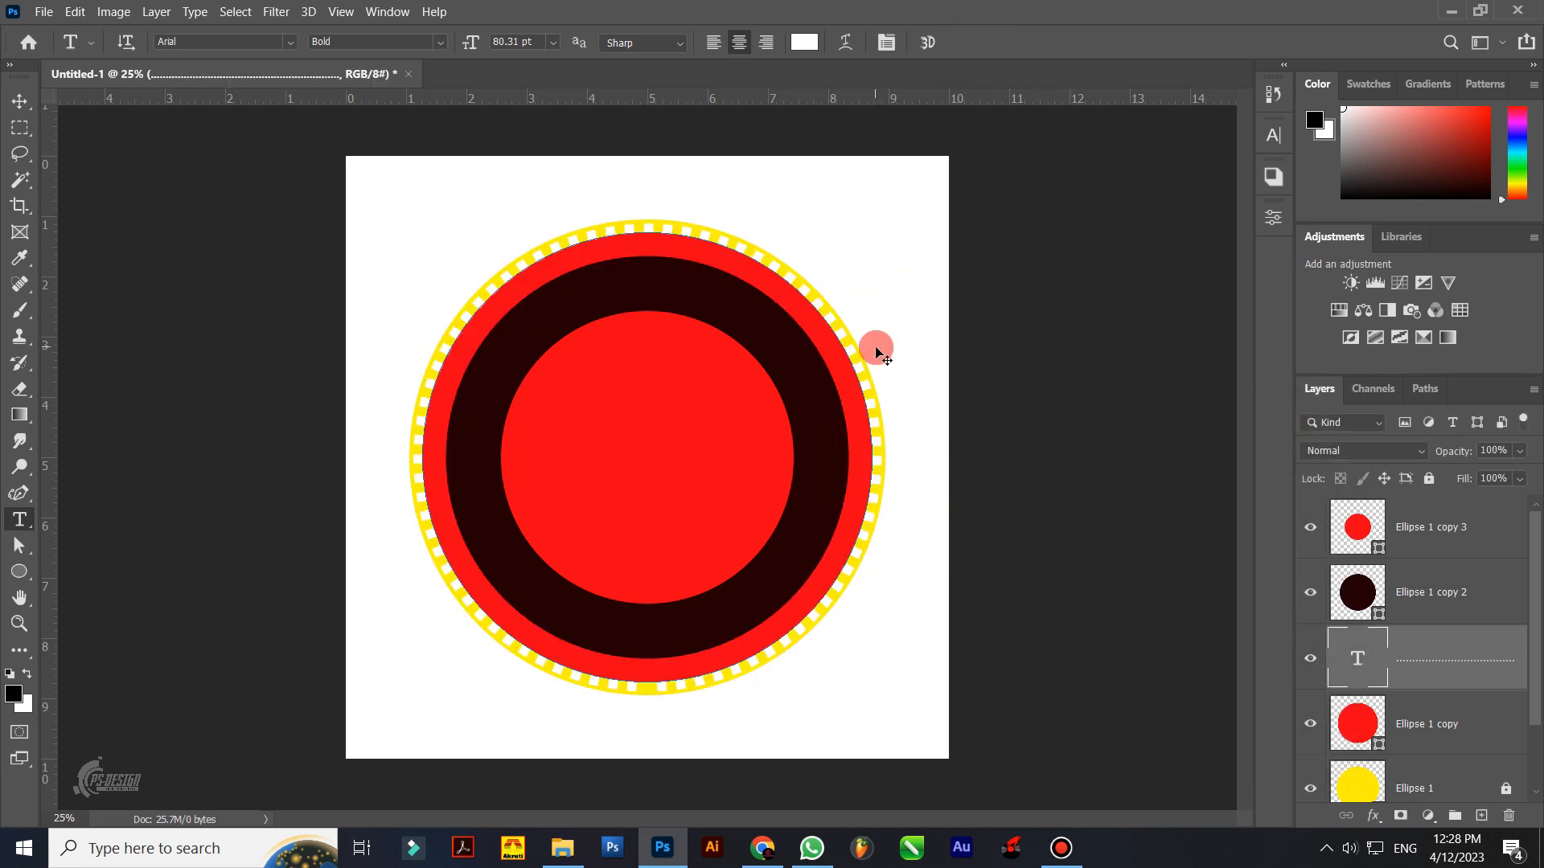
Step: Scale the dotted ring down about its centre so it sits inside the outer red band
key(ctrl+t)
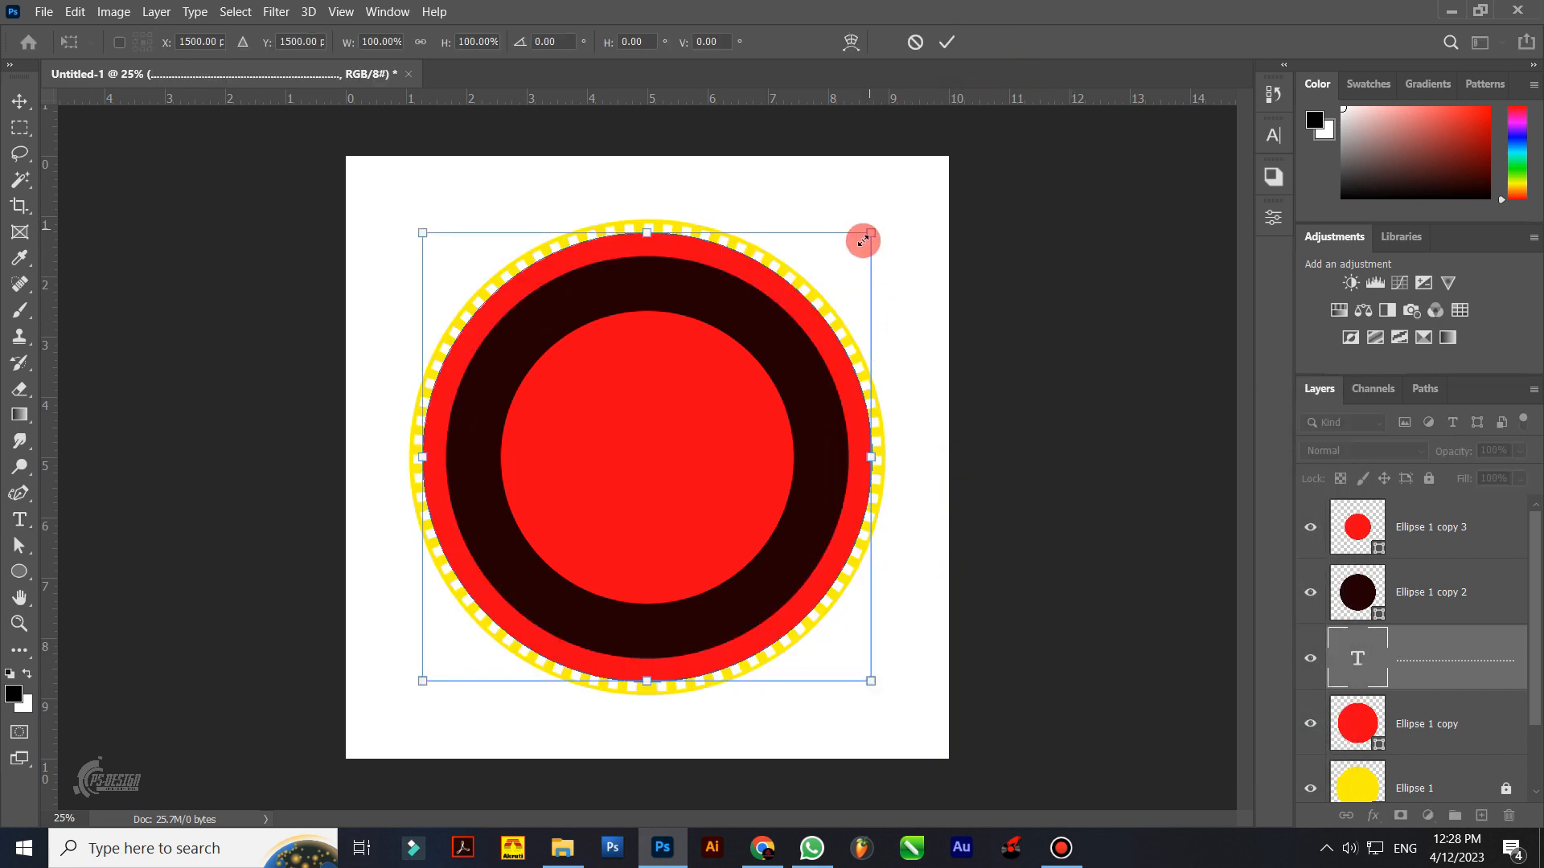
drag(871, 233, 859, 244)
key(Return)
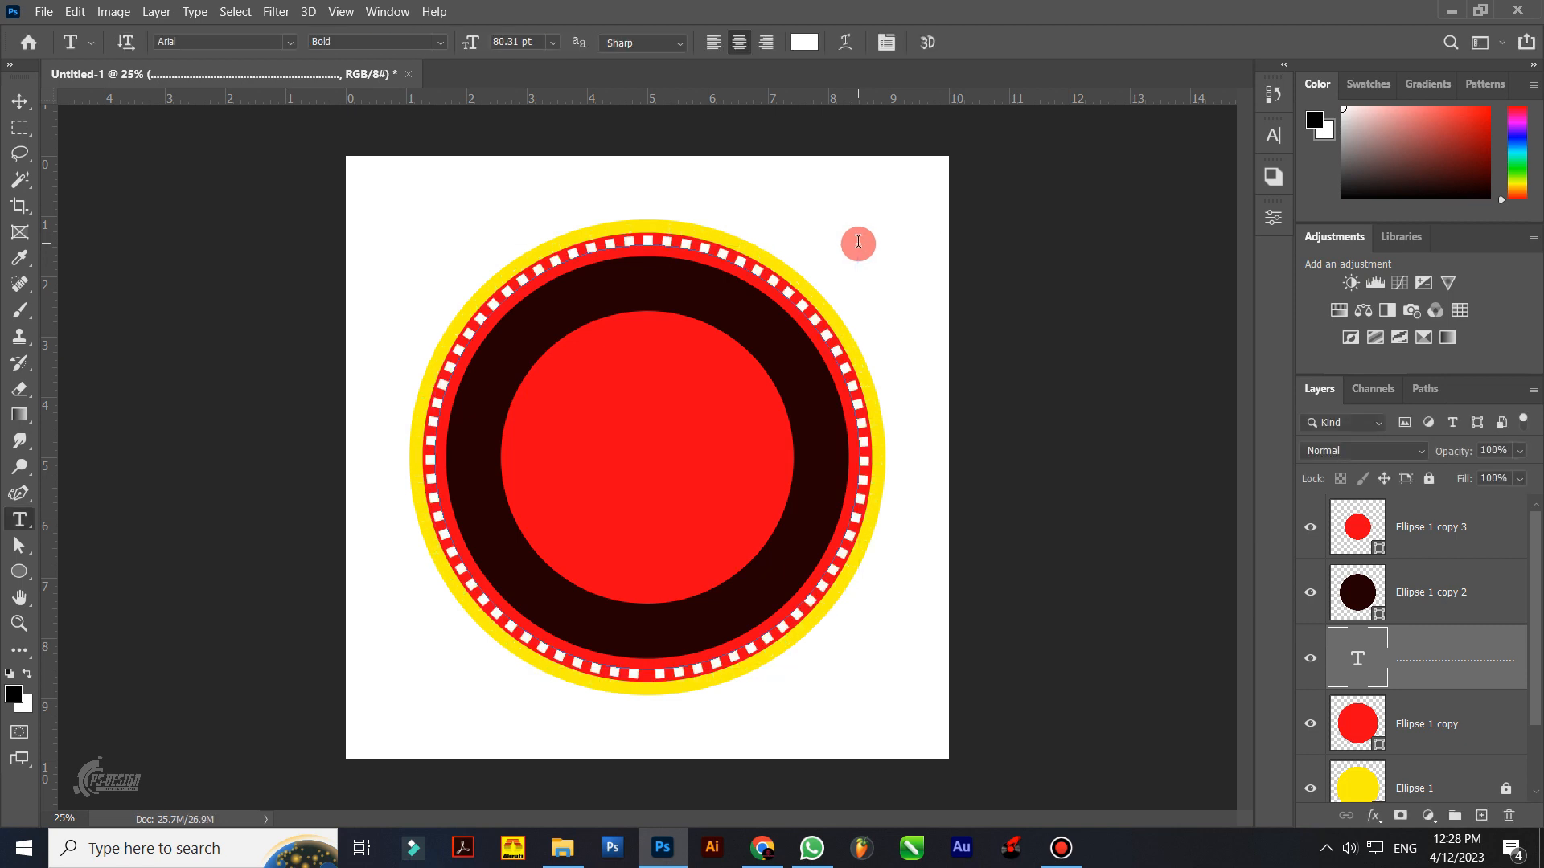
Step: Reduce the dots' text size to 48 pt and add more periods to close the ring
click(652, 129)
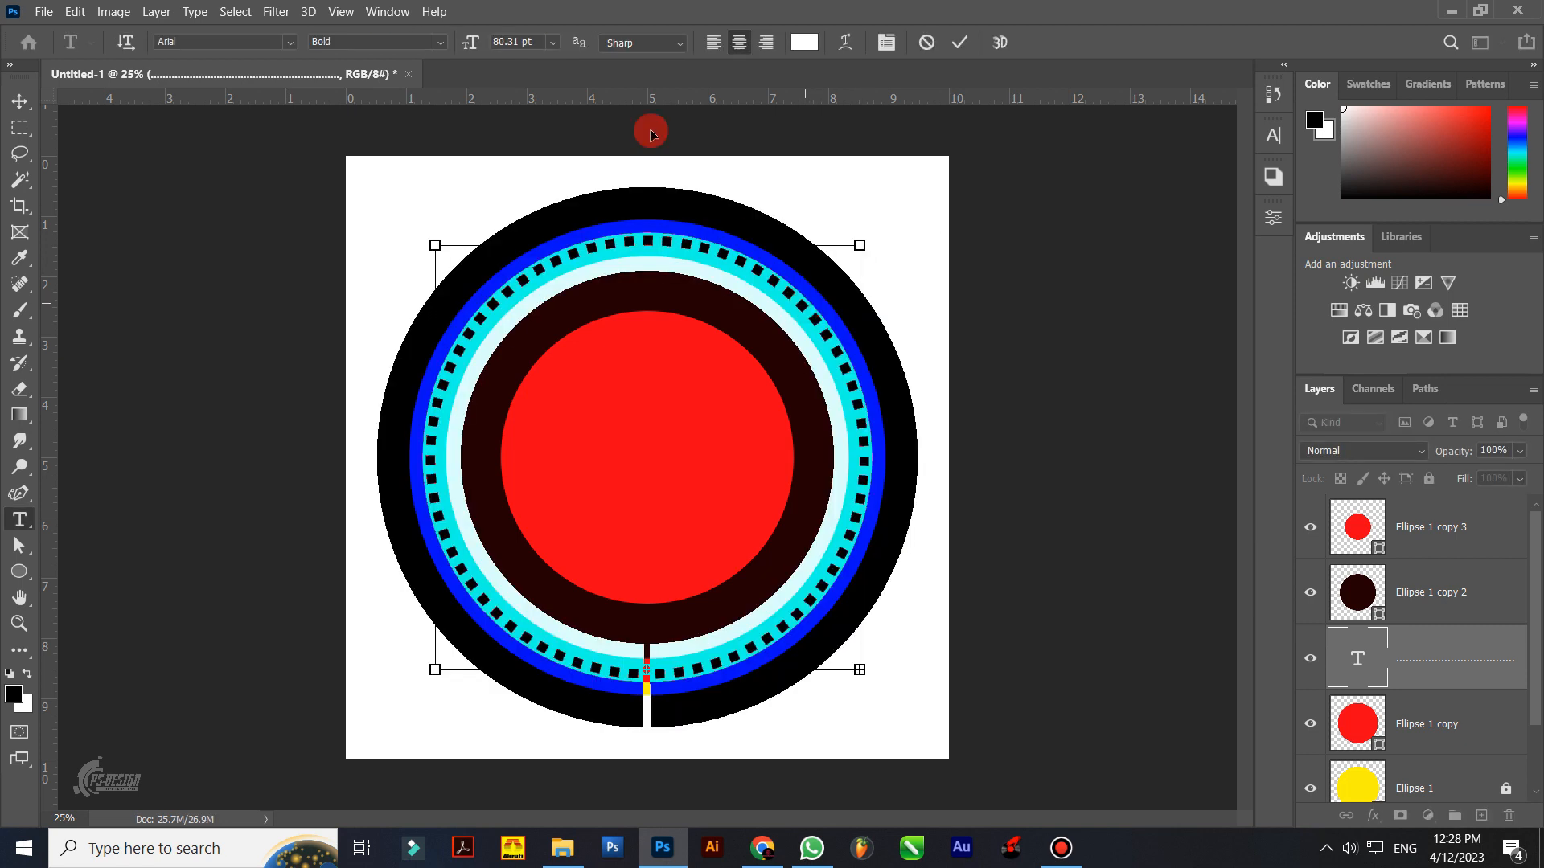
click(531, 41)
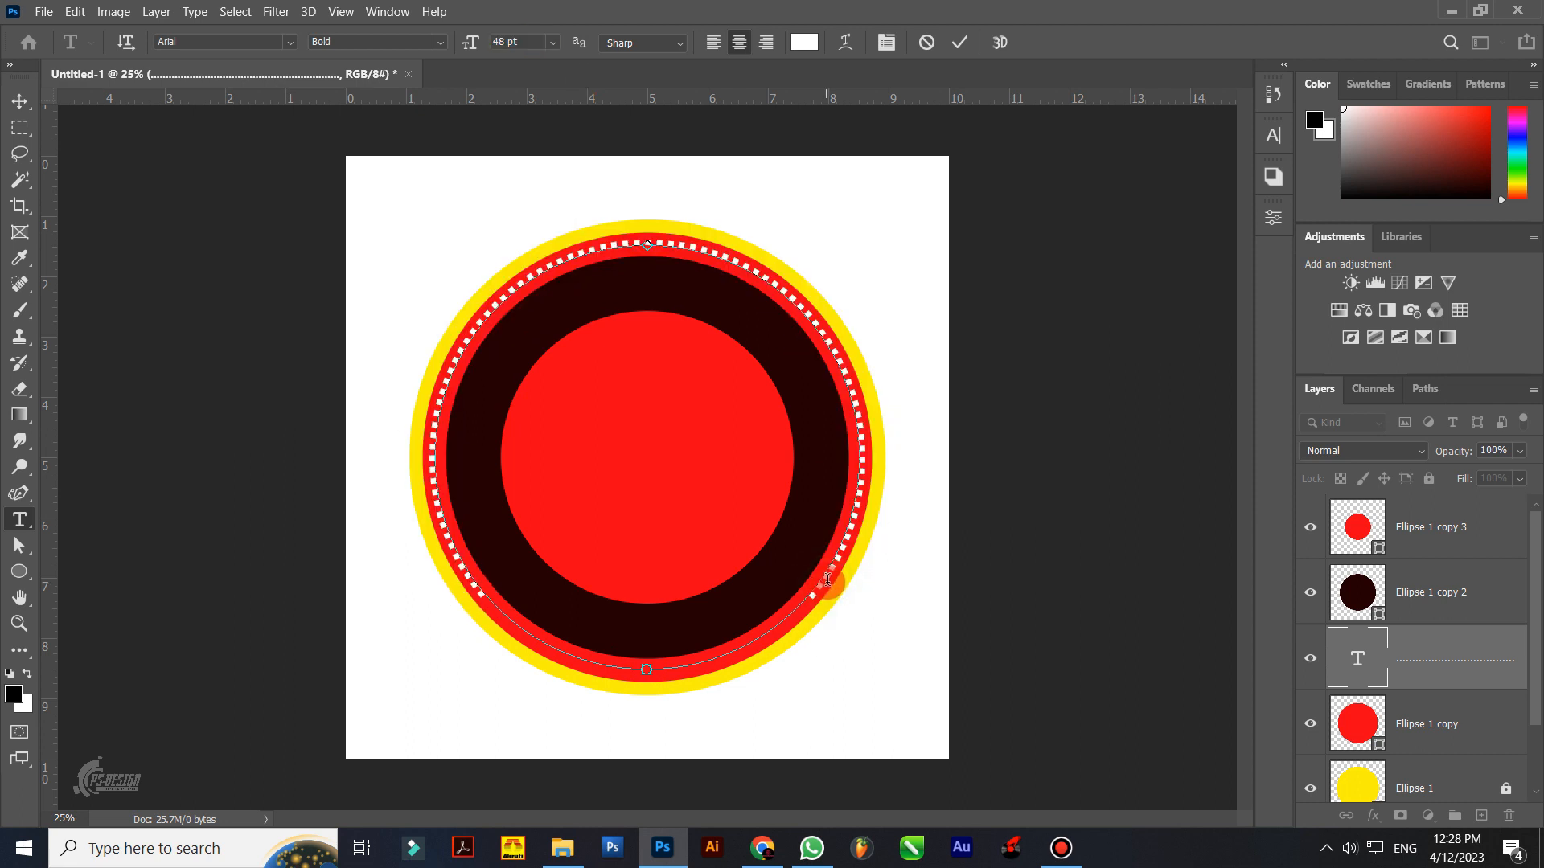
text(........................................)
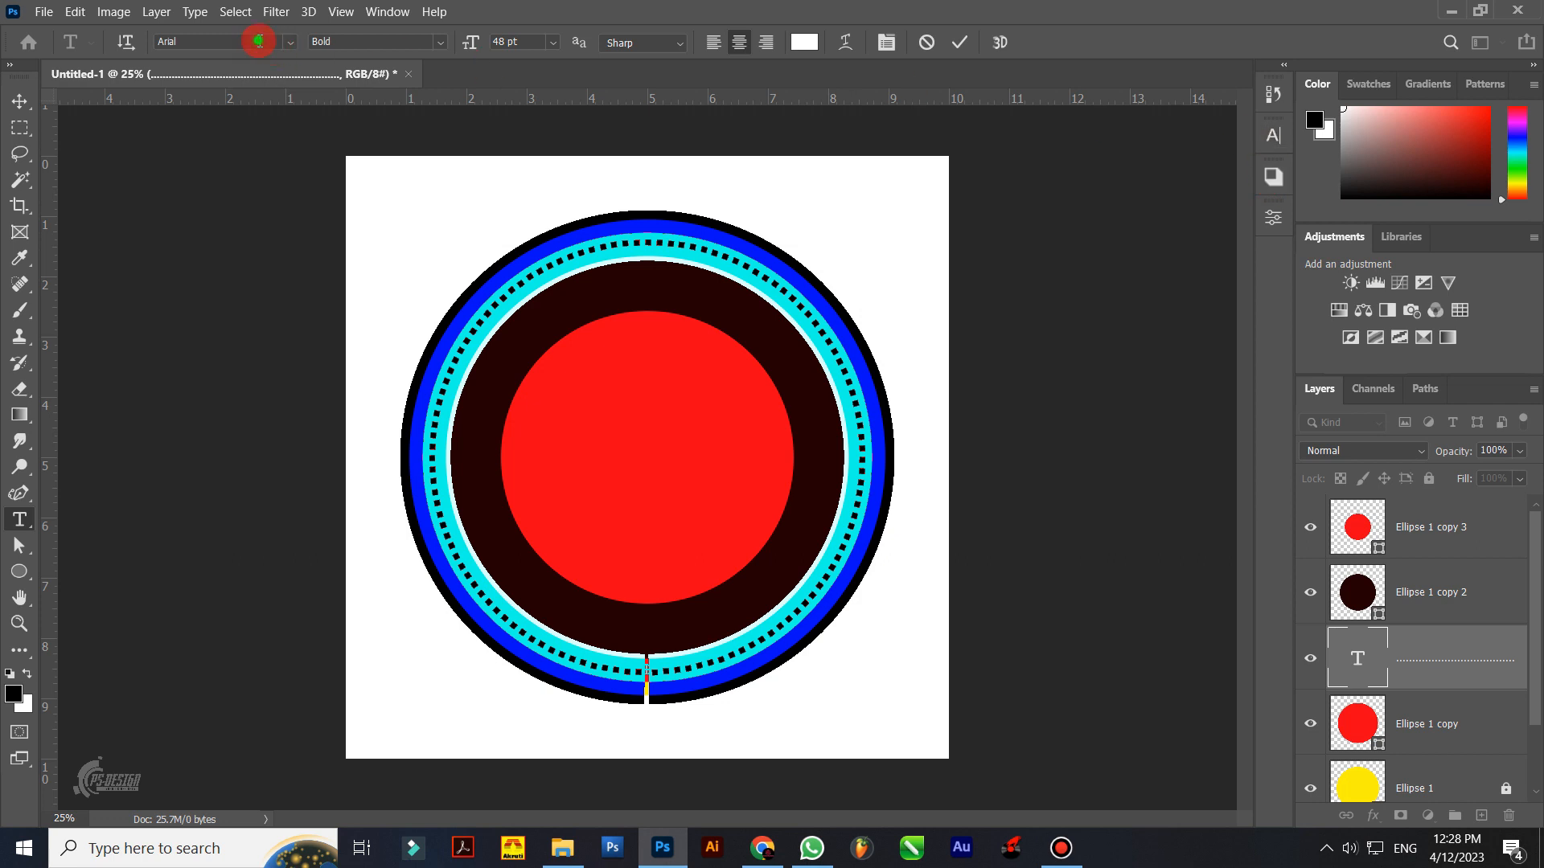
Step: Change the font of the dotted ring to AkrutiOriBhuban Bold and commit the text
click(260, 41)
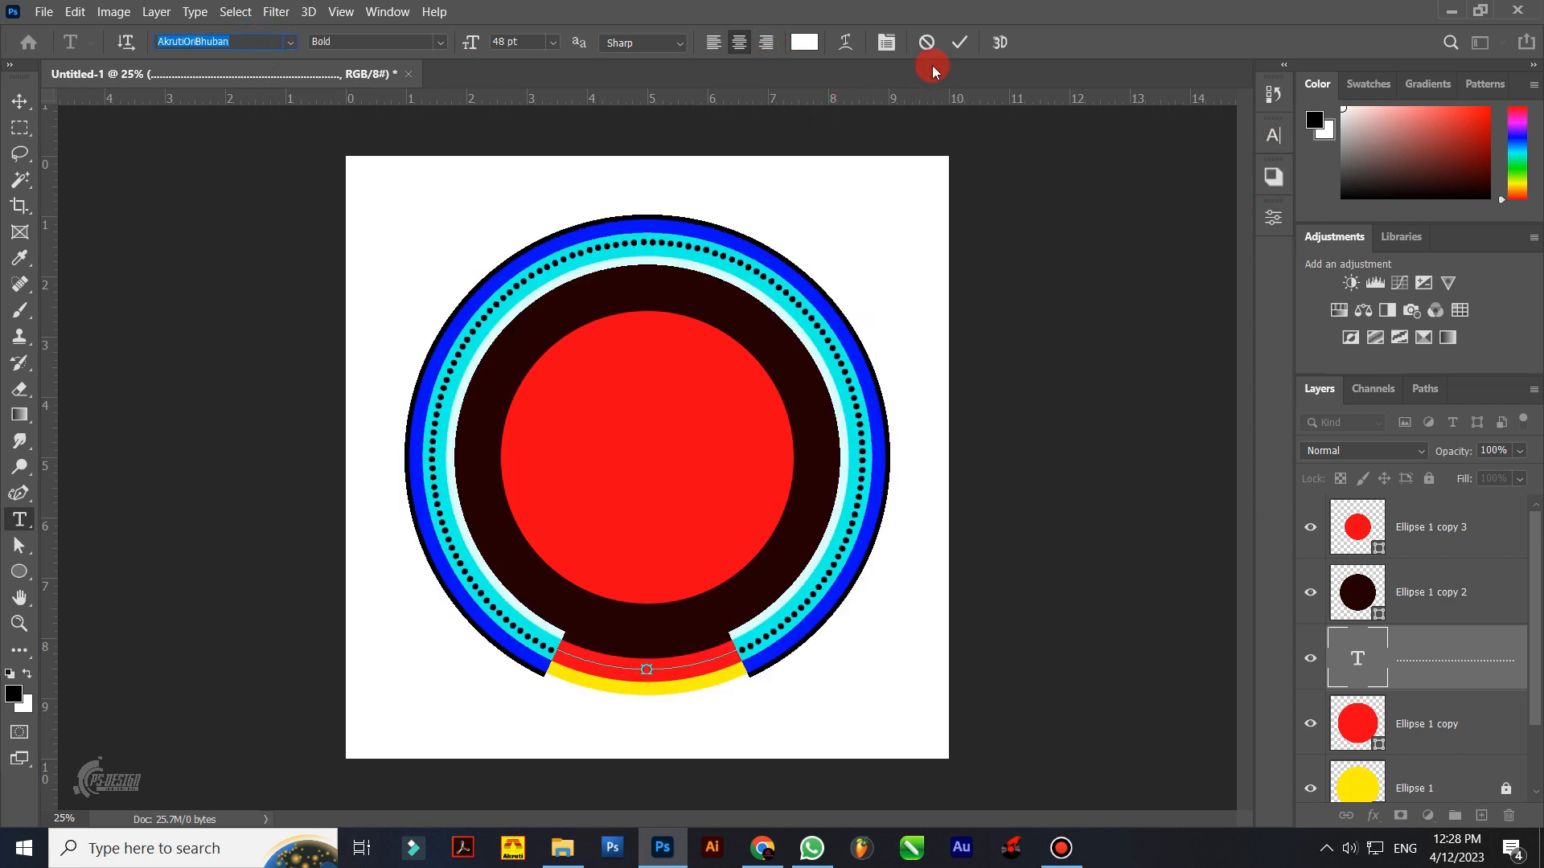
click(633, 275)
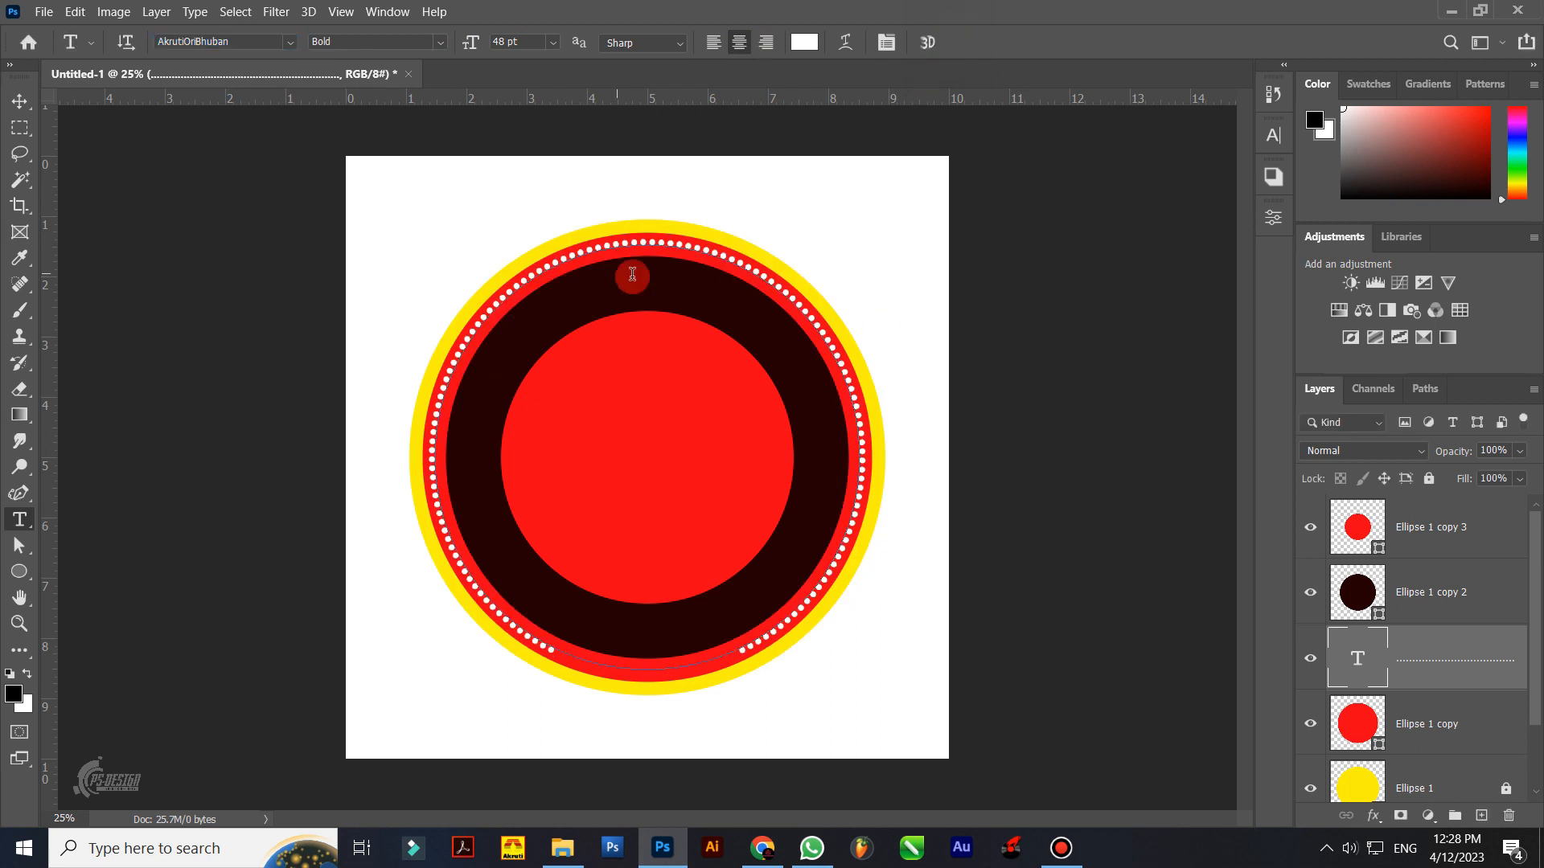
click(20, 101)
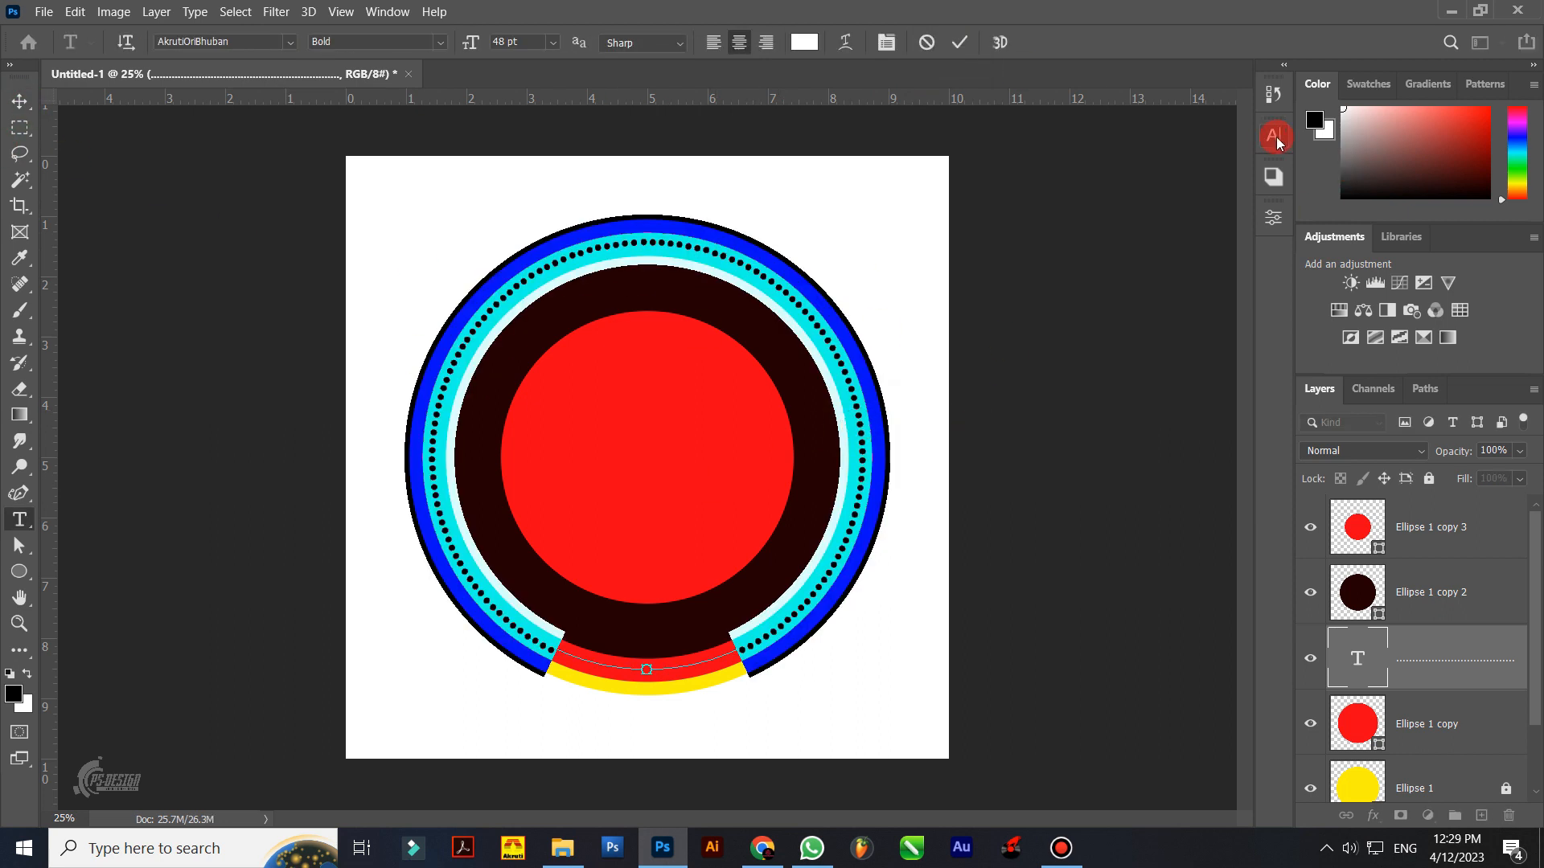
Step: Set the tracking of all the dots to 40 so the dotted ring closes, and commit the text
click(400, 14)
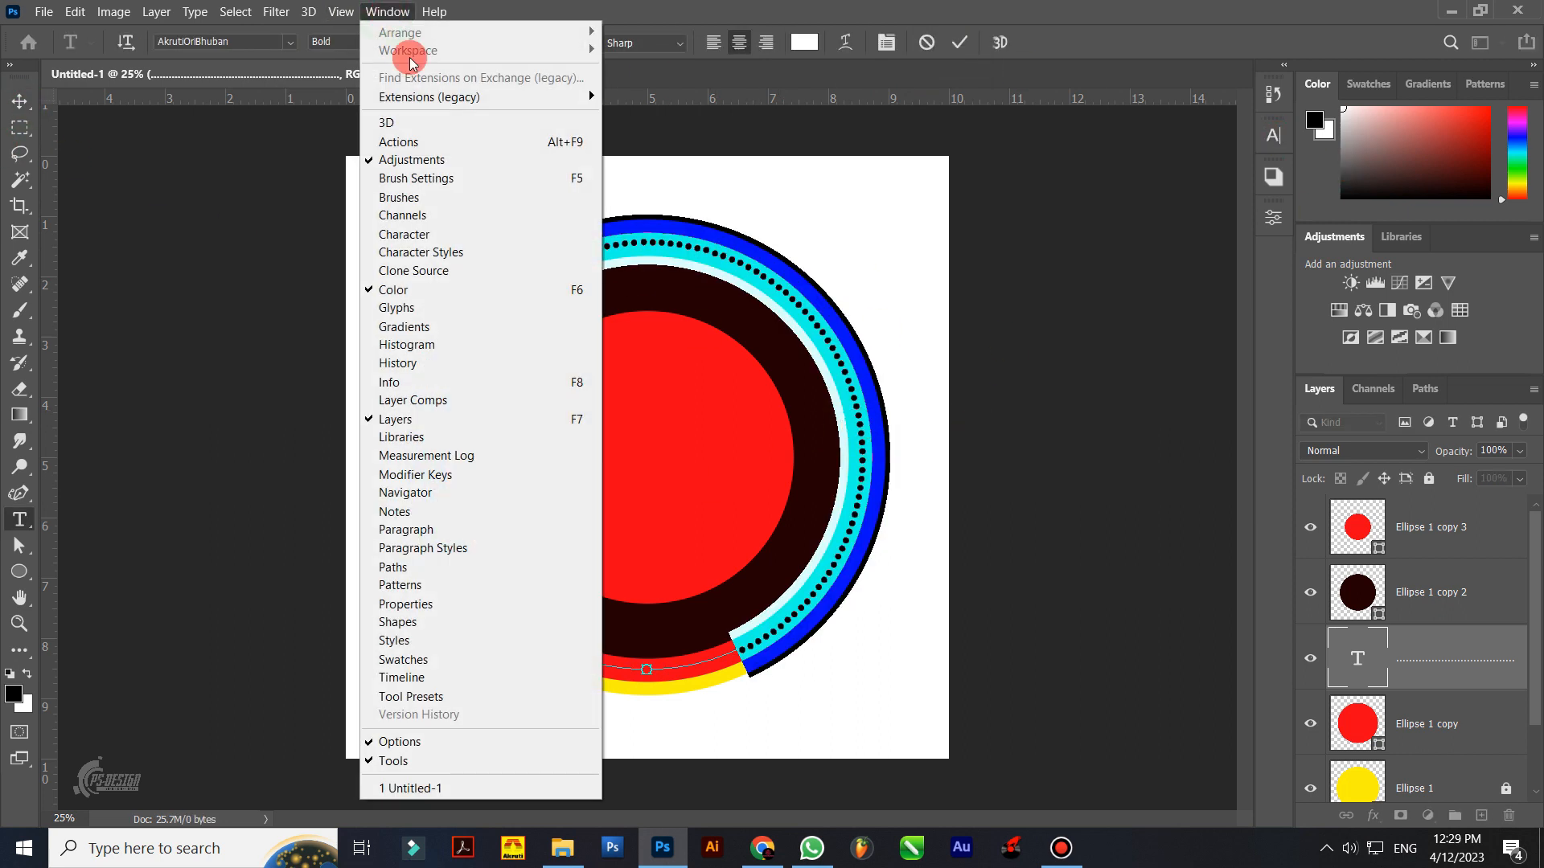
click(421, 245)
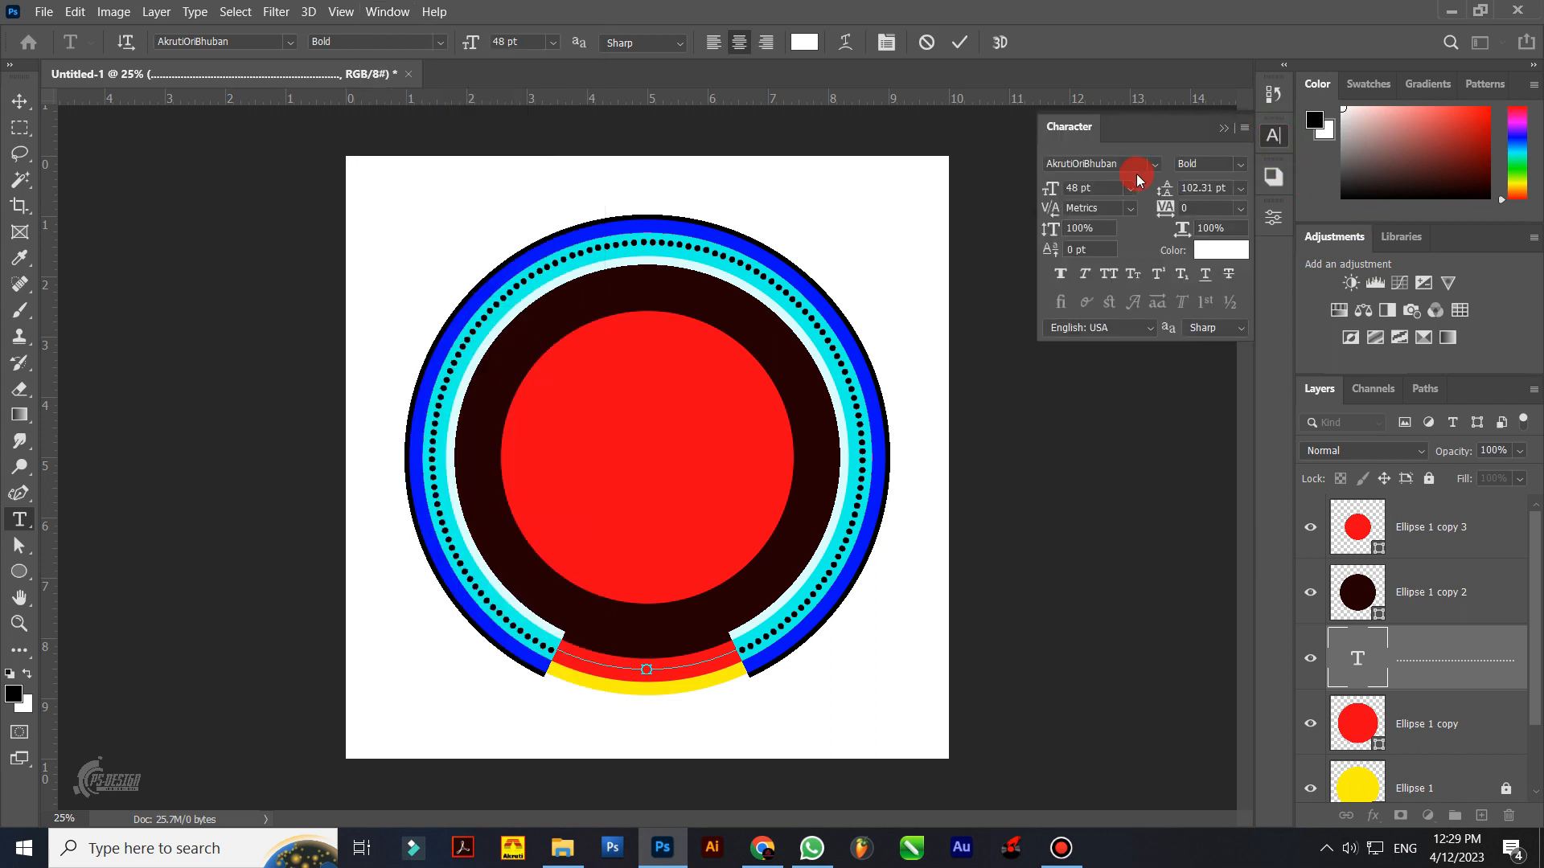
click(1205, 206)
text(40)
key(Return)
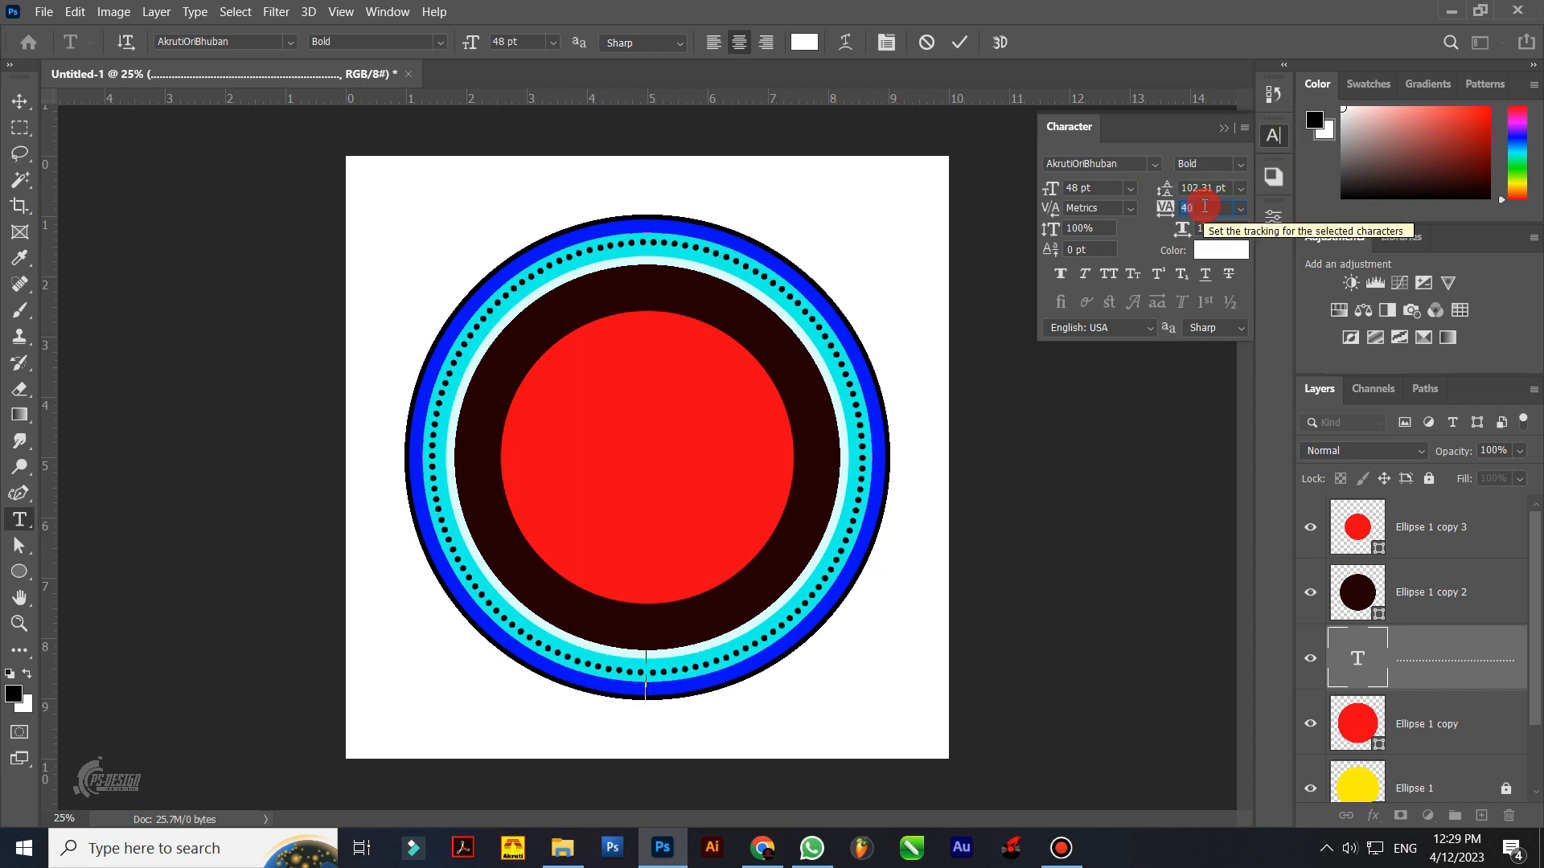
click(1055, 105)
key(v)
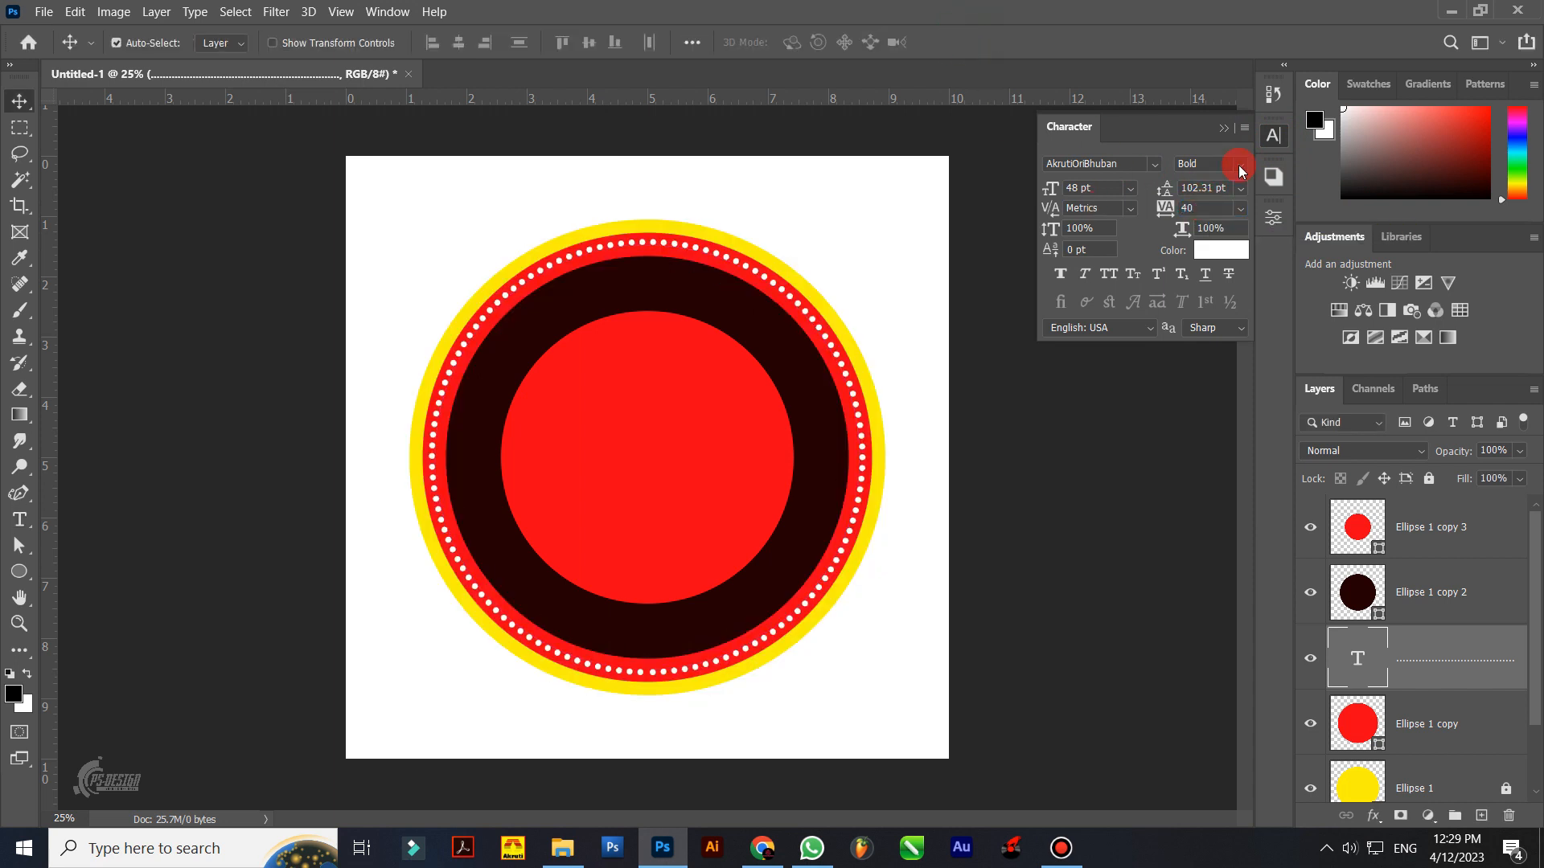
click(1224, 127)
Step: Scale the dotted ring about its centre to about 98.5% within the outer red band
key(ctrl+t)
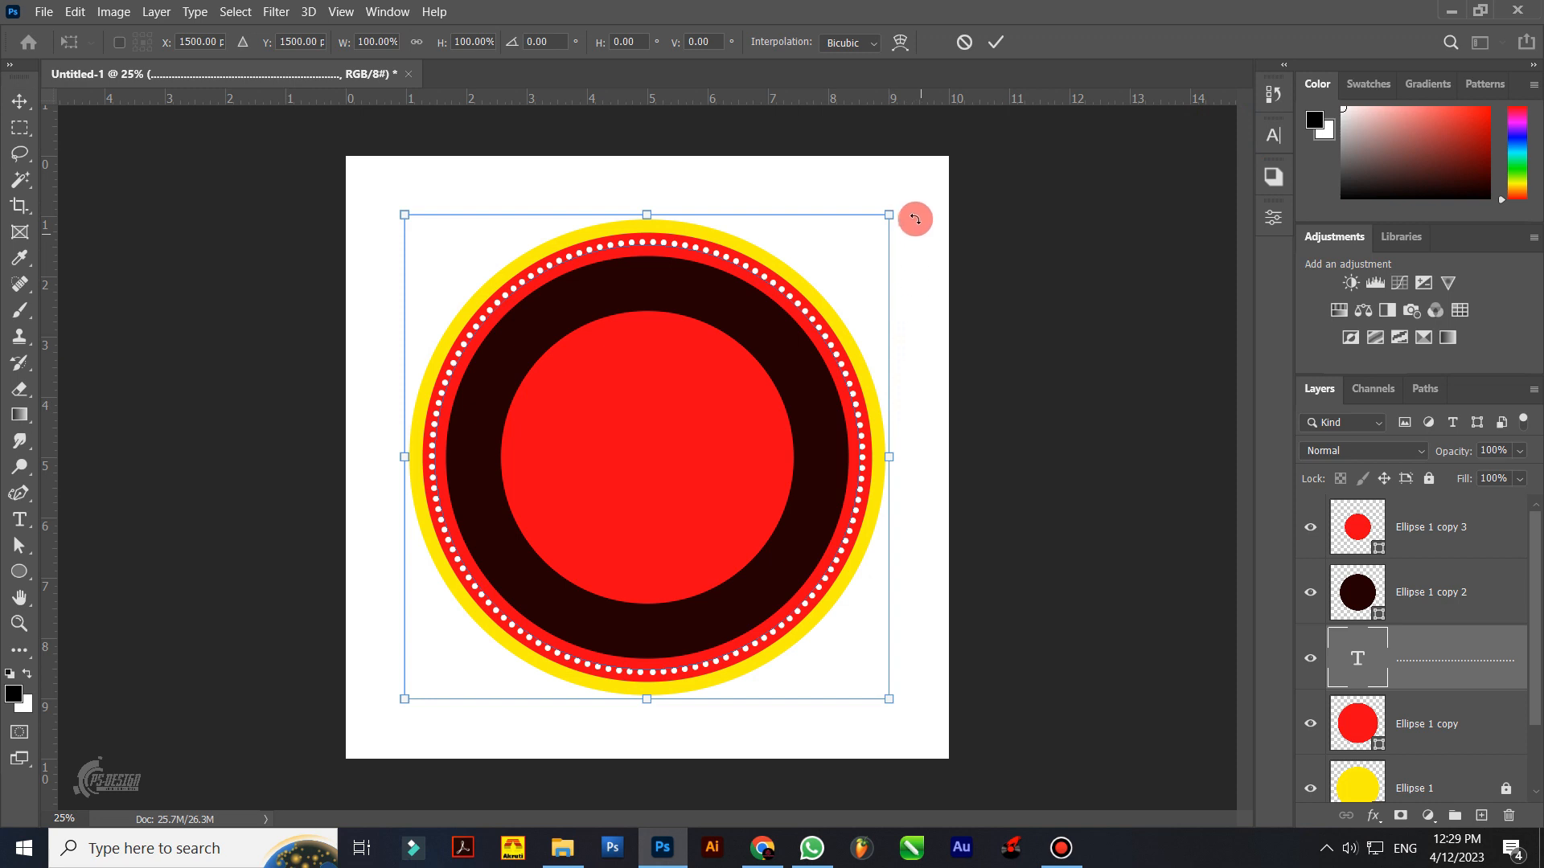
click(890, 214)
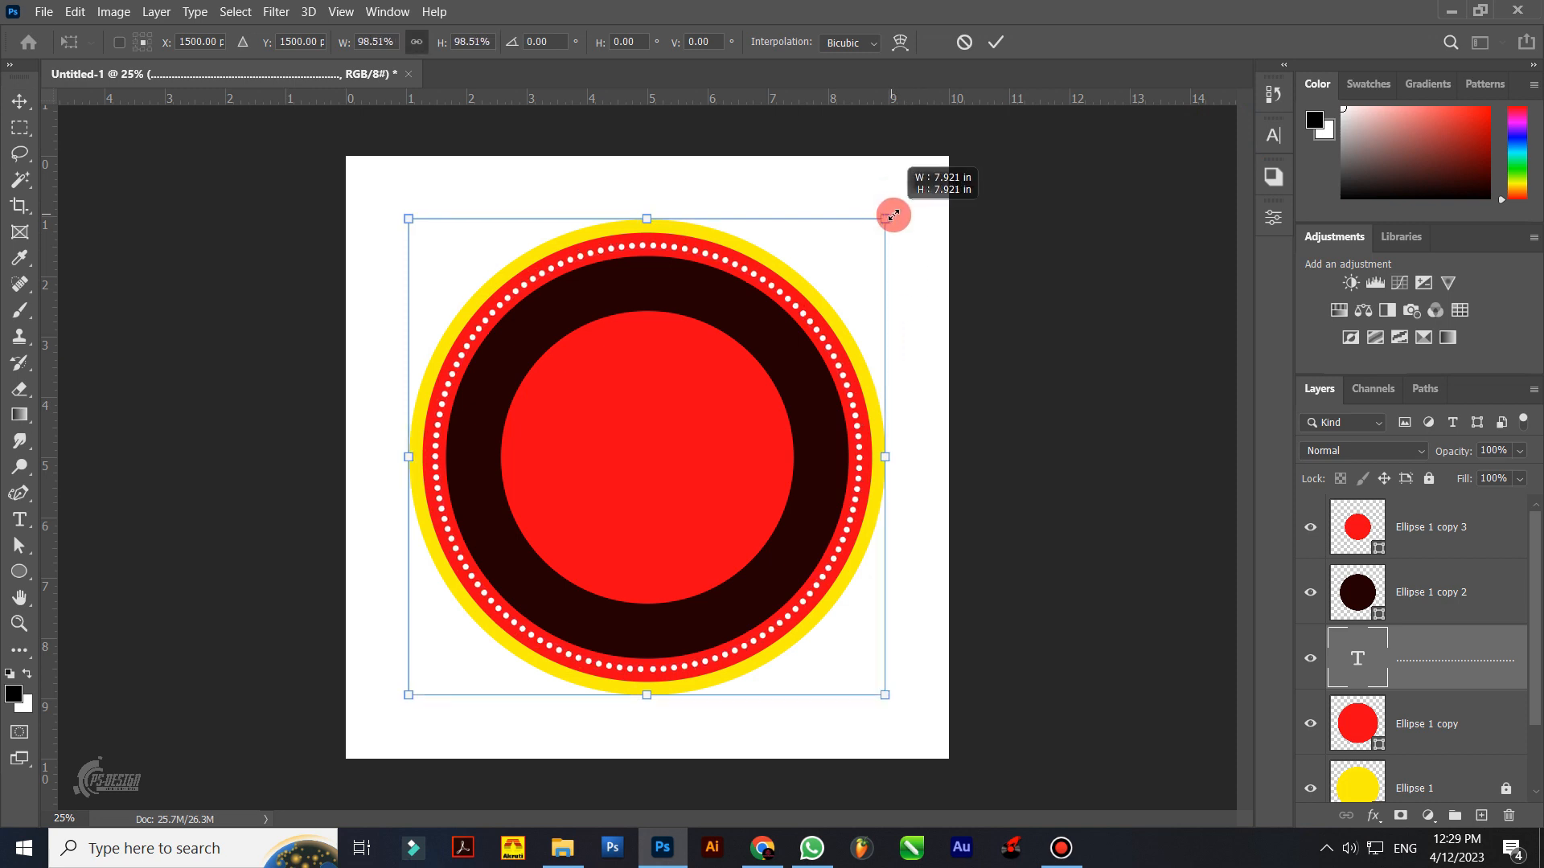
key(Return)
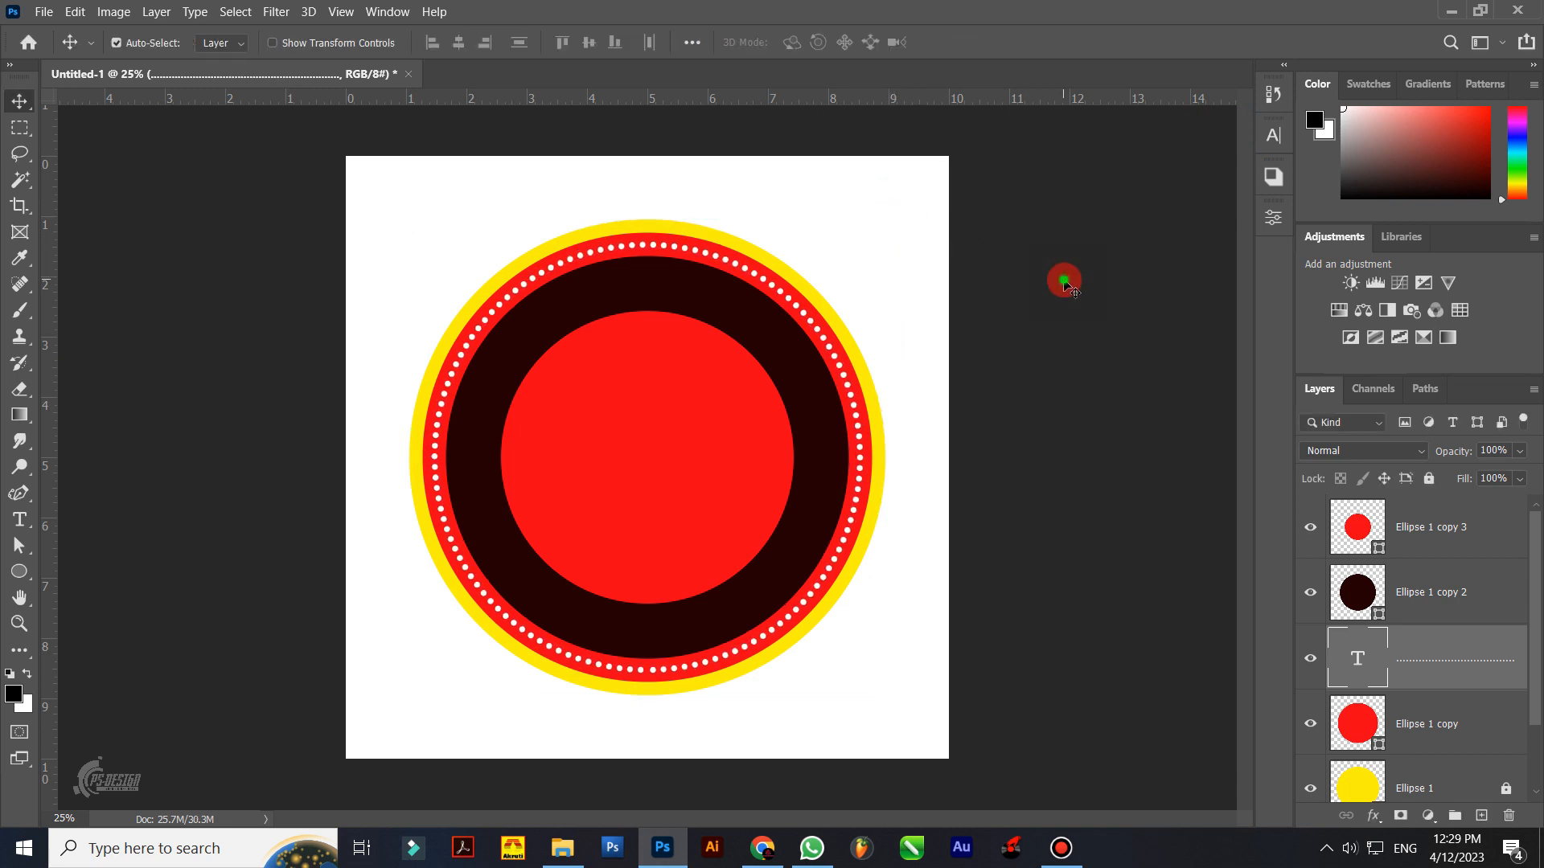
click(1064, 282)
Step: Duplicate the dotted ring layer and place the copy directly above the dark circle's layer
click(1461, 661)
click(1453, 723)
click(1469, 658)
click(1357, 664)
drag(1444, 669, 1481, 815)
drag(1432, 659, 1443, 563)
Step: Scale the copied dotted ring down about its centre so it sits inside the dark band
key(ctrl+t)
drag(886, 217, 836, 238)
key(Return)
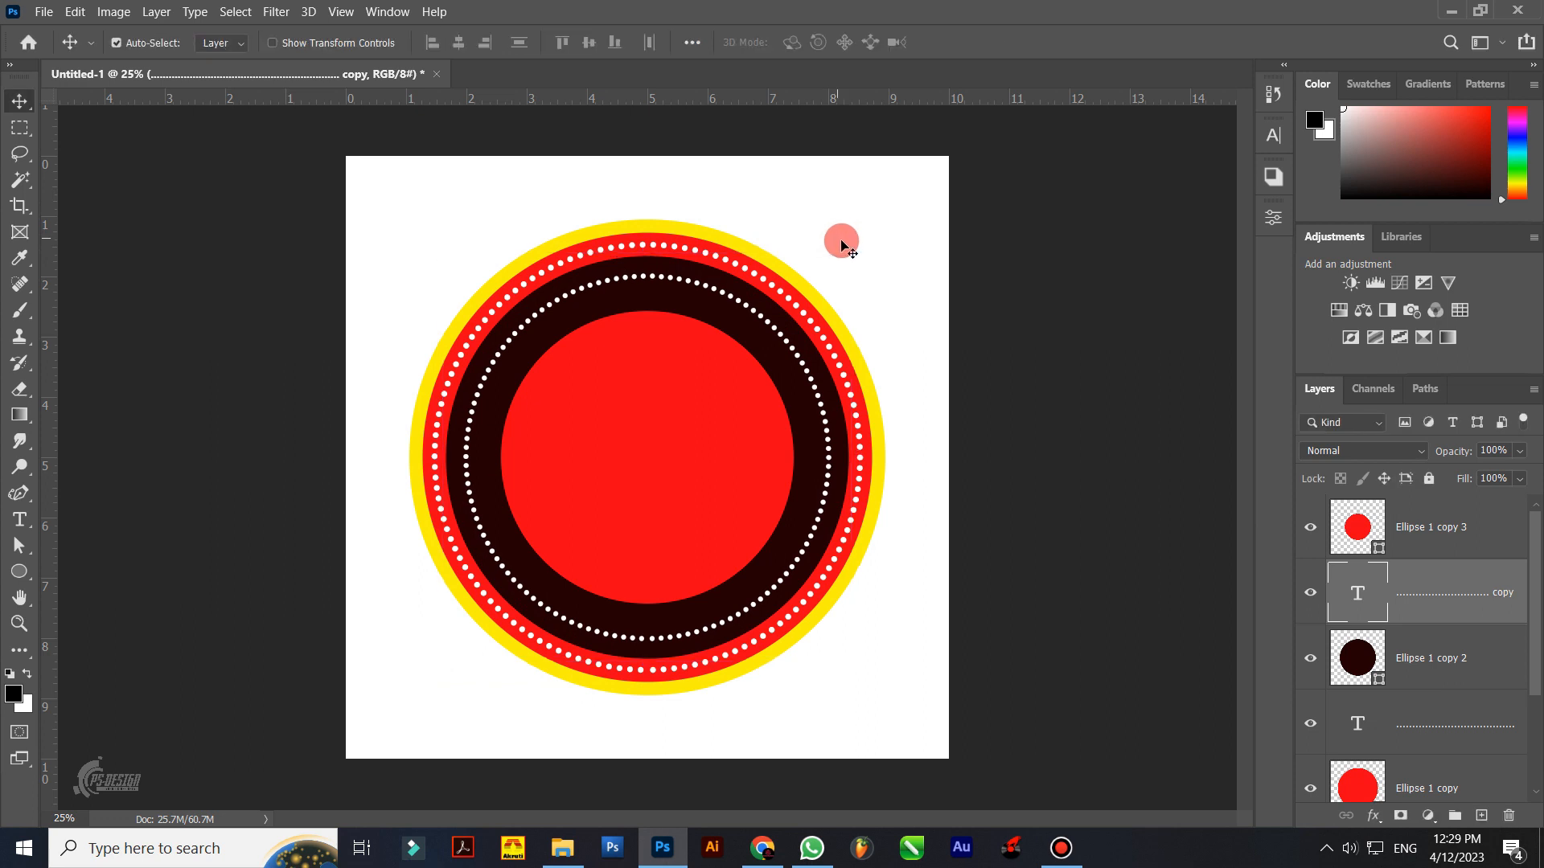
Step: Change the font of the inner dotted ring's text to SHREE-ENG-0083 from the favourite fonts
double_click(1357, 592)
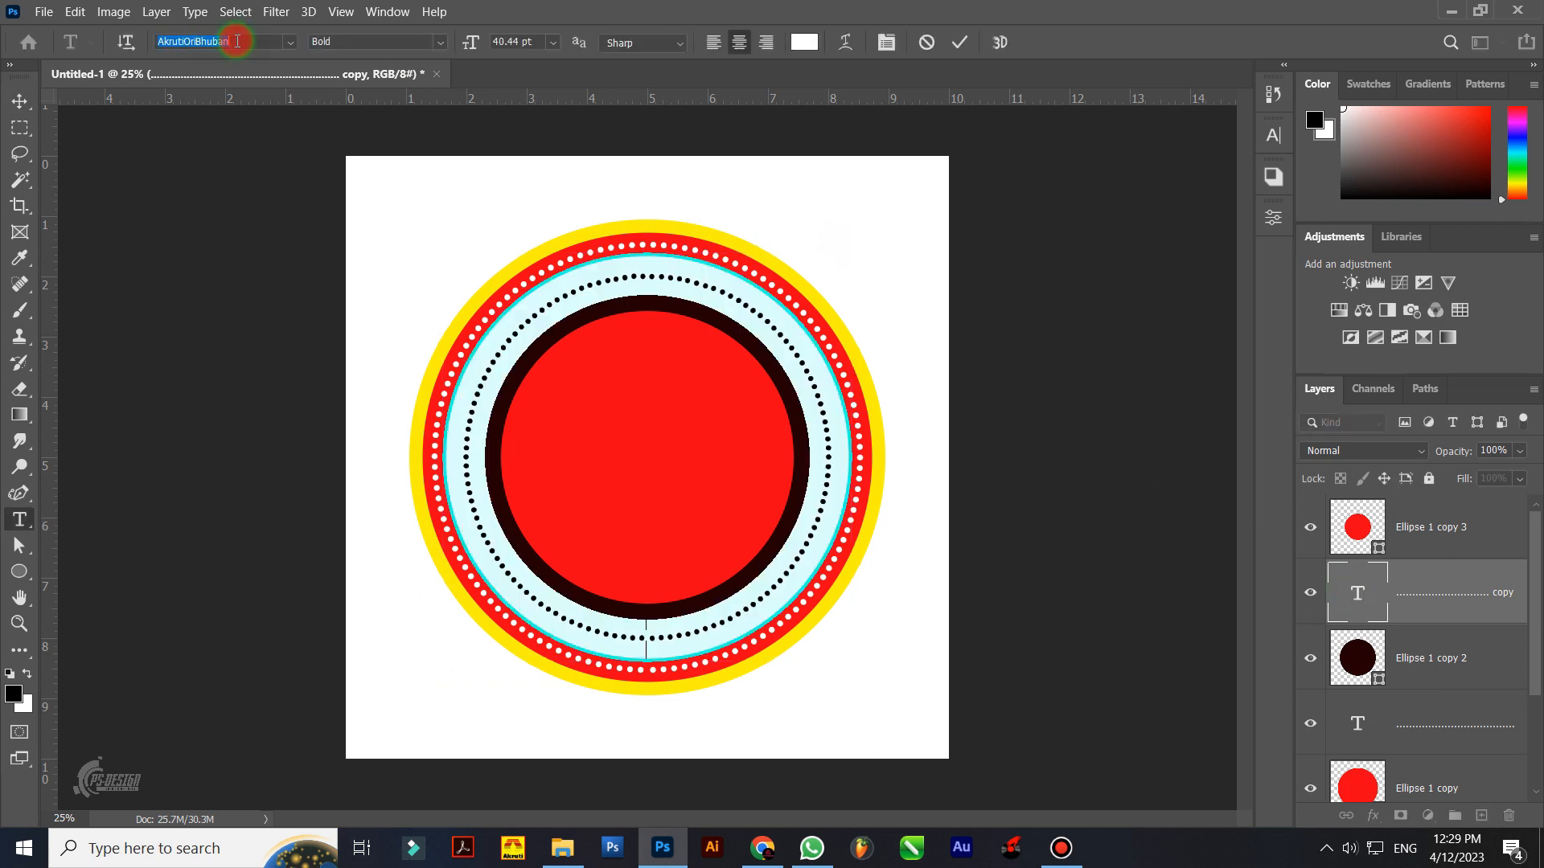
text(bab)
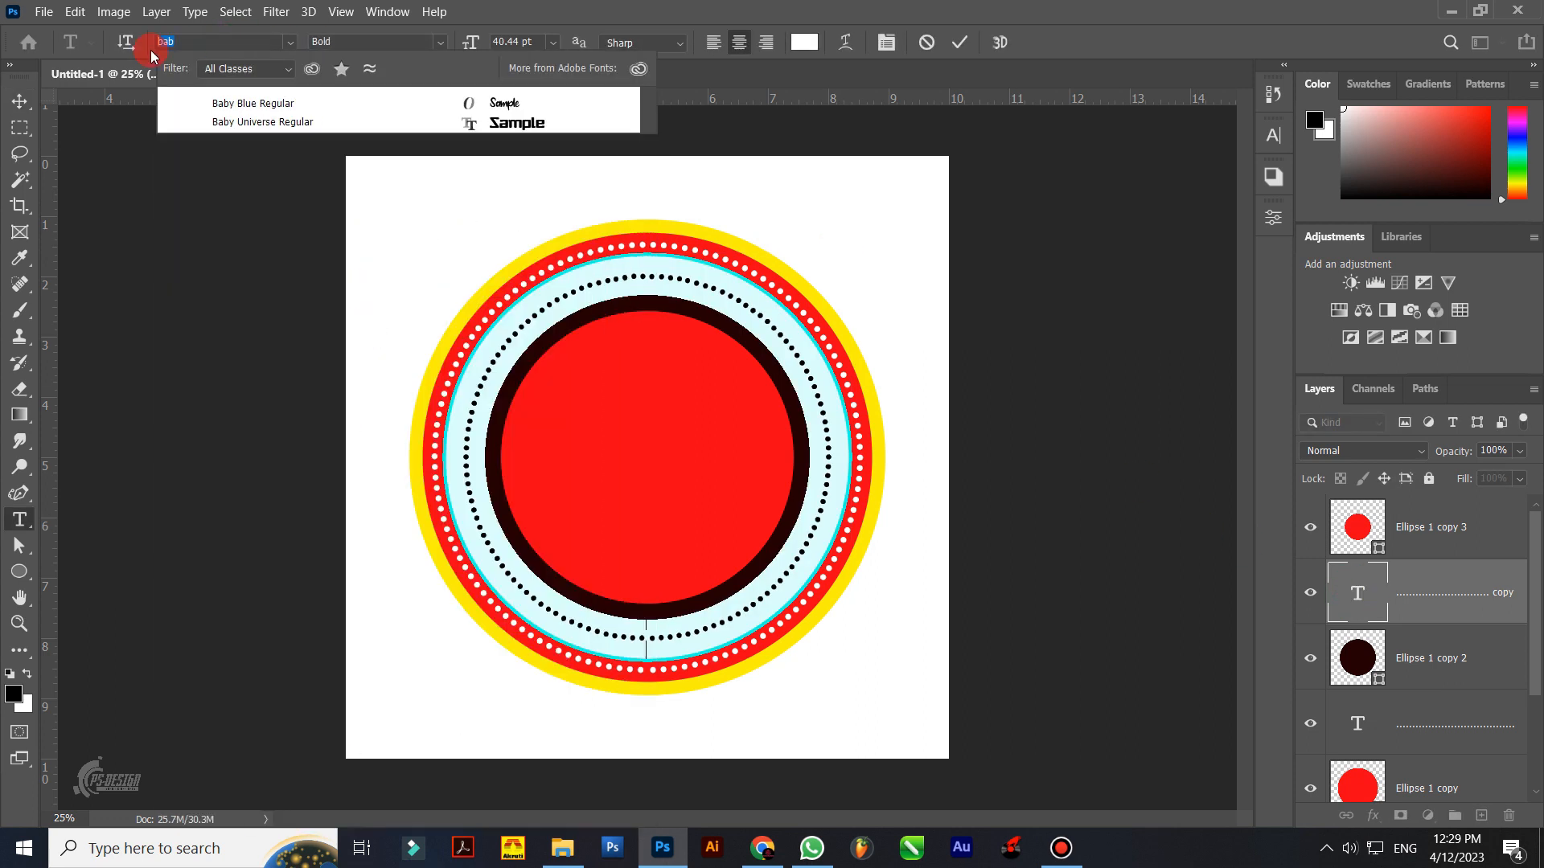
click(340, 69)
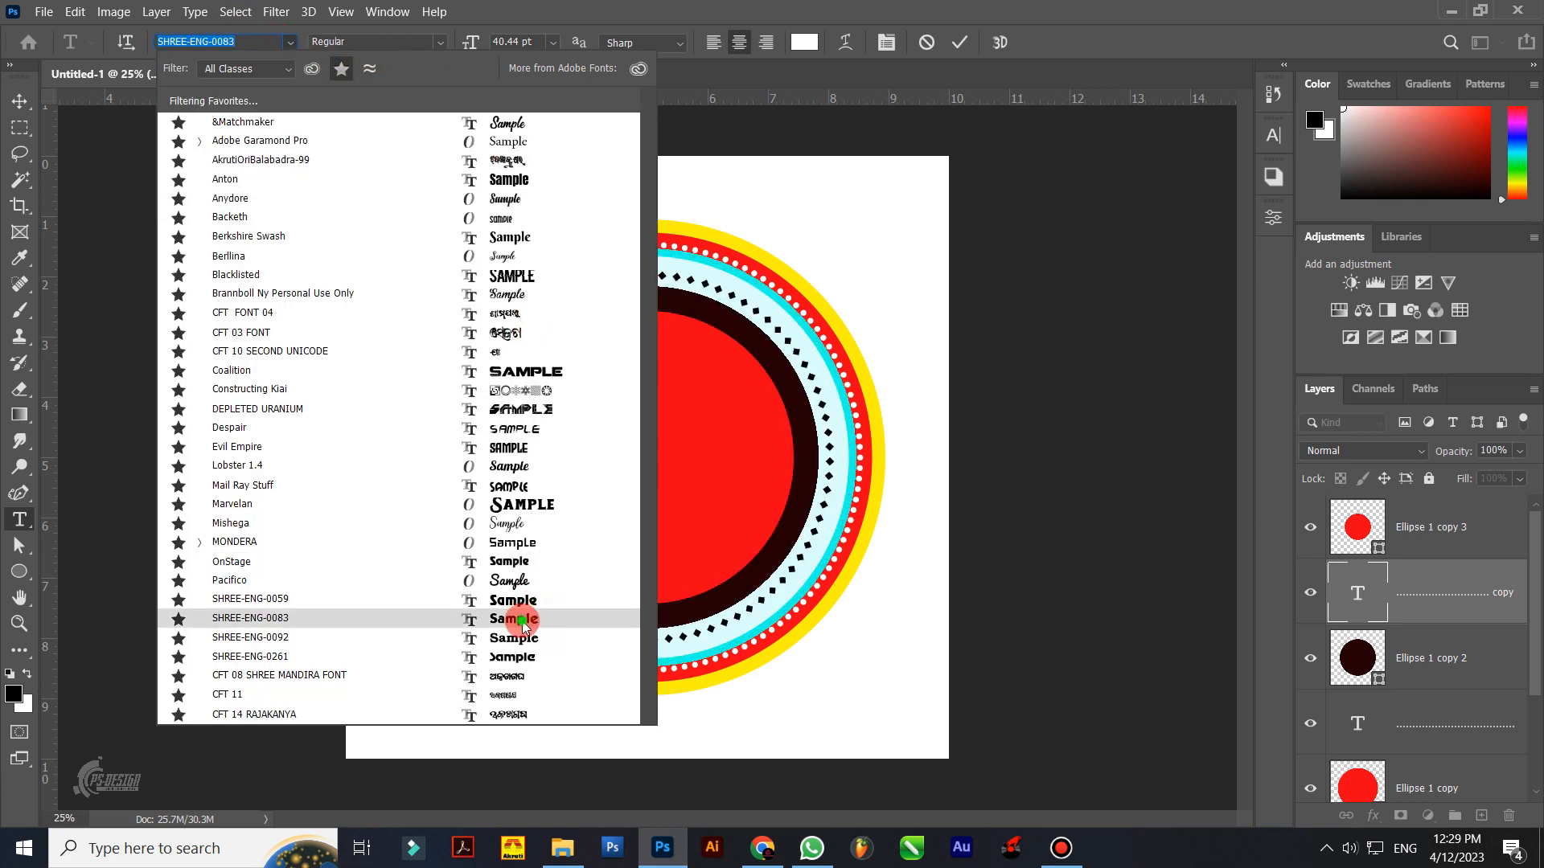
click(523, 625)
Step: Replace the inner ring's dots with the text "babuzz kitchen" in all caps and commit it
click(402, 190)
text(ba)
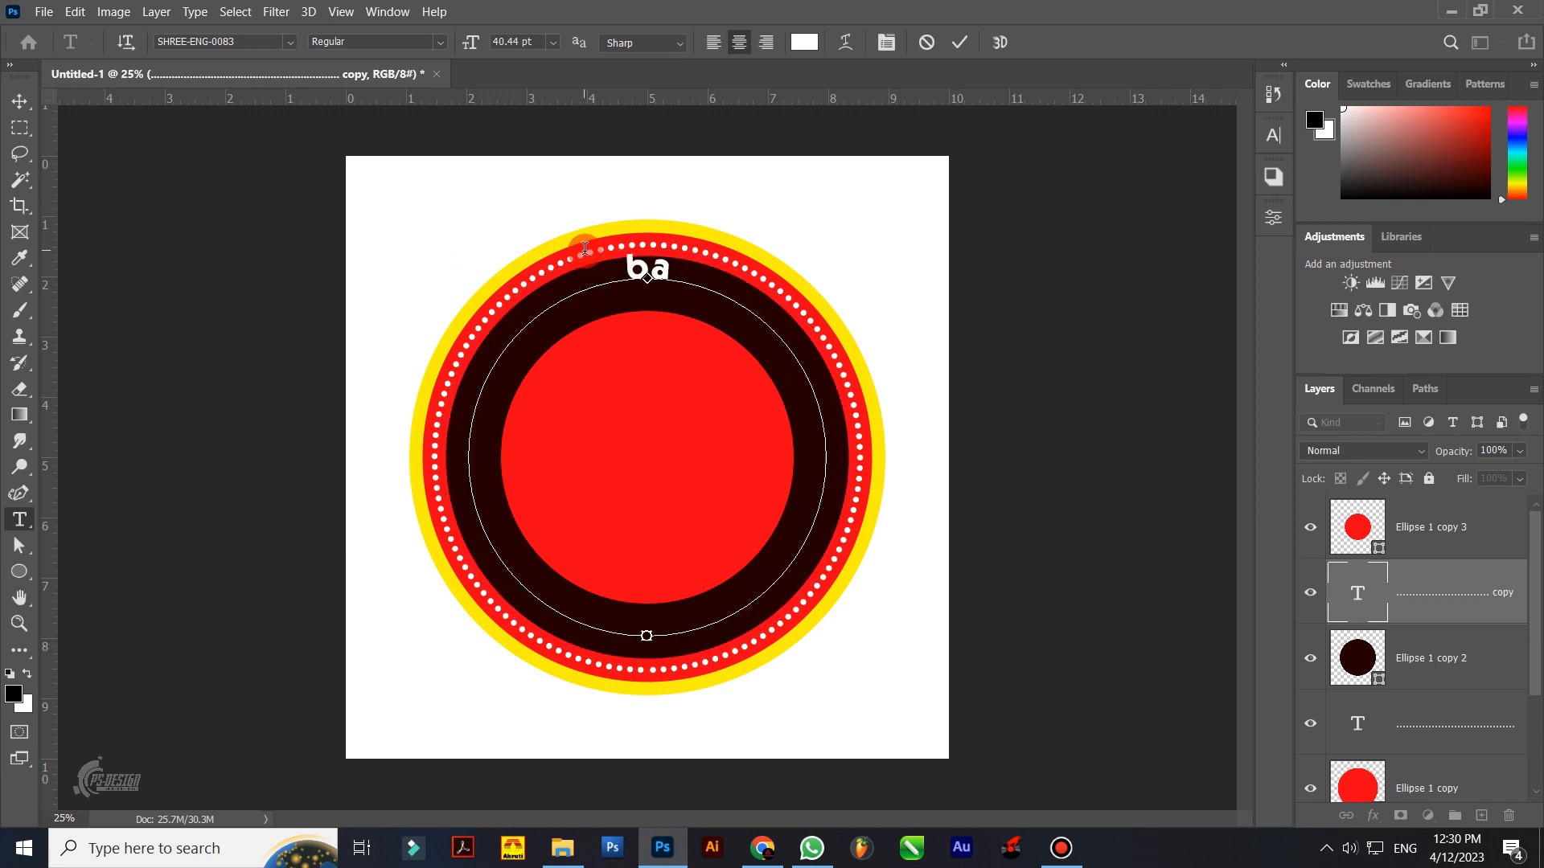
text(buzz)
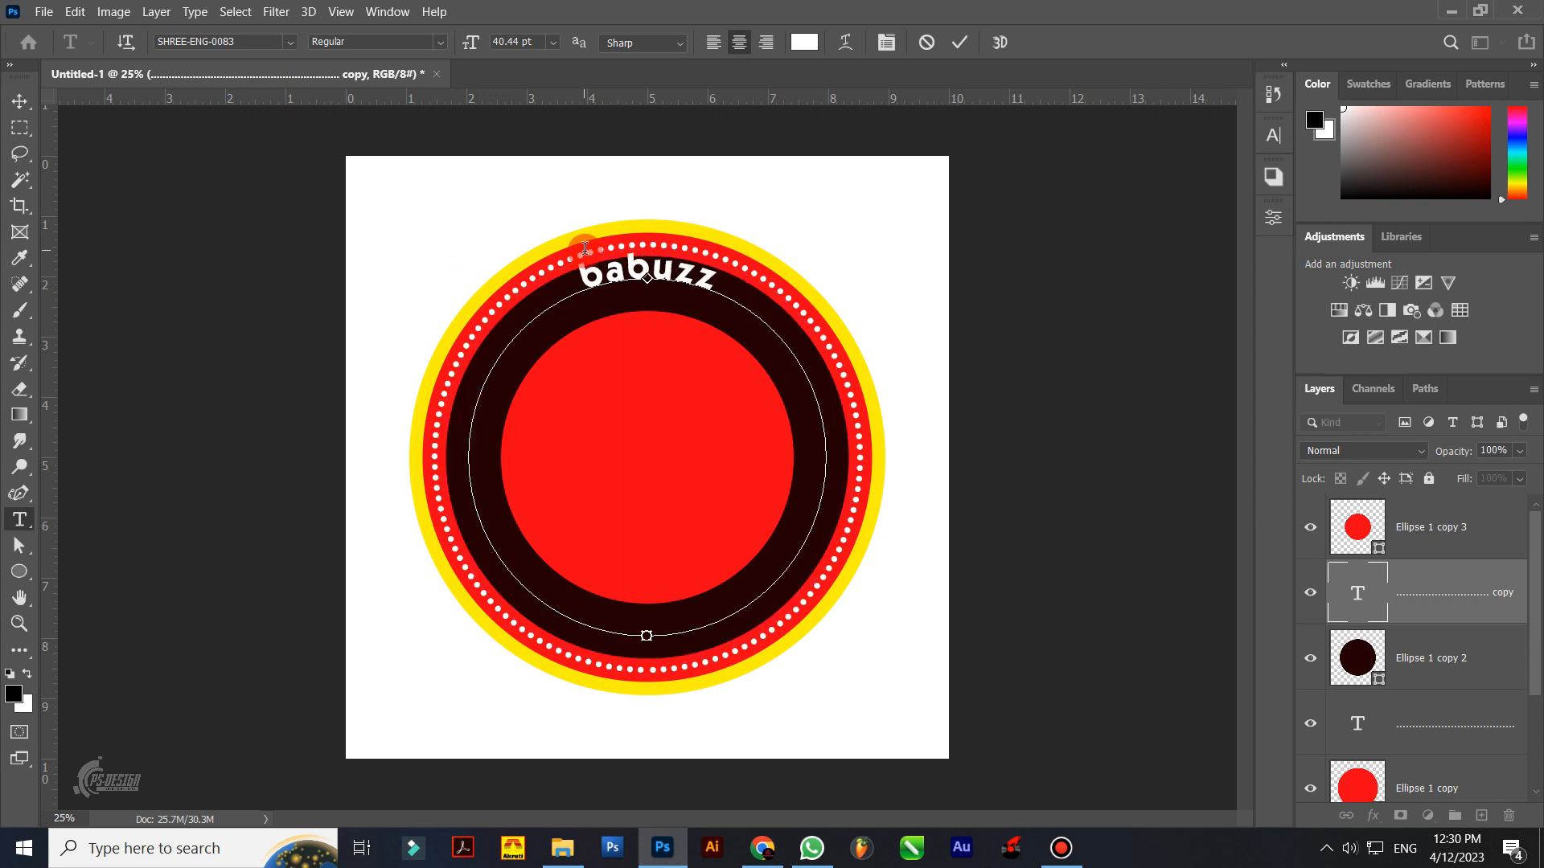
text( kitc)
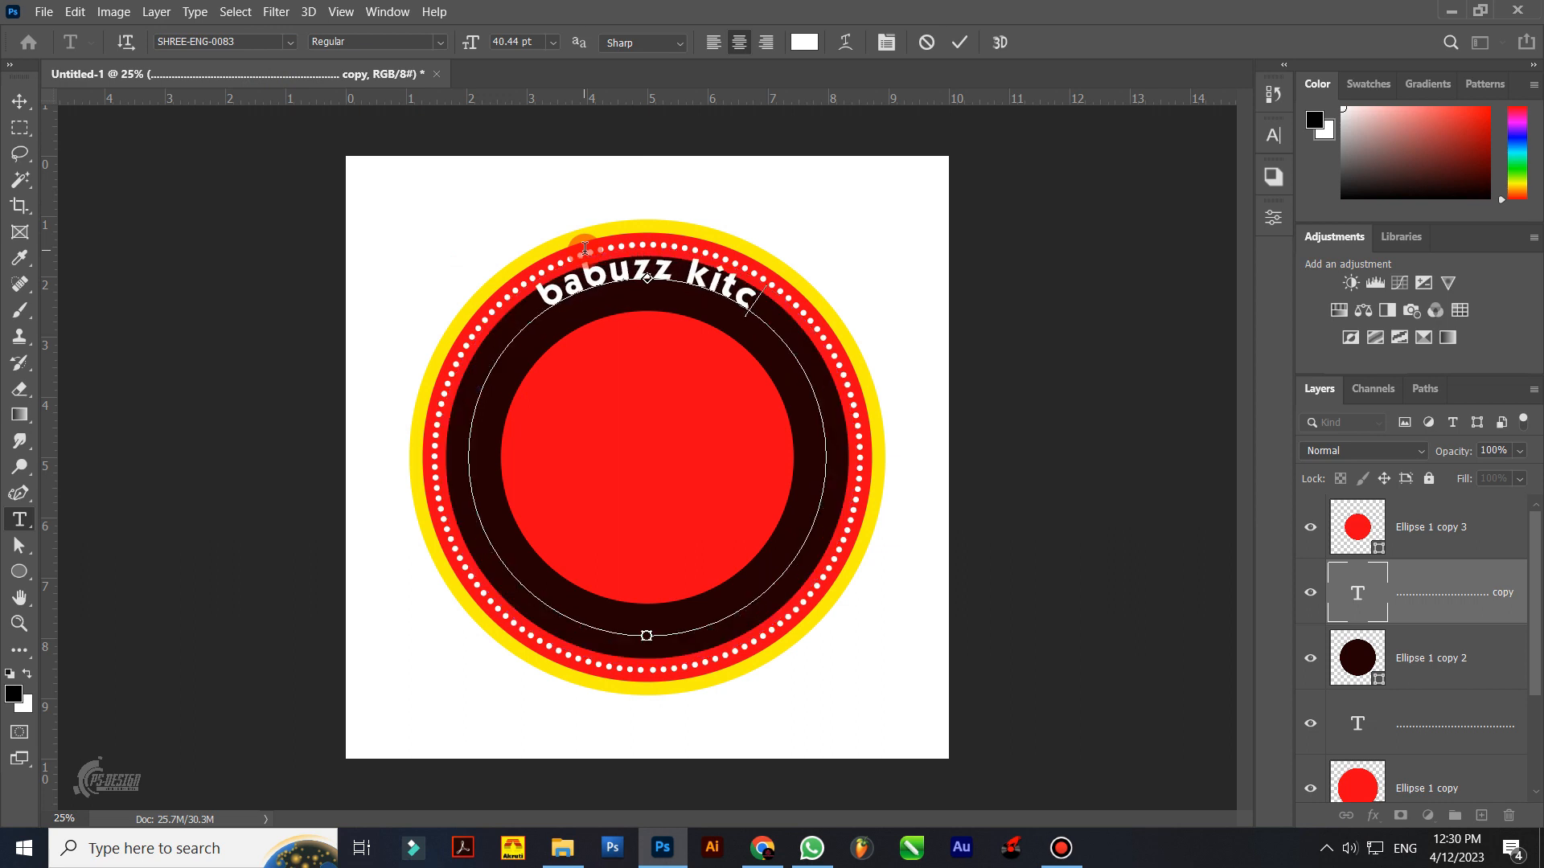
text(hen)
key(ctrl+a)
key(ctrl+shift+k)
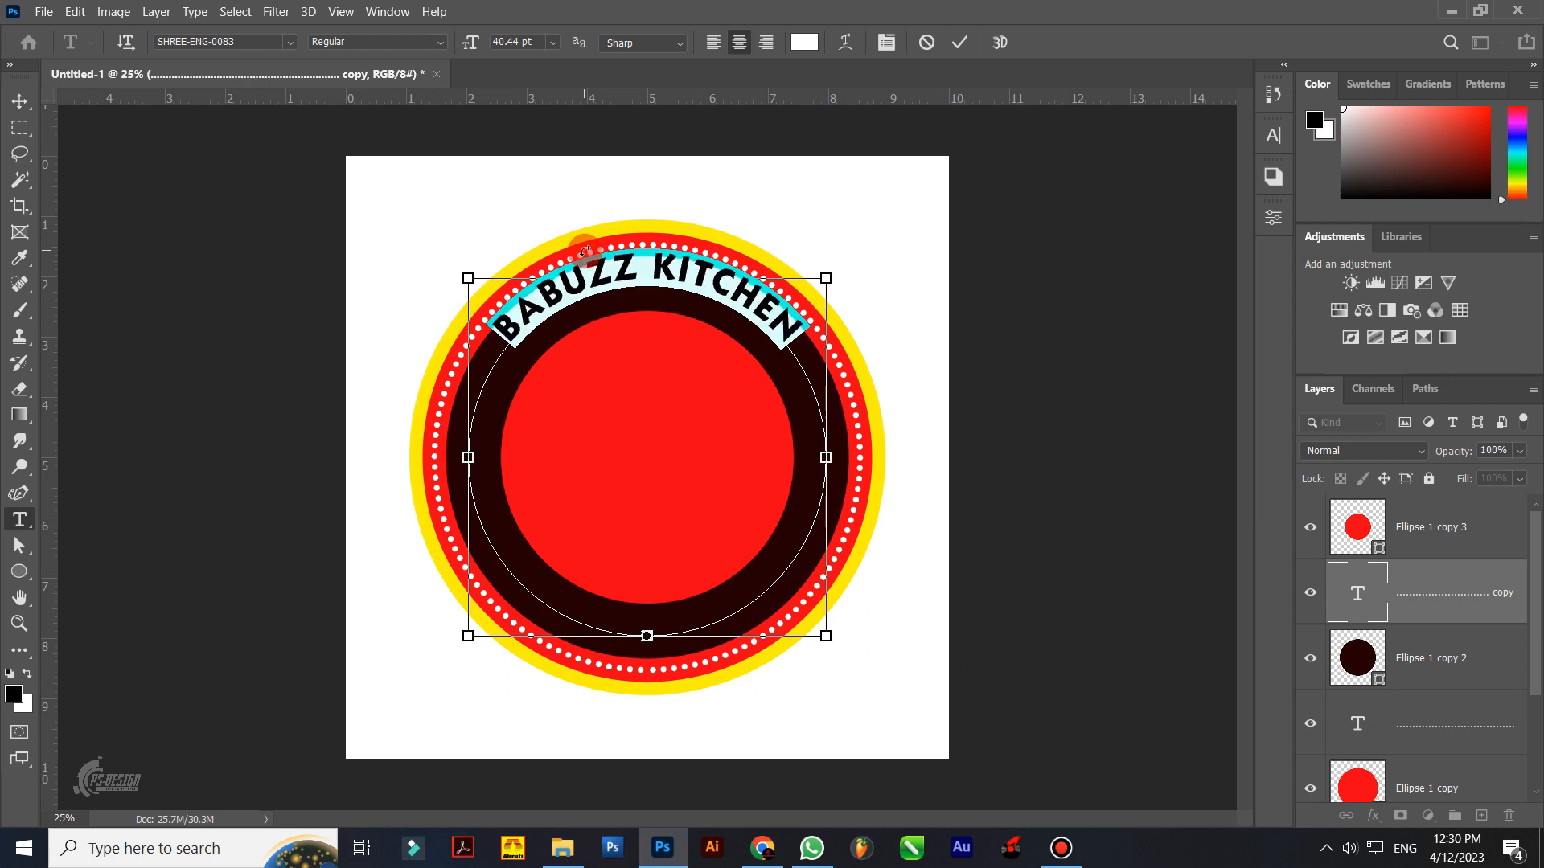
key(ctrl+Return)
Step: Enlarge the BABUZZ KITCHEN lettering and scale the text path down about its centre to fit the dark band
double_click(701, 277)
scroll(517, 41, up, 12)
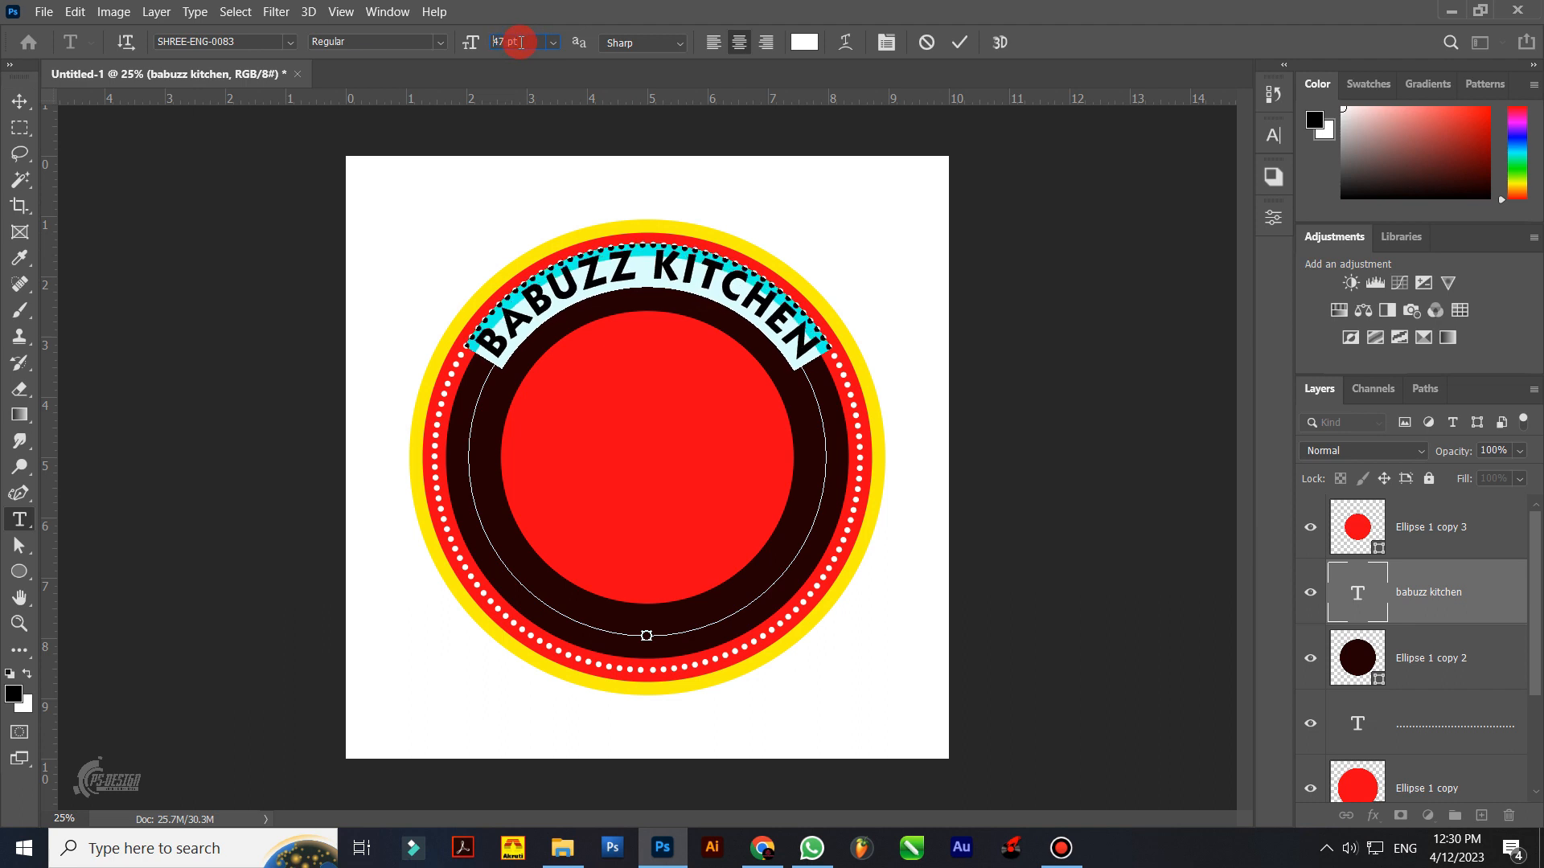
click(958, 43)
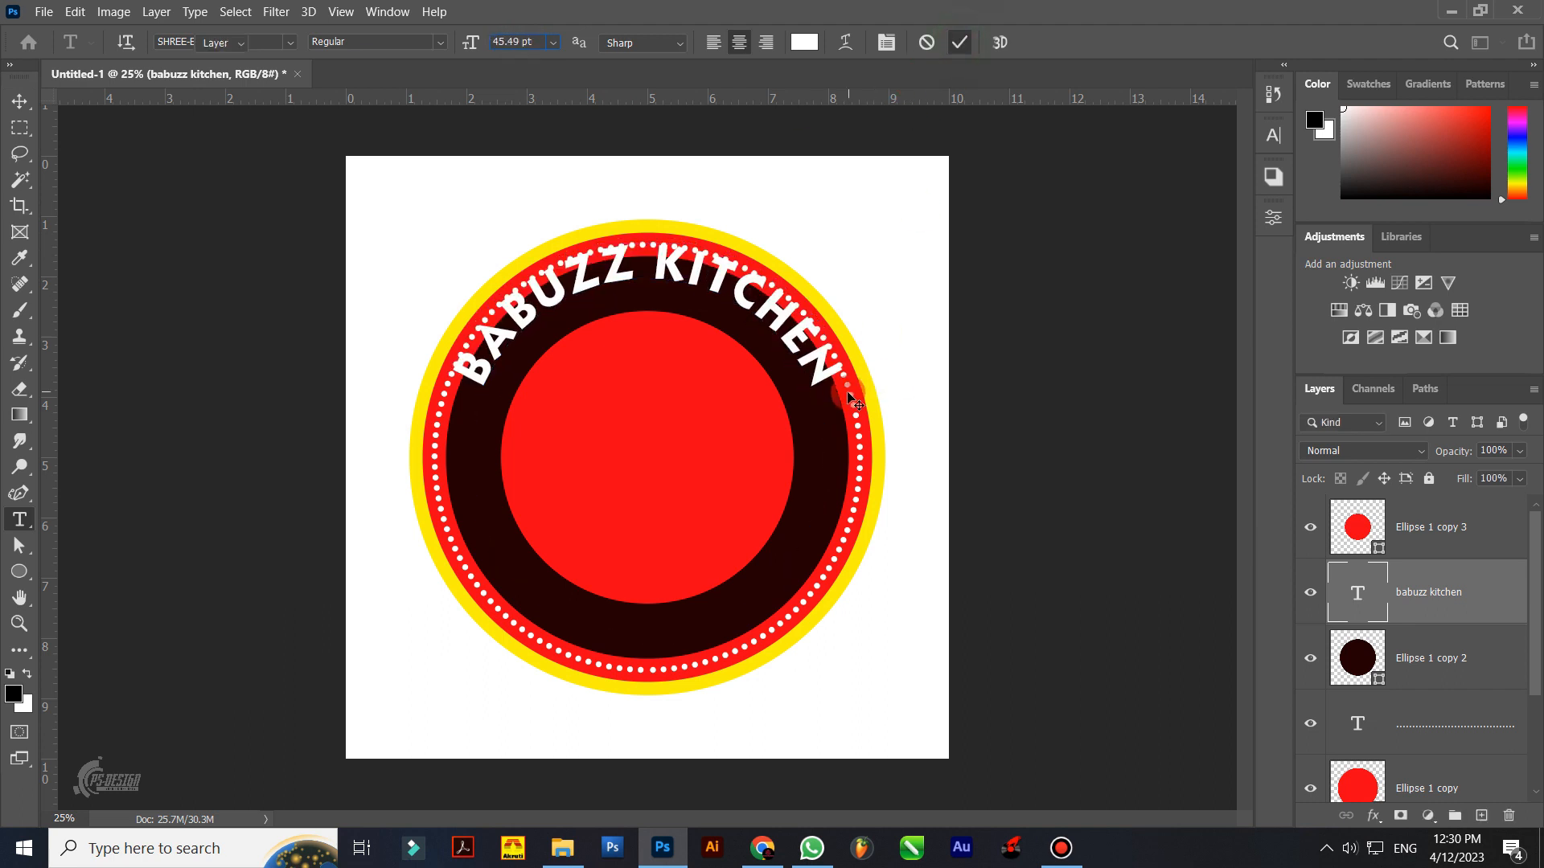
key(ctrl+t)
drag(847, 234, 827, 249)
key(Return)
Step: Set the text size of the curved BABUZZ KITCHEN lettering to 60 pt and commit it
double_click(728, 291)
text(50)
key(Return)
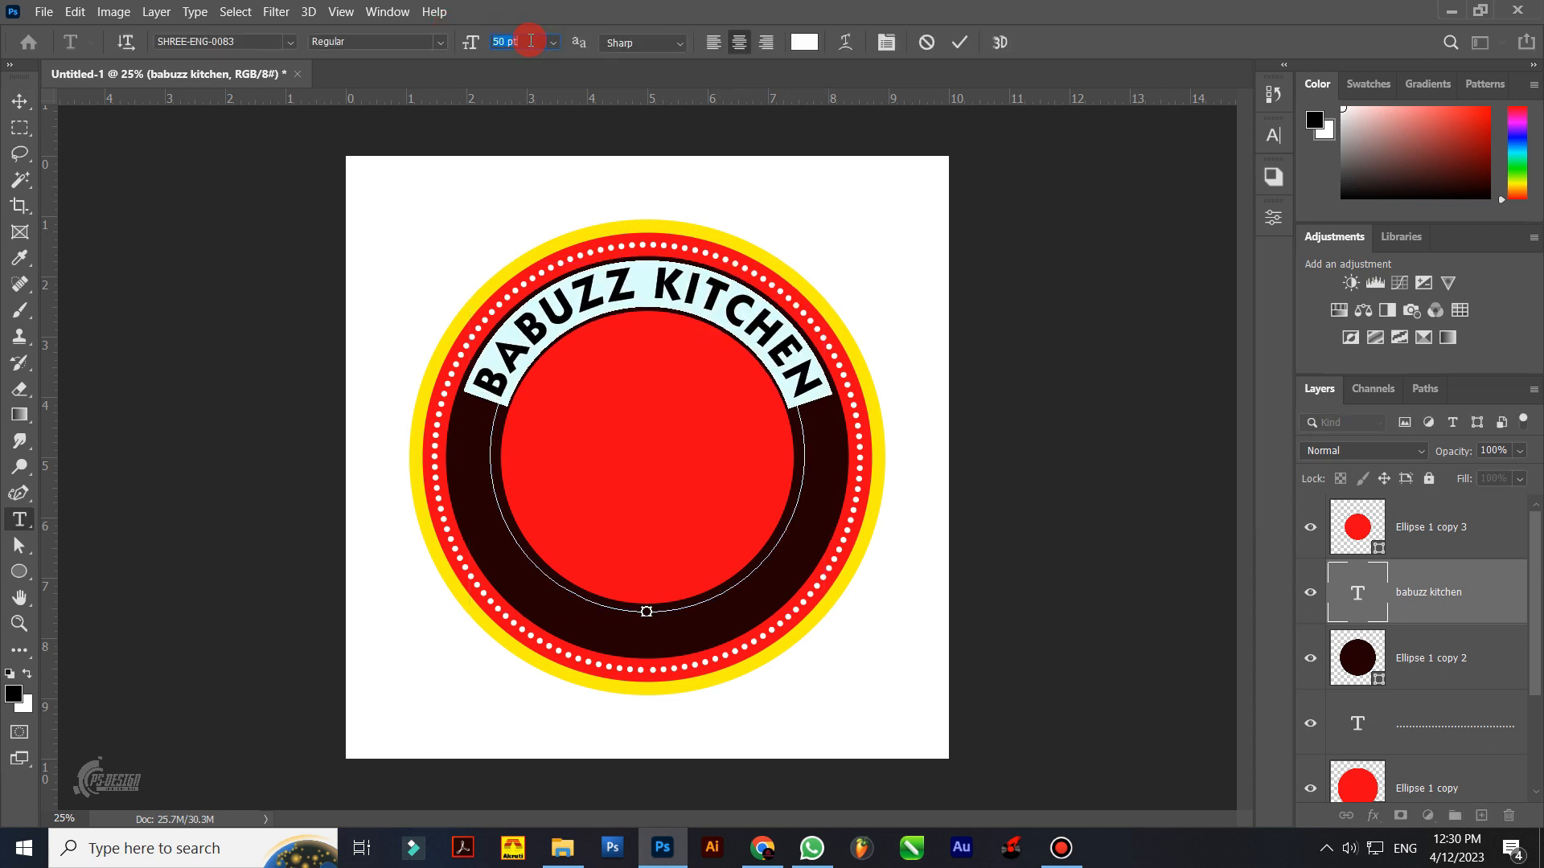
key(Up)
key(Up)
key(Up)
key(Up)
key(Up)
key(Up)
key(Up)
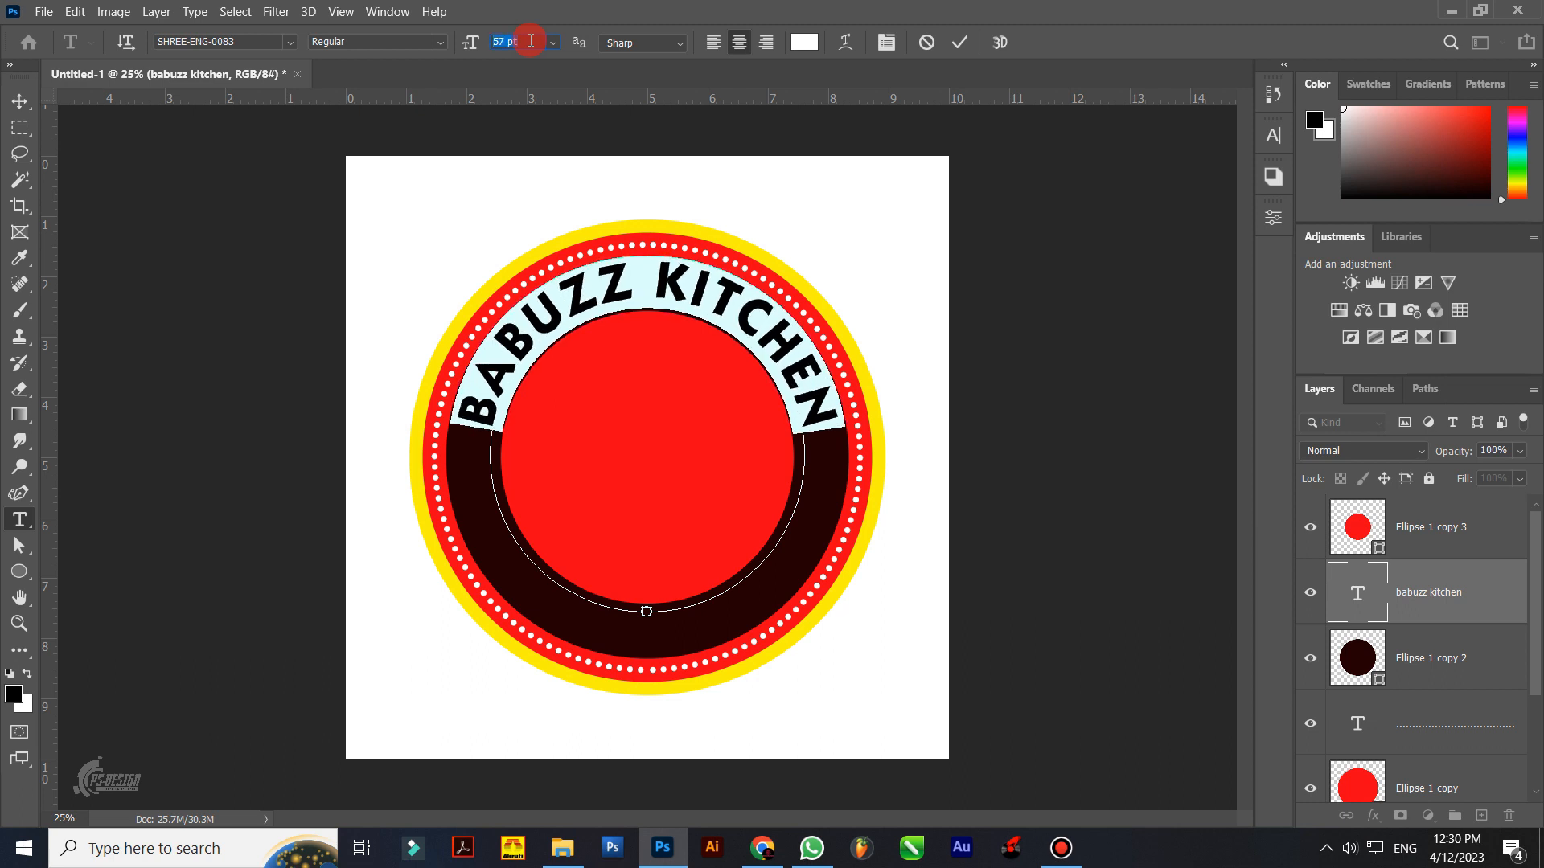
key(Up)
key(Up)
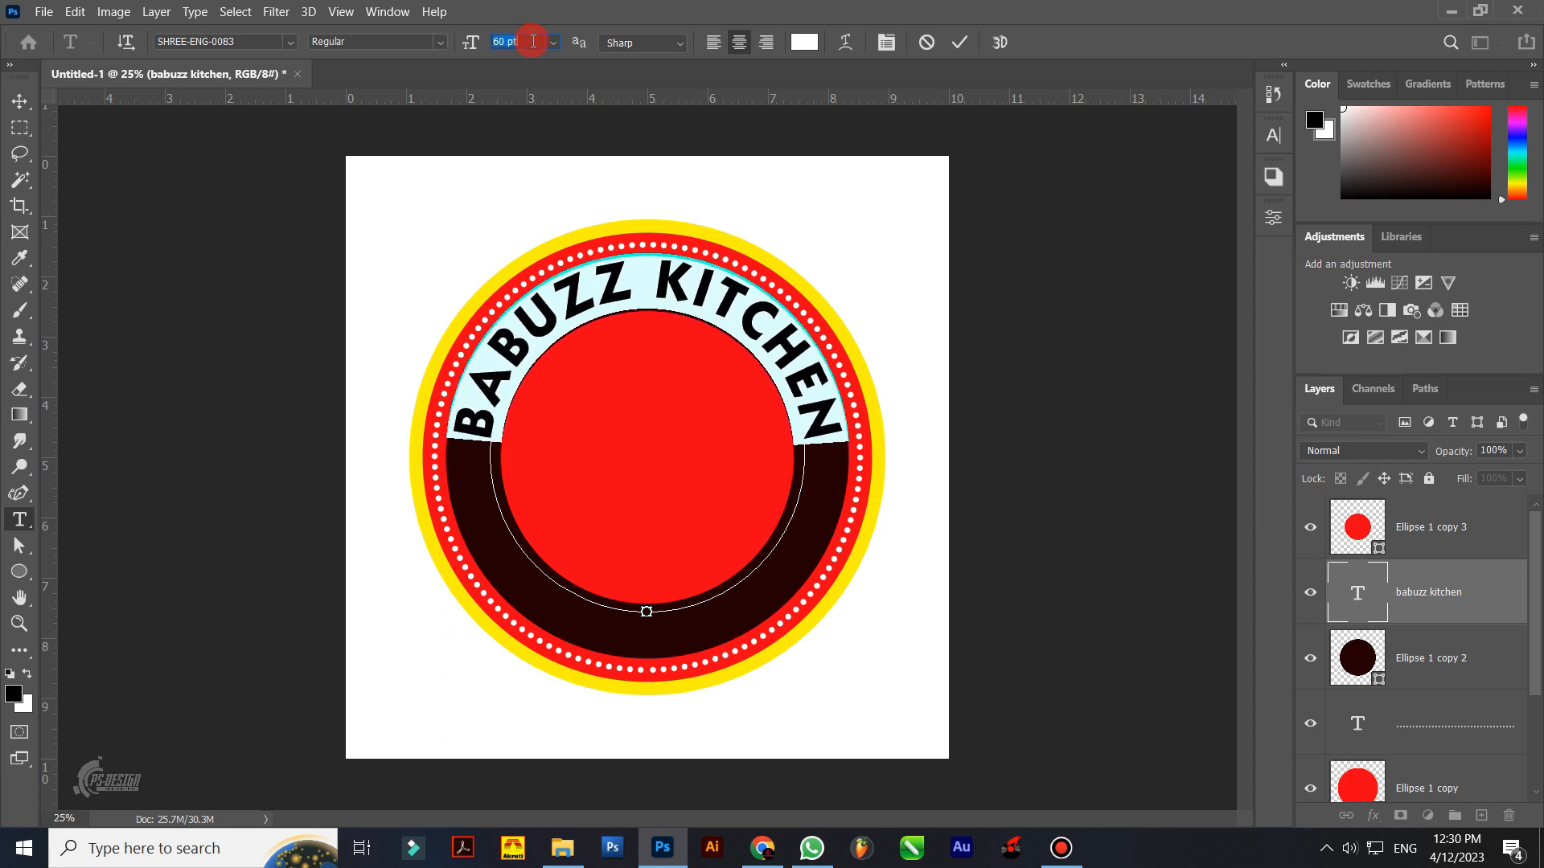
click(968, 44)
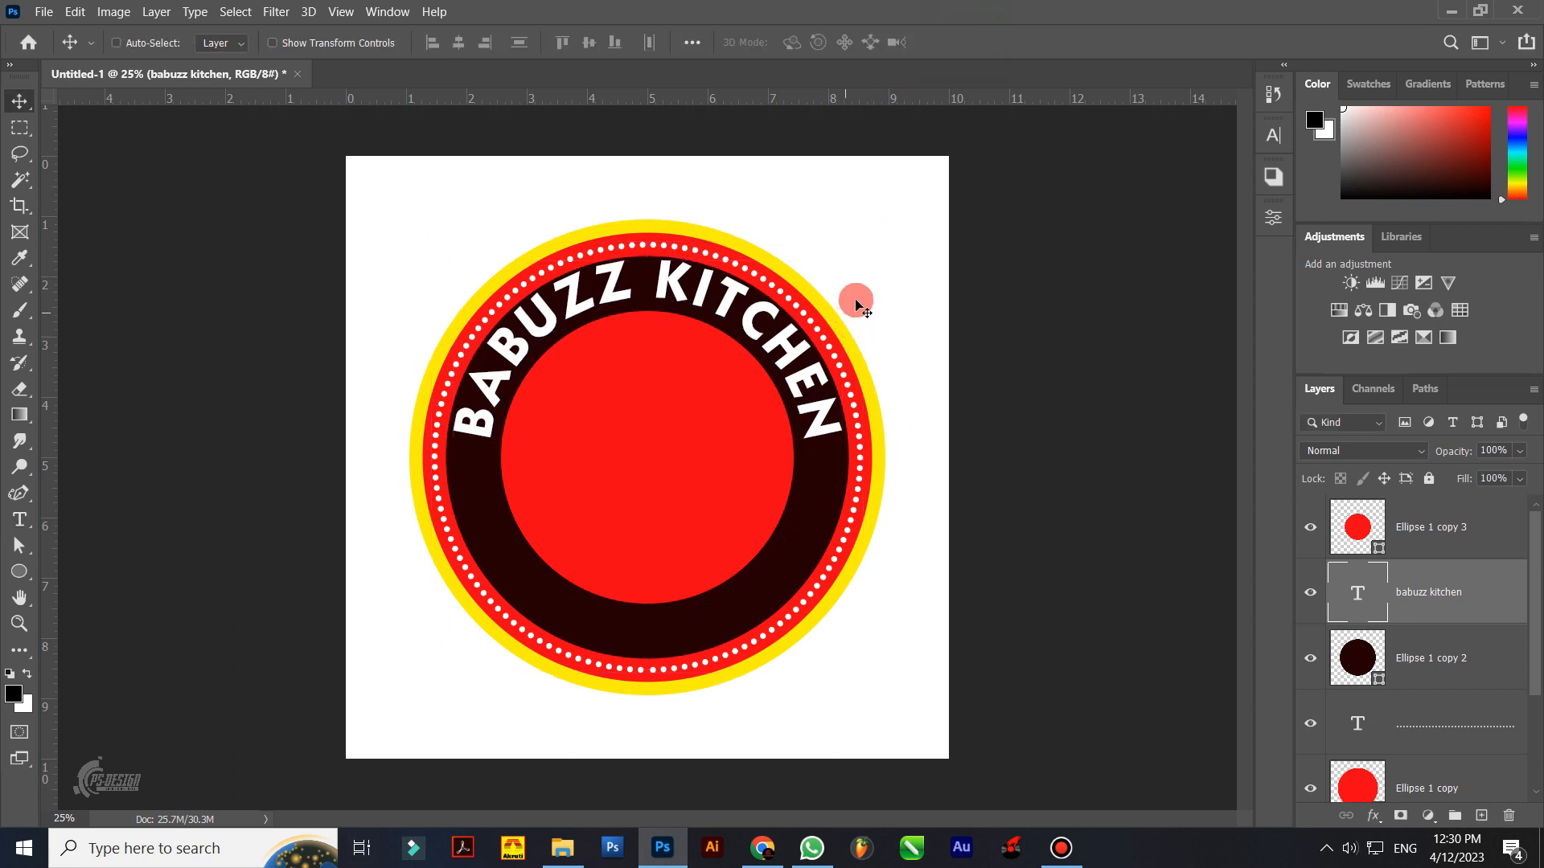
Step: Scale the curved BABUZZ KITCHEN text to 97.89% so it clears the edges of the dark band
key(ctrl+t)
drag(850, 253, 844, 255)
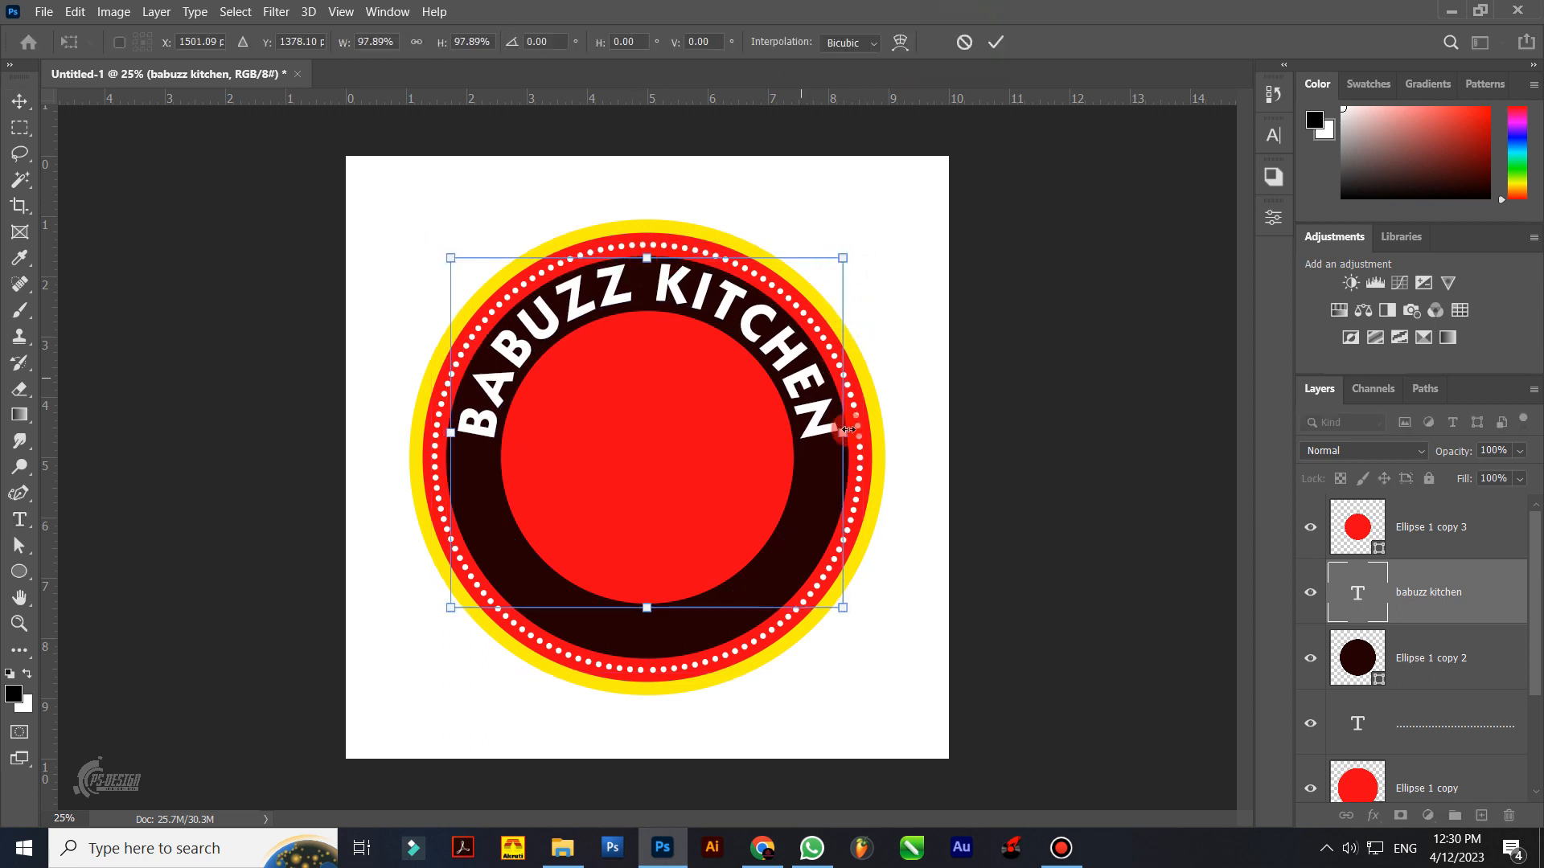
key(Return)
key(v)
Step: Fine-tune the curved text's scale within the dark band and centre it horizontally on the canvas
key(ctrl+plus)
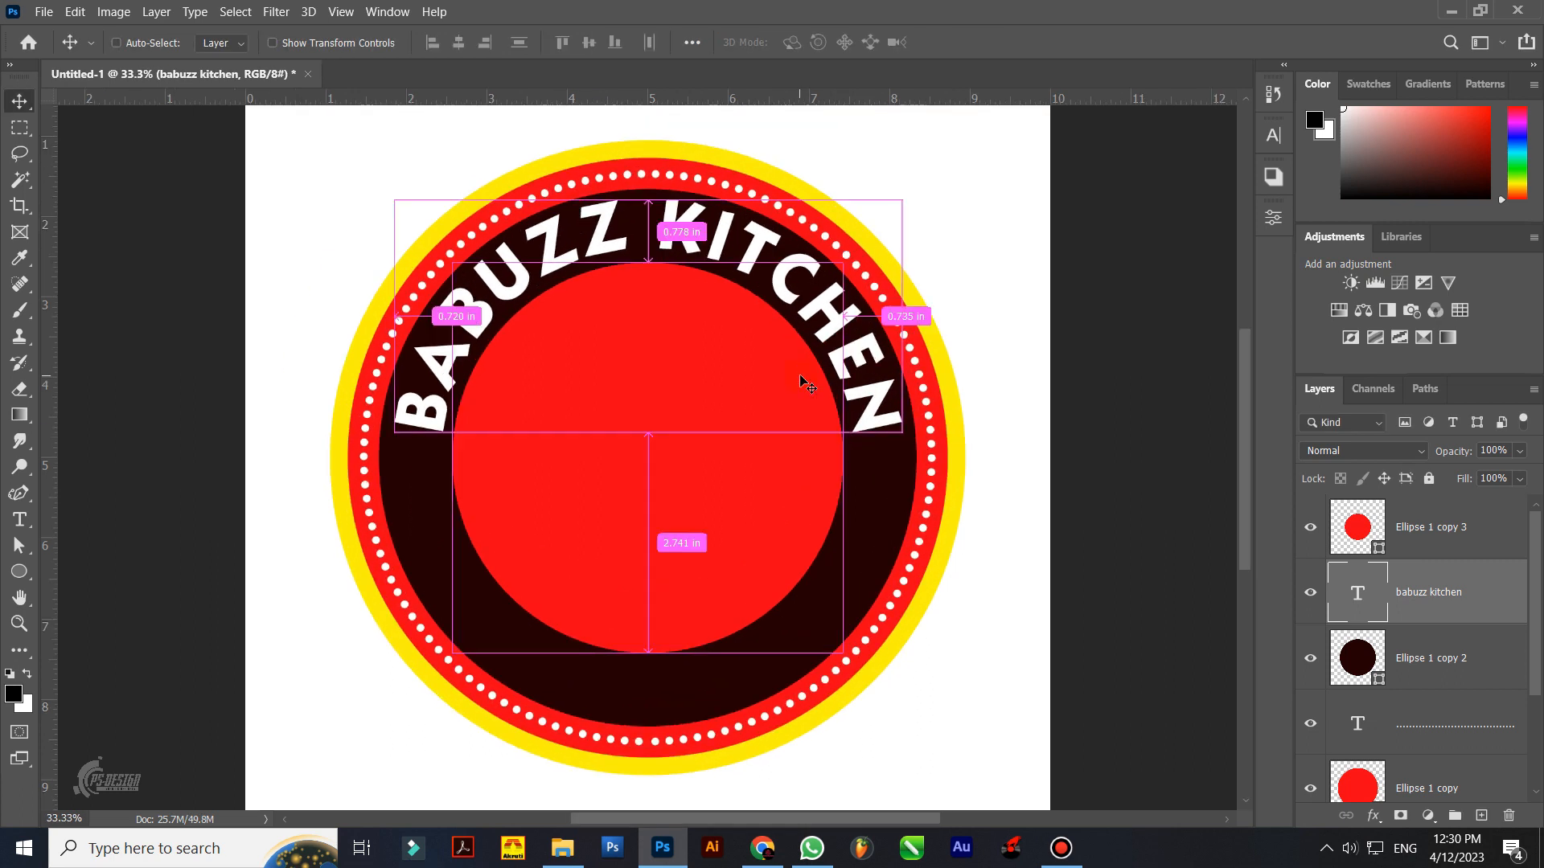
key(ctrl+t)
drag(910, 430, 917, 426)
key(Return)
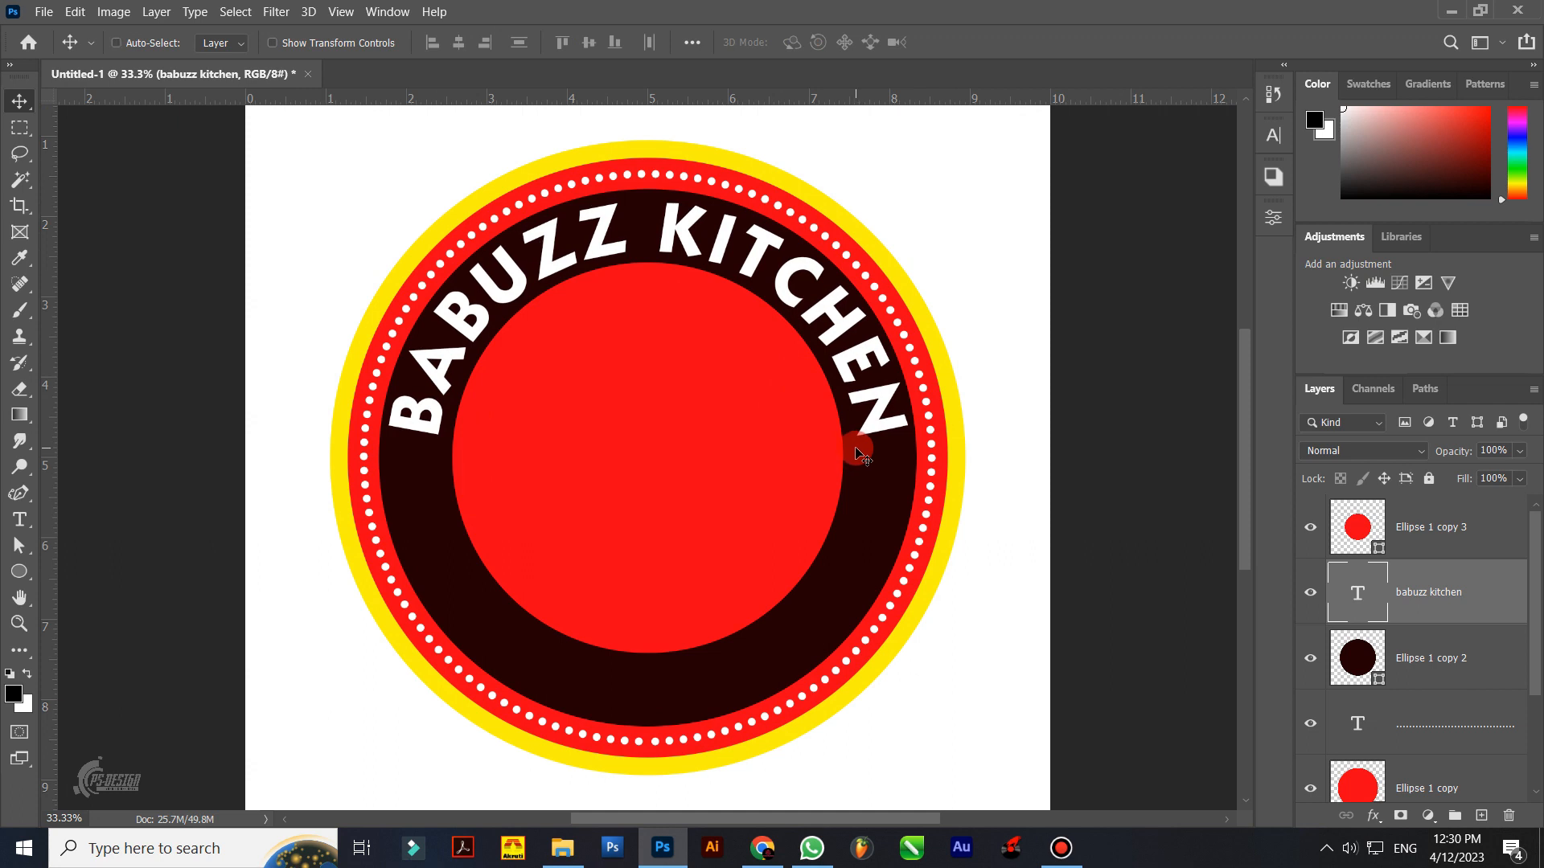
key(ctrl+plus)
key(ctrl+t)
drag(1043, 412, 1033, 412)
key(Return)
click(461, 43)
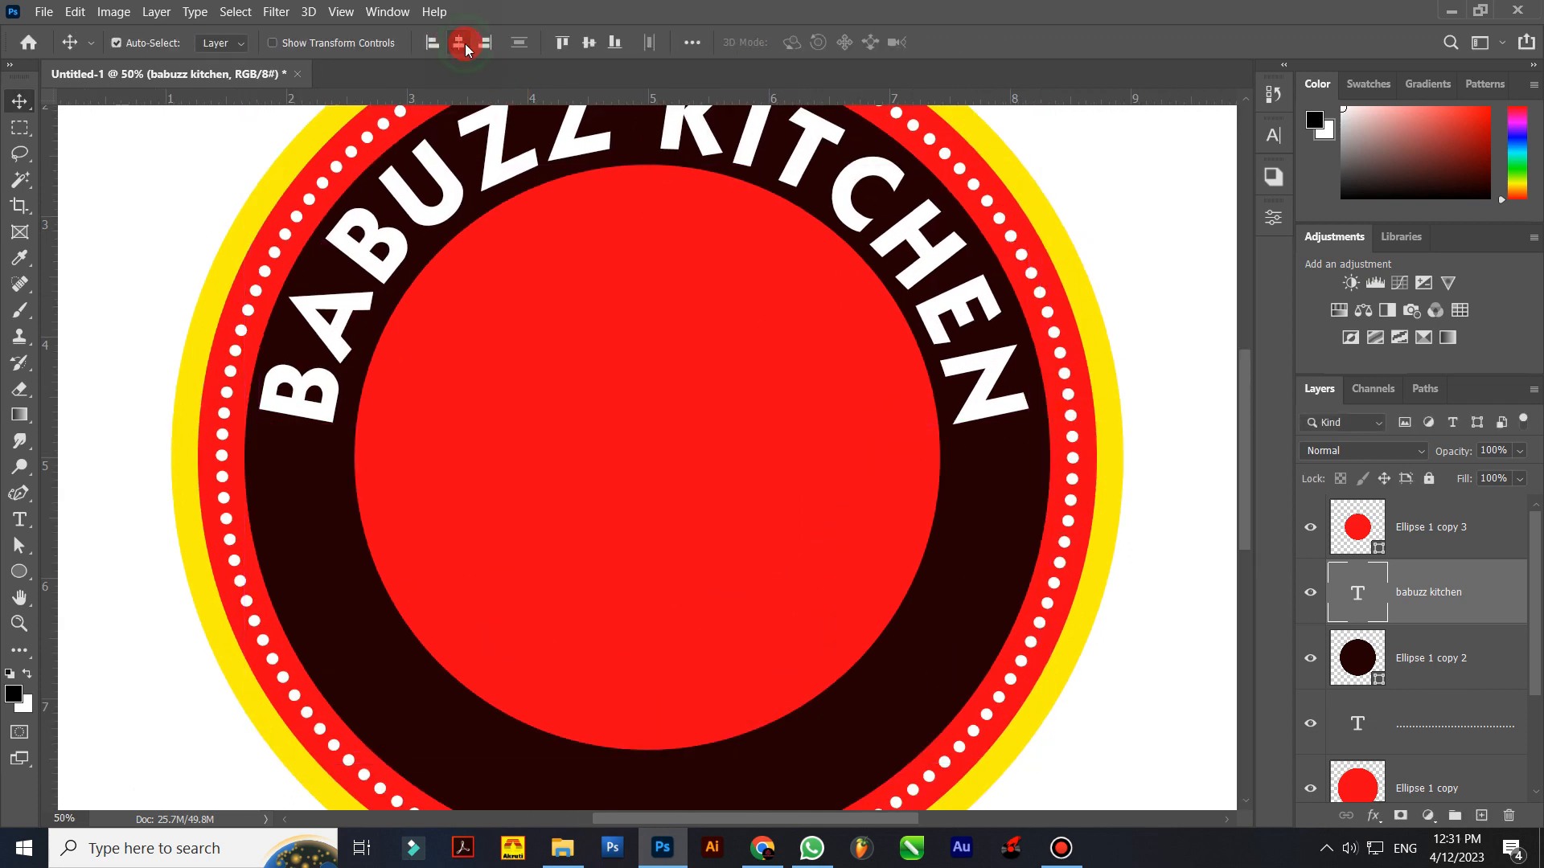
key(ctrl+minus)
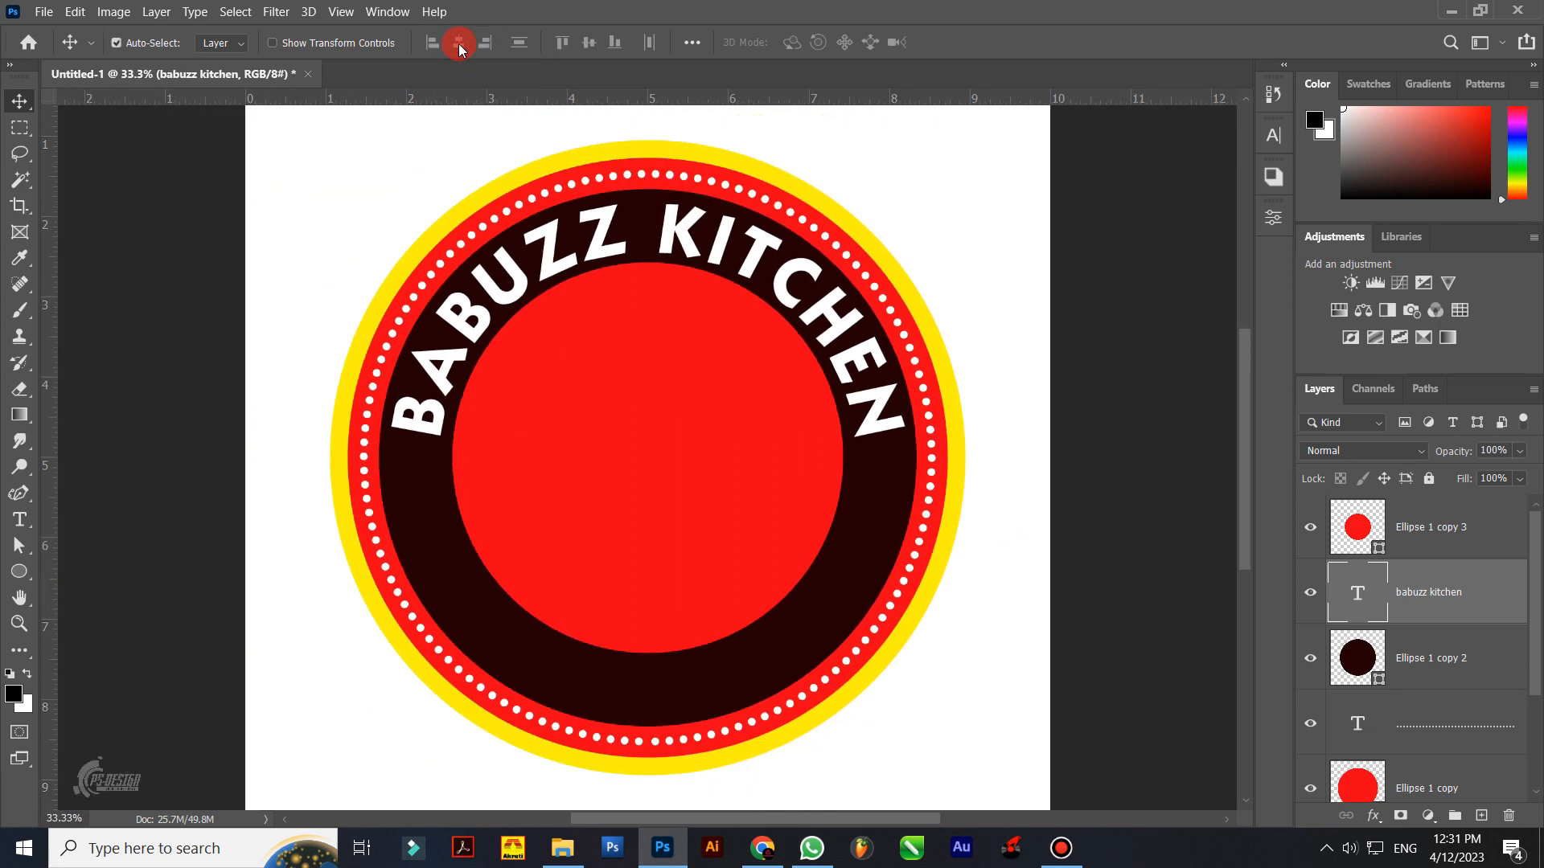
Step: Duplicate the BABUZZ KITCHEN text layer
click(637, 326)
click(826, 296)
key(ctrl+j)
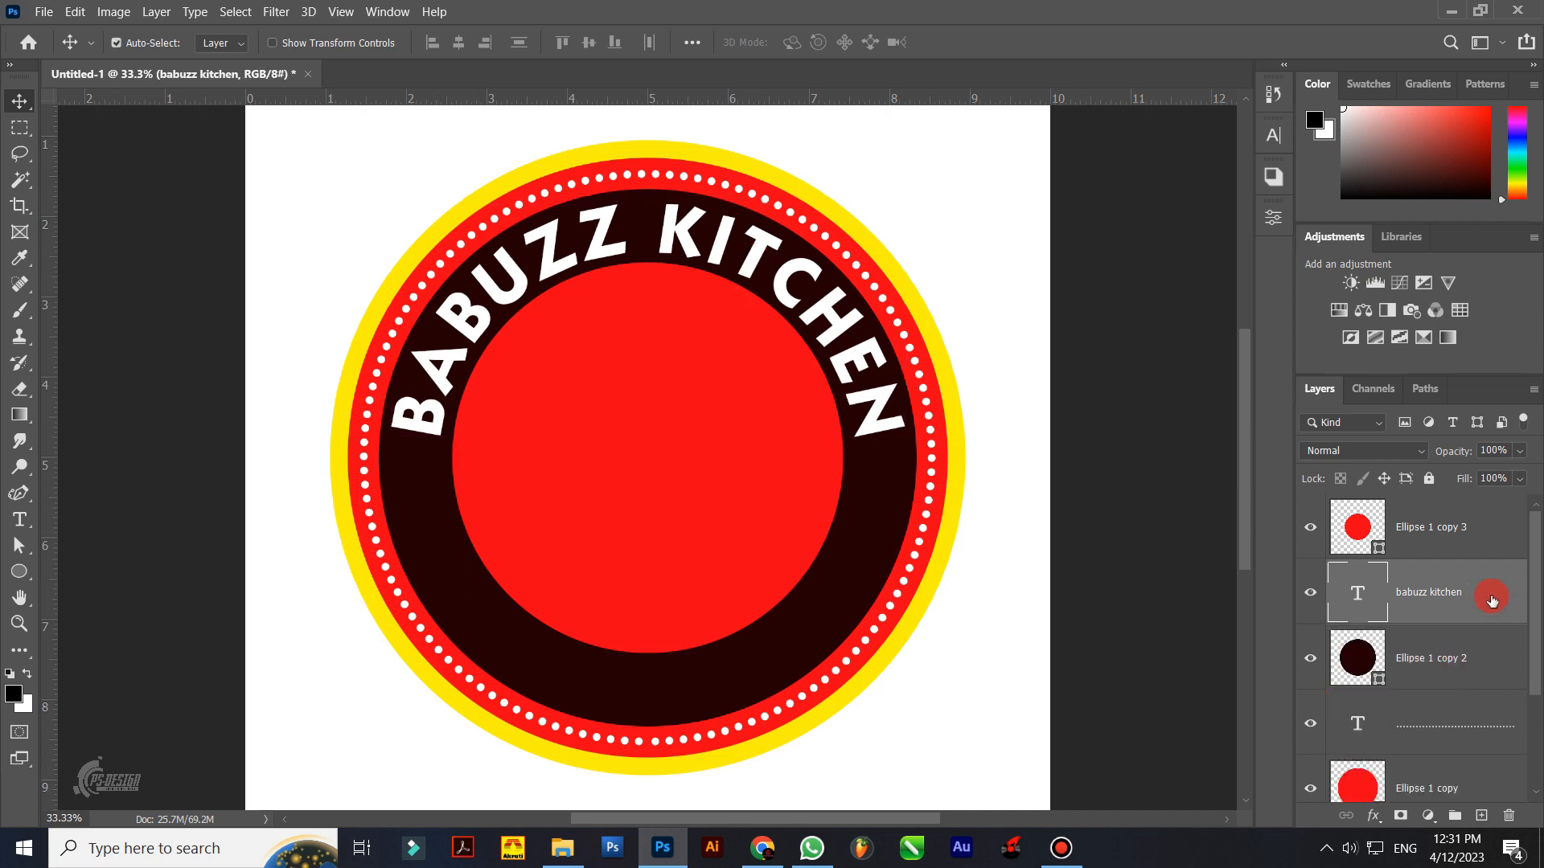
Step: Change the duplicated text's font to appleberry Regular, searching all fonts for "berry", and commit it
double_click(1364, 595)
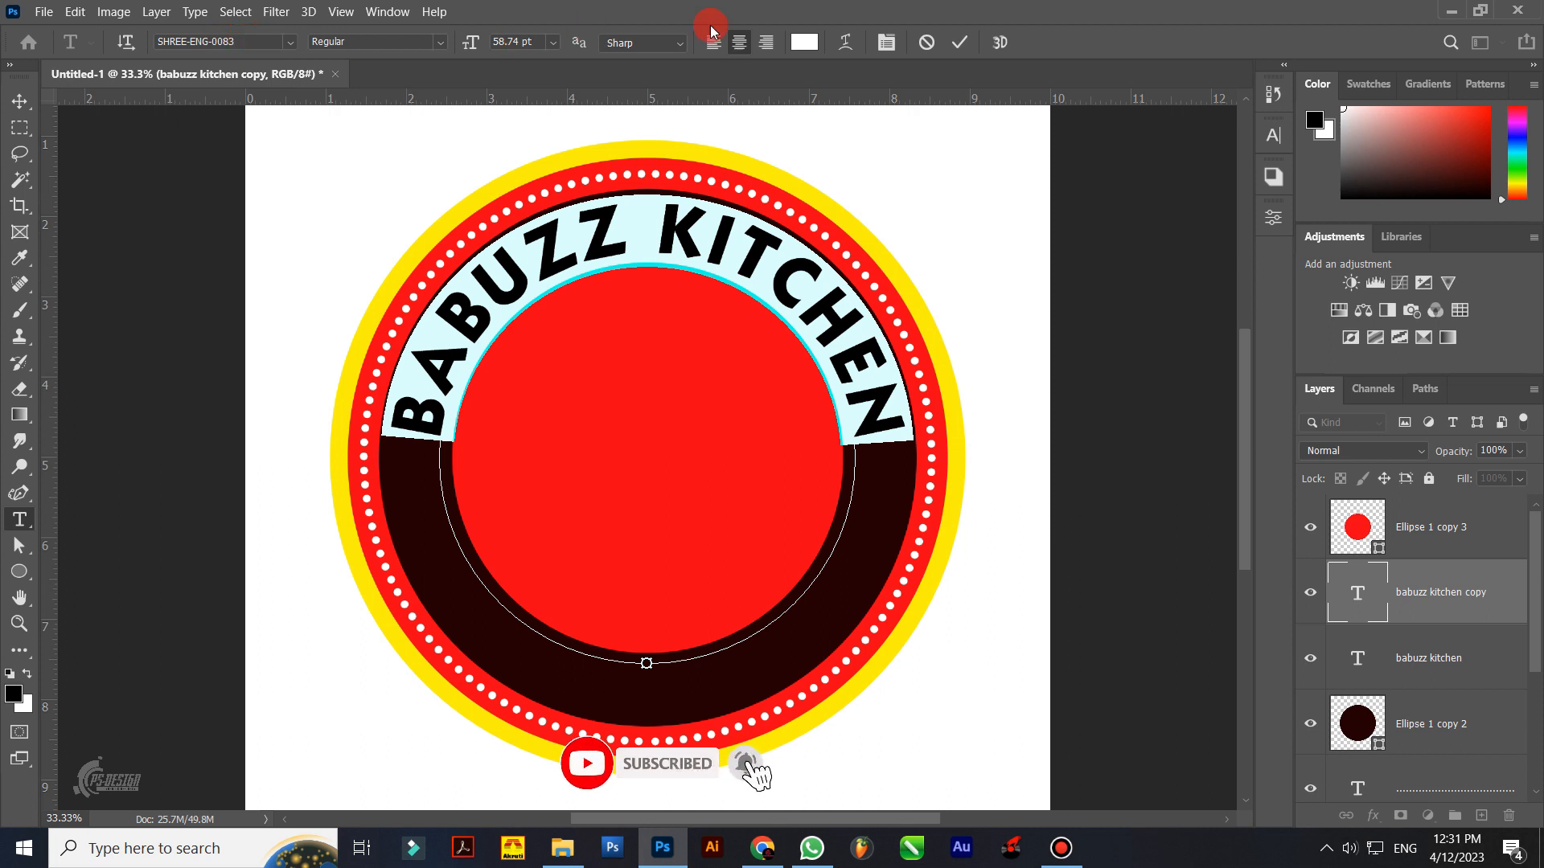
click(1273, 136)
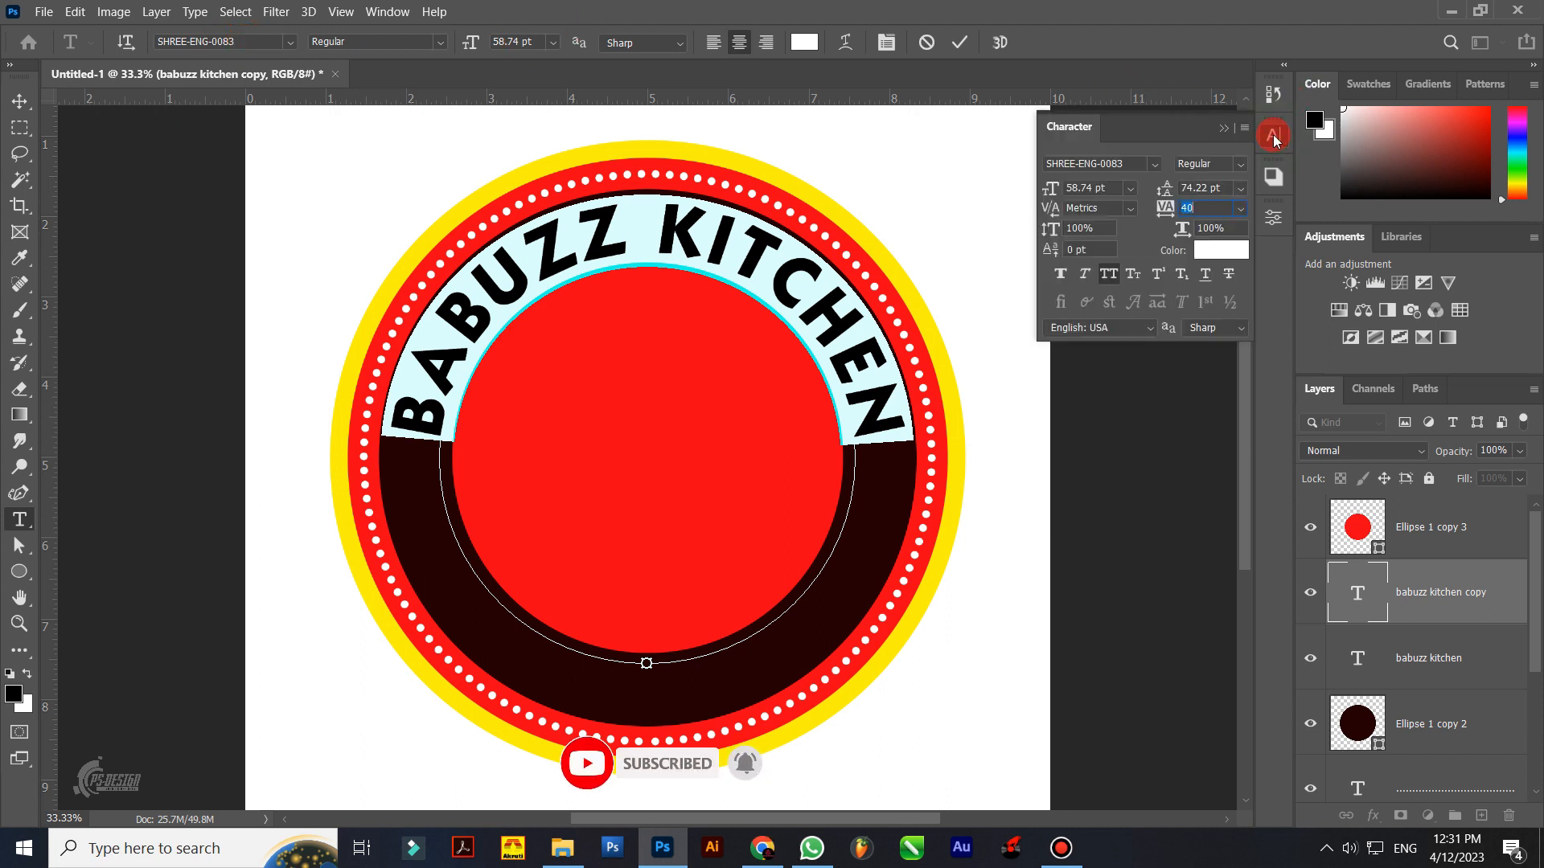
click(1129, 165)
text(berry)
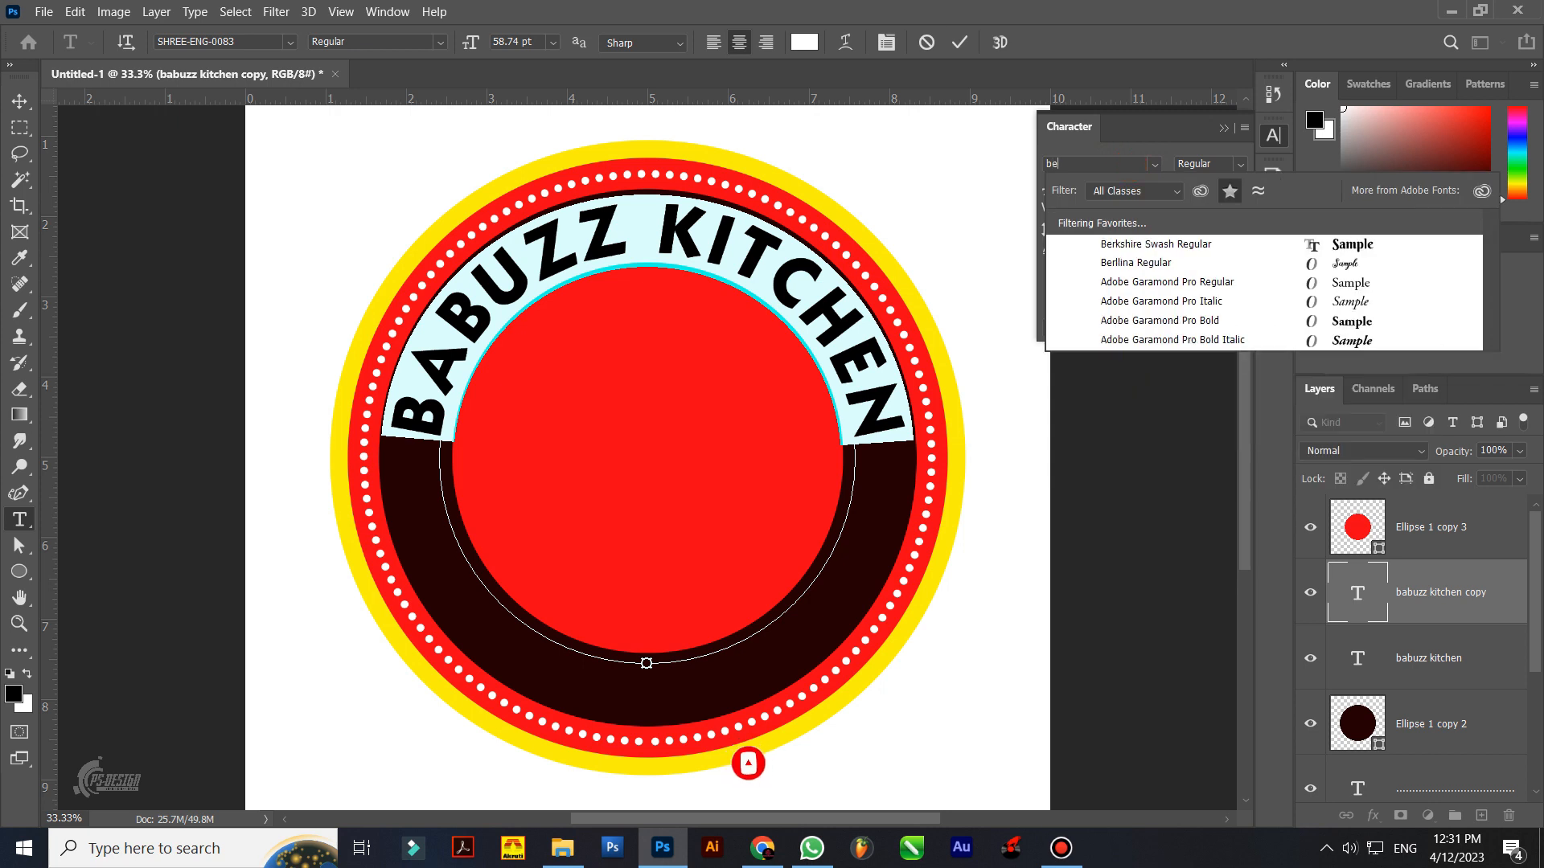
click(1229, 192)
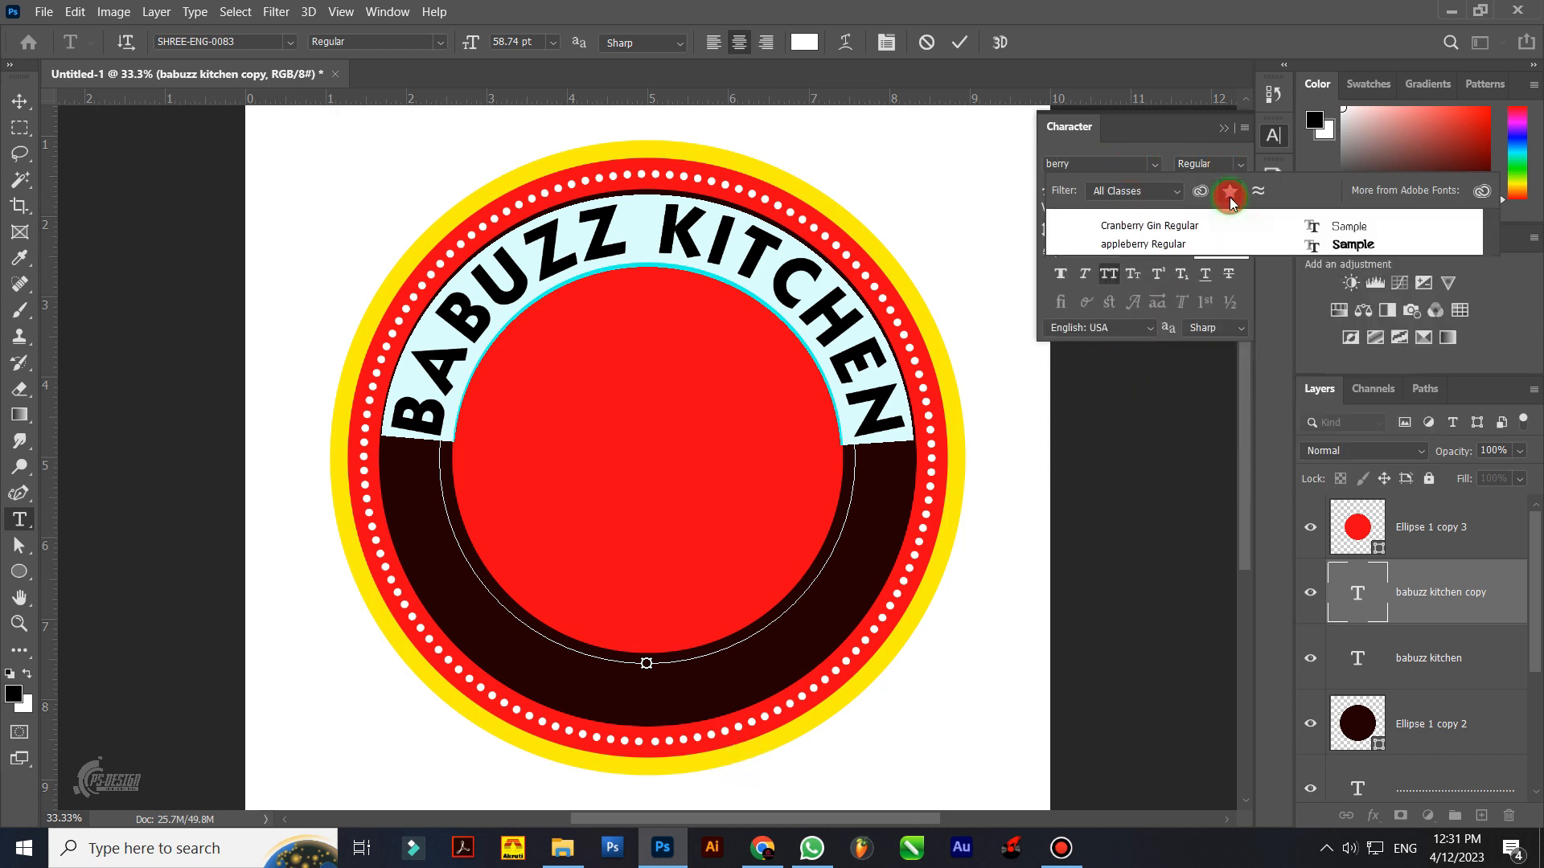
click(1341, 245)
click(959, 43)
key(v)
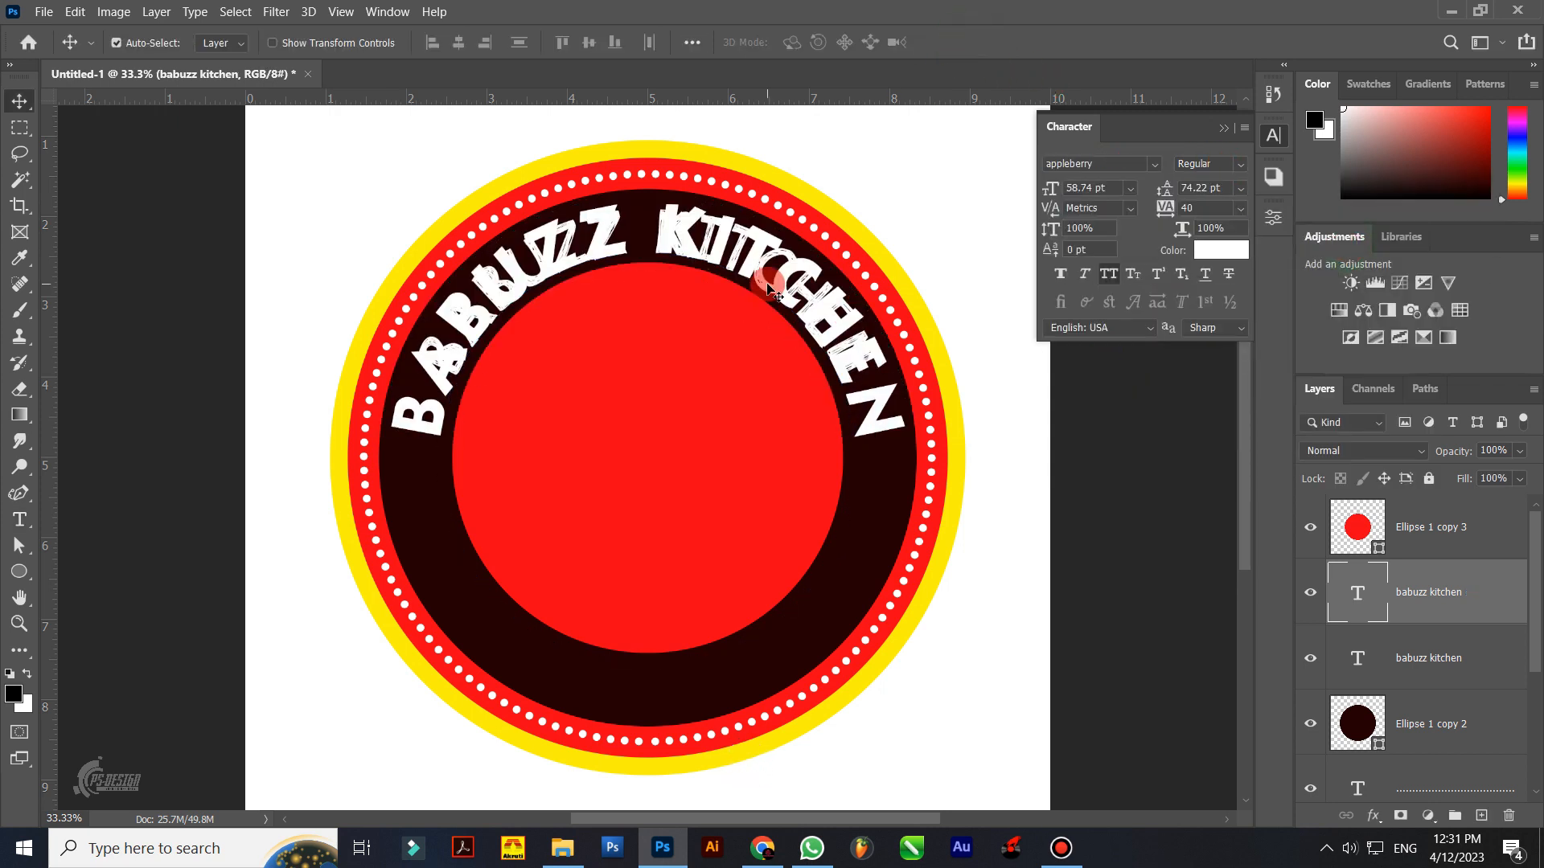
Step: Flip the duplicated appleberry text to the inner side of its circular path with the Path Selection tool
click(22, 548)
right_click(18, 545)
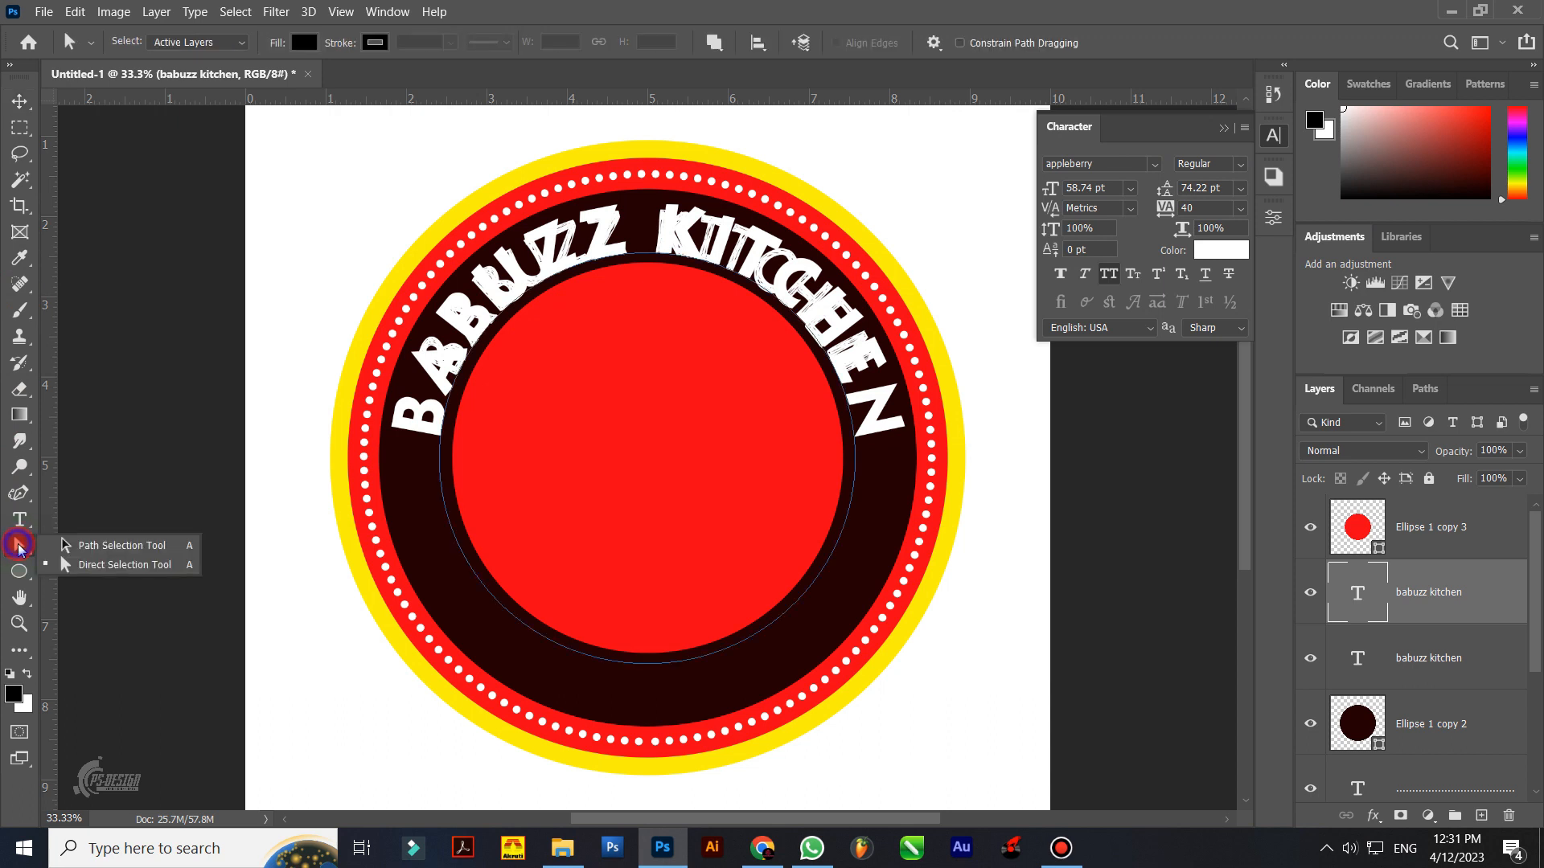
click(115, 546)
drag(647, 254, 649, 271)
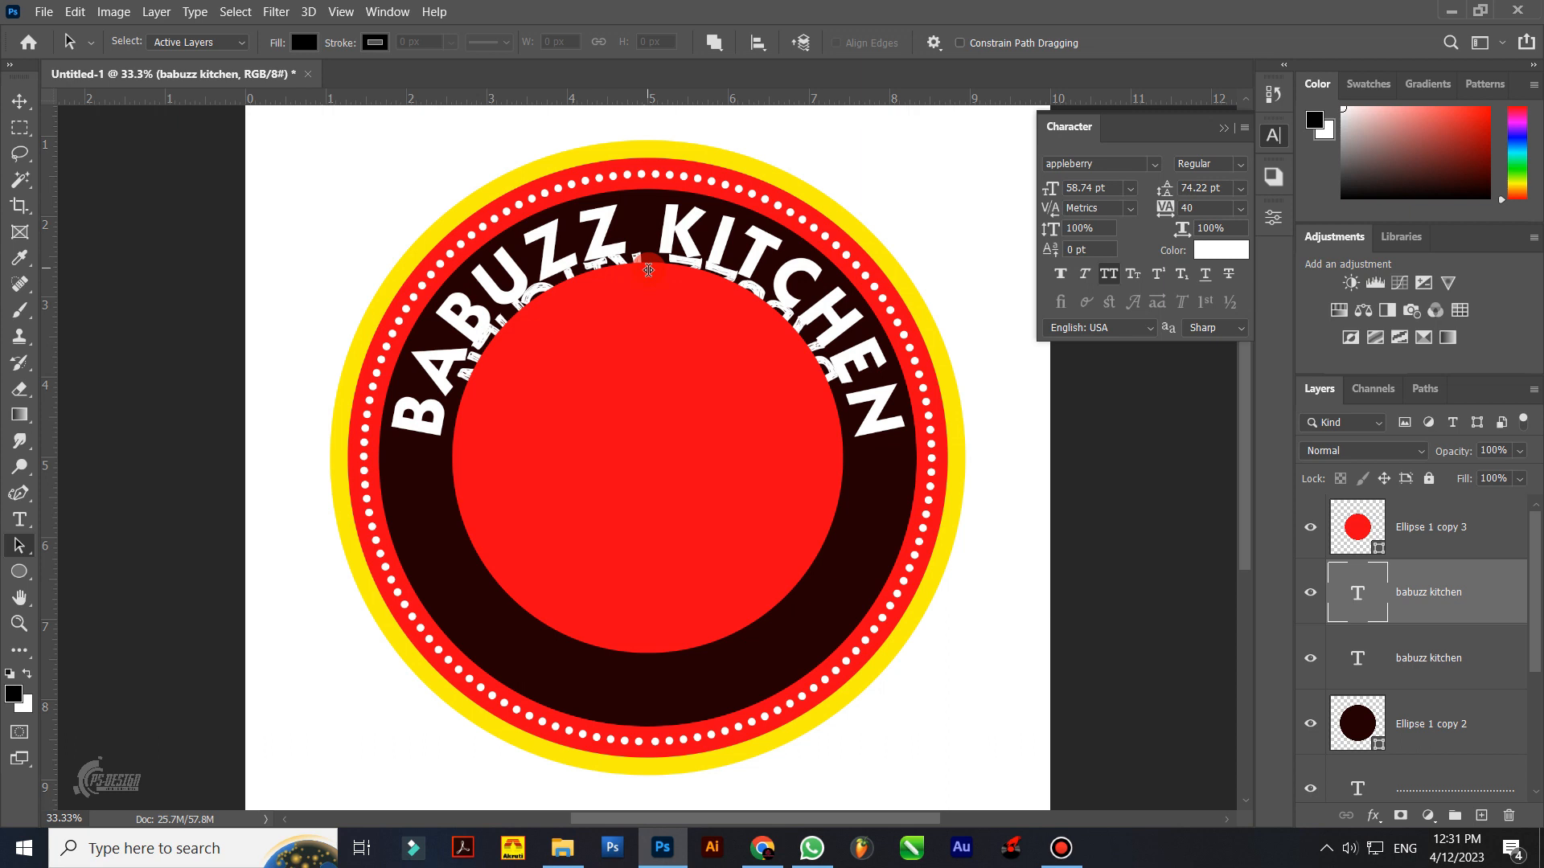
Step: Rotate the flipped text around the circle so it reads upright along the lower part of the dark band
click(19, 98)
key(ctrl+t)
drag(903, 258, 635, 699)
key(Return)
key(ctrl+t)
click(784, 347)
key(ctrl+t)
drag(899, 242, 894, 473)
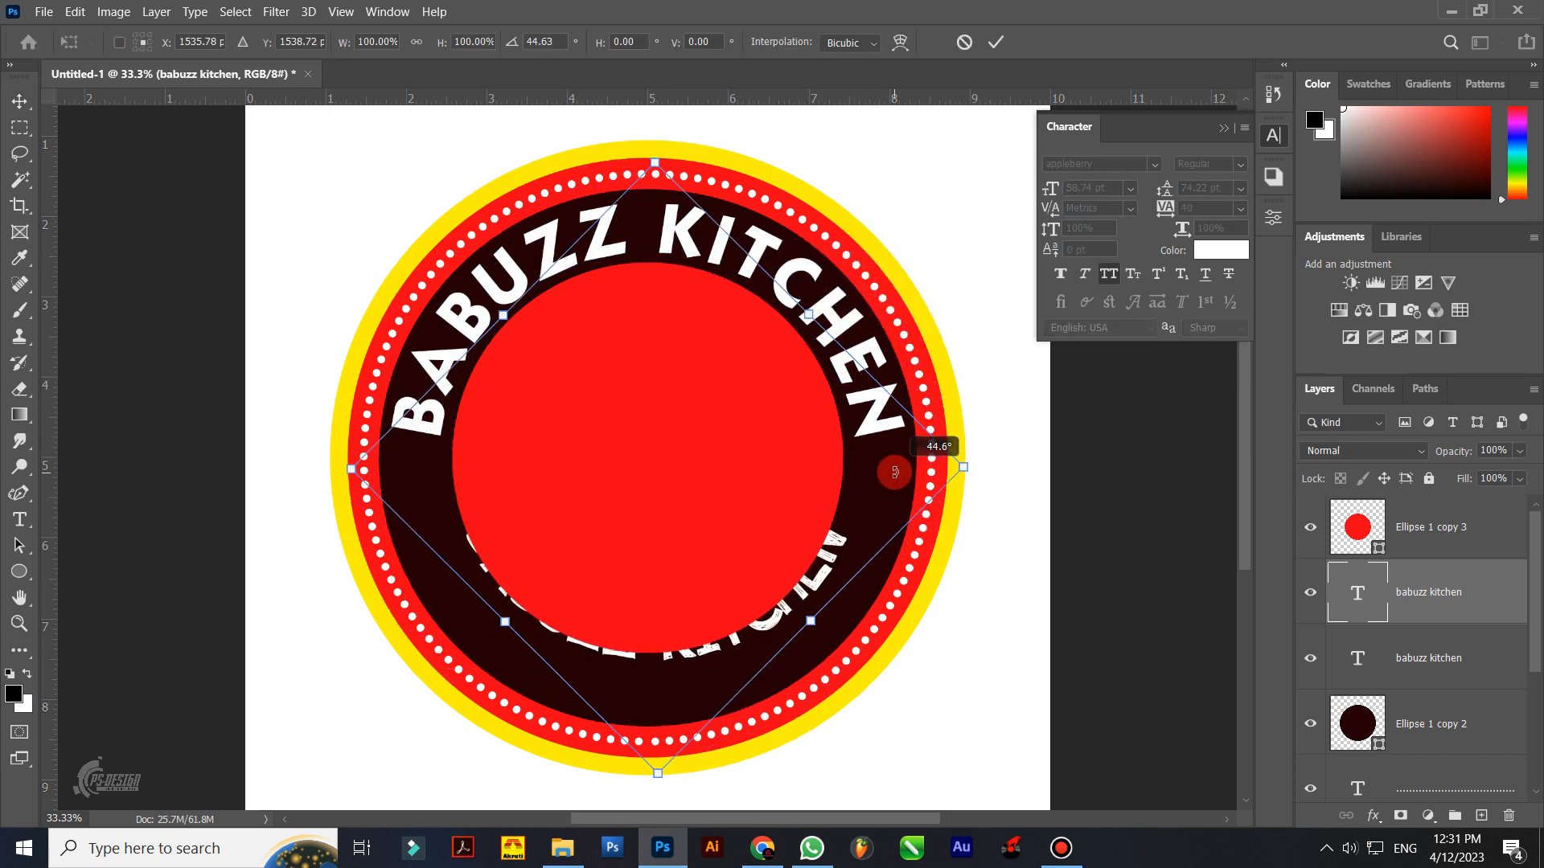
key(Return)
Step: Add a horizontal guide through the circles' centre and scale the lower text to 112.07%
drag(672, 104, 677, 457)
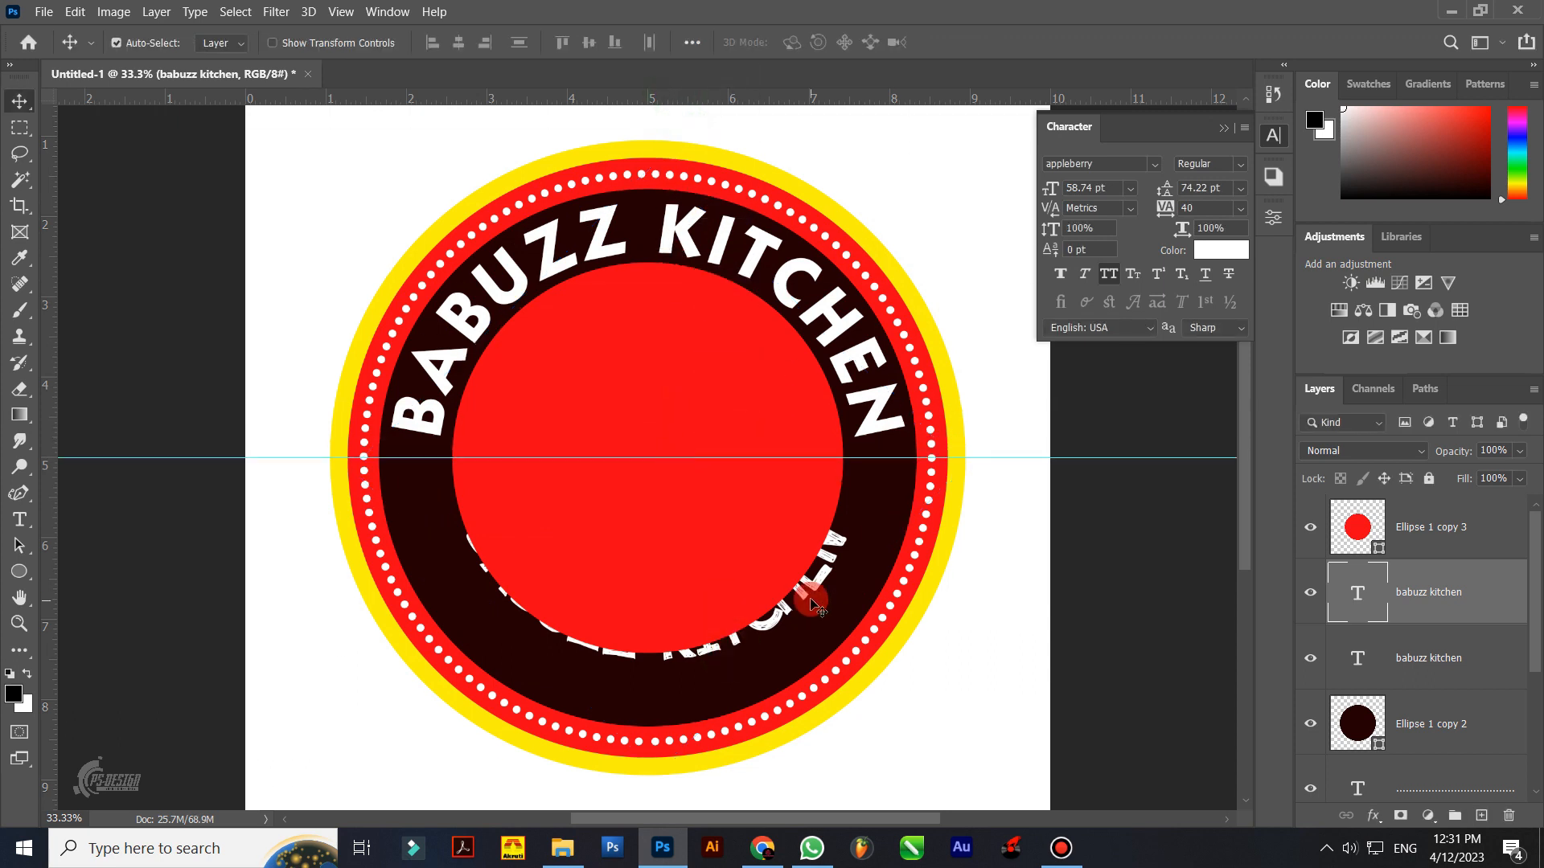
key(ctrl+t)
drag(964, 161, 1015, 138)
key(Return)
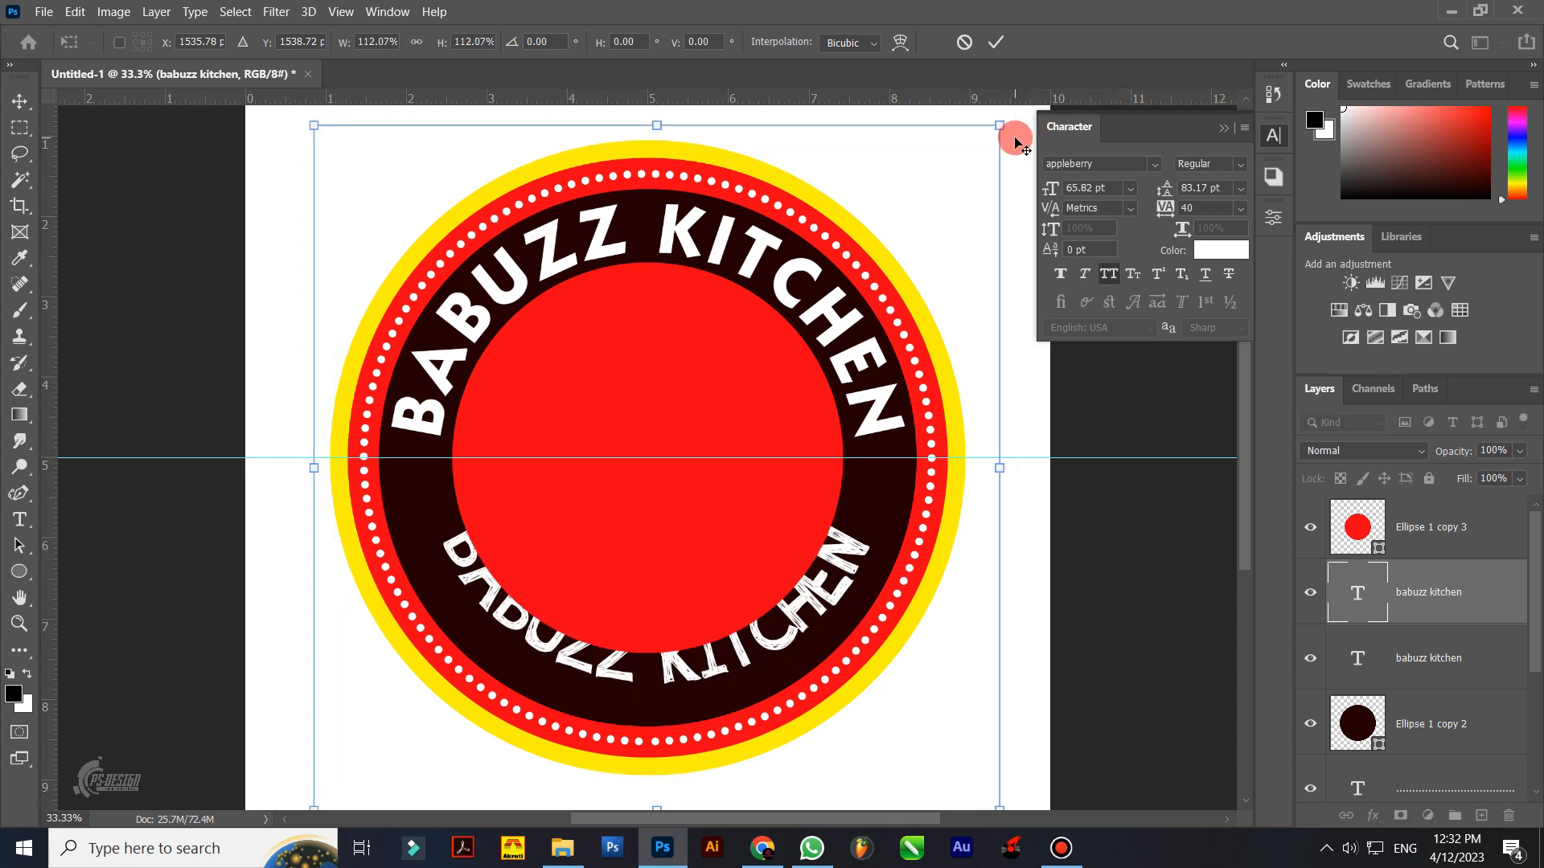
Step: Set the lower BABUZZ KITCHEN text's font size to 52 pt
double_click(830, 586)
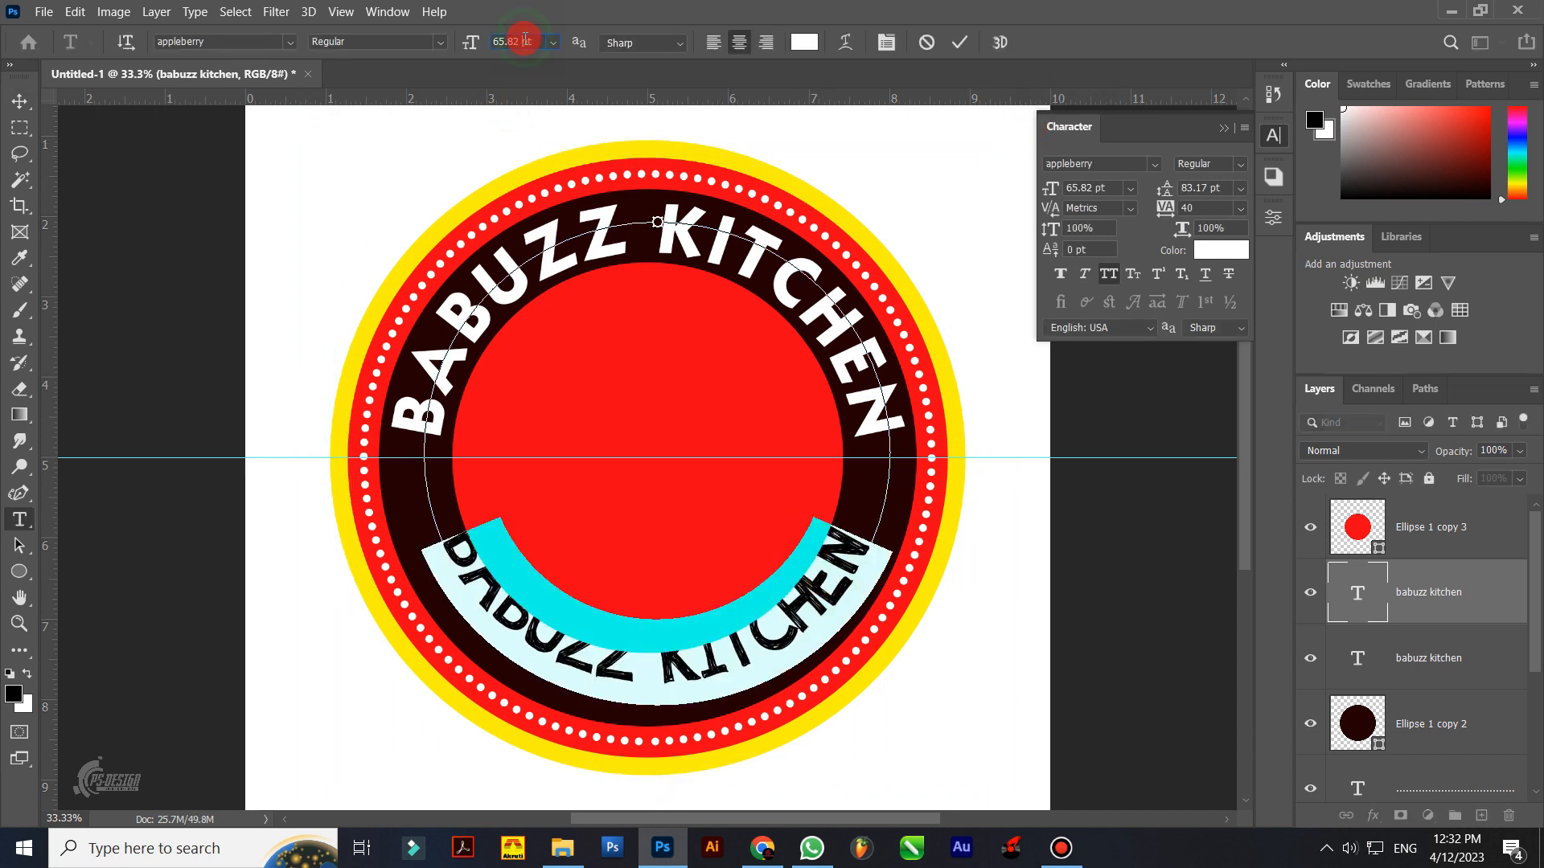
text(52)
key(Return)
click(965, 42)
Step: Enlarge the lower text proportionally so its letters sit within the dark band
key(ctrl+t)
drag(1000, 127, 1046, 114)
key(Return)
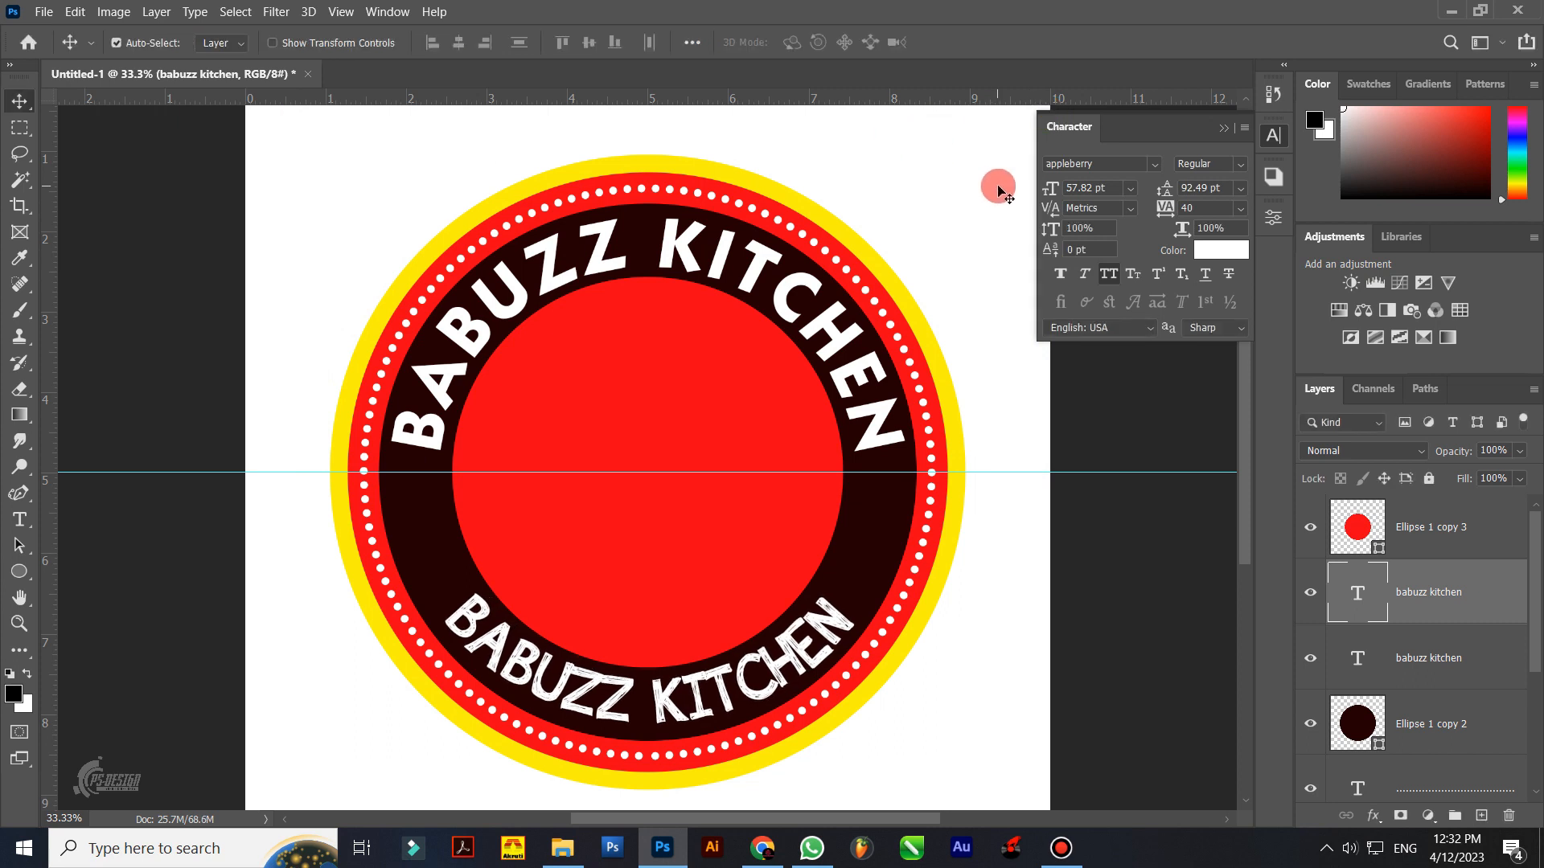
Step: Set the lower text's tracking to 100 and its horizontal scale to 101%
double_click(856, 619)
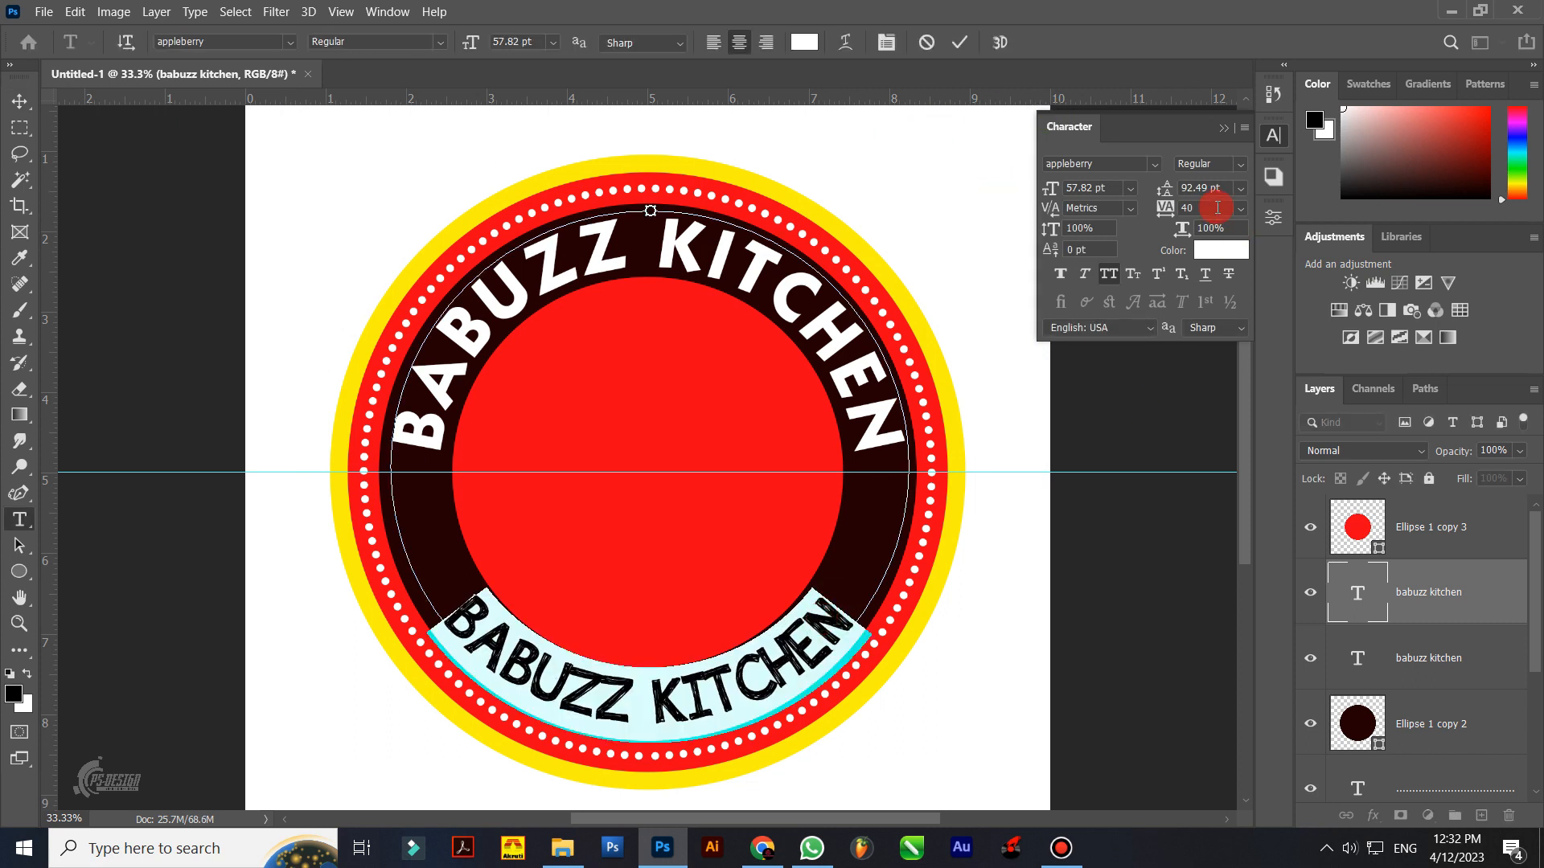
scroll(1211, 208, up, 3)
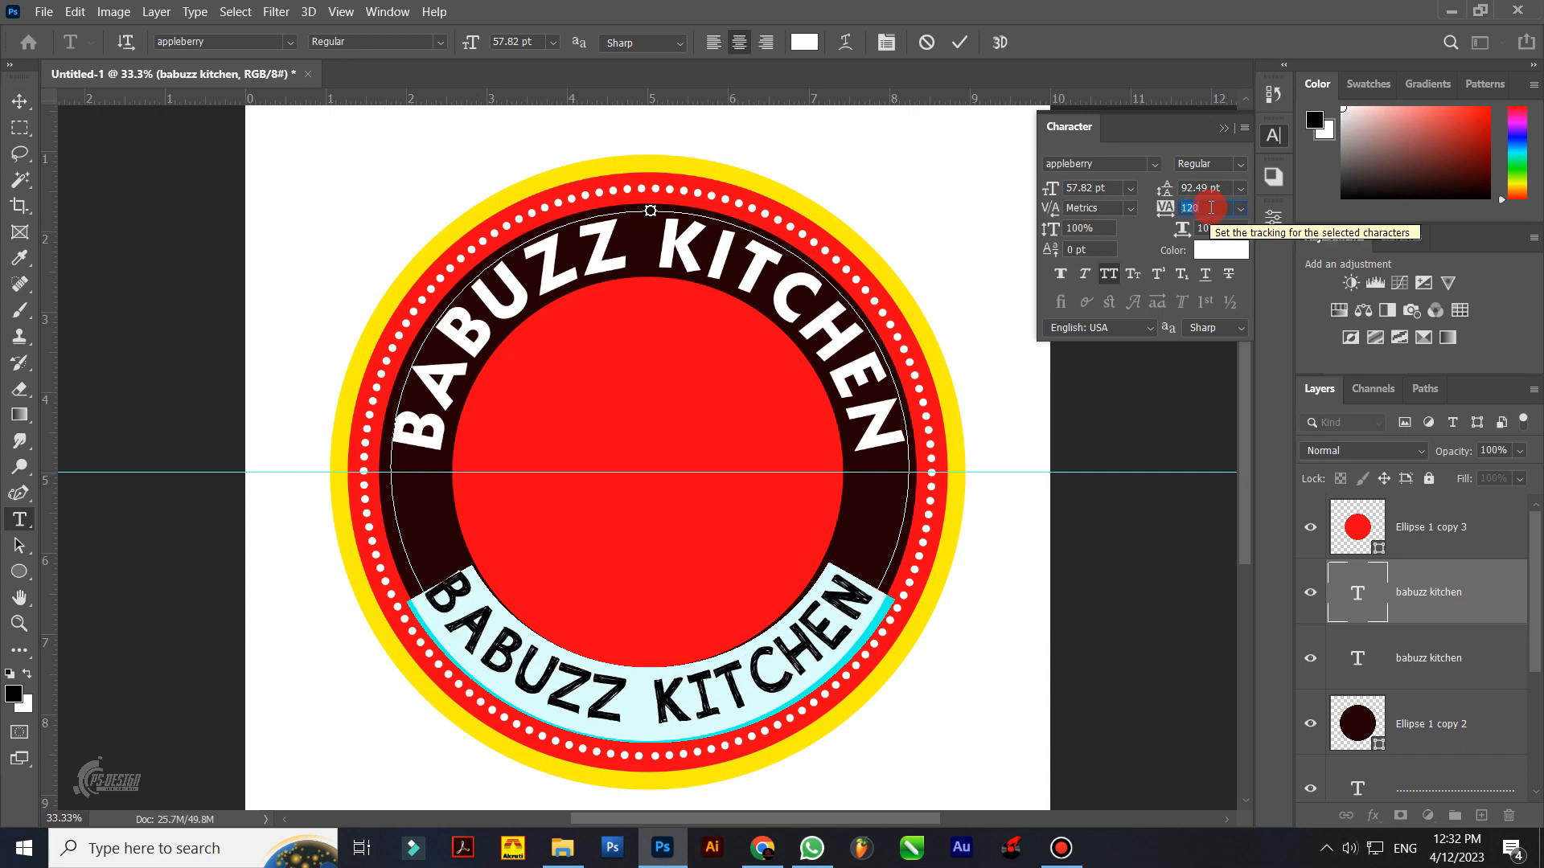
scroll(1214, 208, down, 2)
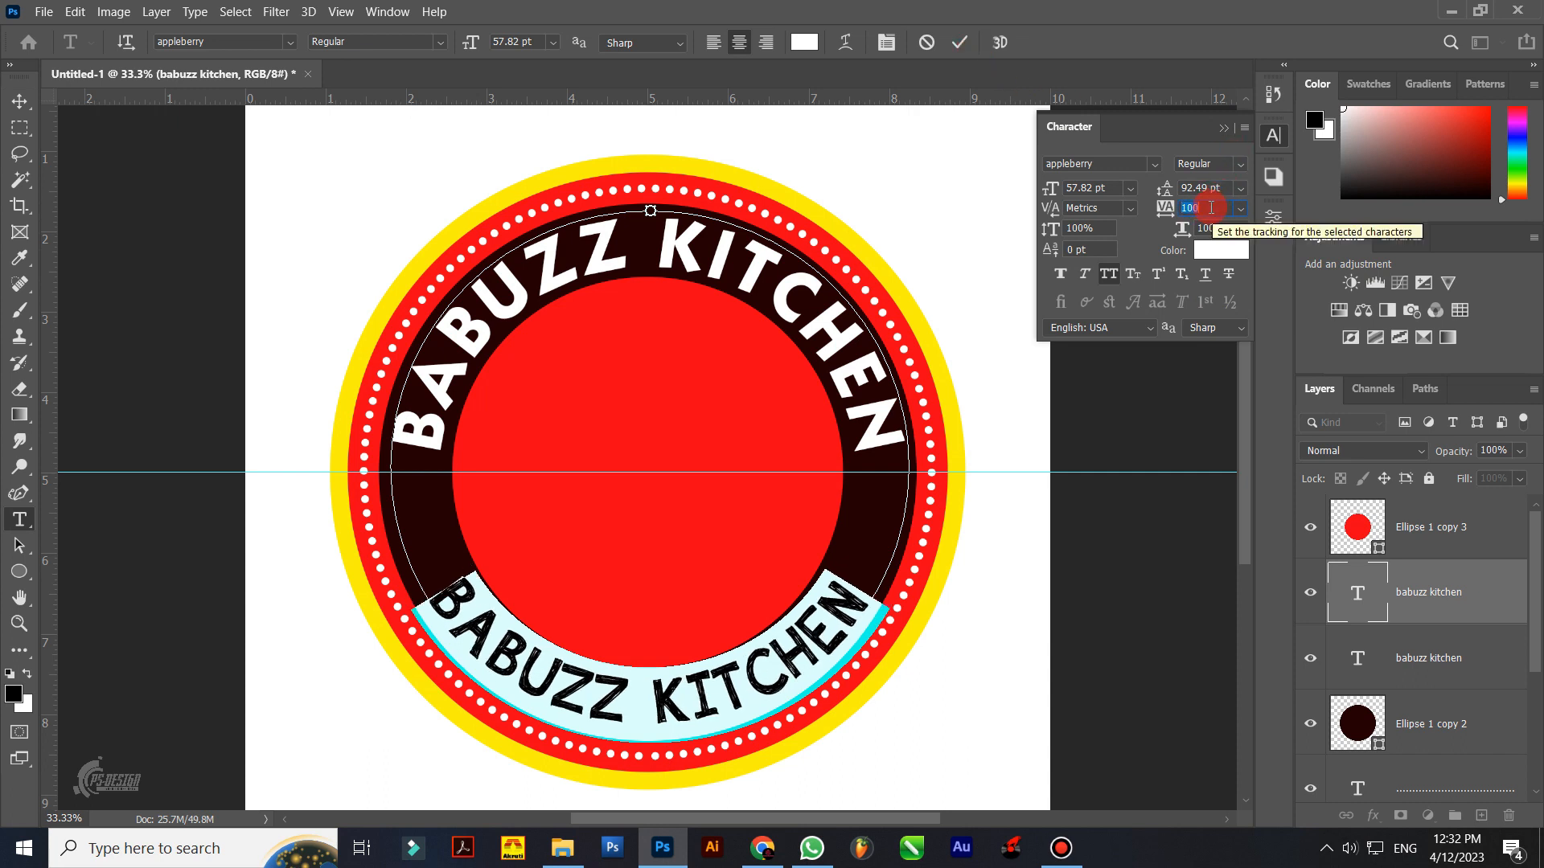
click(1230, 229)
scroll(1235, 230, up, 1)
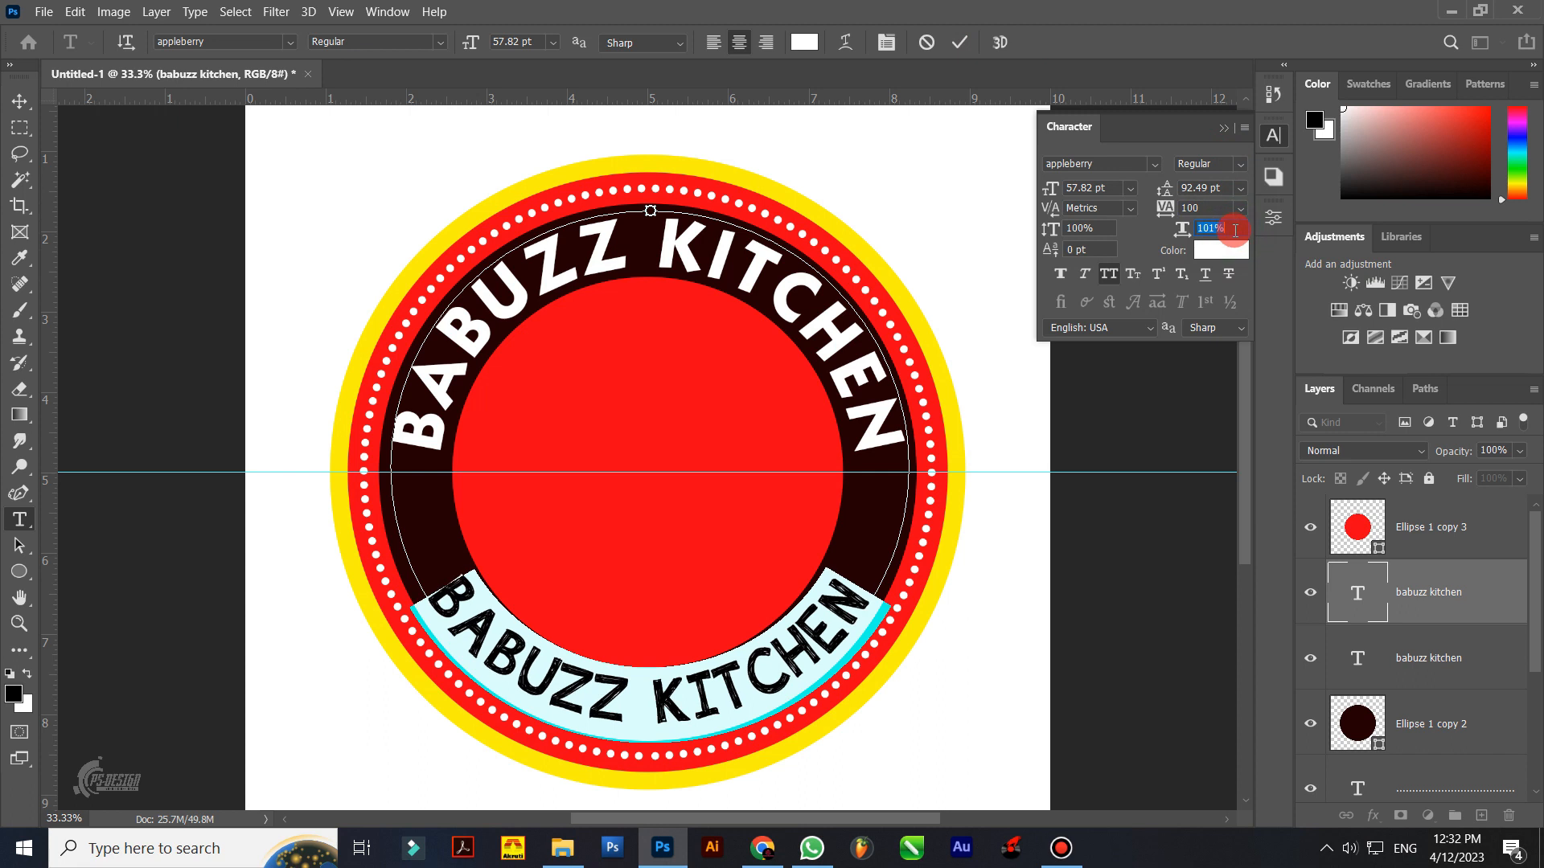
click(969, 50)
key(v)
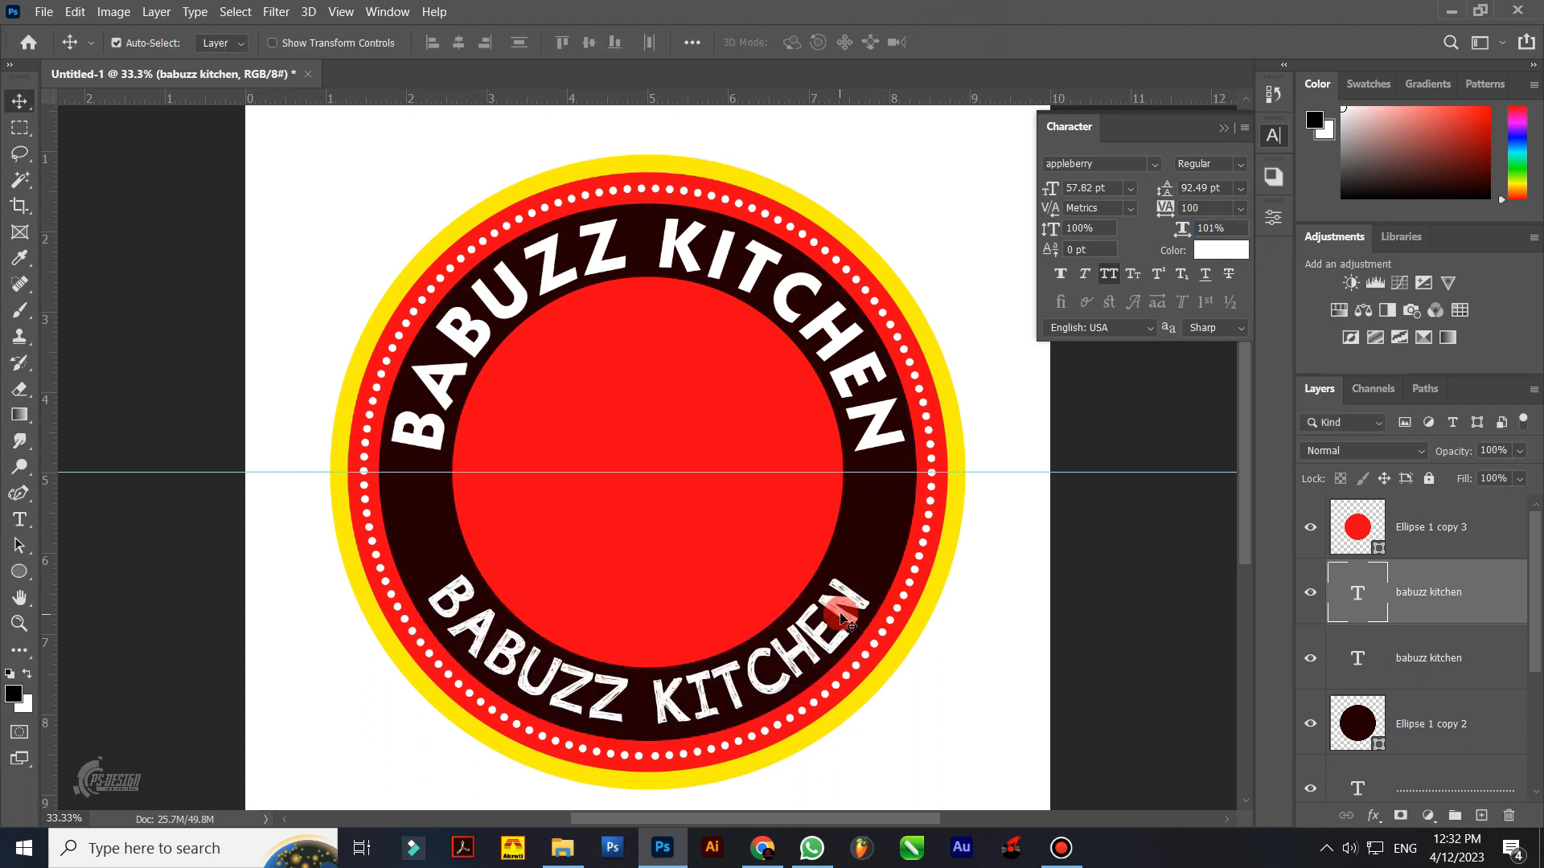
Step: Widen the lower text's letter spacing to a tracking of 180
double_click(841, 618)
click(1226, 208)
scroll(1222, 207, up, 8)
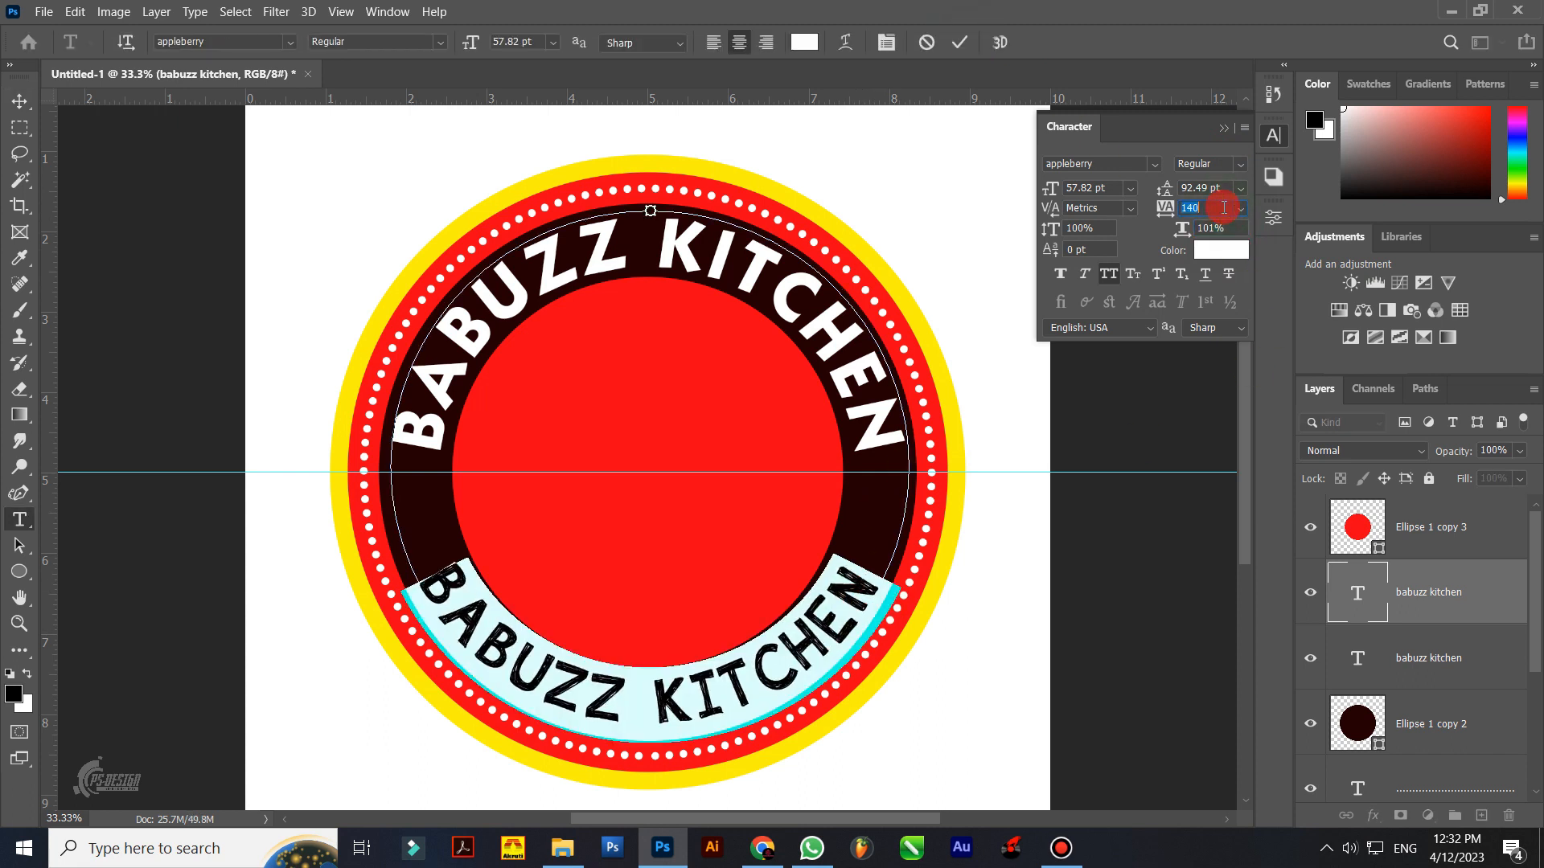
click(959, 42)
key(v)
Step: Rotate the lower text slightly to level its two ends against a temporary horizontal guide, then remove that guide
drag(714, 98, 723, 548)
key(ctrl+t)
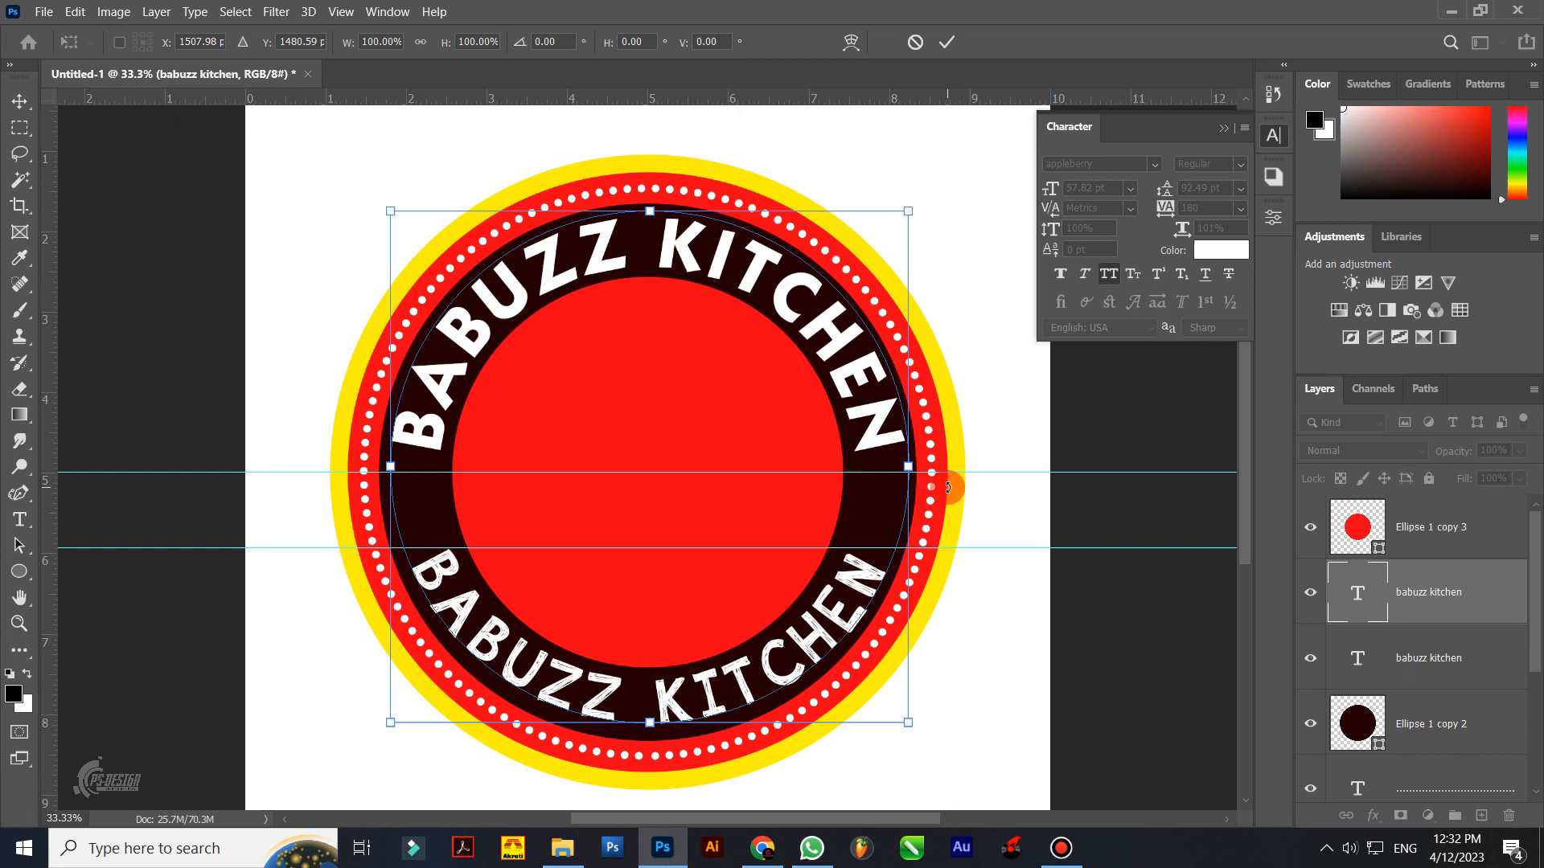
drag(947, 483, 949, 484)
key(Return)
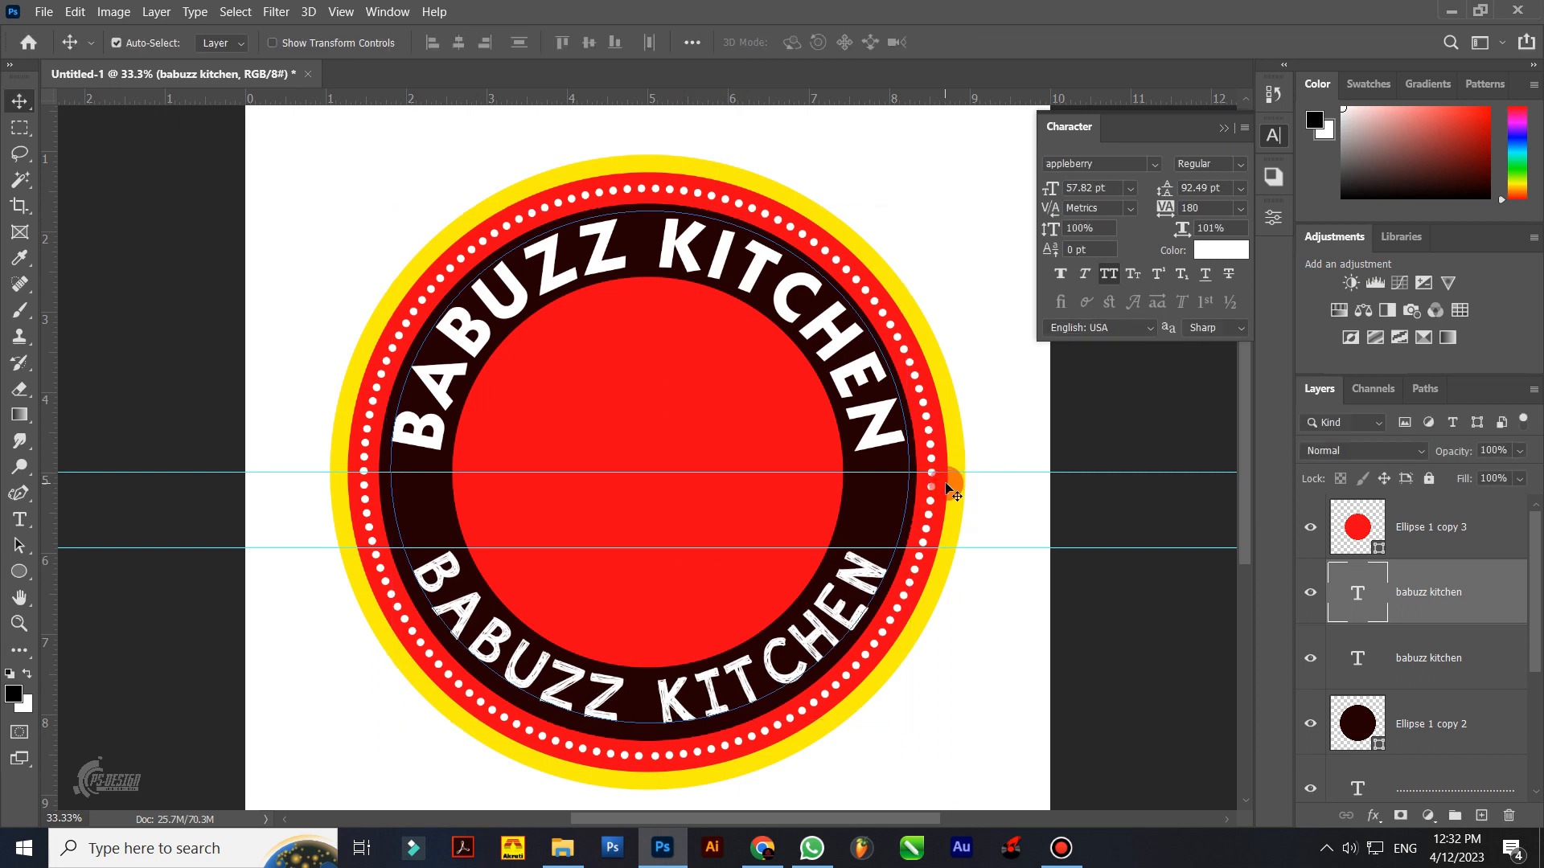
drag(830, 547, 893, 302)
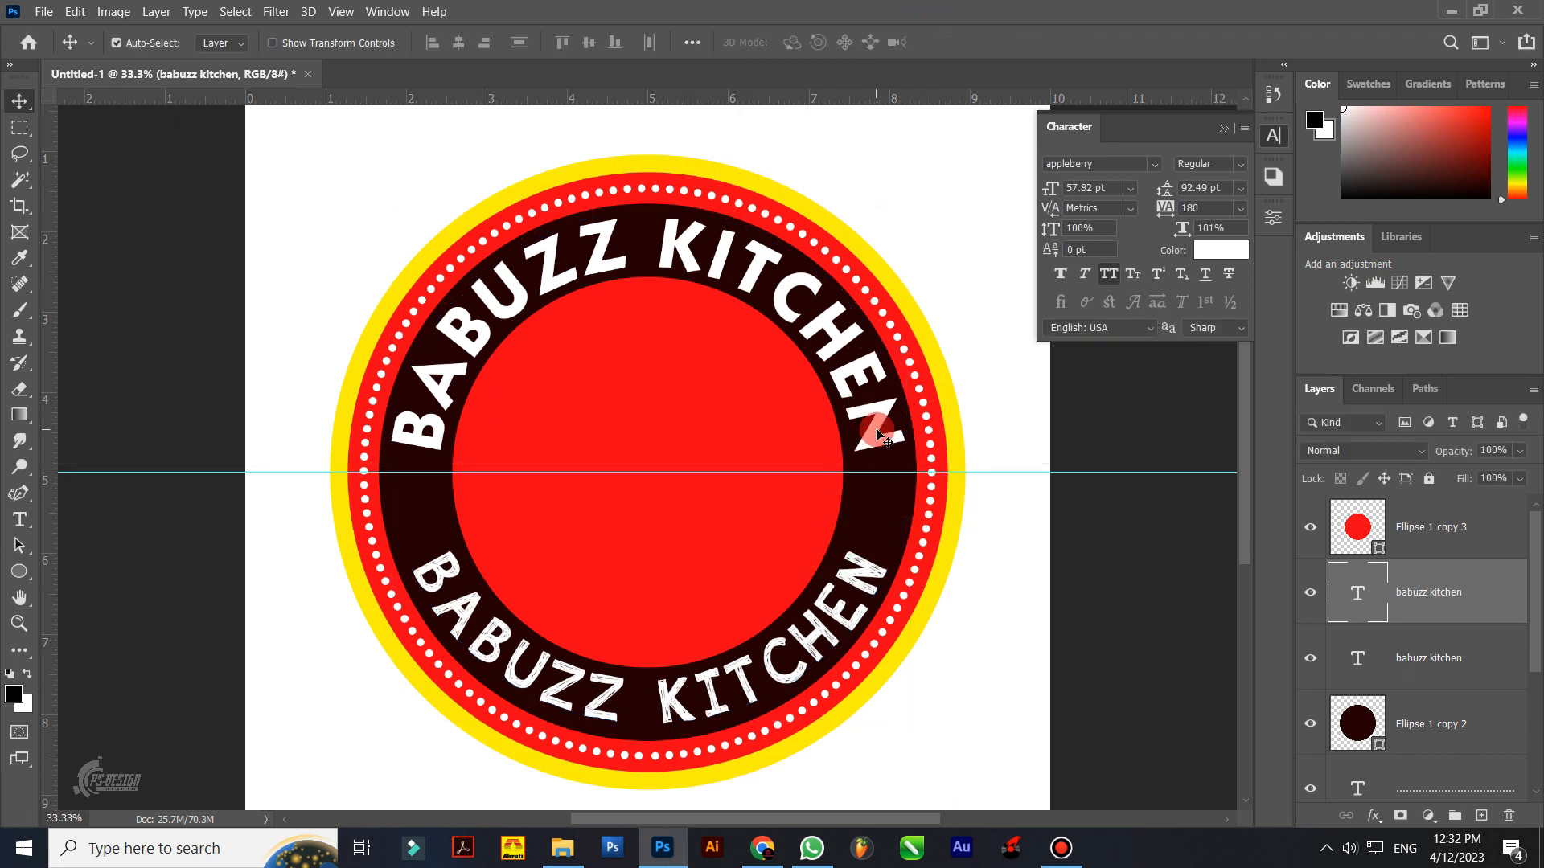
Step: Set the upper white BABUZZ KITCHEN text's tracking to 100
double_click(879, 434)
click(1217, 210)
scroll(1217, 210, up, 3)
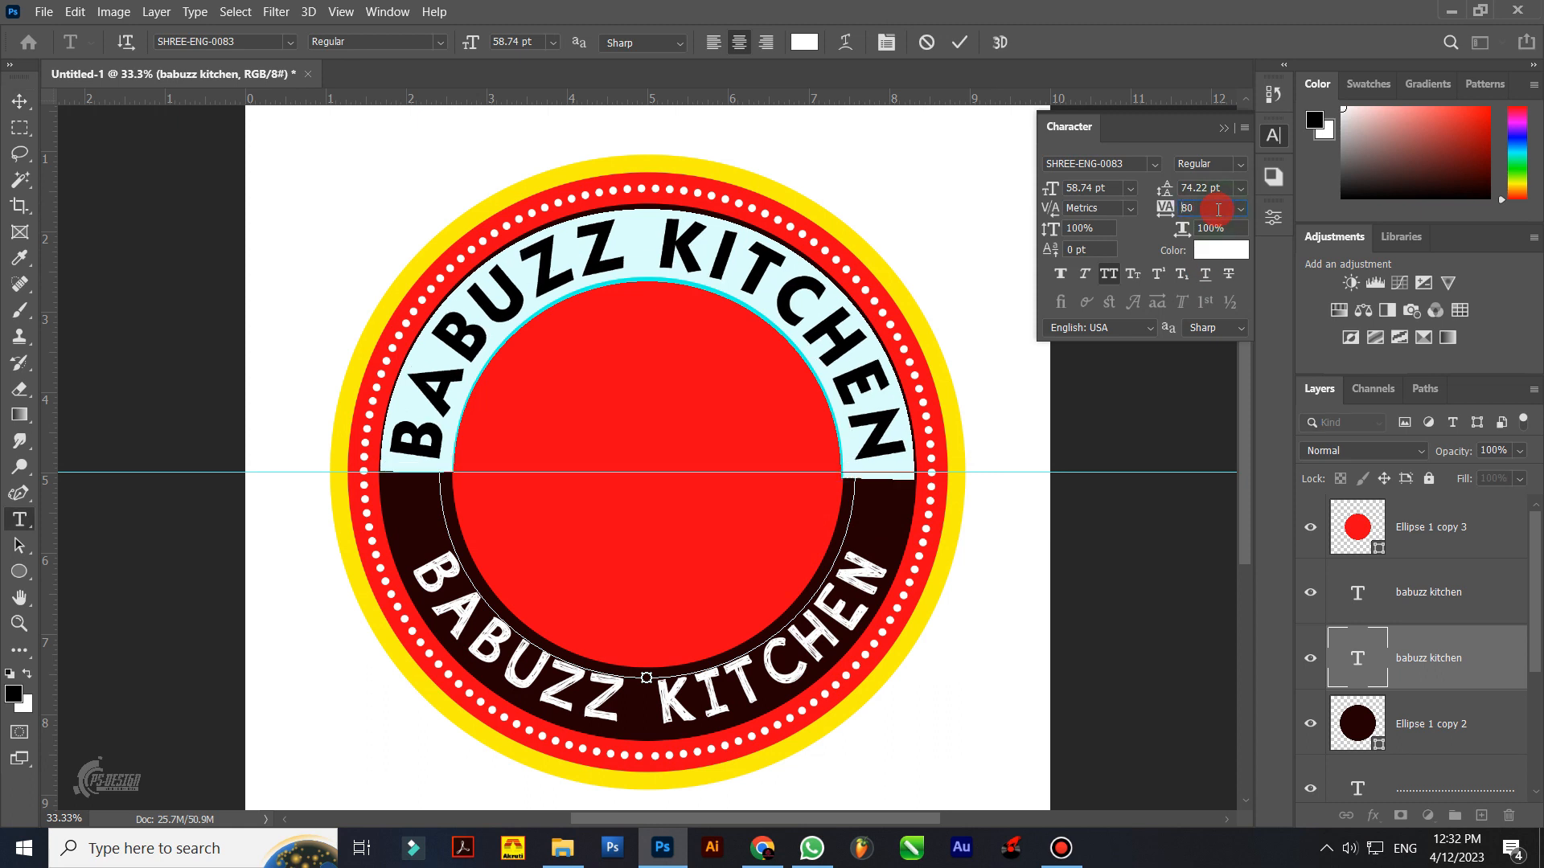
click(960, 42)
key(v)
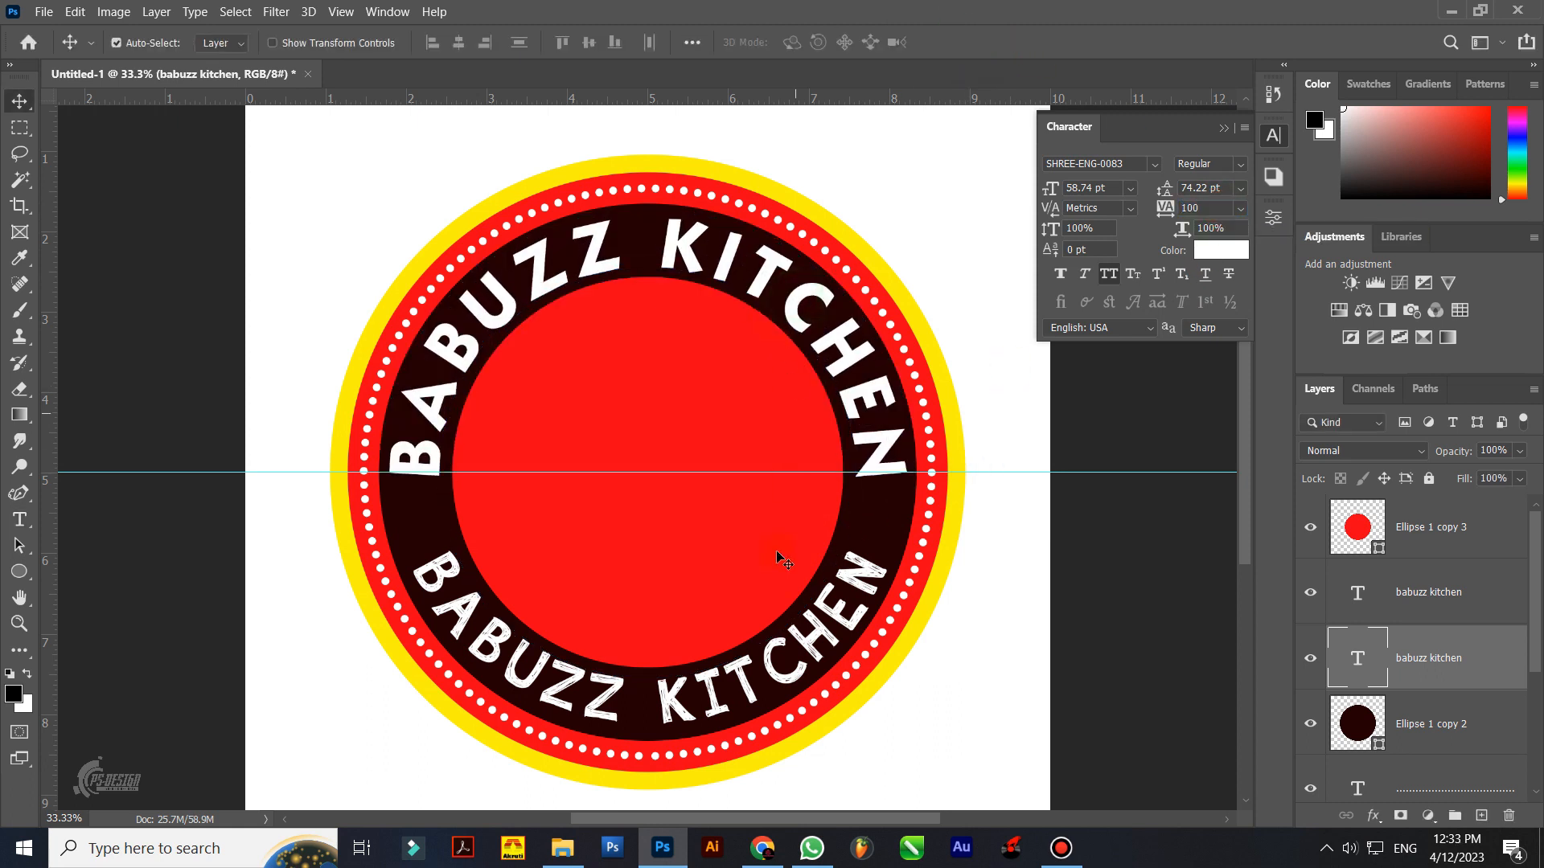
Step: Recolour the lower text yellow by sampling the logo's outer ring
double_click(804, 631)
click(804, 42)
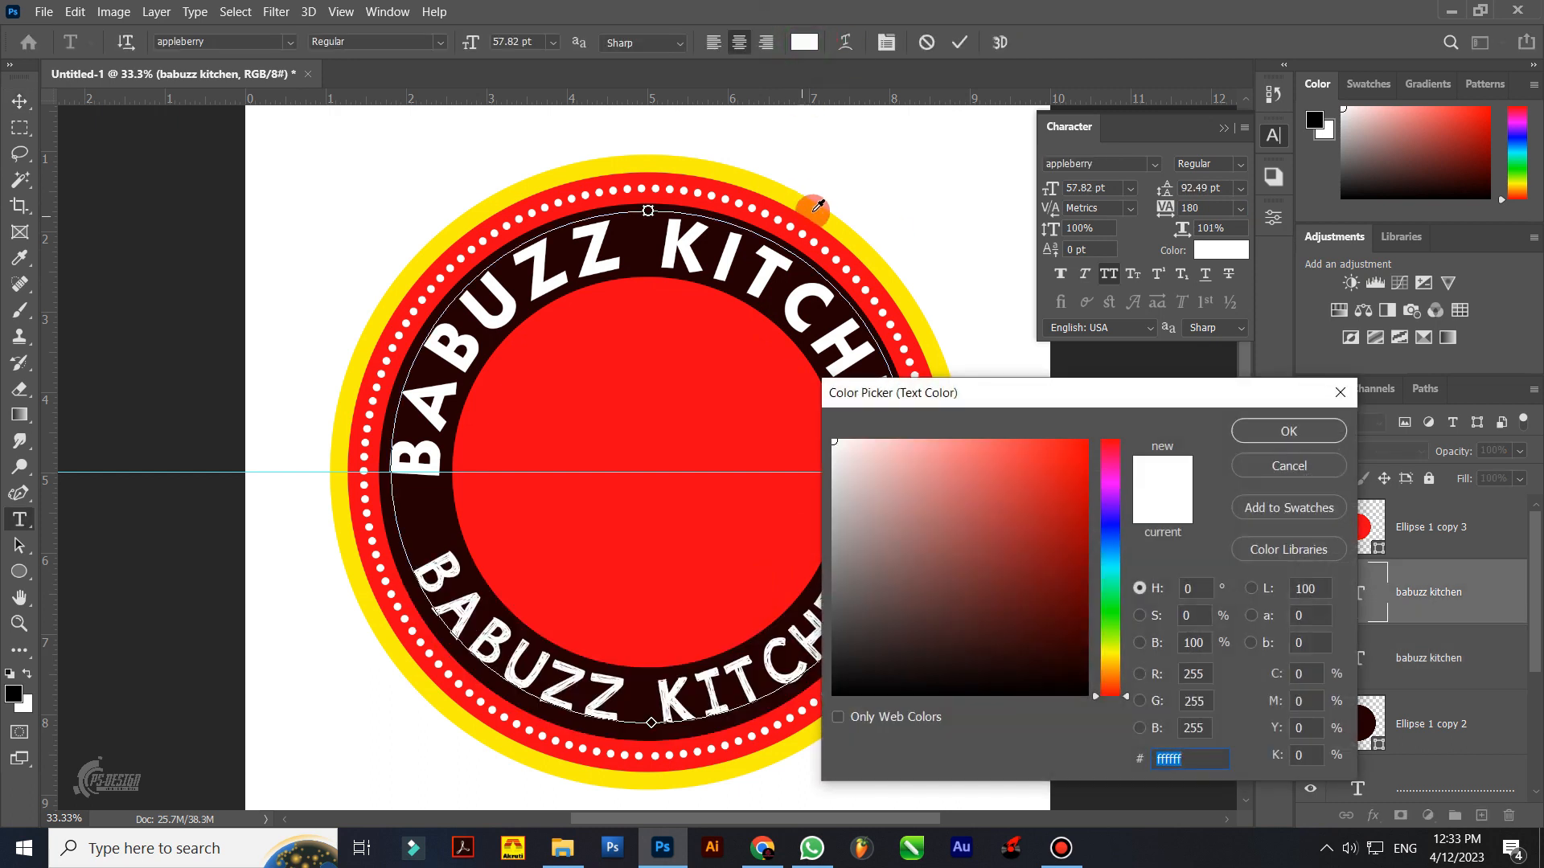
click(817, 206)
click(1289, 431)
click(960, 42)
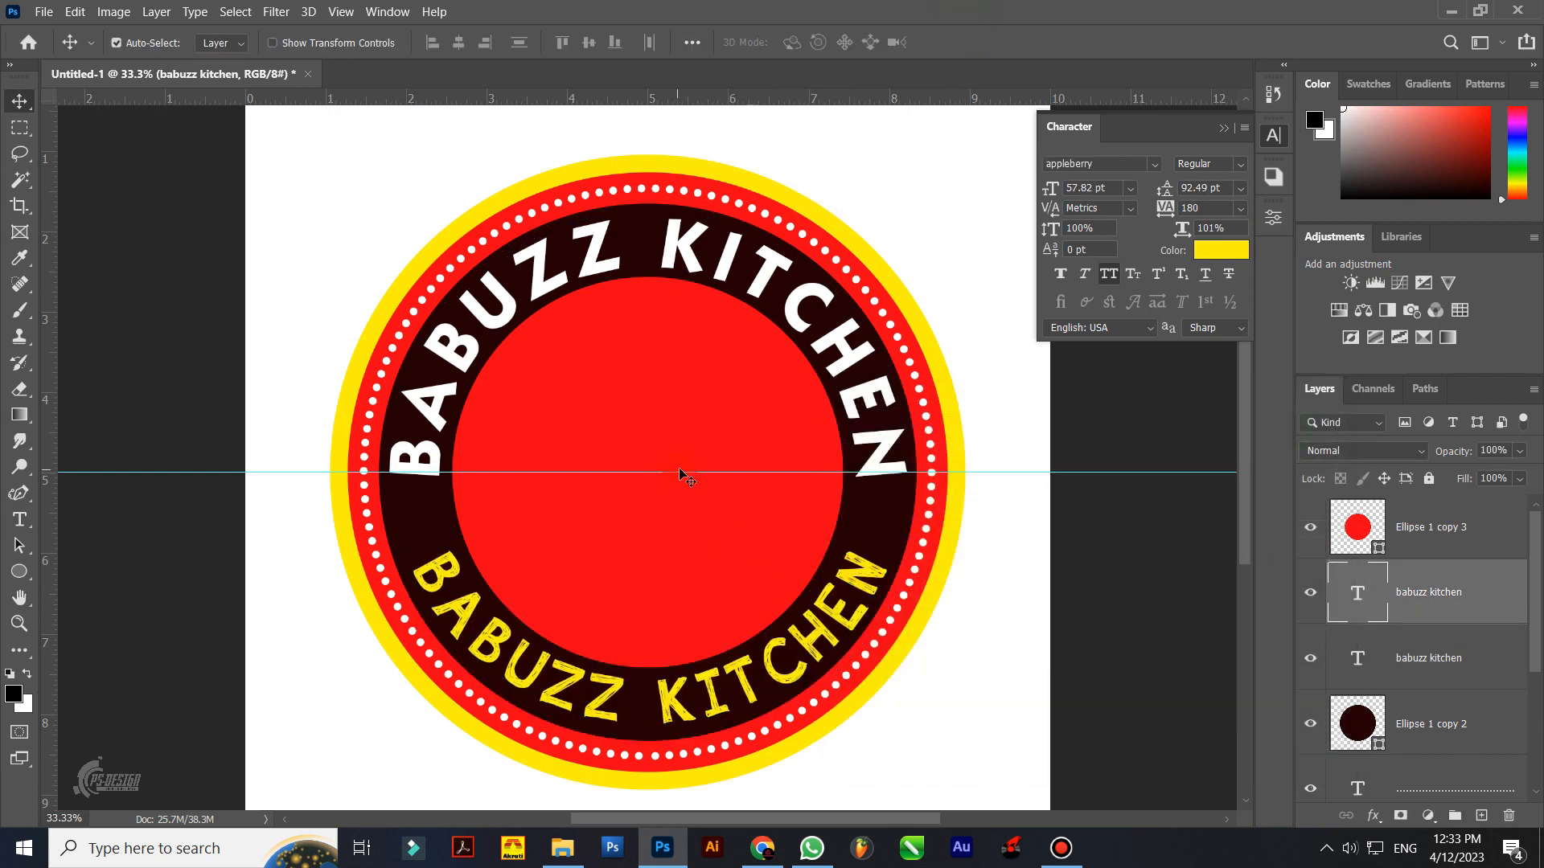
Step: Place the fork-and-knife PNG from the file folder into the logo, scaled to 34.38%
click(568, 849)
click(574, 137)
drag(263, 130, 531, 535)
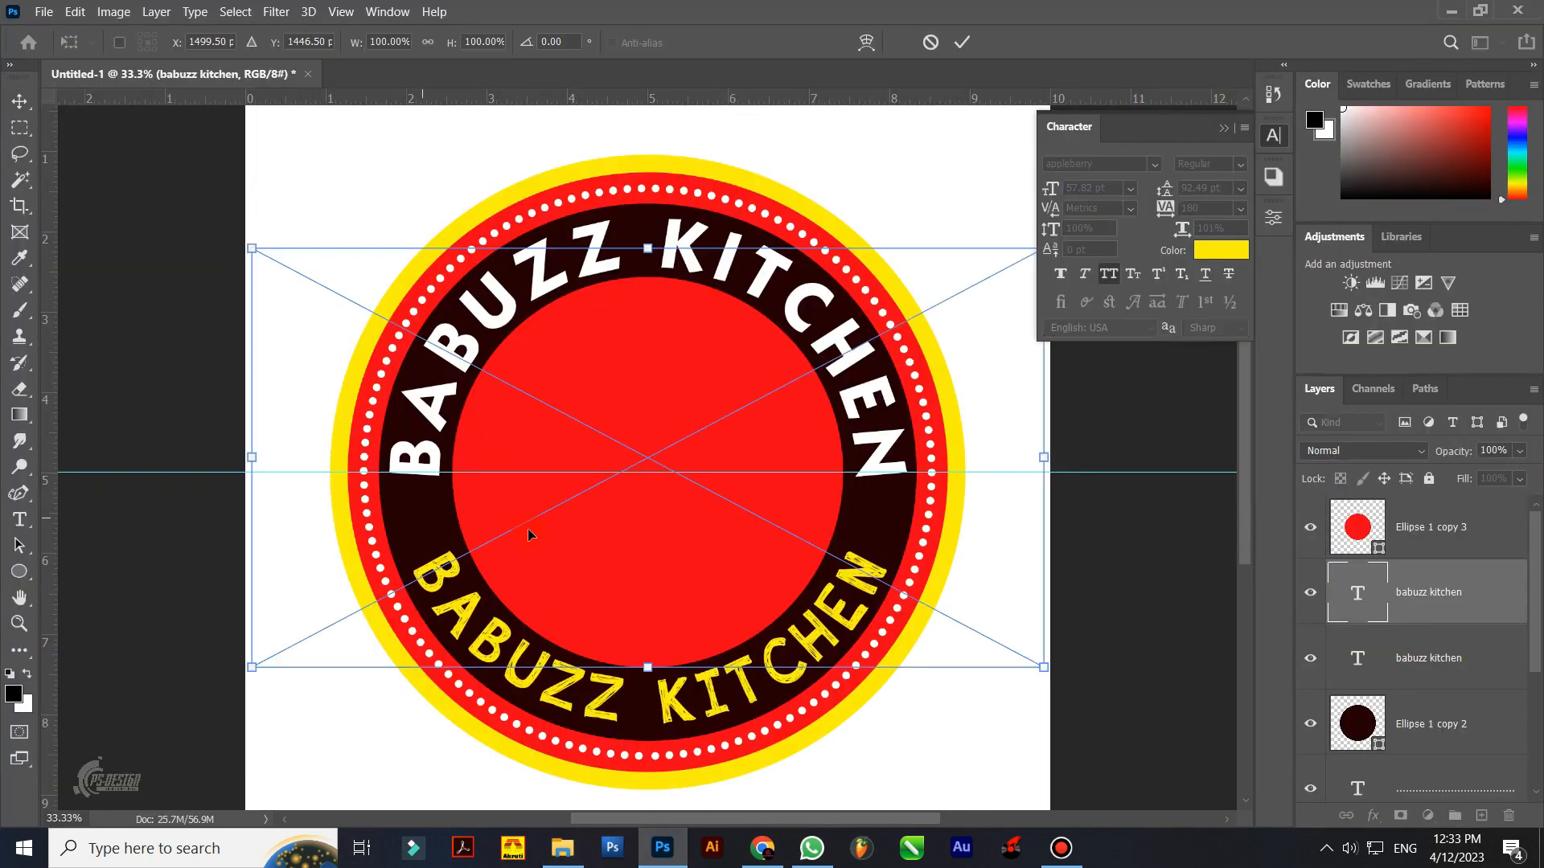
drag(1040, 671, 789, 534)
key(Return)
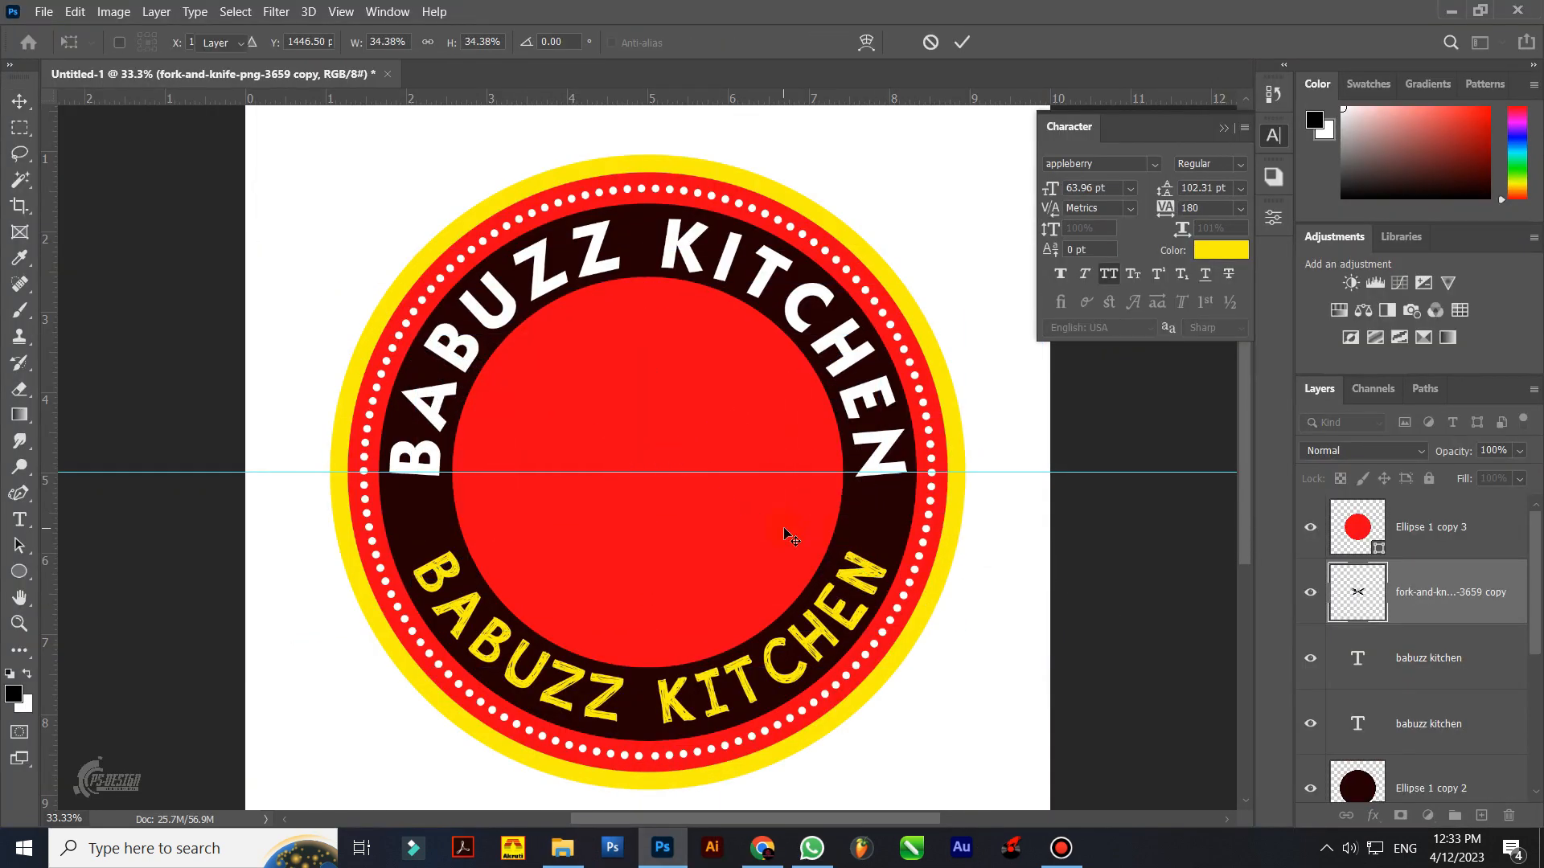
Step: Stack the fork-and-knife layer above the red inner circle and give it a red Color Overlay at 100% opacity
drag(1468, 528, 1403, 616)
double_click(1518, 544)
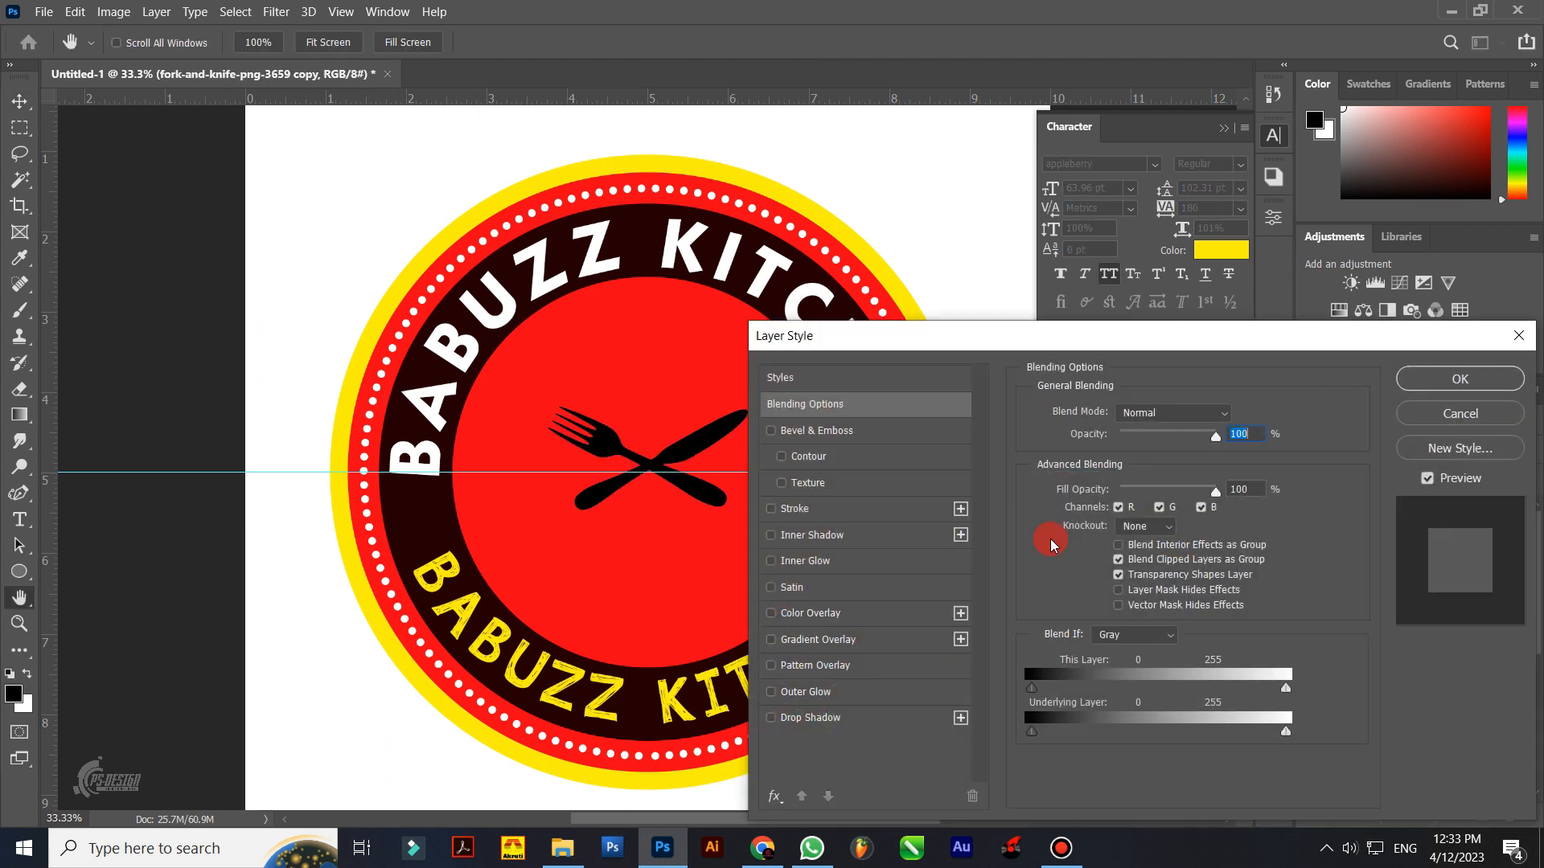
click(868, 614)
click(1232, 416)
click(1243, 435)
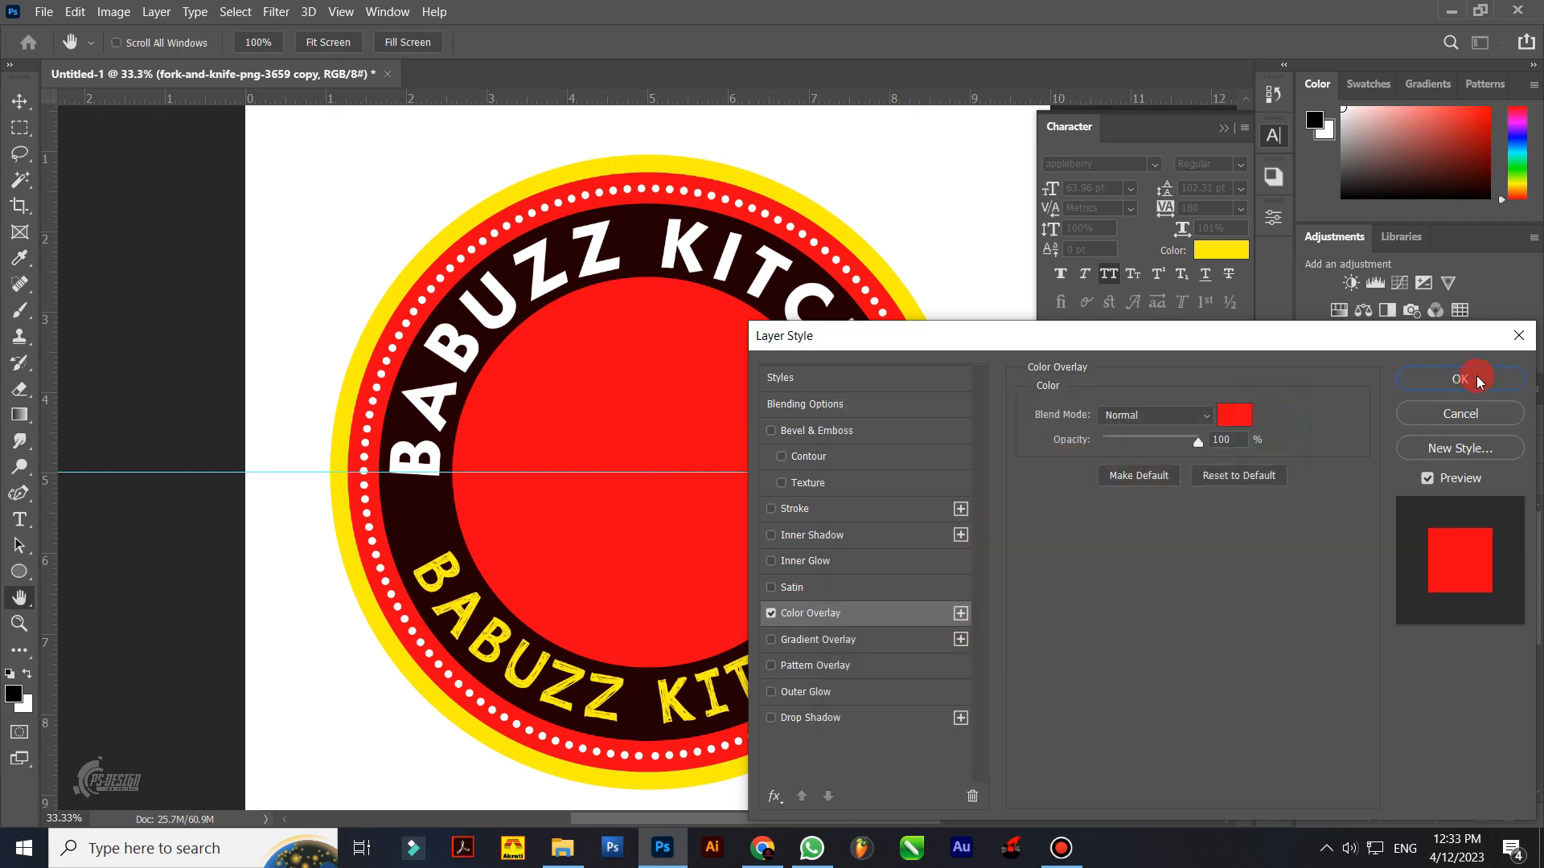
click(1460, 379)
Step: Scale the fork-and-knife icon to 9.58%, rotate it -5.88° and fit it between both texts' first letters in the dark band
key(ctrl+t)
drag(788, 533, 454, 536)
drag(510, 482, 507, 474)
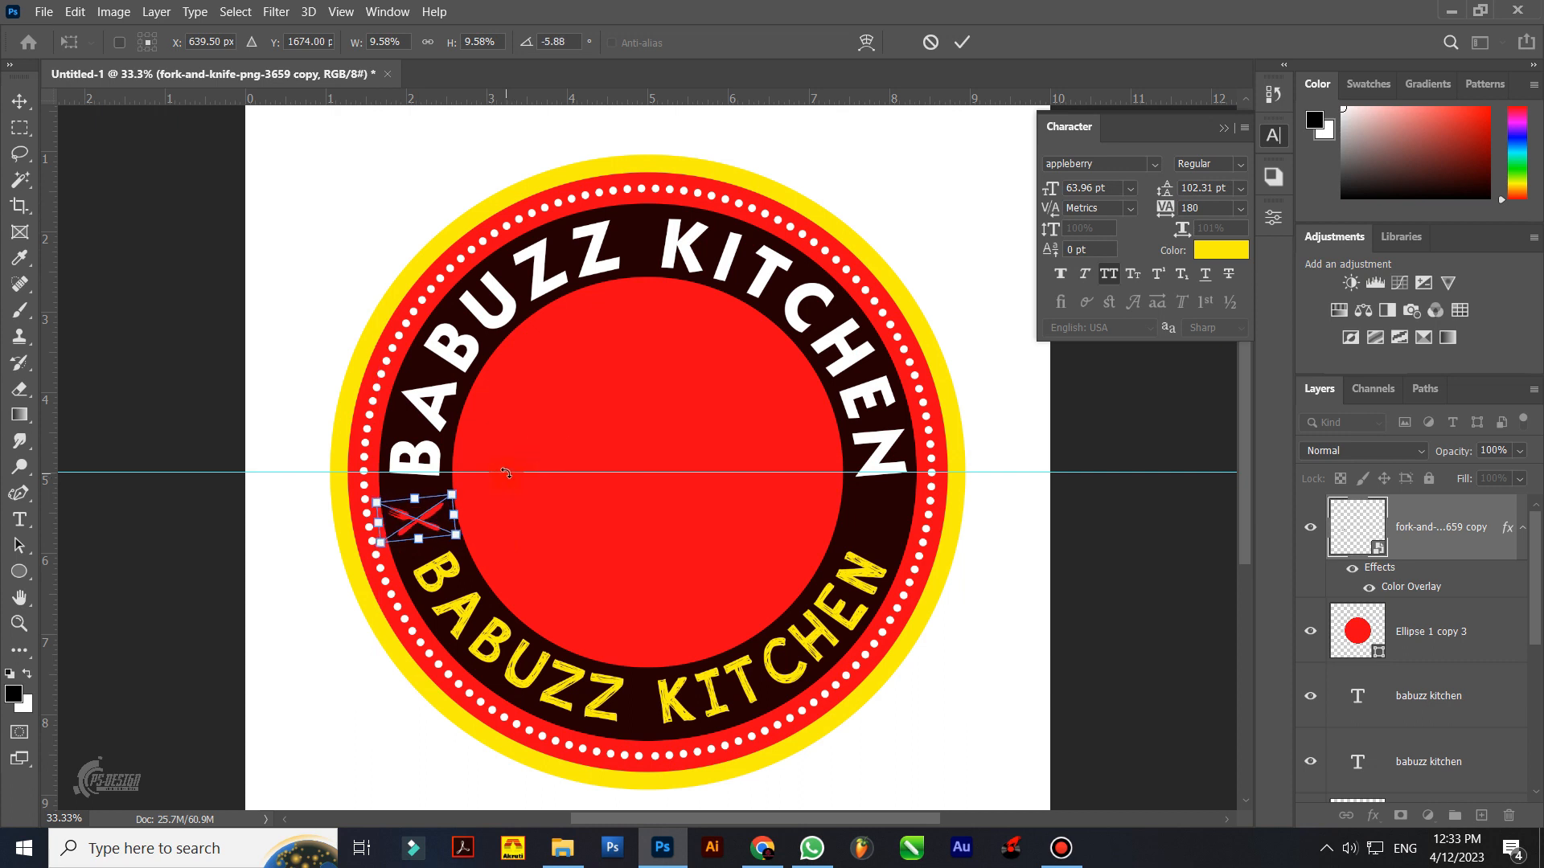
key(Return)
Step: Stretch the fork-and-knife icon's height to 11.21% and copy it to the opposite gap between the two texts
key(ctrl+equal)
key(ctrl+equal)
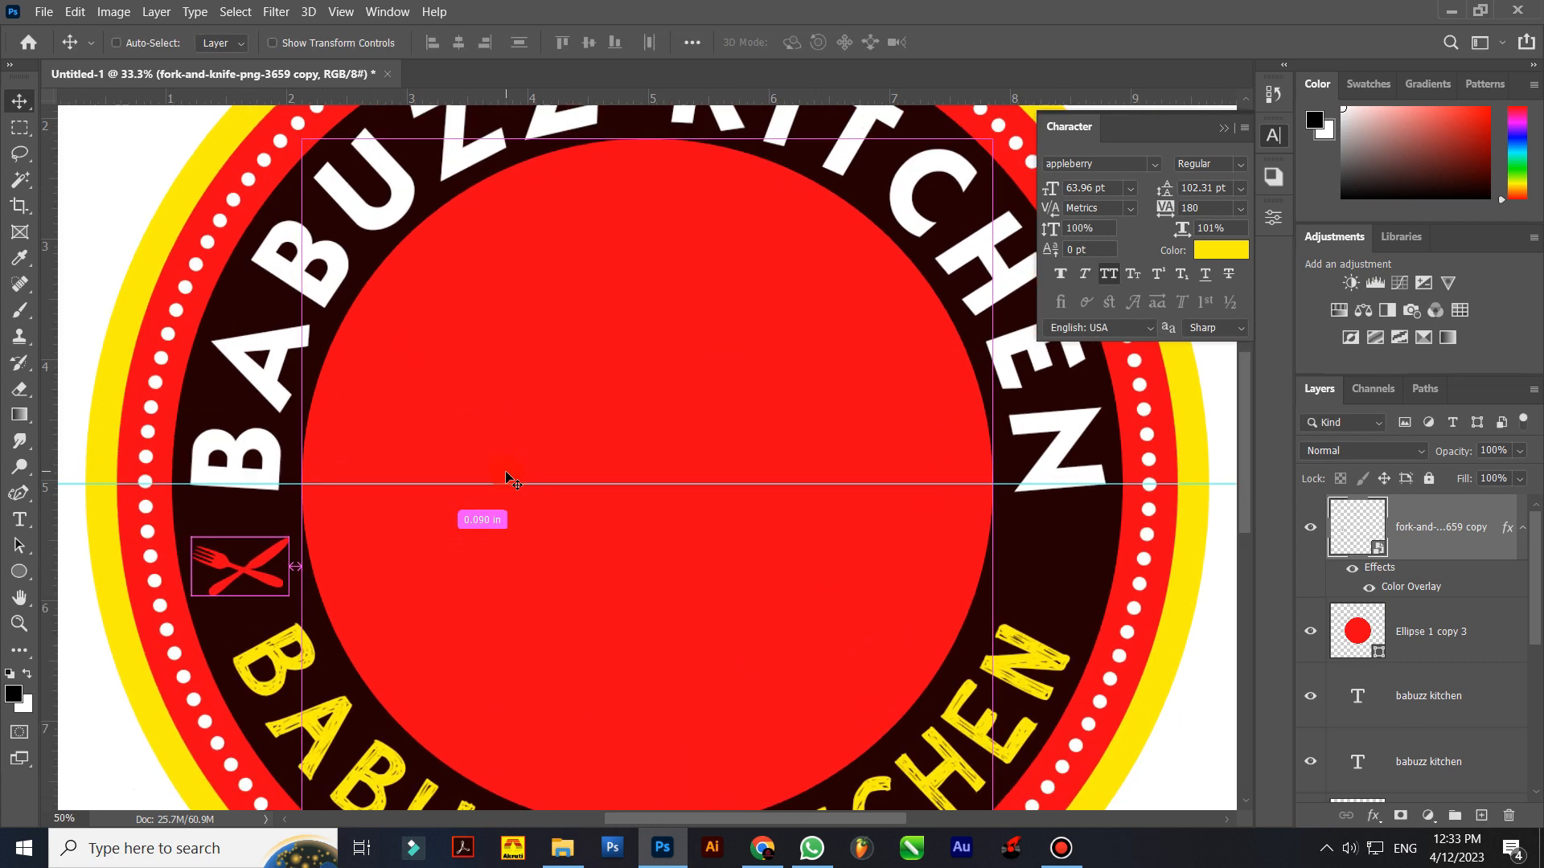
key(t)
click(19, 106)
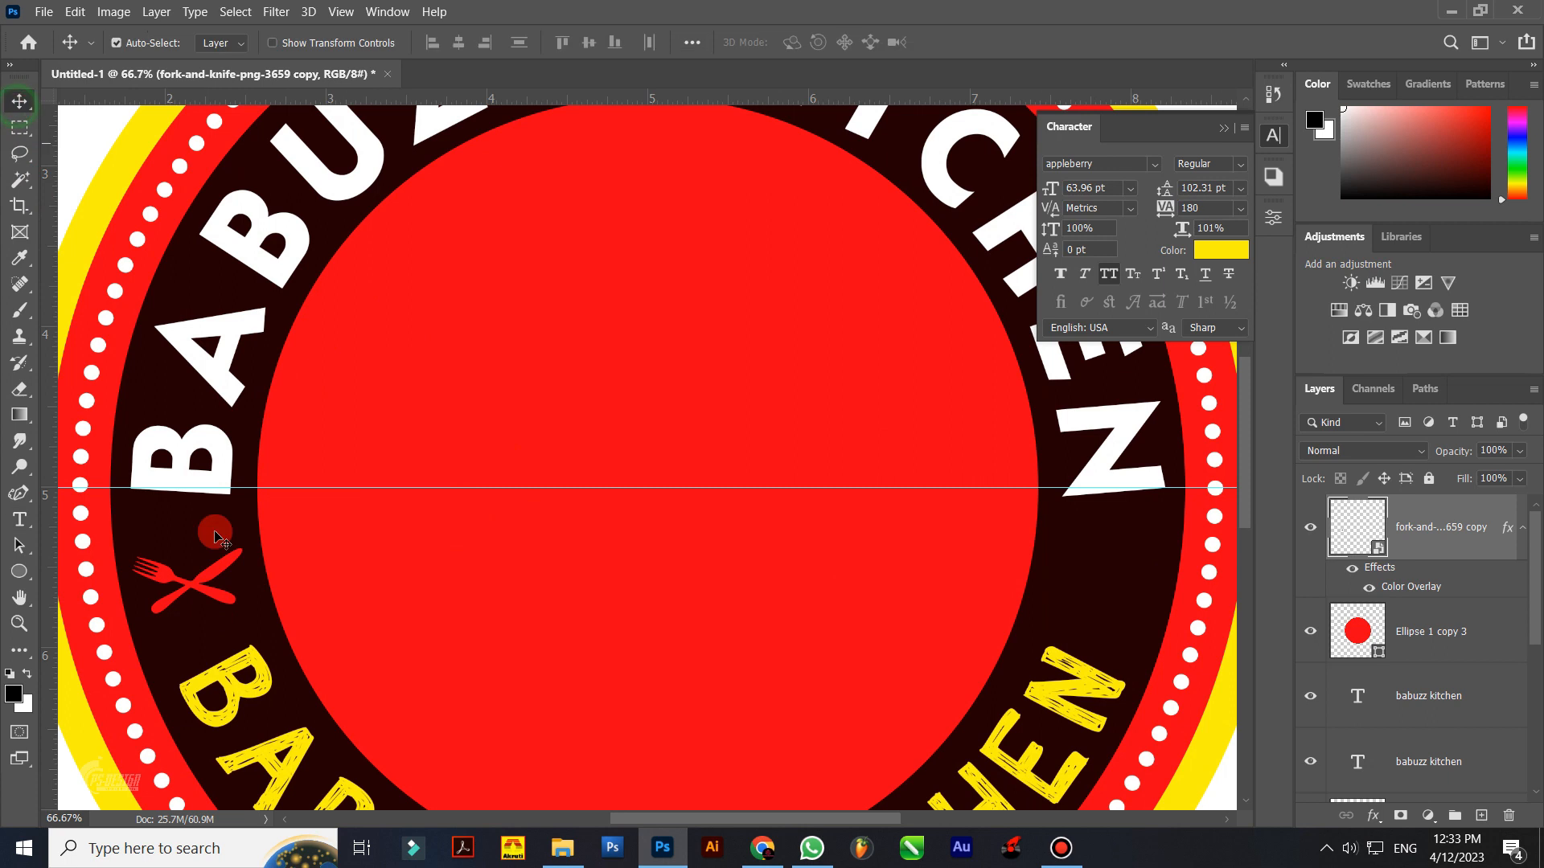
key(ctrl+t)
drag(217, 573, 1130, 589)
key(Return)
Step: Flip the copied fork-and-knife icon horizontally to mirror the original
key(ctrl+t)
right_click(1129, 585)
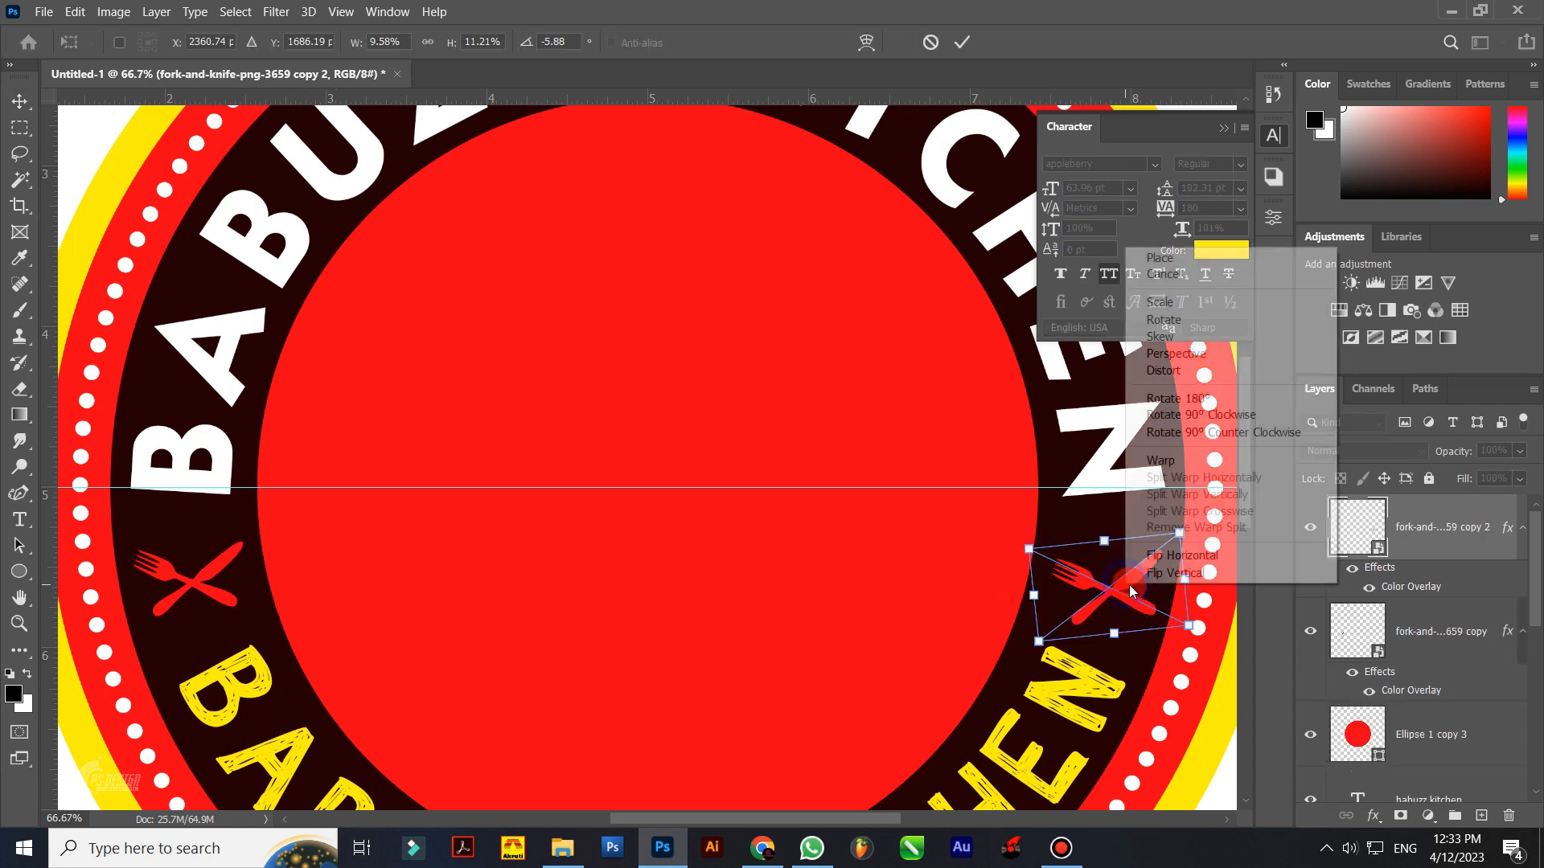
click(1180, 555)
key(Return)
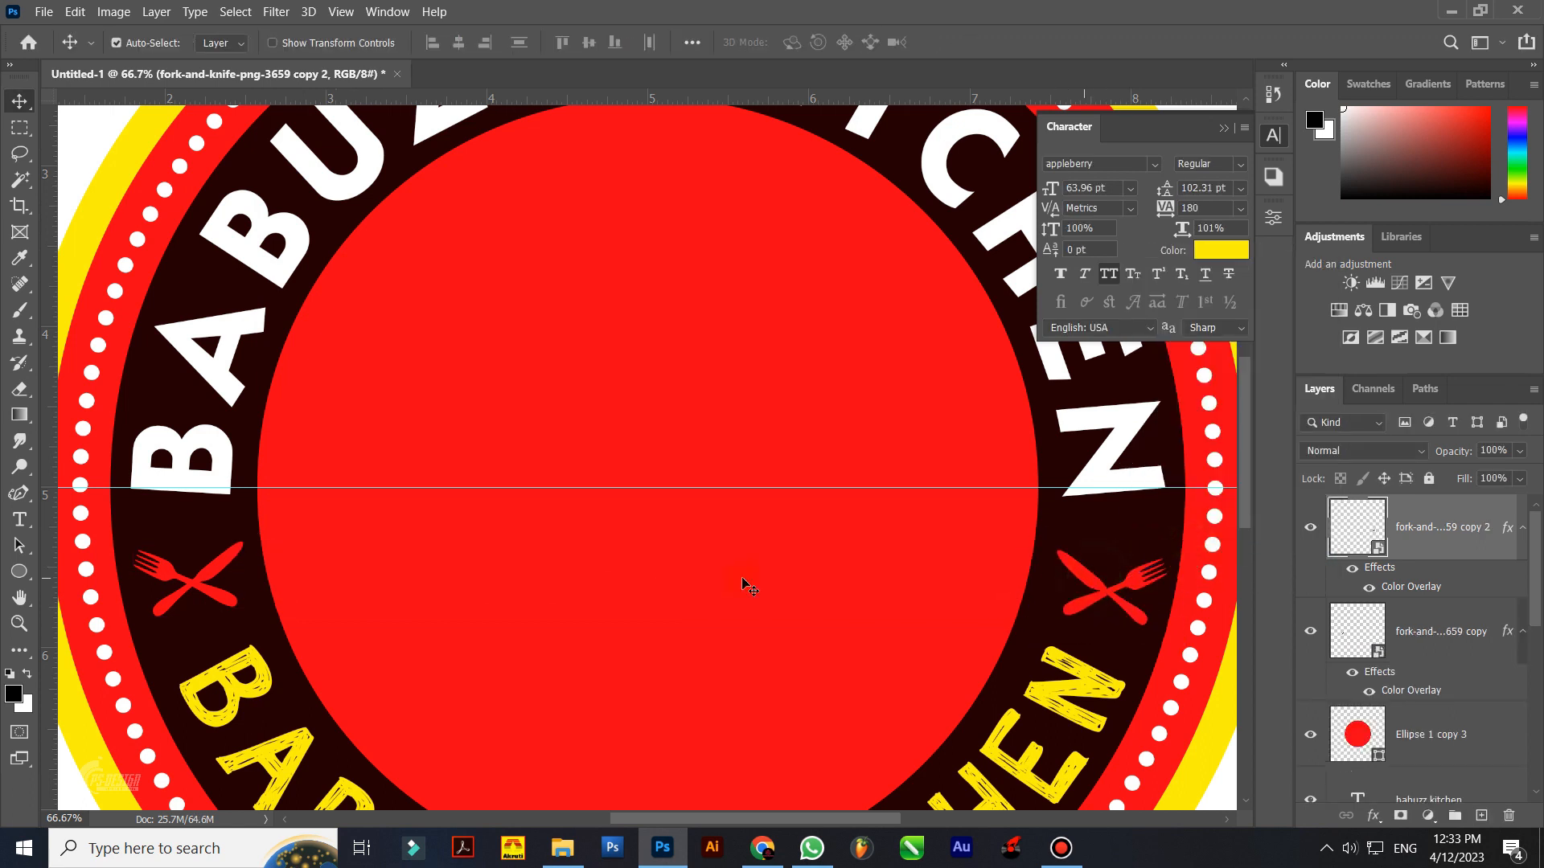
Step: Align the vertical centres of the two fork-and-knife icons and close the character settings
shift+click(230, 563)
click(588, 42)
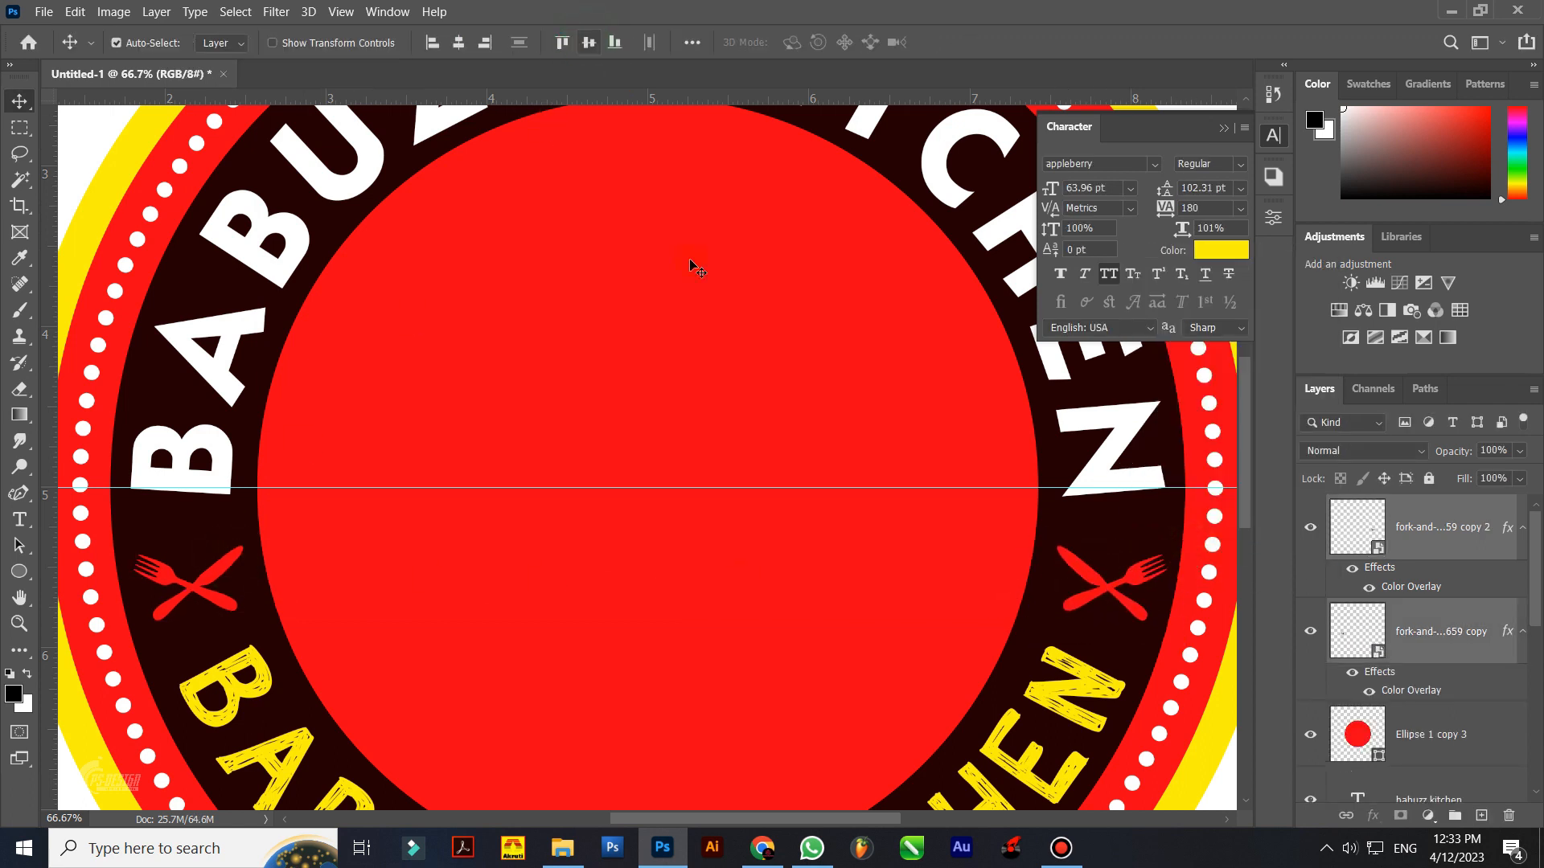
click(1211, 262)
click(1223, 129)
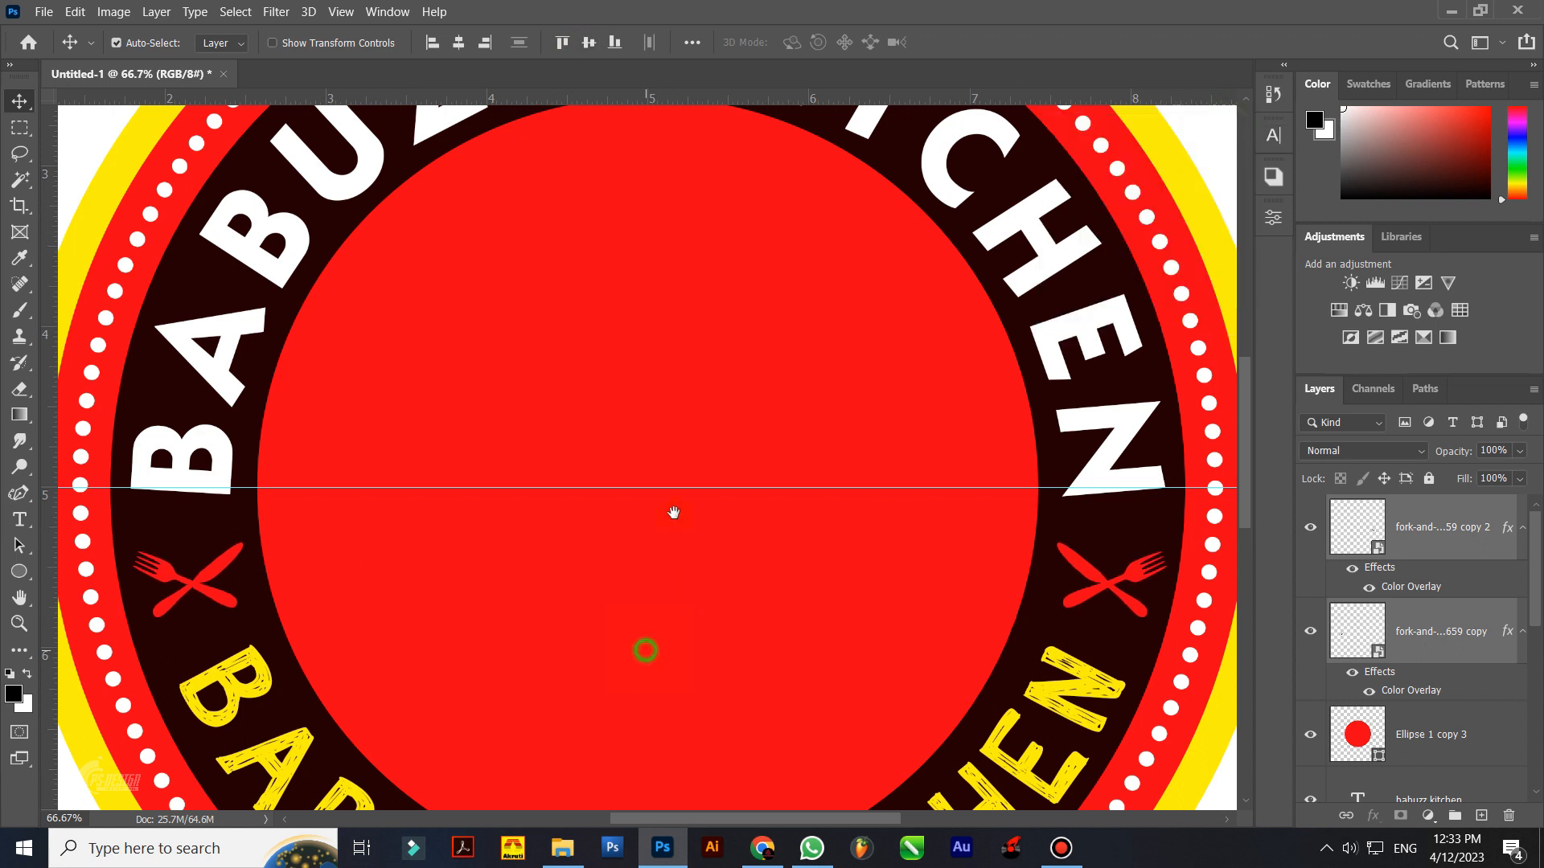
Step: Place the hand-painted chef image from the file folder over the red inner circle, scaled to 60.23%
key(ctrl+minus)
key(ctrl+minus)
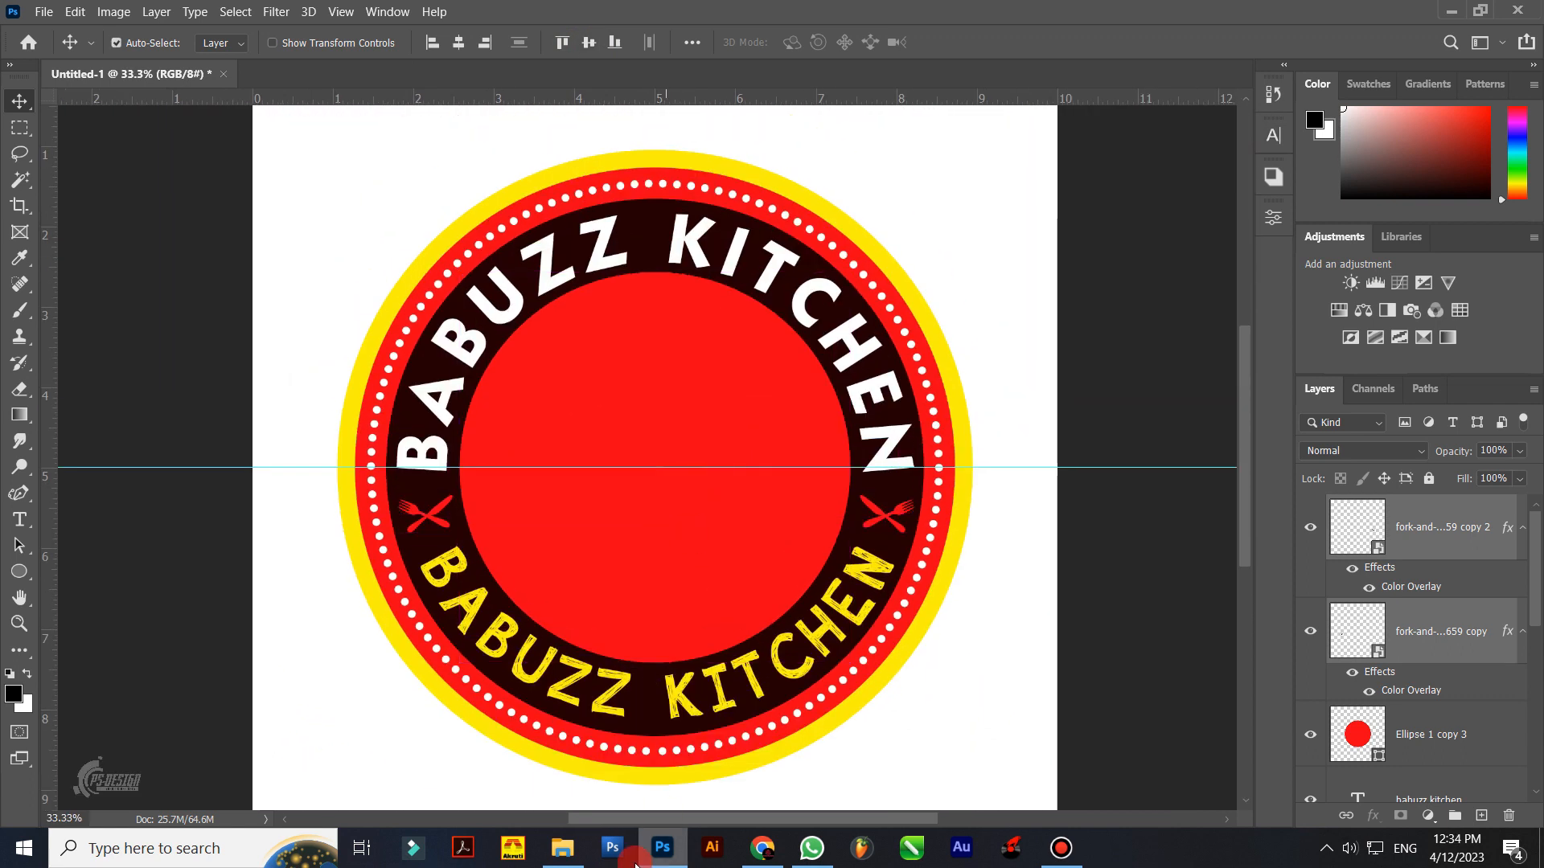
click(562, 848)
drag(577, 129, 651, 563)
drag(979, 743, 867, 615)
key(Return)
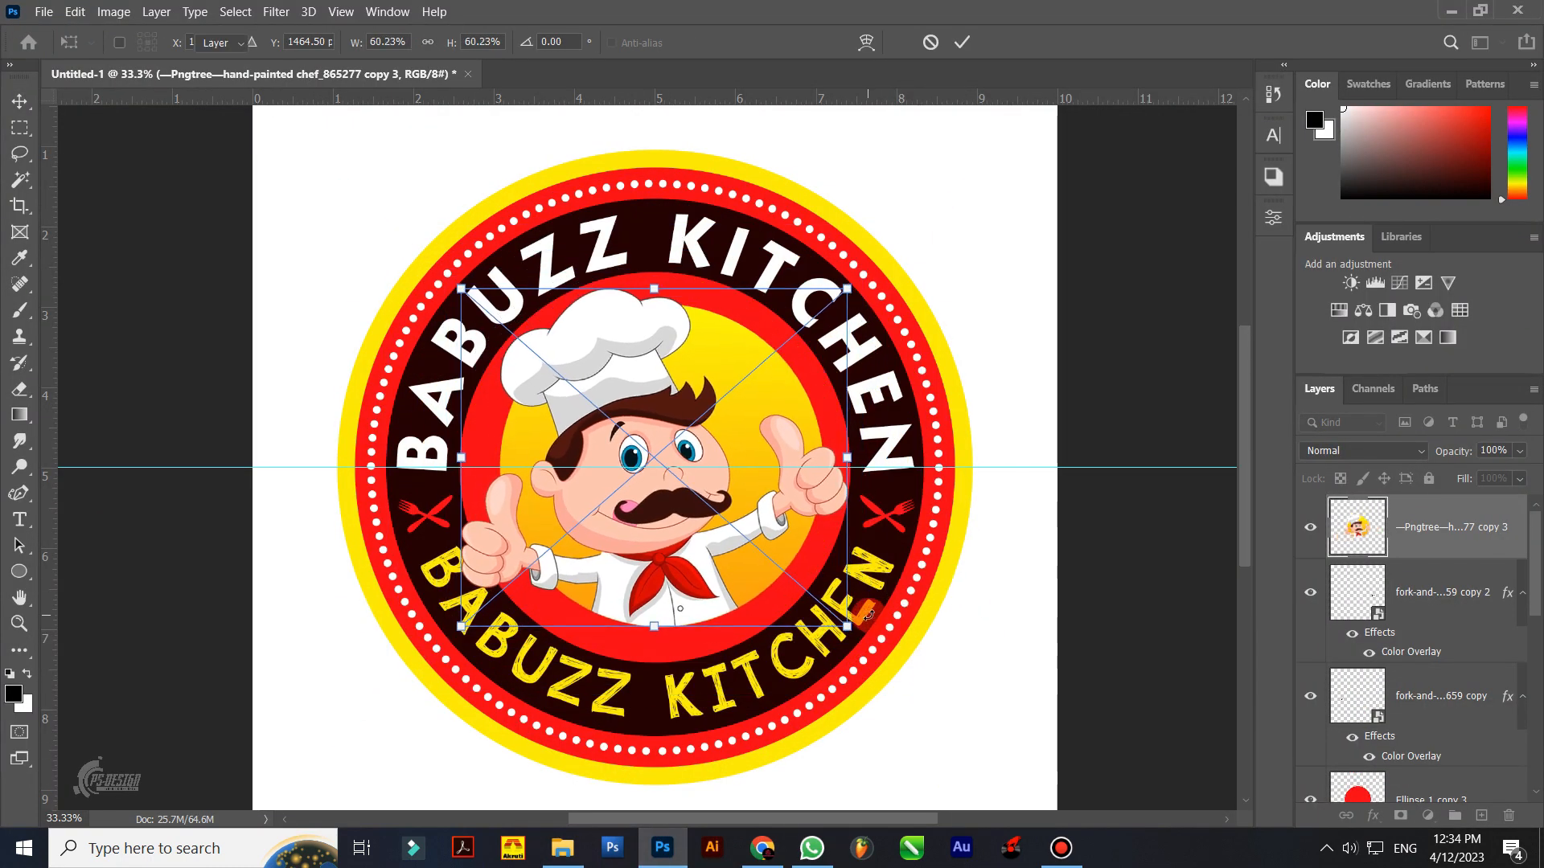
Step: Centre the chef image horizontally on the canvas, then nudge it slightly left and down
key(ctrl+a)
click(458, 43)
key(ctrl+d)
key(Left)
key(Left)
key(Left)
key(Left)
key(Down)
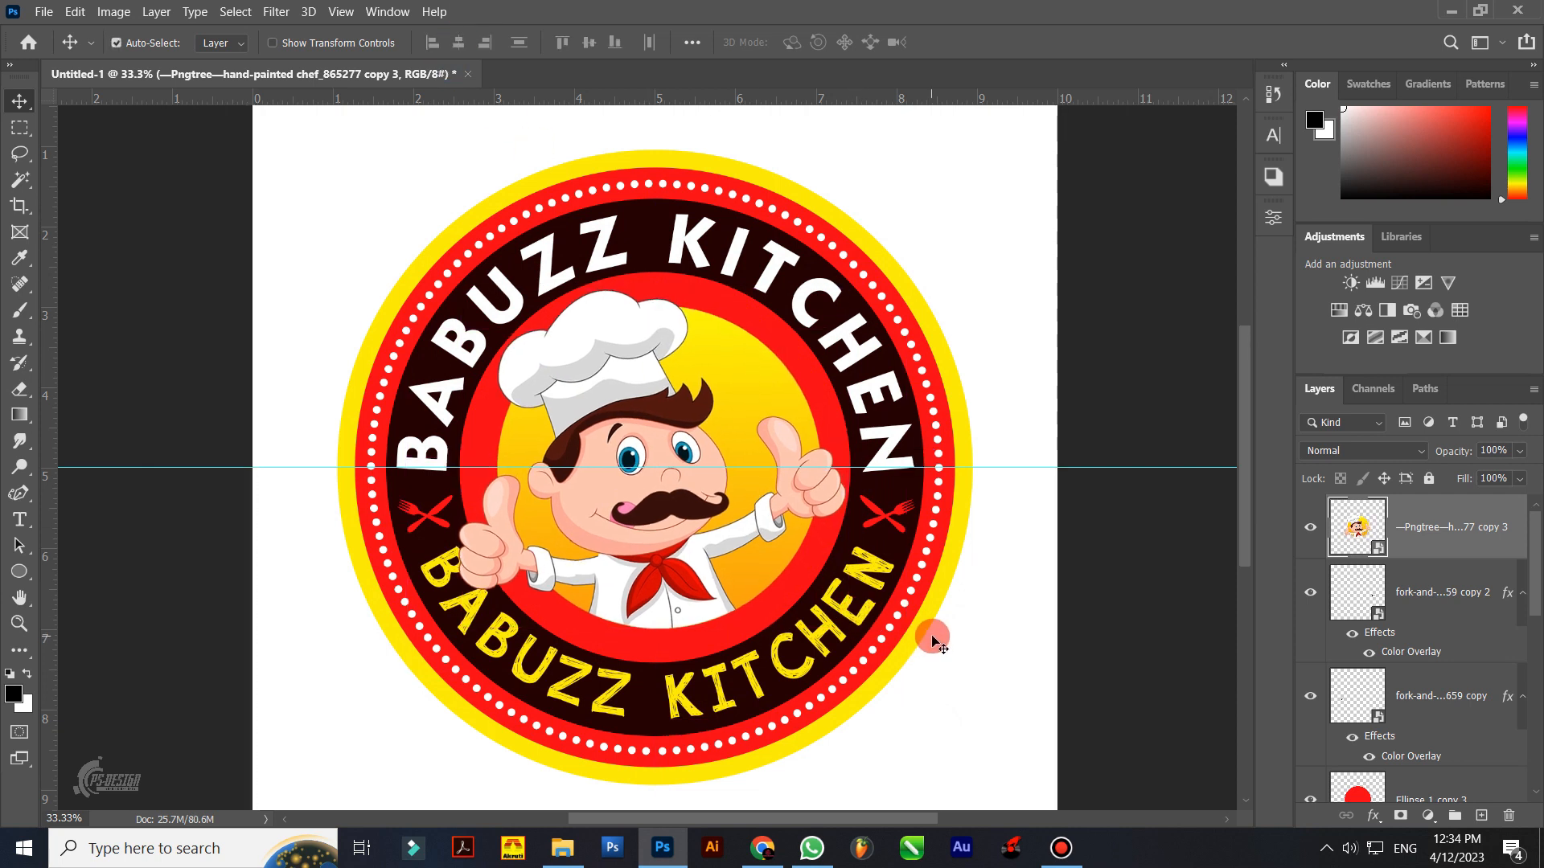
Step: Resize the chef image to about 58.67% and rotate it about 3.92° inside the yellow circle
key(ctrl+t)
drag(844, 629, 827, 617)
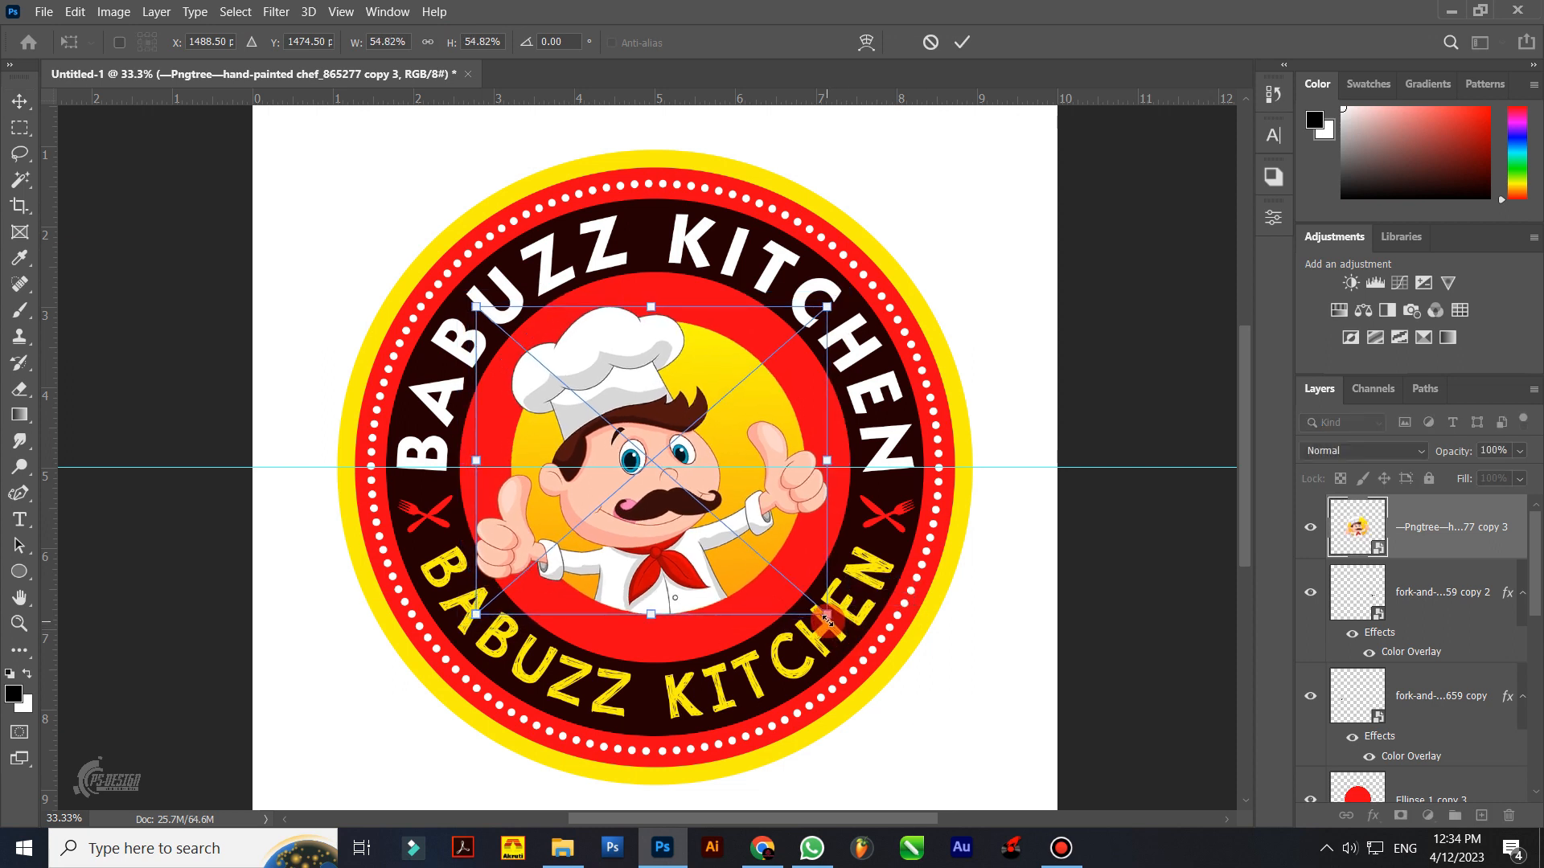
key(ctrl+minus)
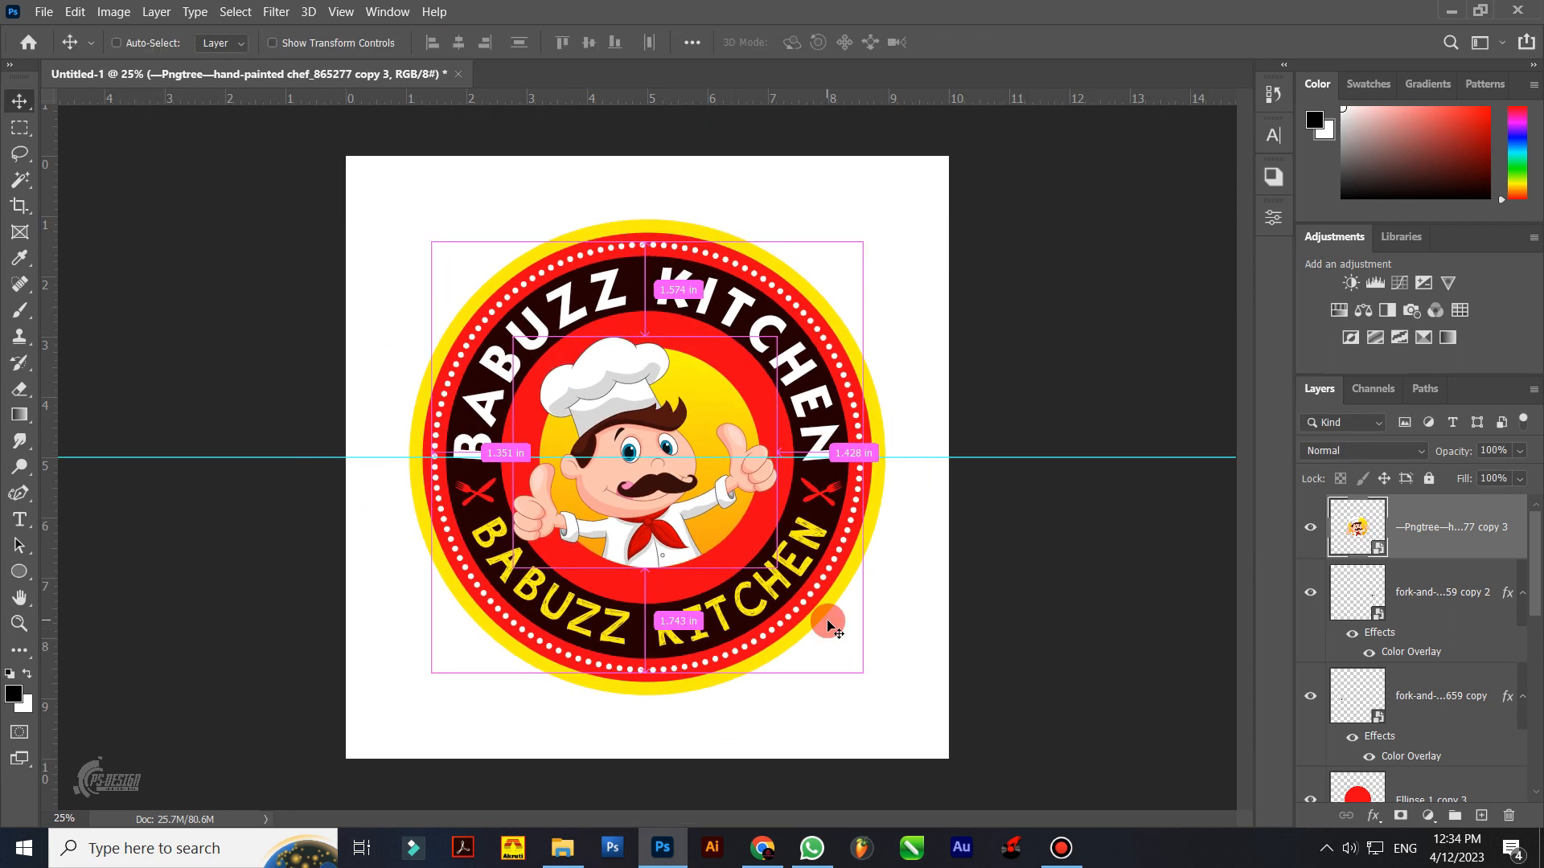
mouse_move(803, 326)
mouse_down()
mouse_move(808, 339)
mouse_move(789, 338)
mouse_up()
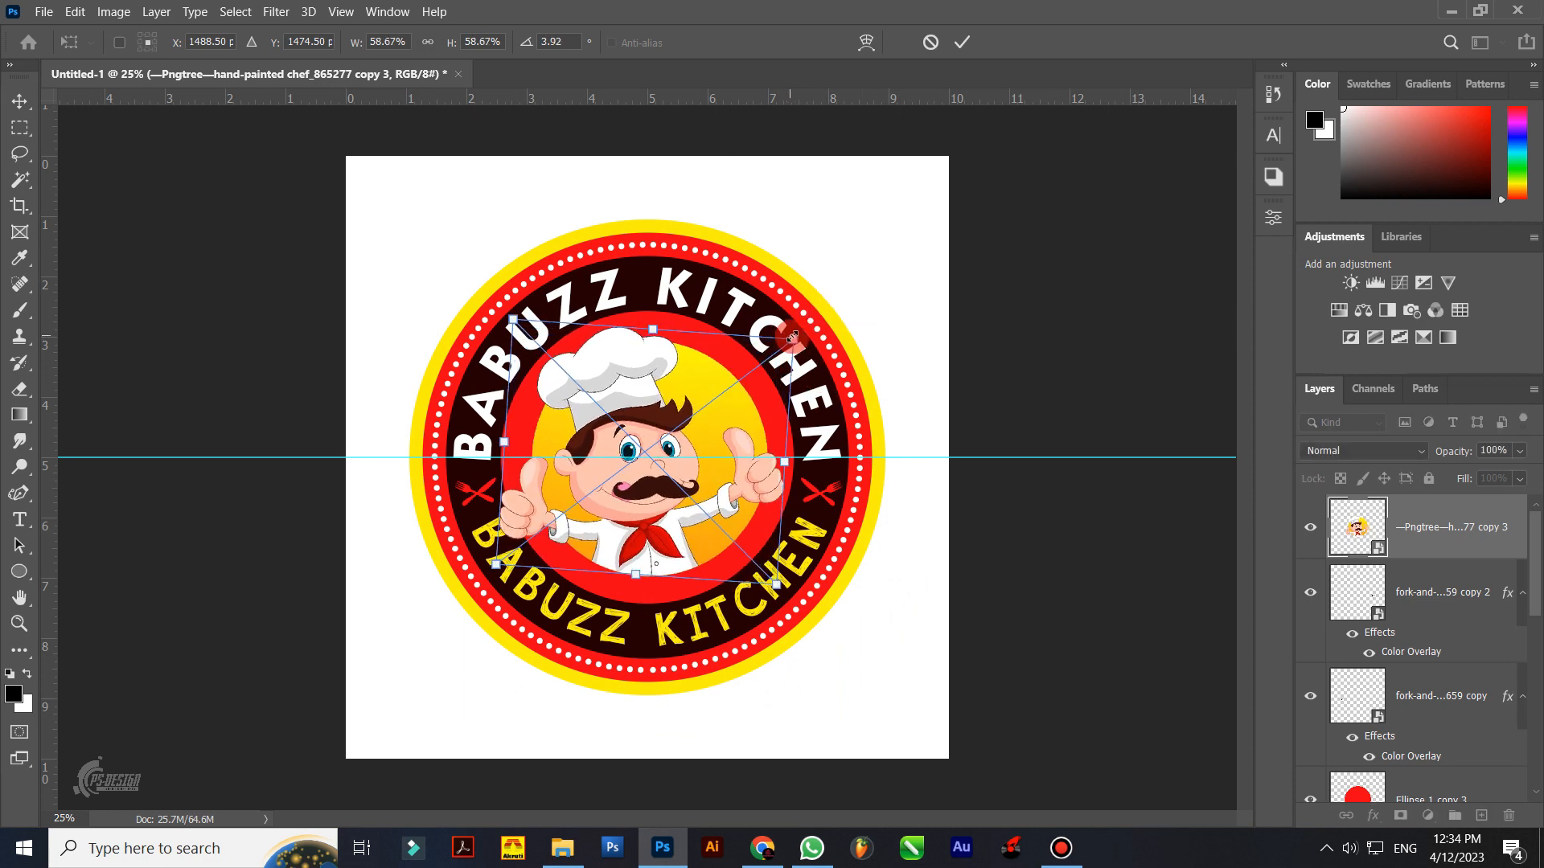
key(Return)
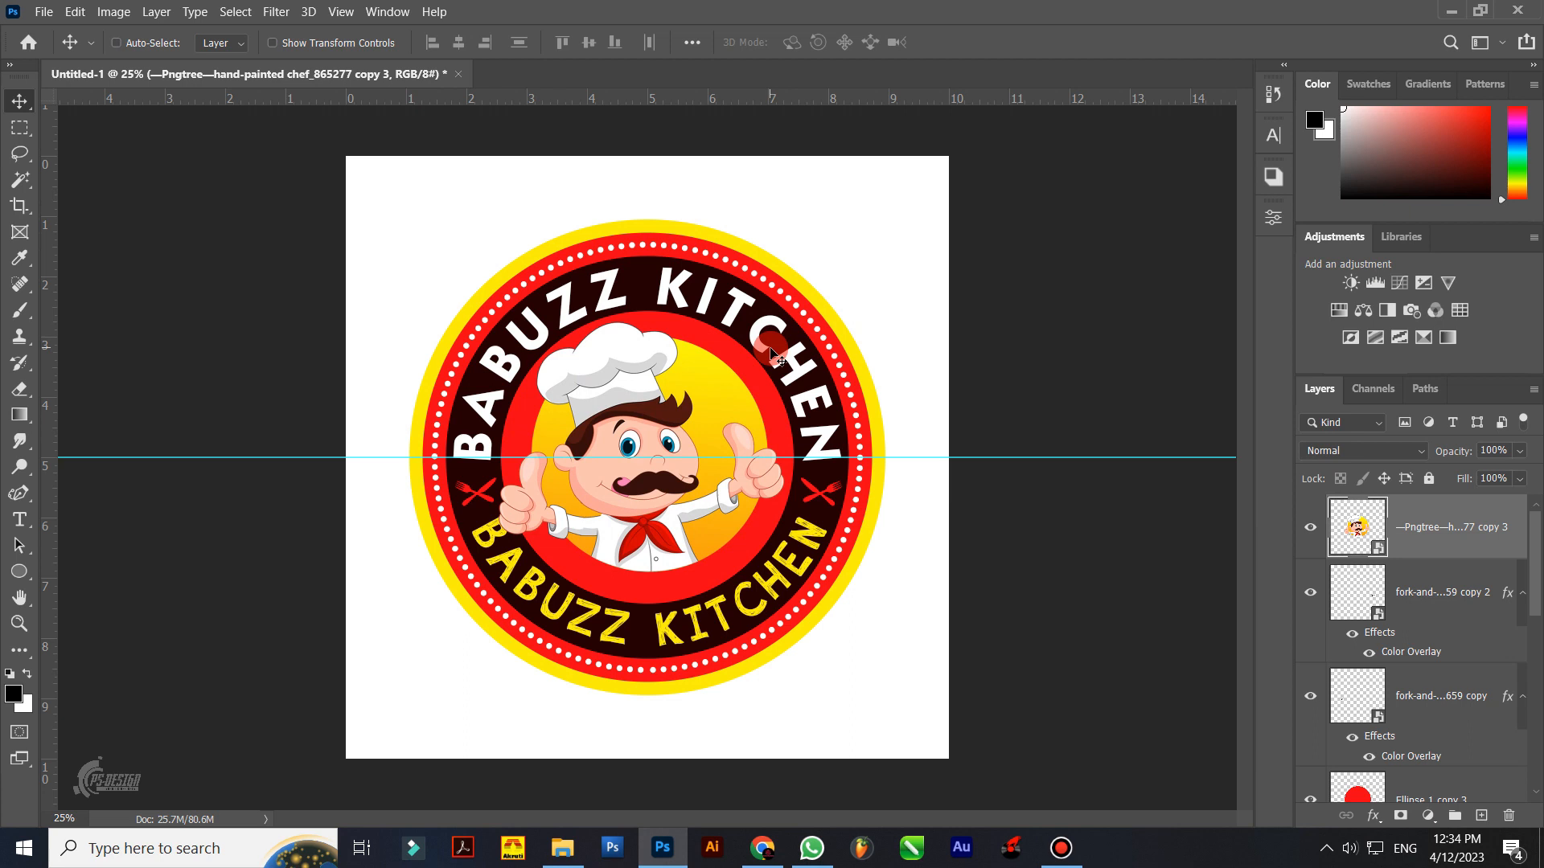
Step: Scale the chef image down to about 55.85% around its centre
key(ctrl+plus)
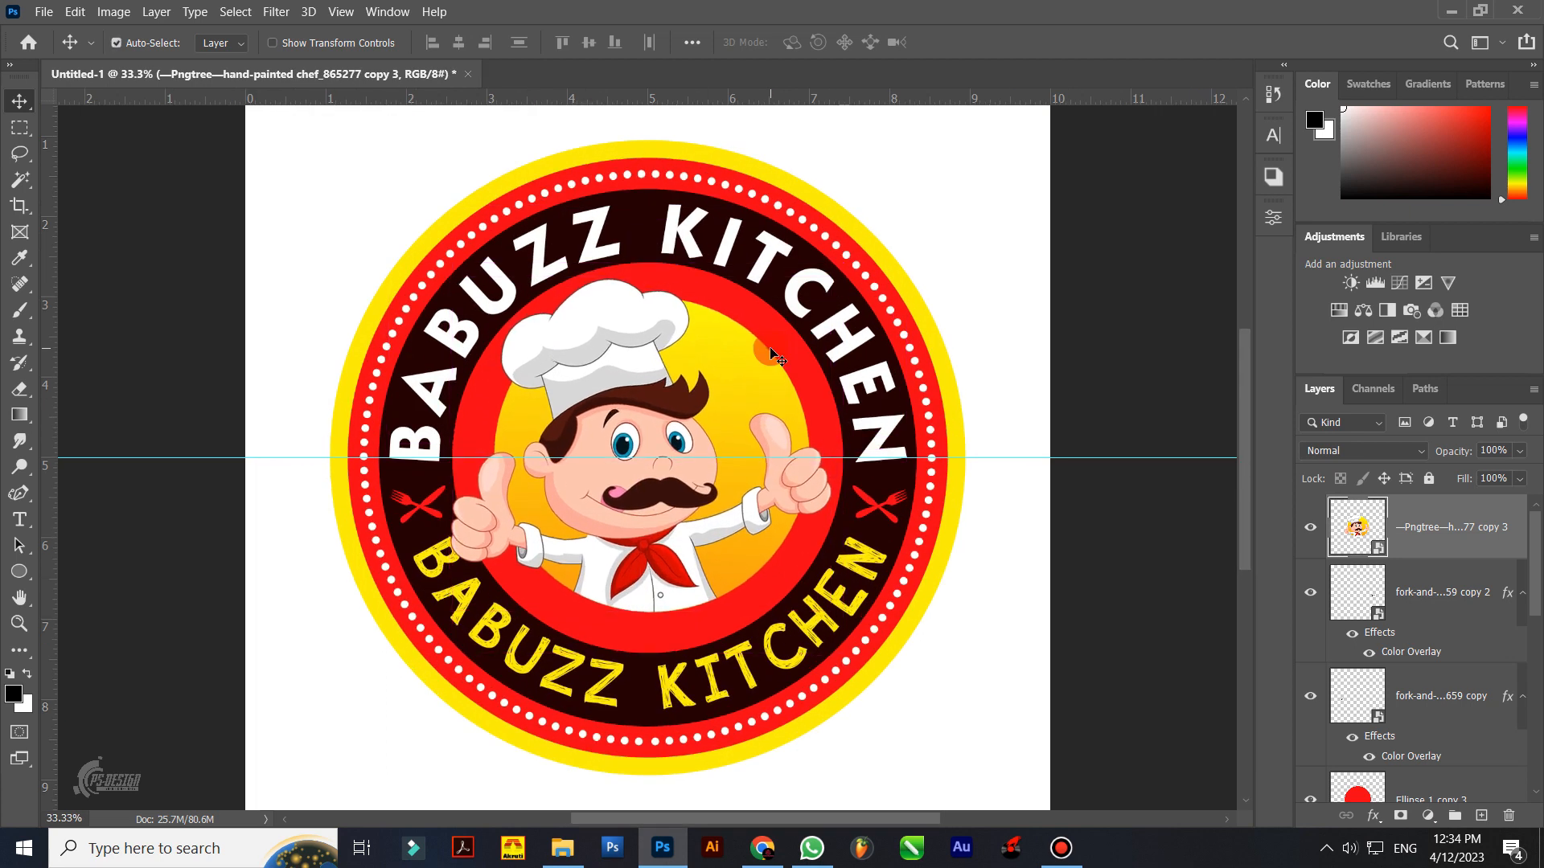
key(ctrl+t)
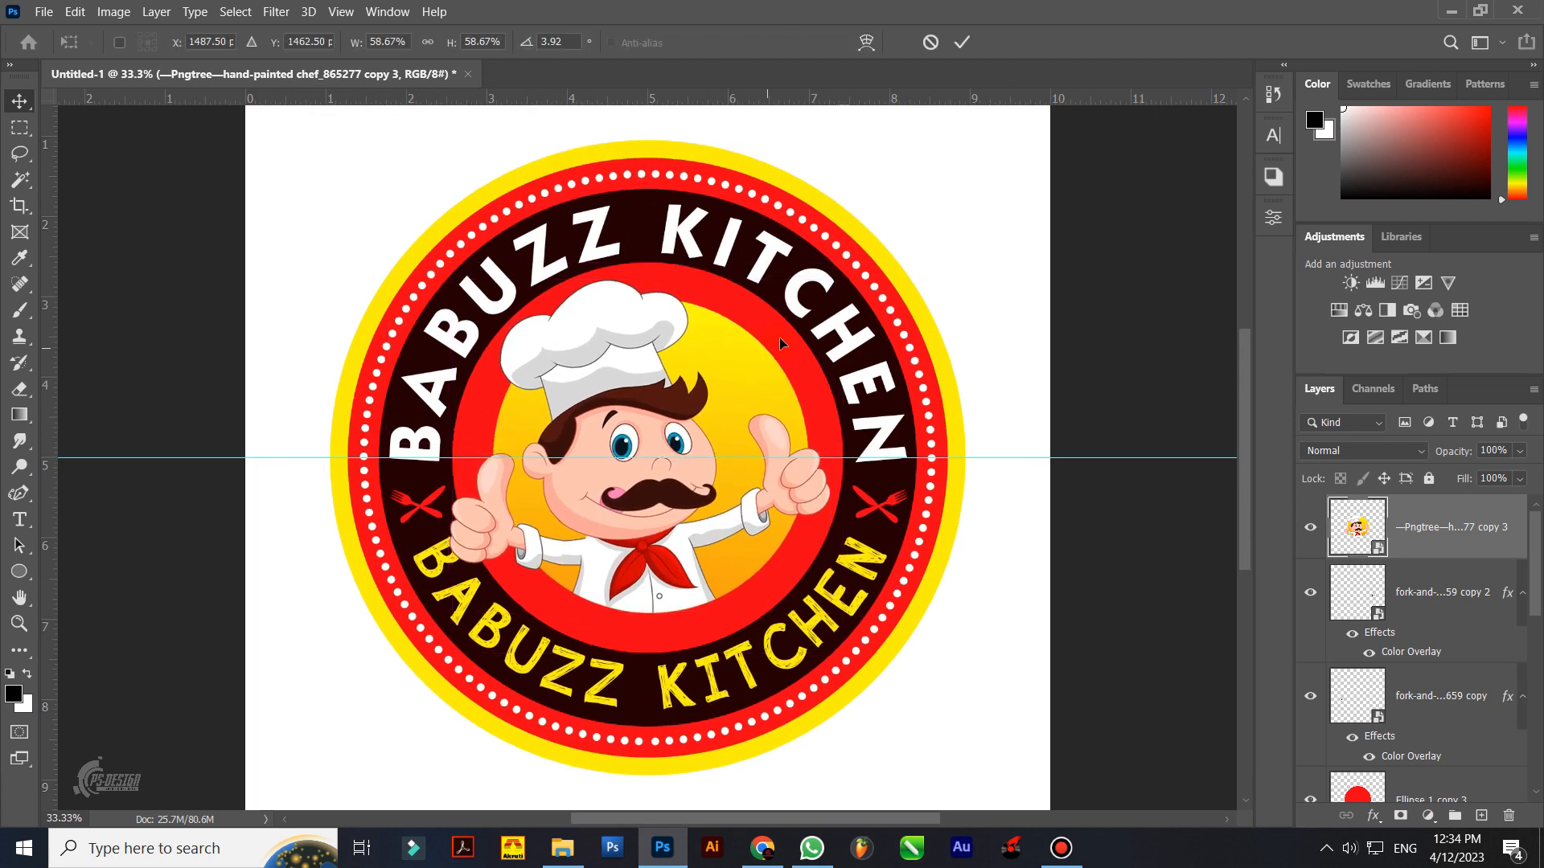
drag(836, 303, 843, 301)
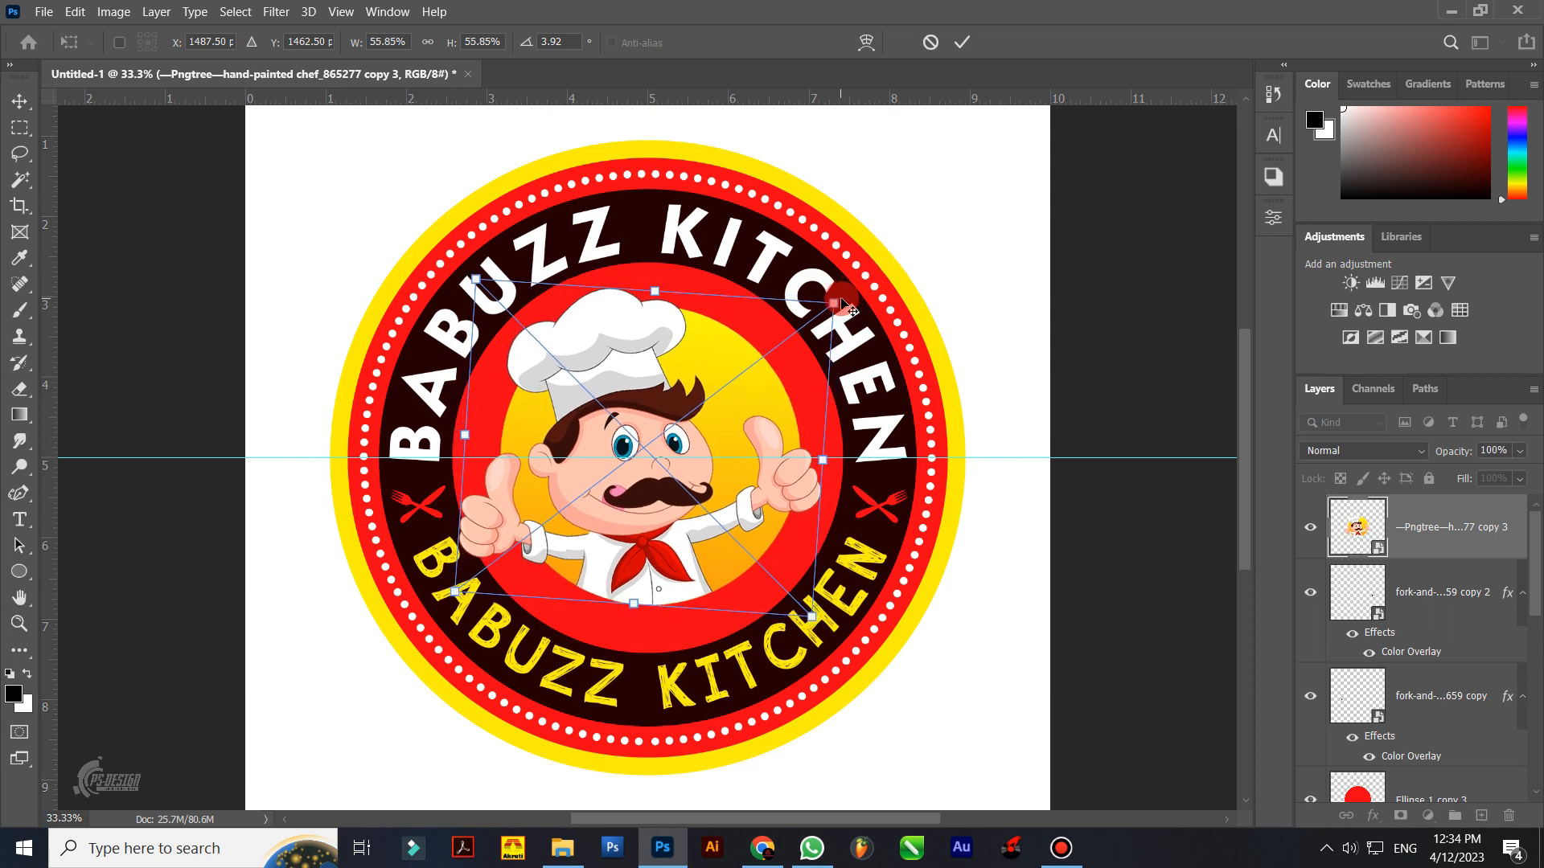
key(Return)
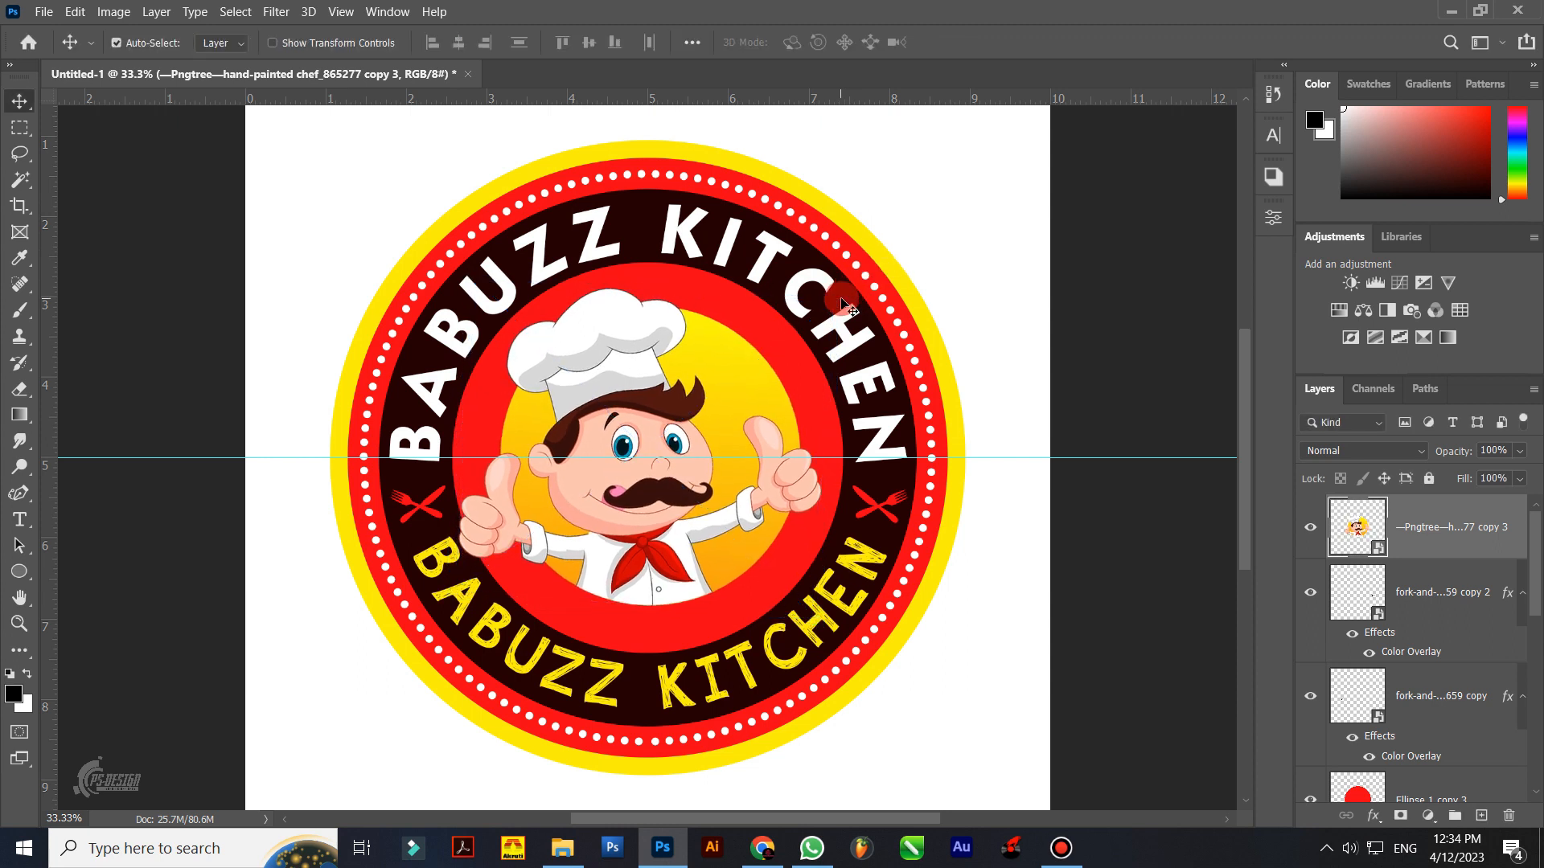
Step: Duplicate the red inner circle behind the chef and scale the copy to about 86.41% around its centre
click(832, 418)
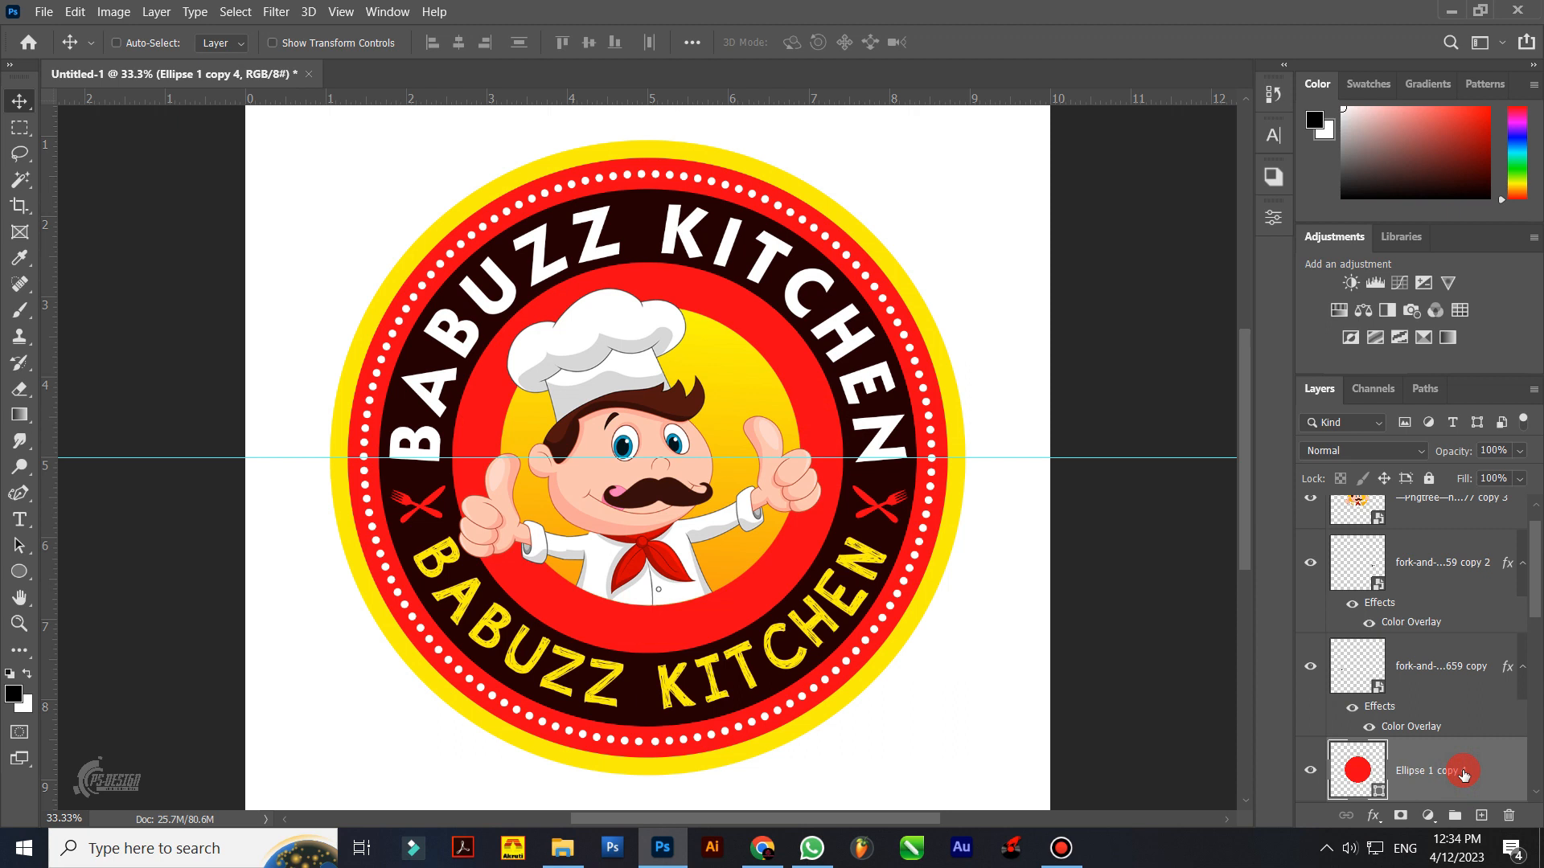
key(ctrl+t)
drag(846, 259, 812, 278)
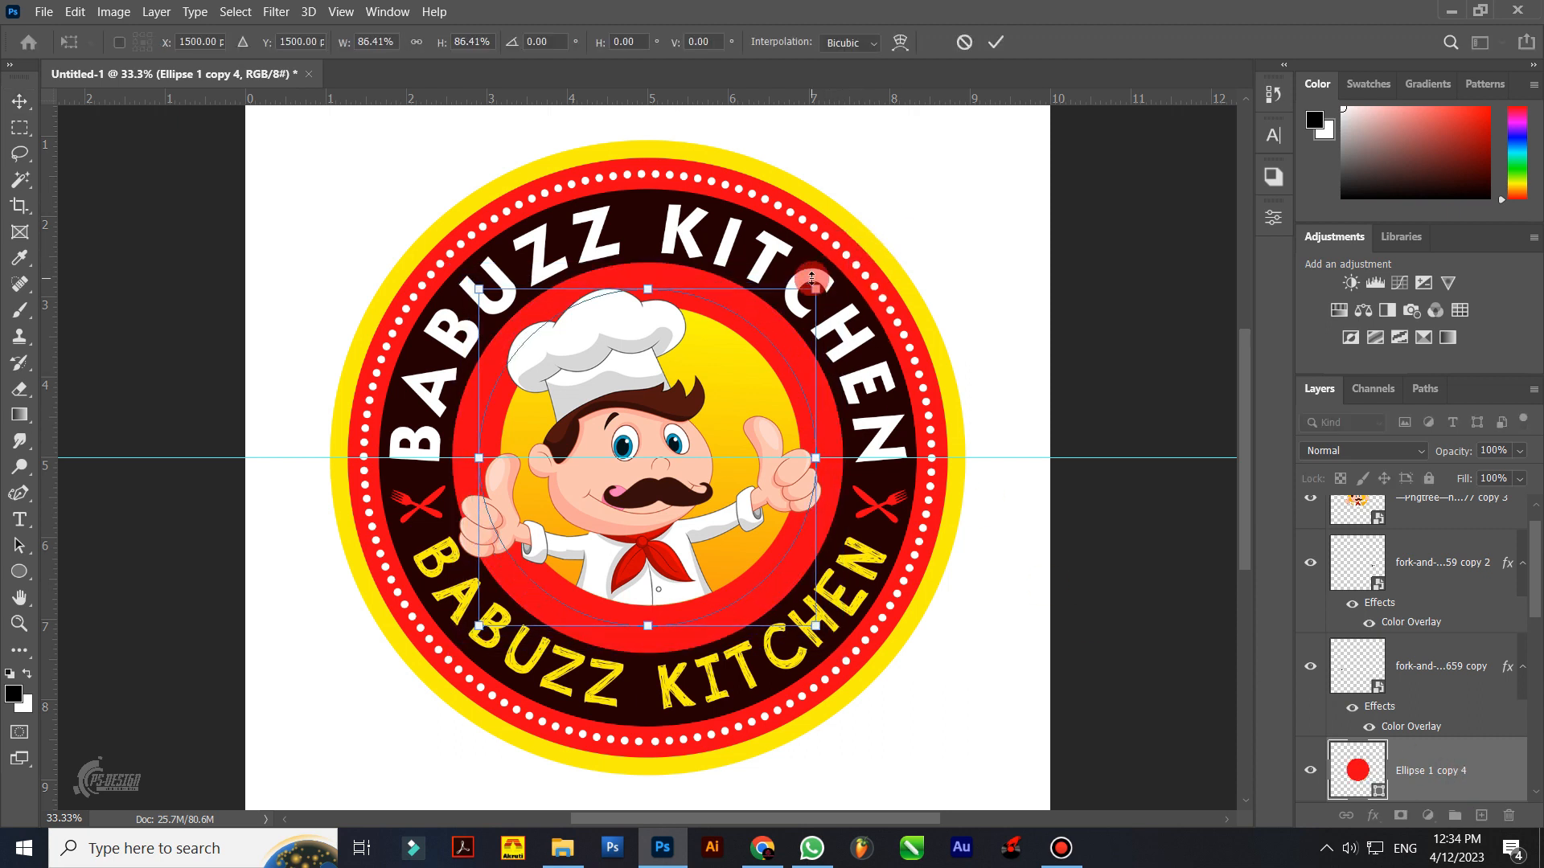
key(Return)
Step: Recolour the smaller circle copy to dark red d10100, sampled from the chef's scarf
double_click(1380, 792)
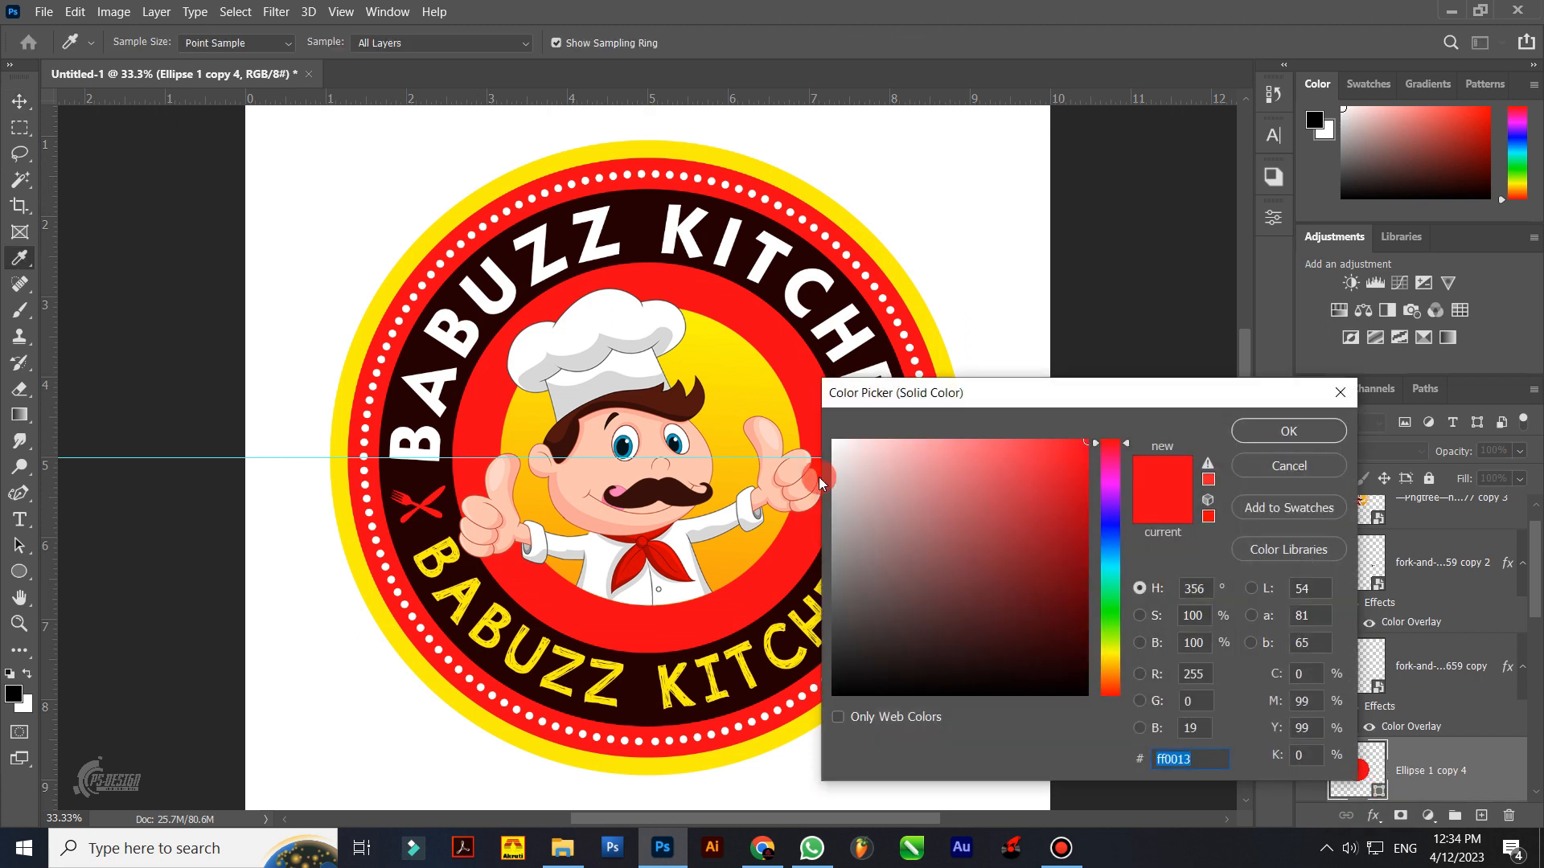
click(776, 468)
drag(770, 362, 760, 398)
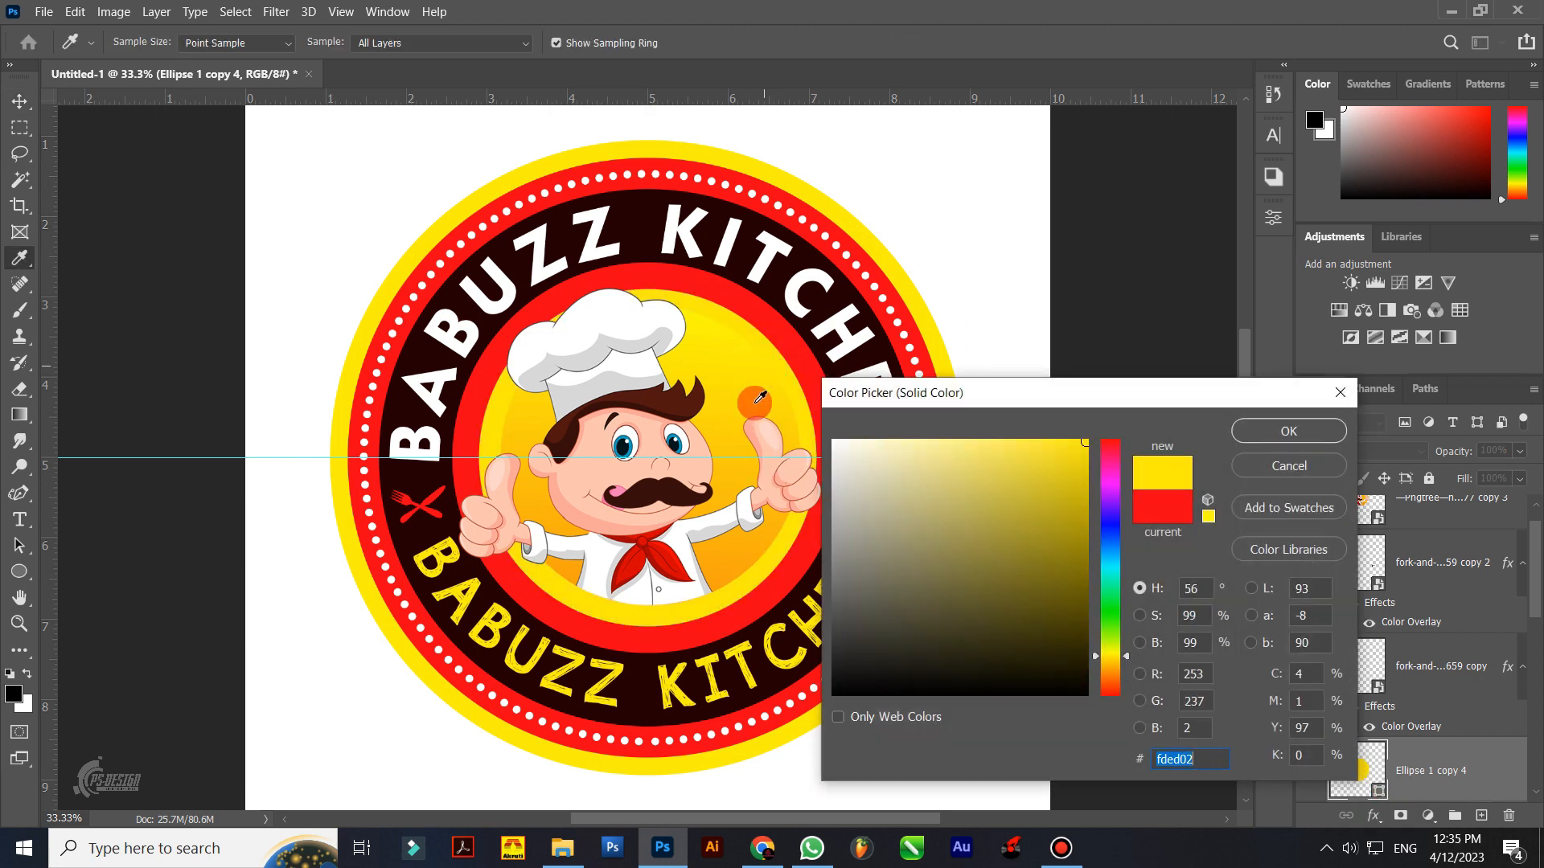
drag(656, 476, 665, 551)
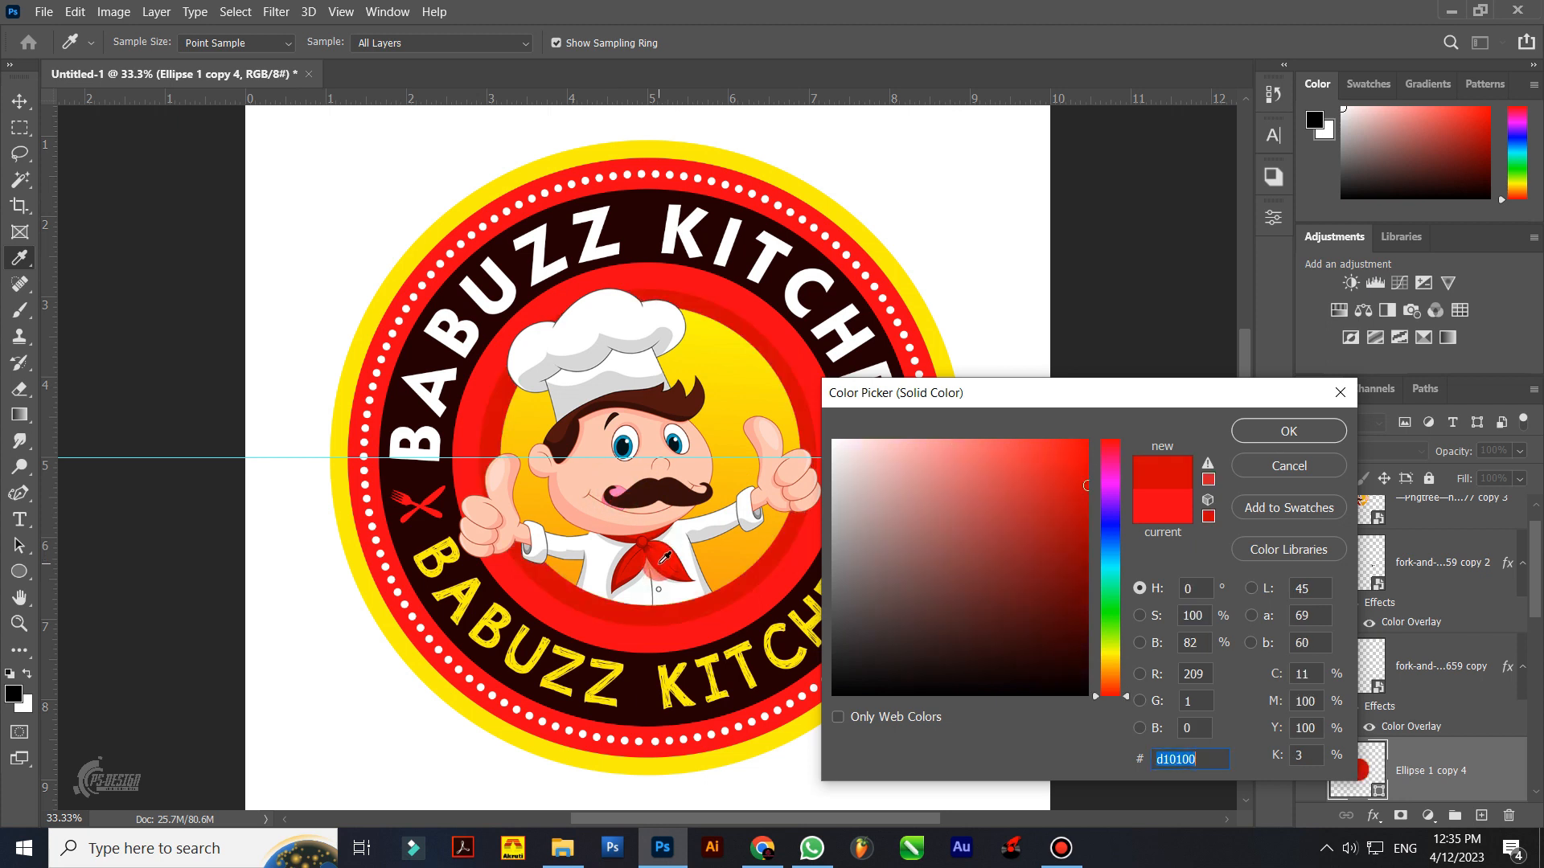
click(1242, 432)
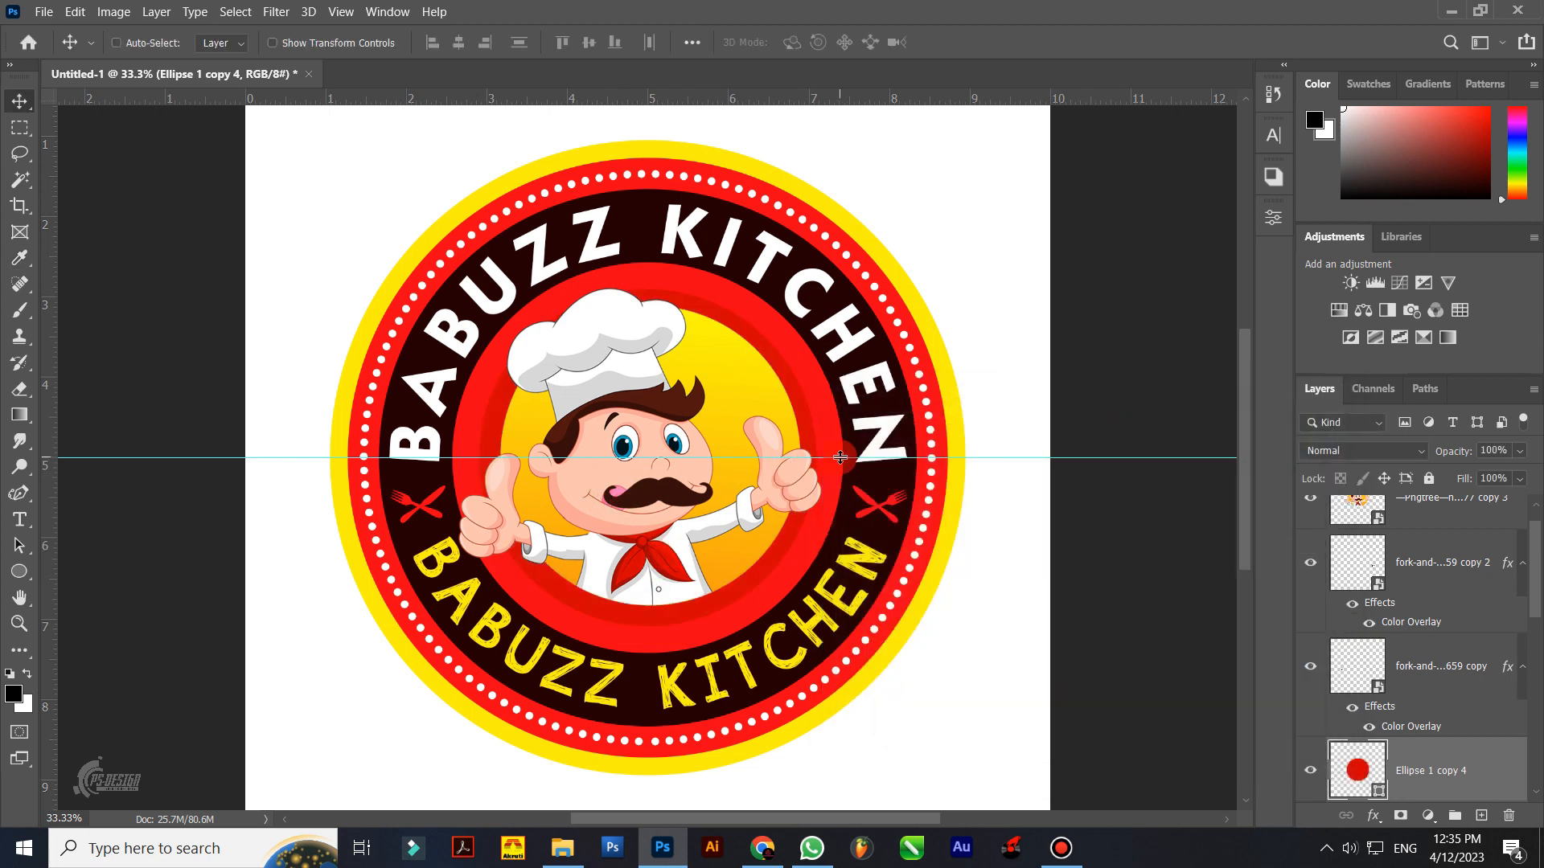
Step: Select the logo's layers across the canvas and put them into one group
key(ctrl+minus)
ctrl+click(1072, 475)
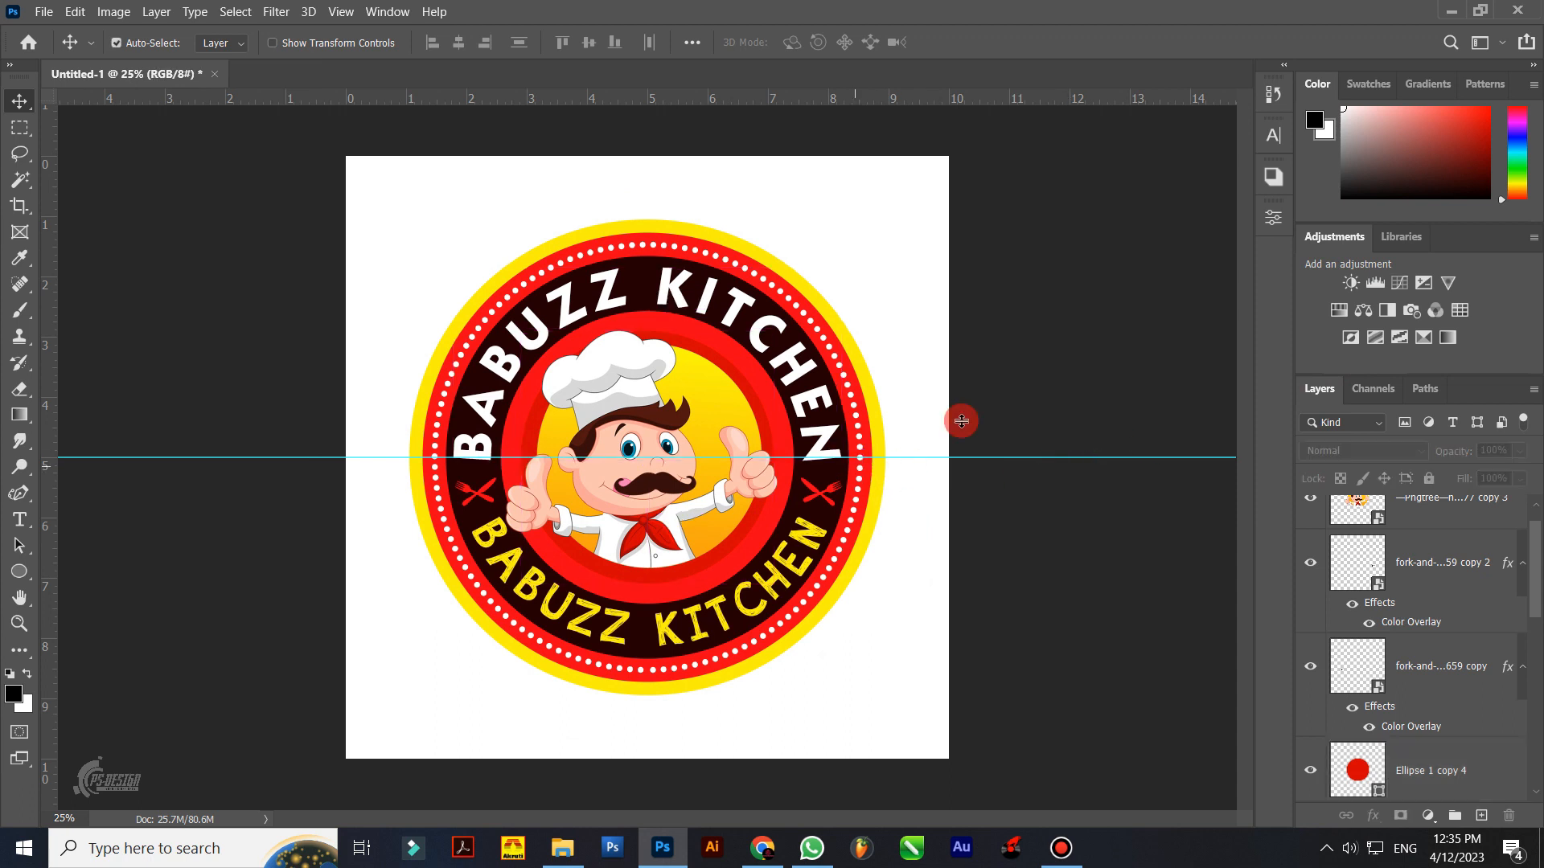
drag(923, 193, 423, 635)
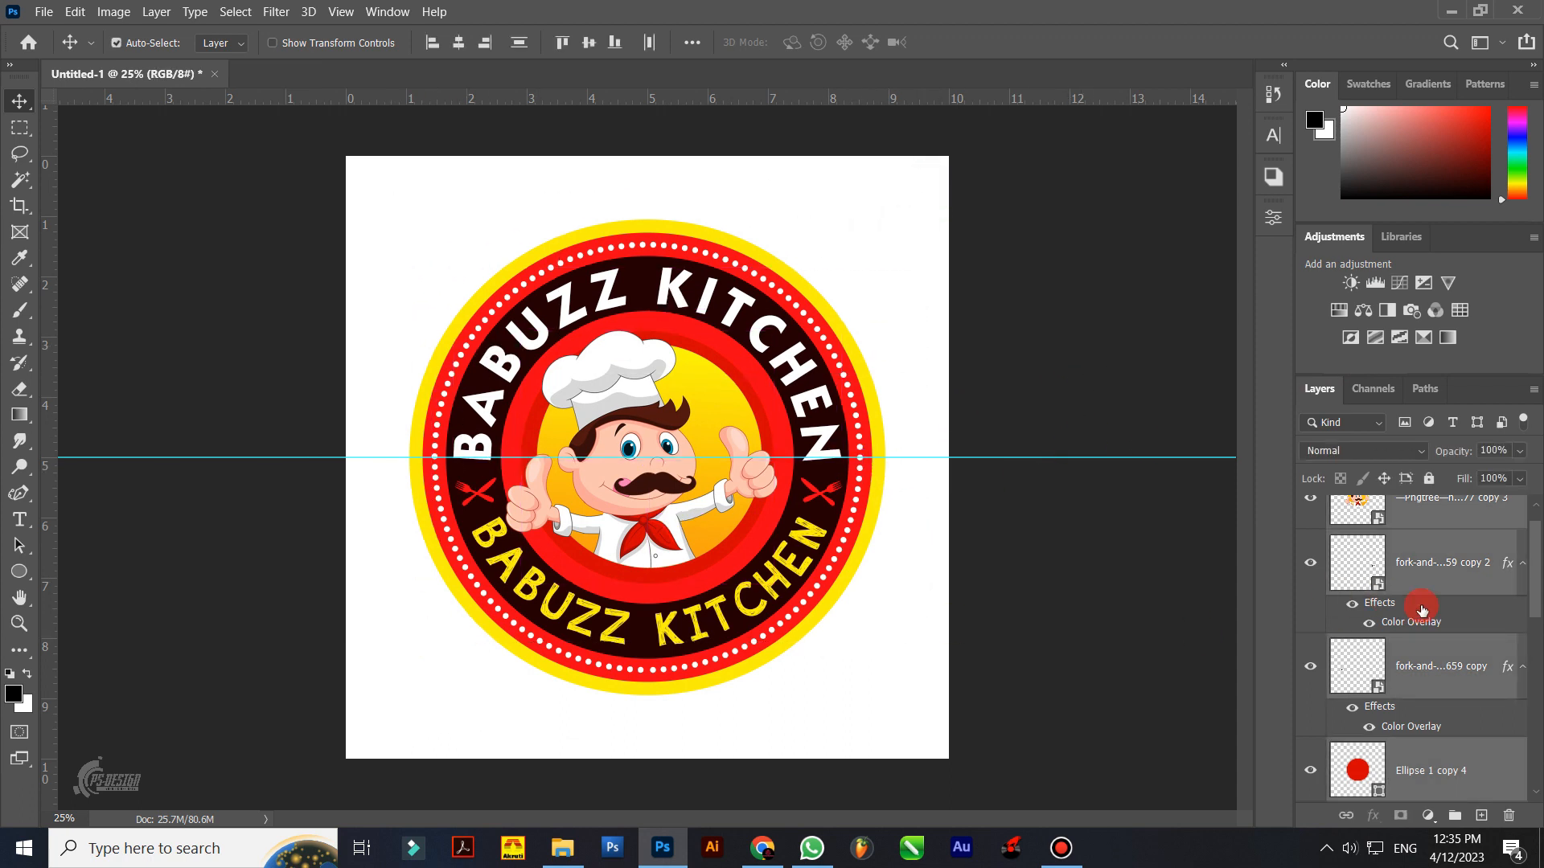
click(1452, 817)
Step: Unlock the yellow Ellipse 1 layer, move it into Group 1 at the very bottom, and collapse the group
click(1505, 552)
drag(1429, 561, 1422, 514)
click(1335, 508)
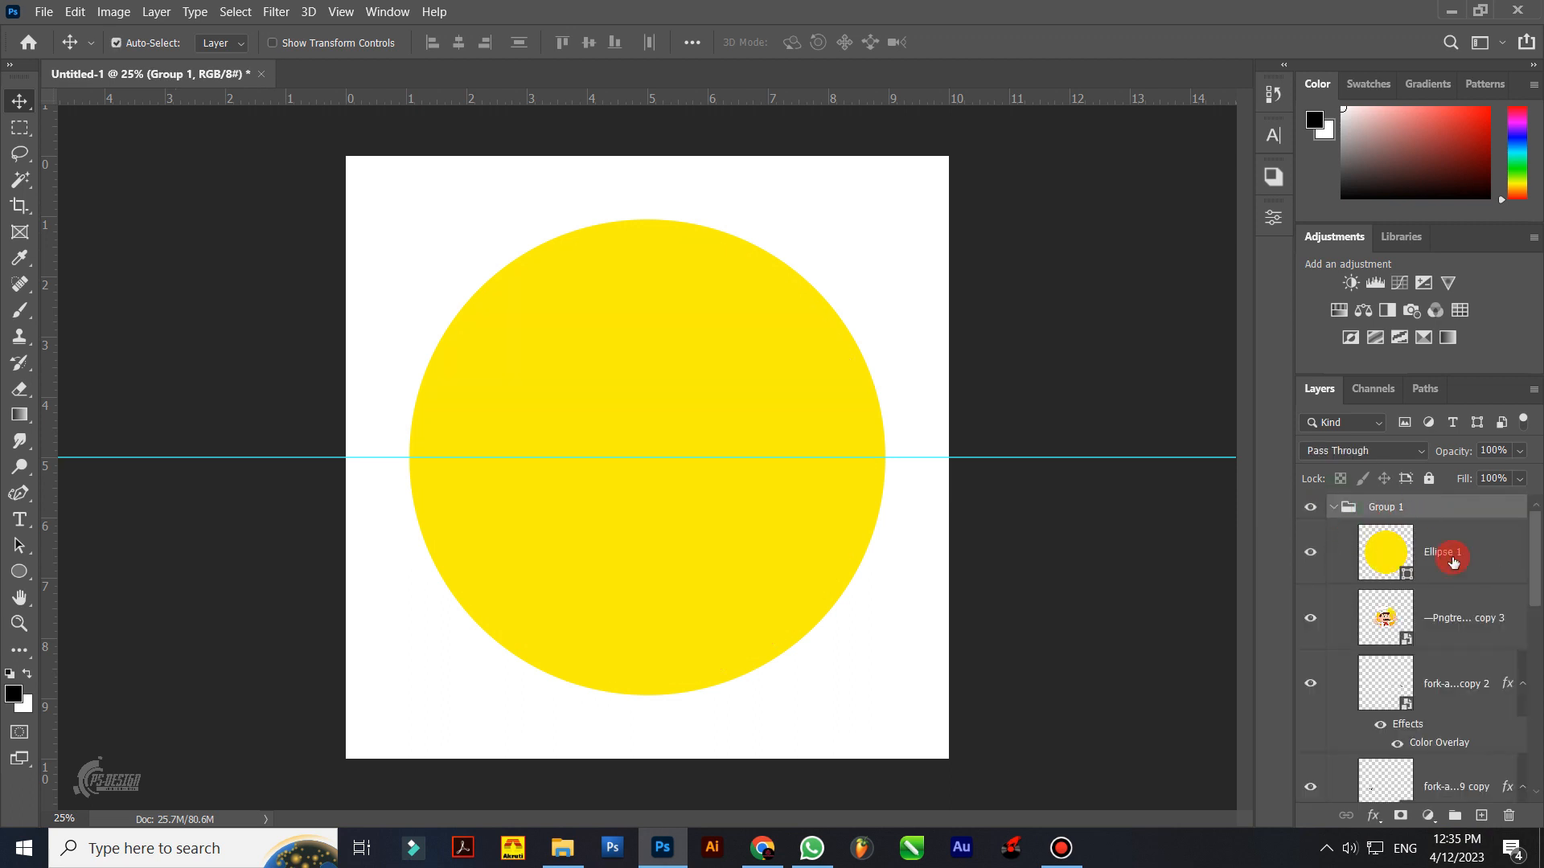
click(1452, 558)
key(ctrl+shift+bracketleft)
scroll(1456, 563, up, 3)
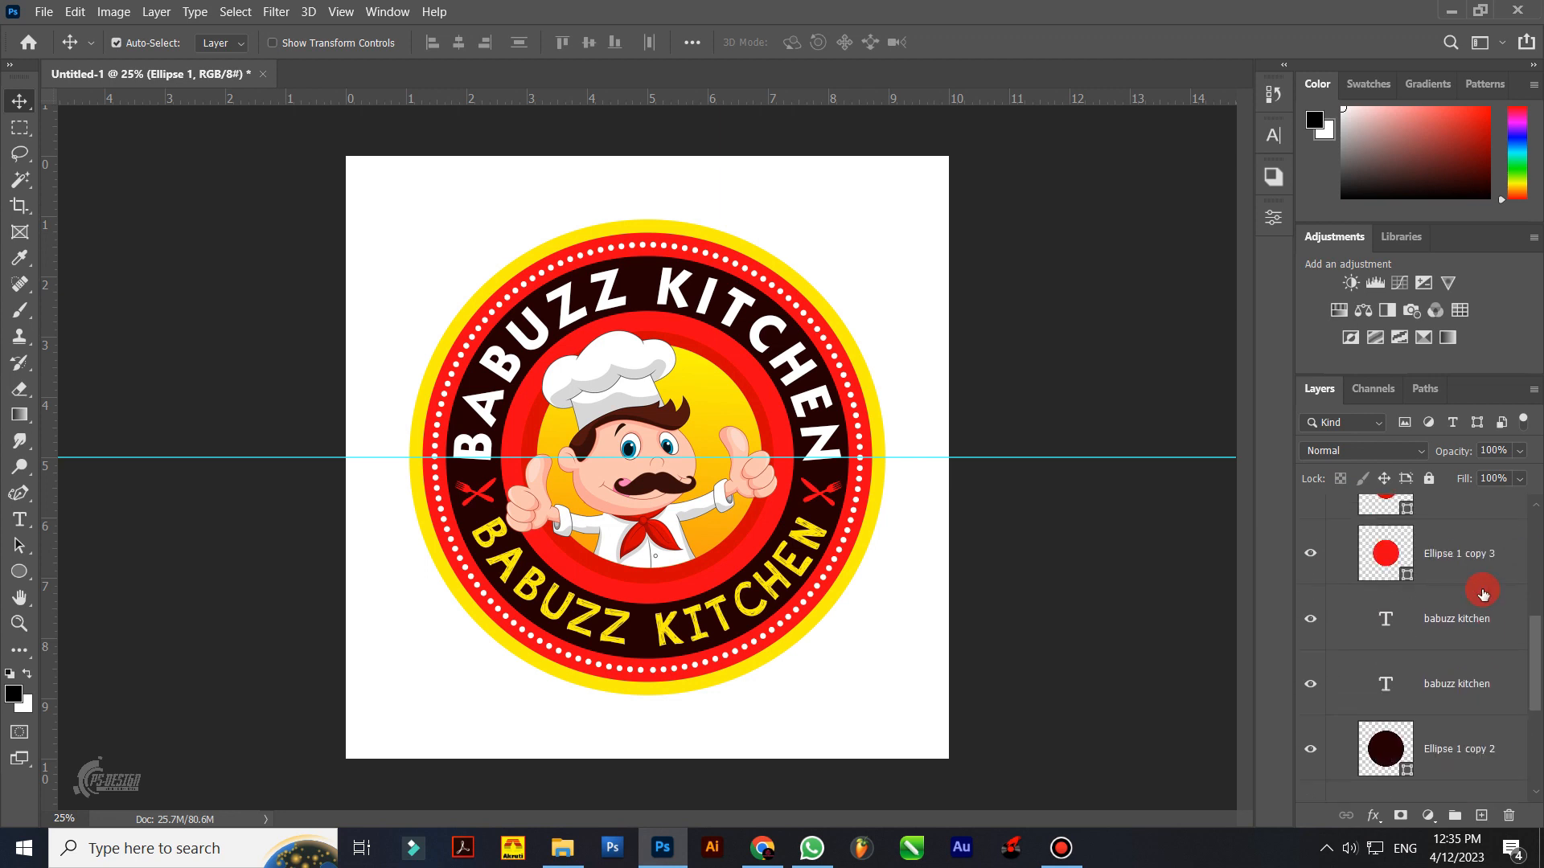
click(1334, 509)
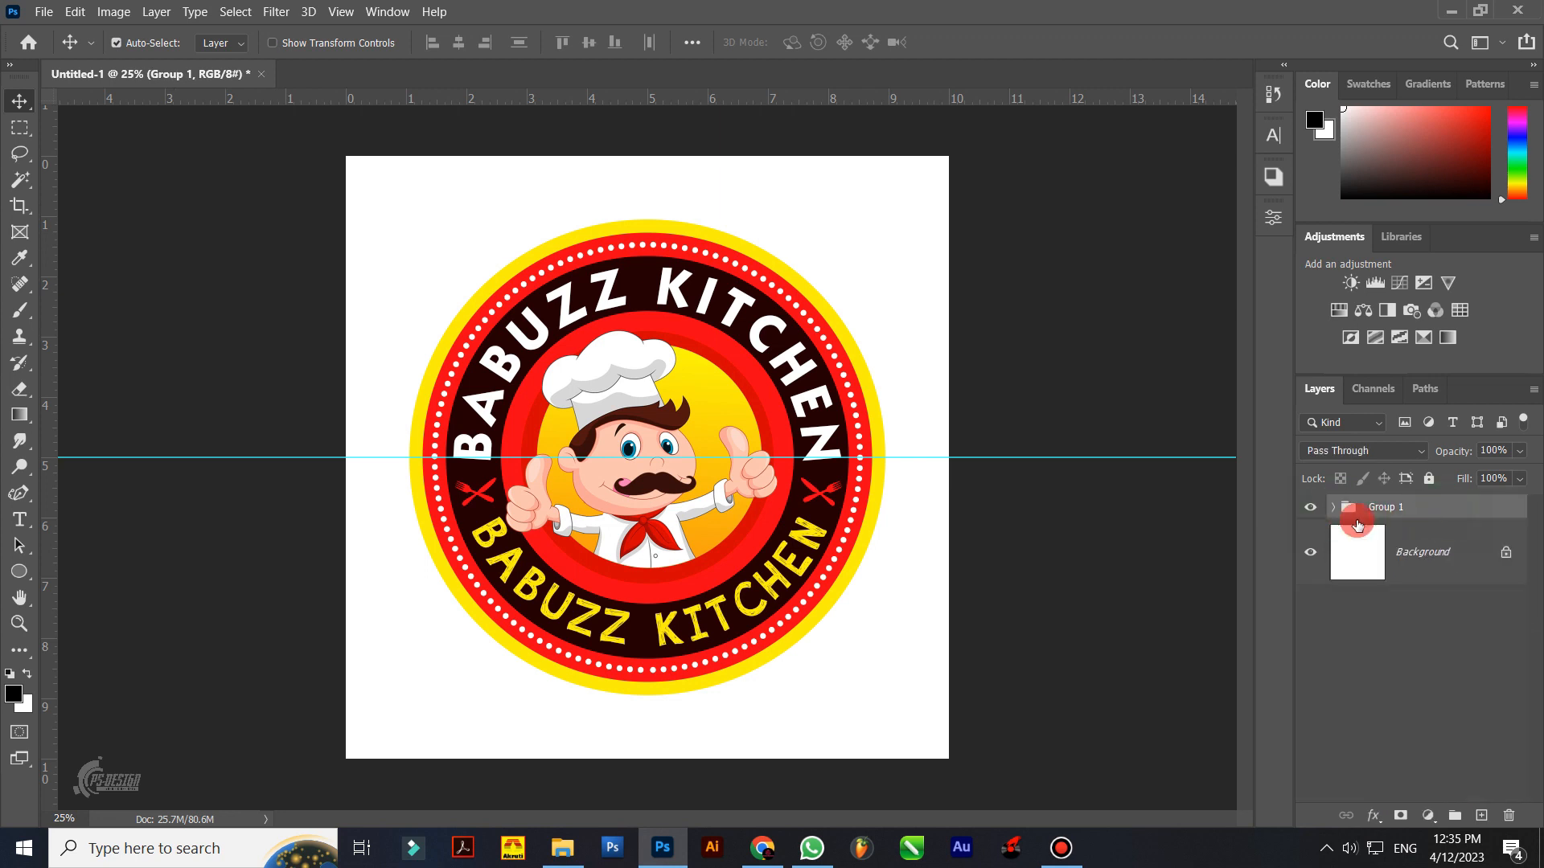
Step: Move the logo group up on the canvas and scale it down to about 7 in wide
key(ctrl+t)
drag(695, 416, 693, 370)
drag(879, 678, 844, 644)
drag(664, 532, 665, 514)
key(ctrl+z)
scroll(1431, 681, up, 2)
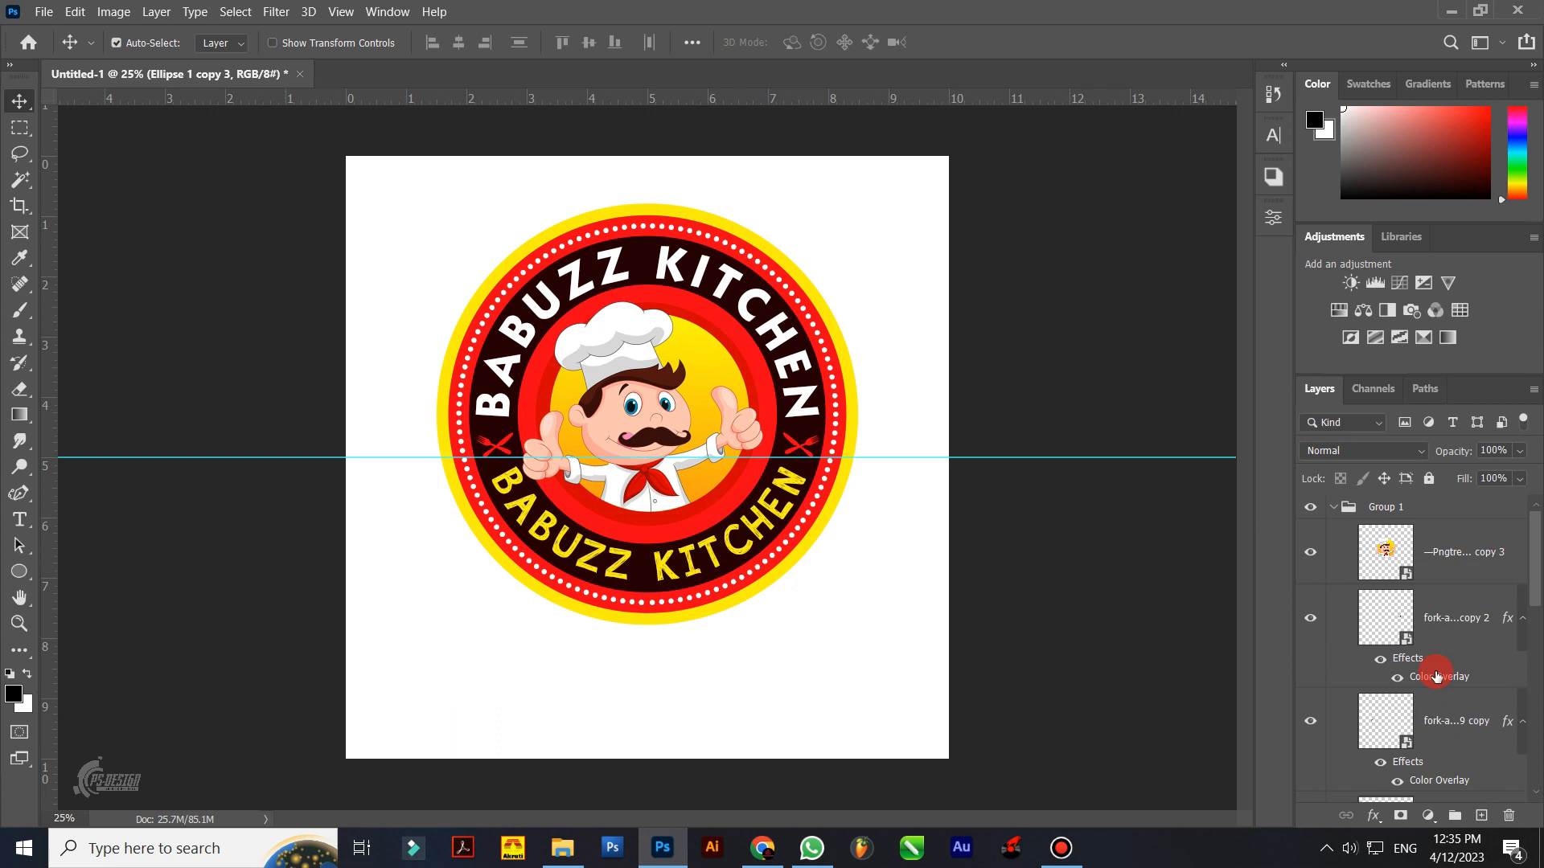
click(1336, 509)
drag(896, 251, 483, 521)
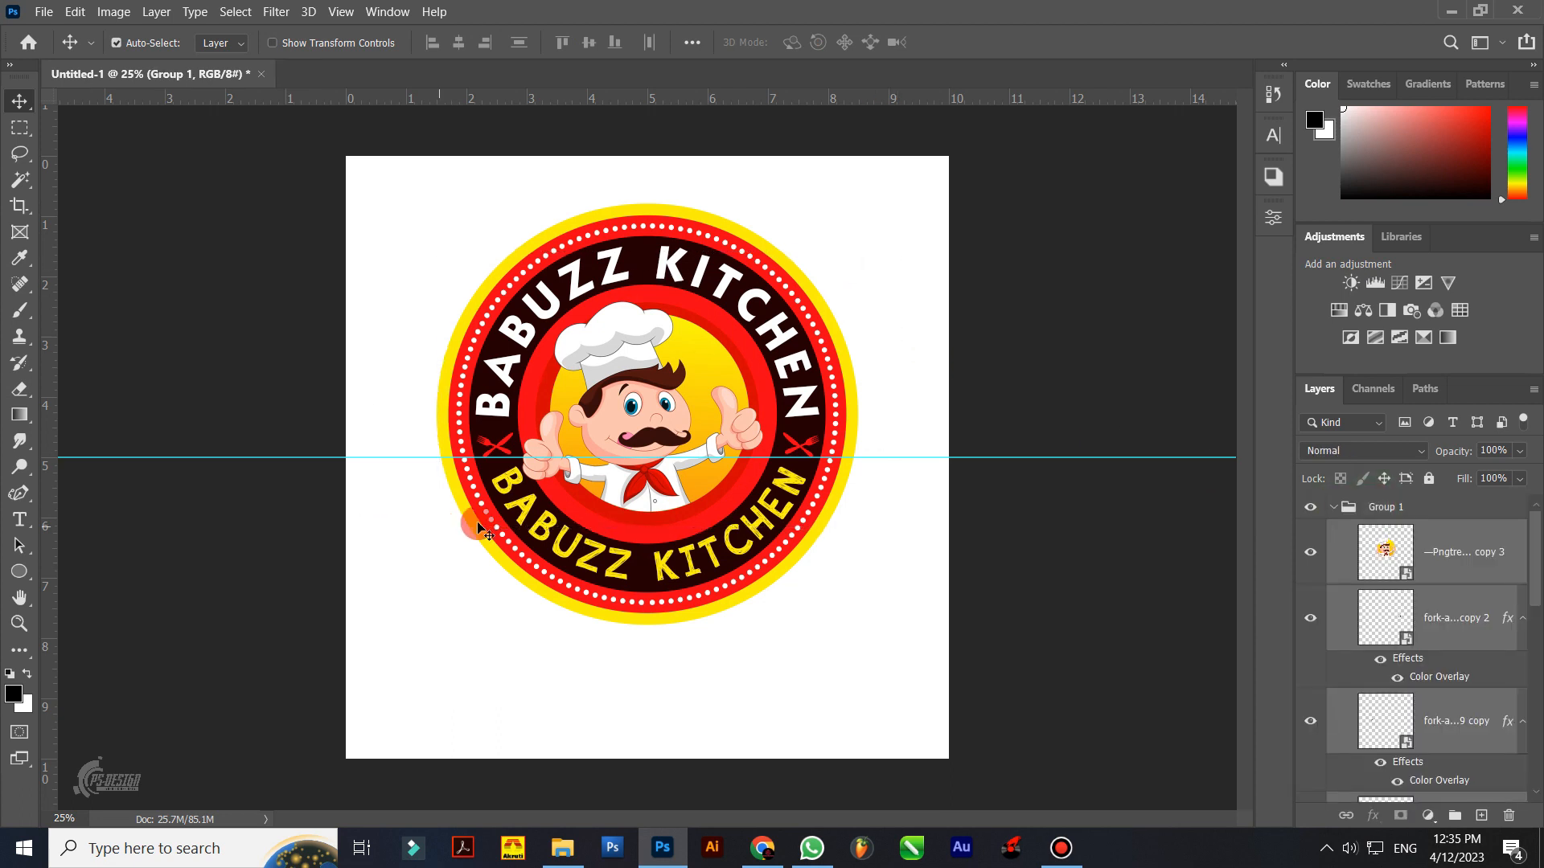
Step: Move the whole logo group slightly further up, keeping it horizontally centred, and deselect it
click(1334, 507)
key(ctrl+t)
drag(709, 412, 708, 400)
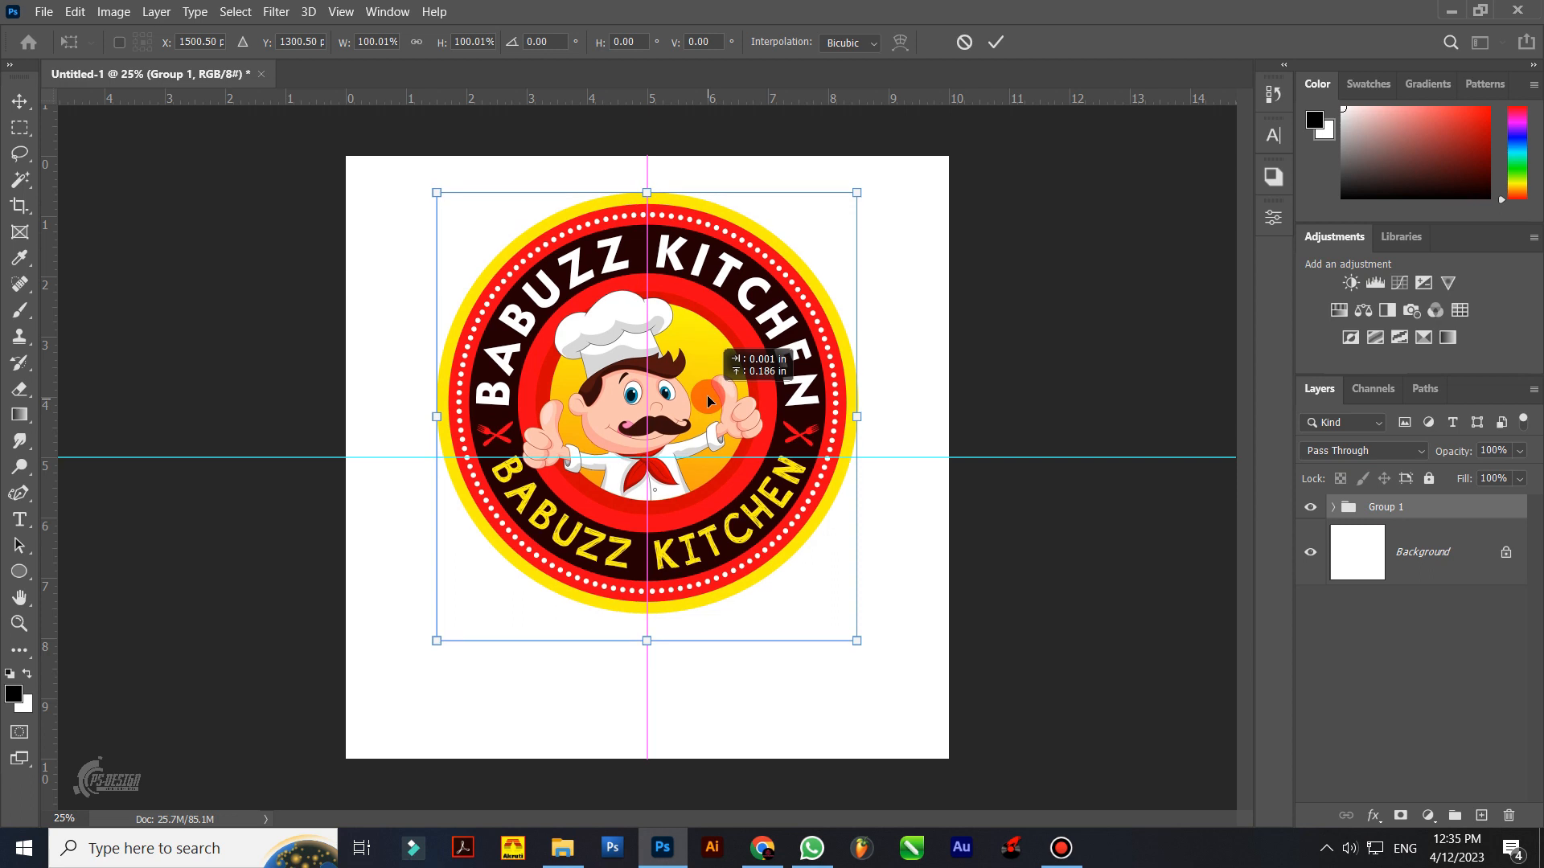
click(885, 576)
click(1061, 848)
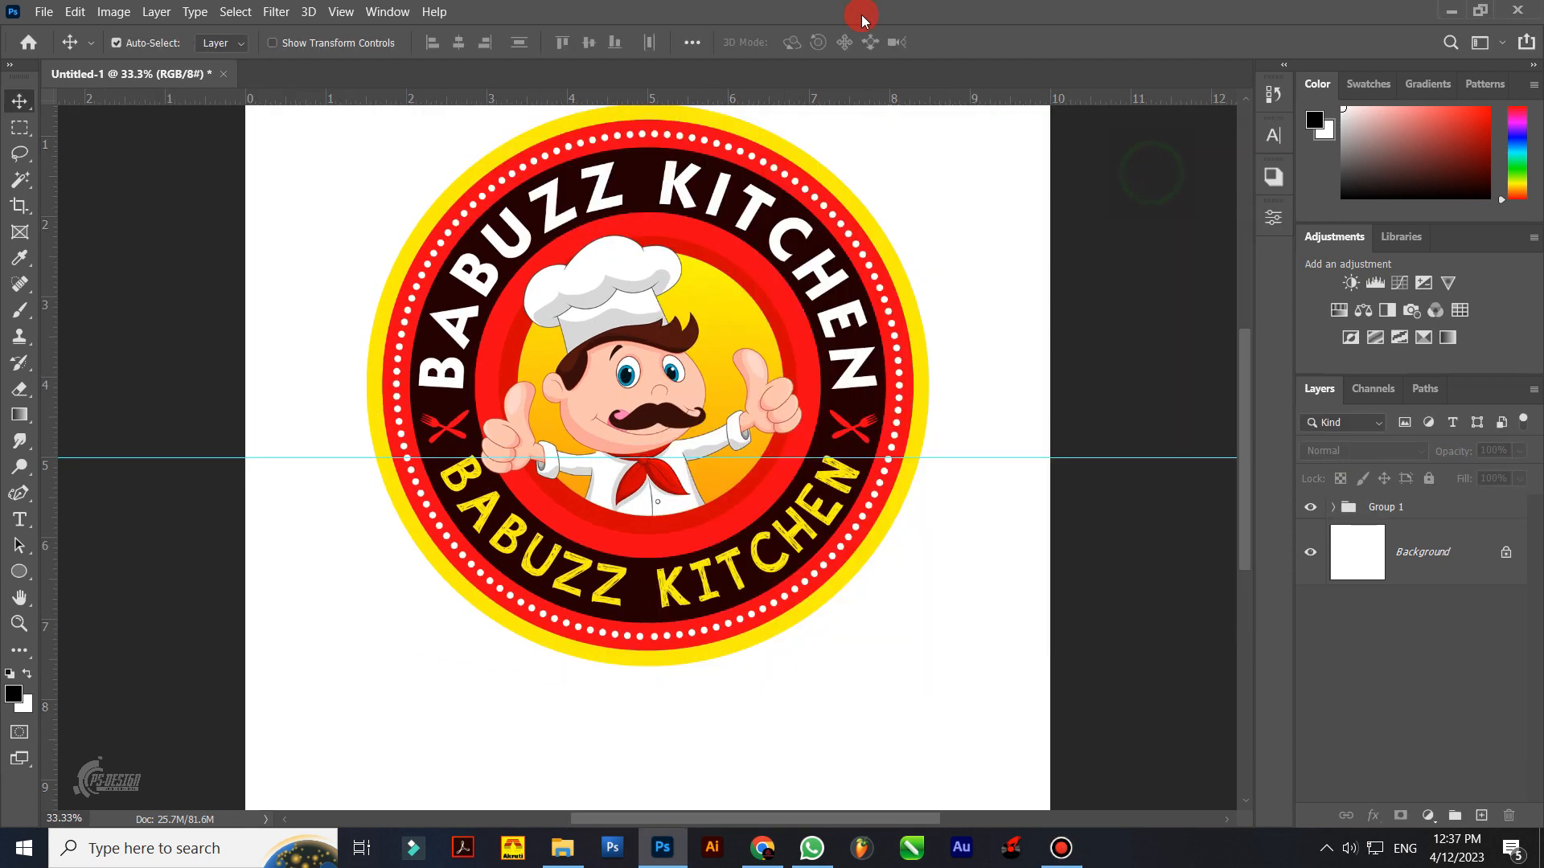
Step: Draw a black rectangle about 8.91 × 1.11 in below the logo, on a layer directly above the background
scroll(659, 675, down, 2)
click(27, 566)
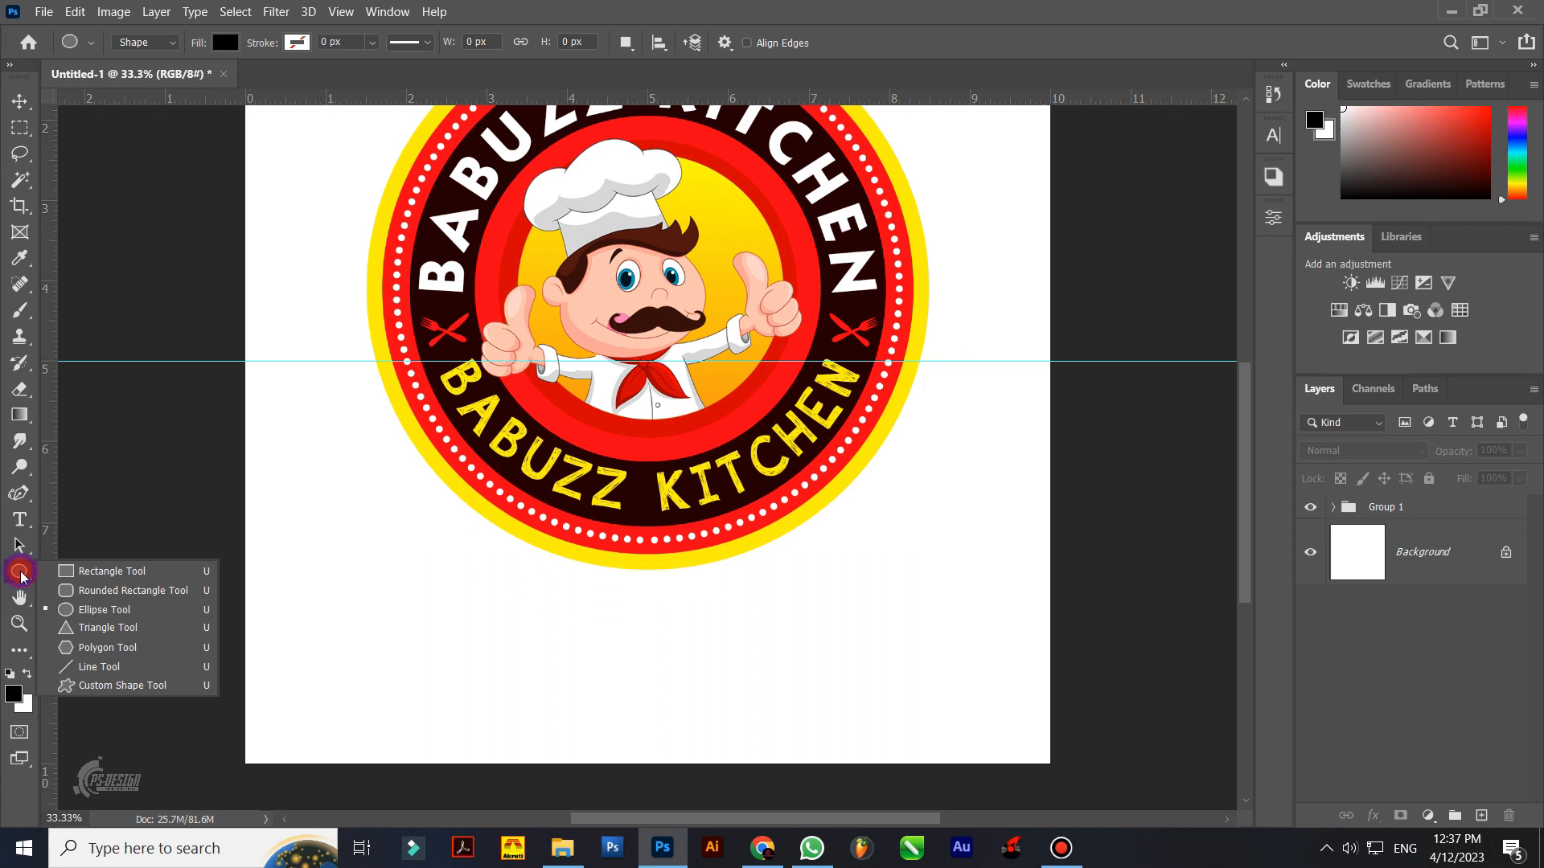
click(110, 571)
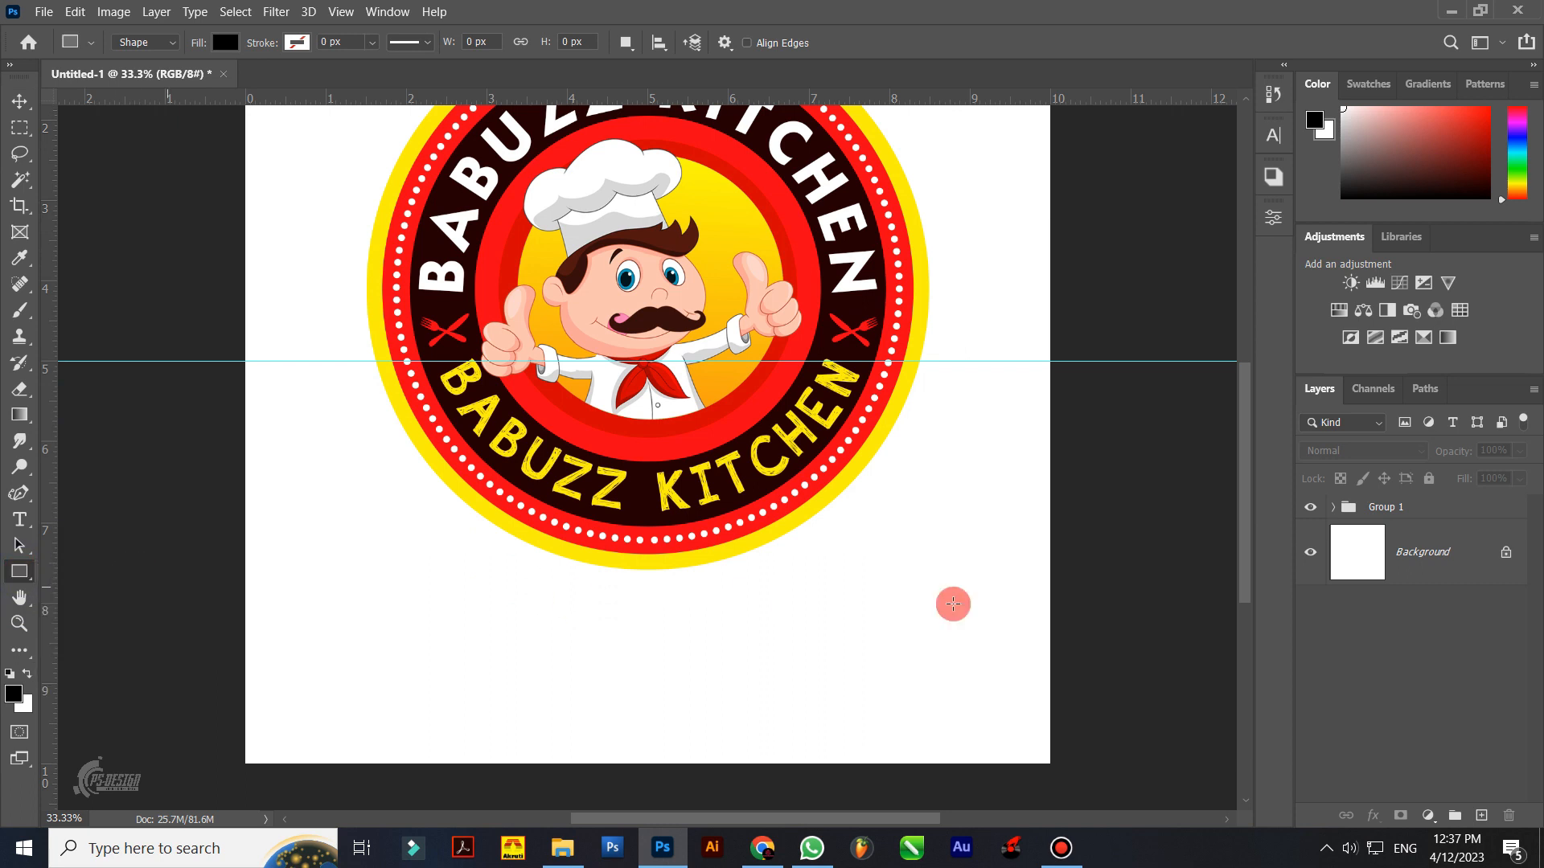
click(1423, 546)
drag(299, 589, 1026, 680)
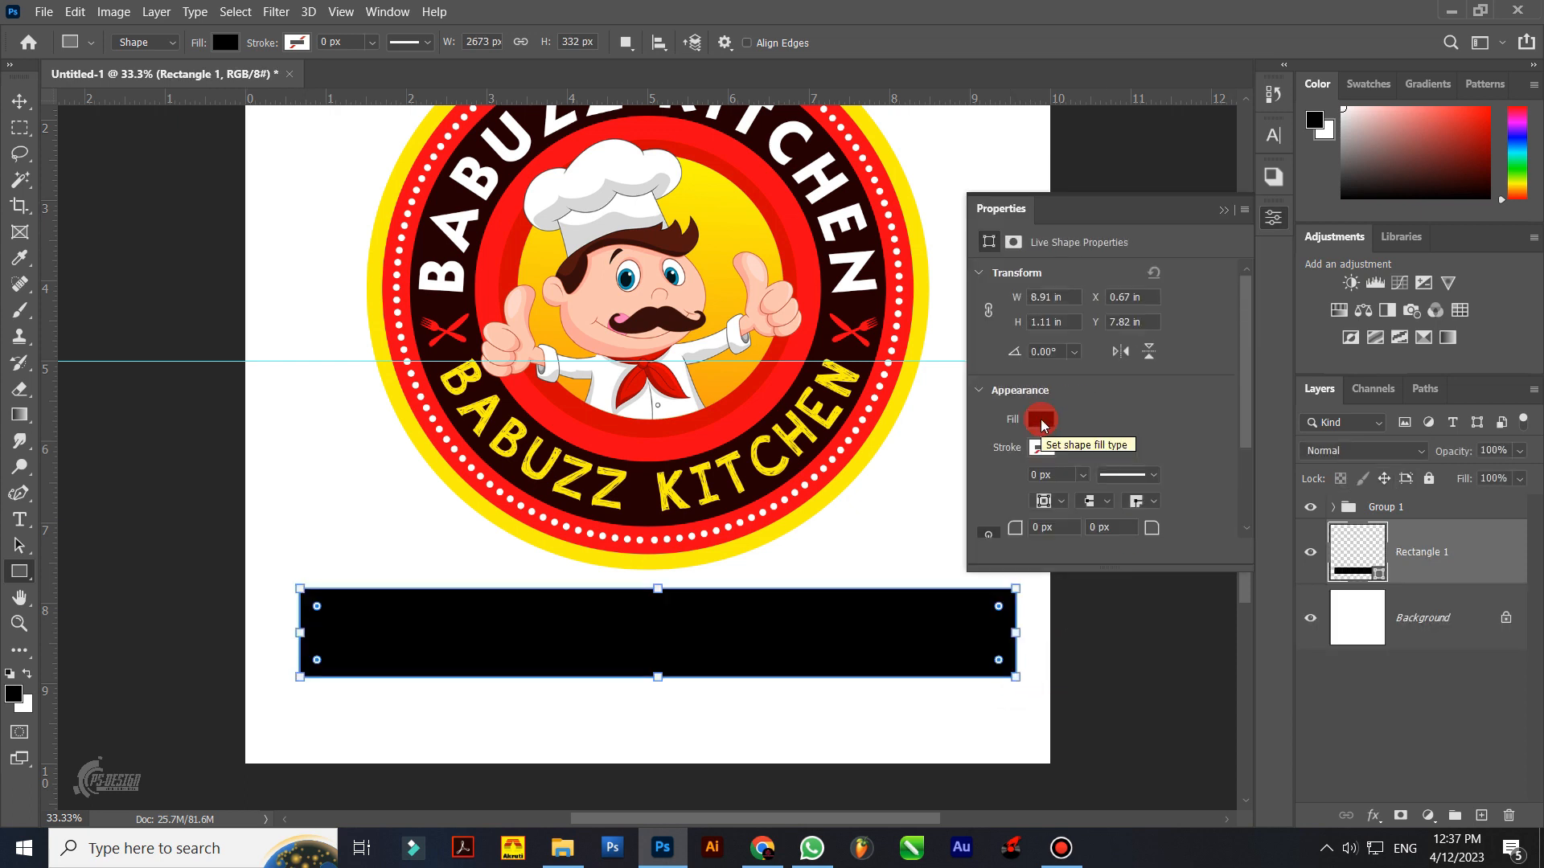
click(1223, 214)
Step: Slant the rectangle into a parallelogram by shifting its lower-left corner left and its upper-right corner right, about 2874 px wide overall
click(22, 545)
click(93, 549)
click(380, 639)
drag(279, 669, 329, 691)
drag(995, 580, 1020, 591)
key(ctrl+z)
click(534, 717)
drag(280, 664, 327, 696)
drag(297, 675, 273, 684)
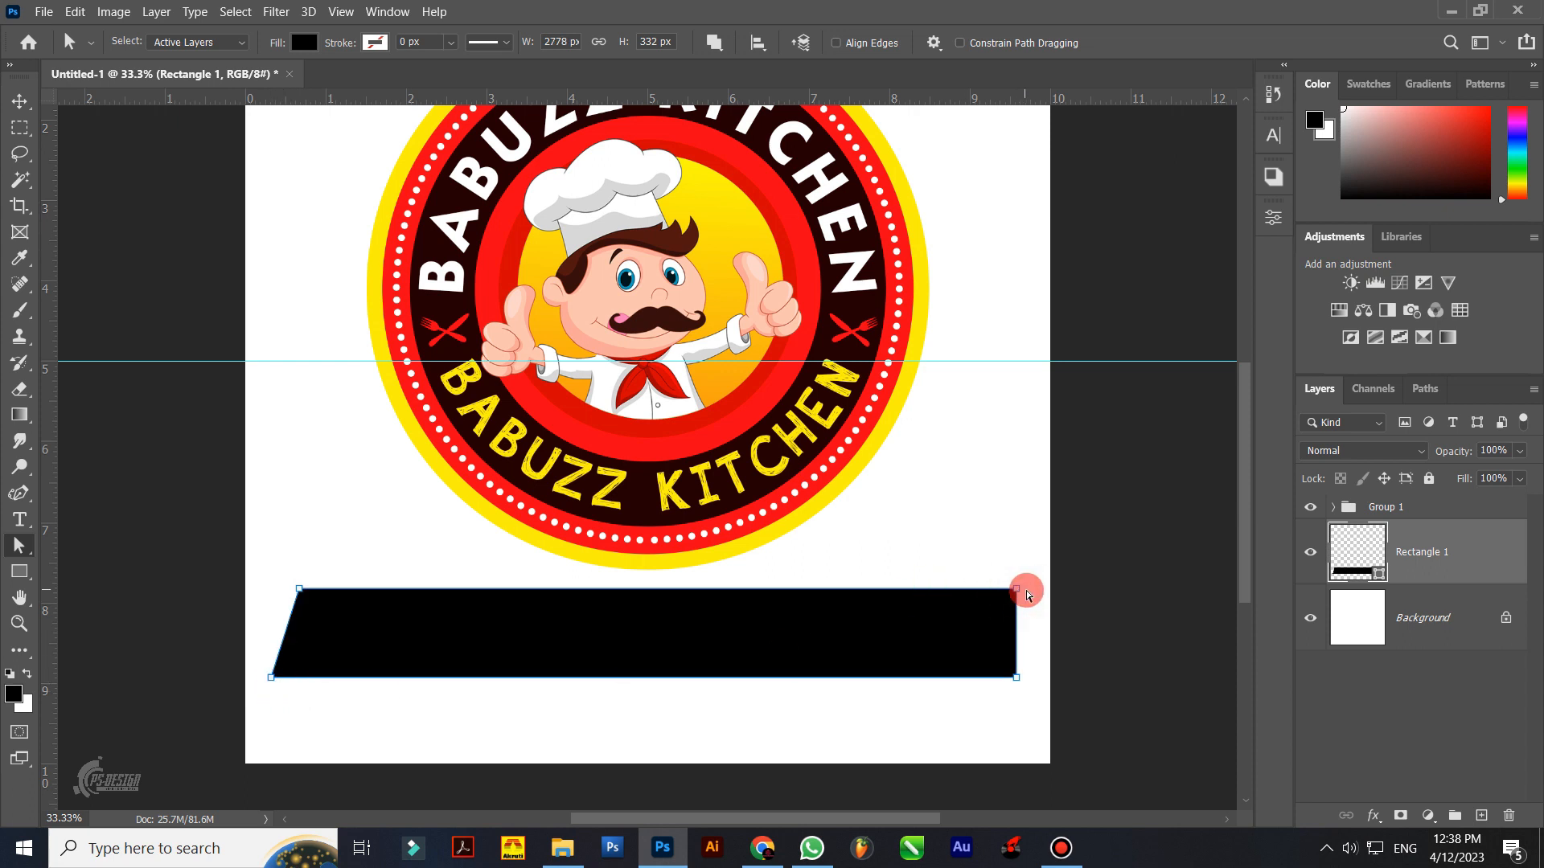
drag(1019, 592, 1043, 590)
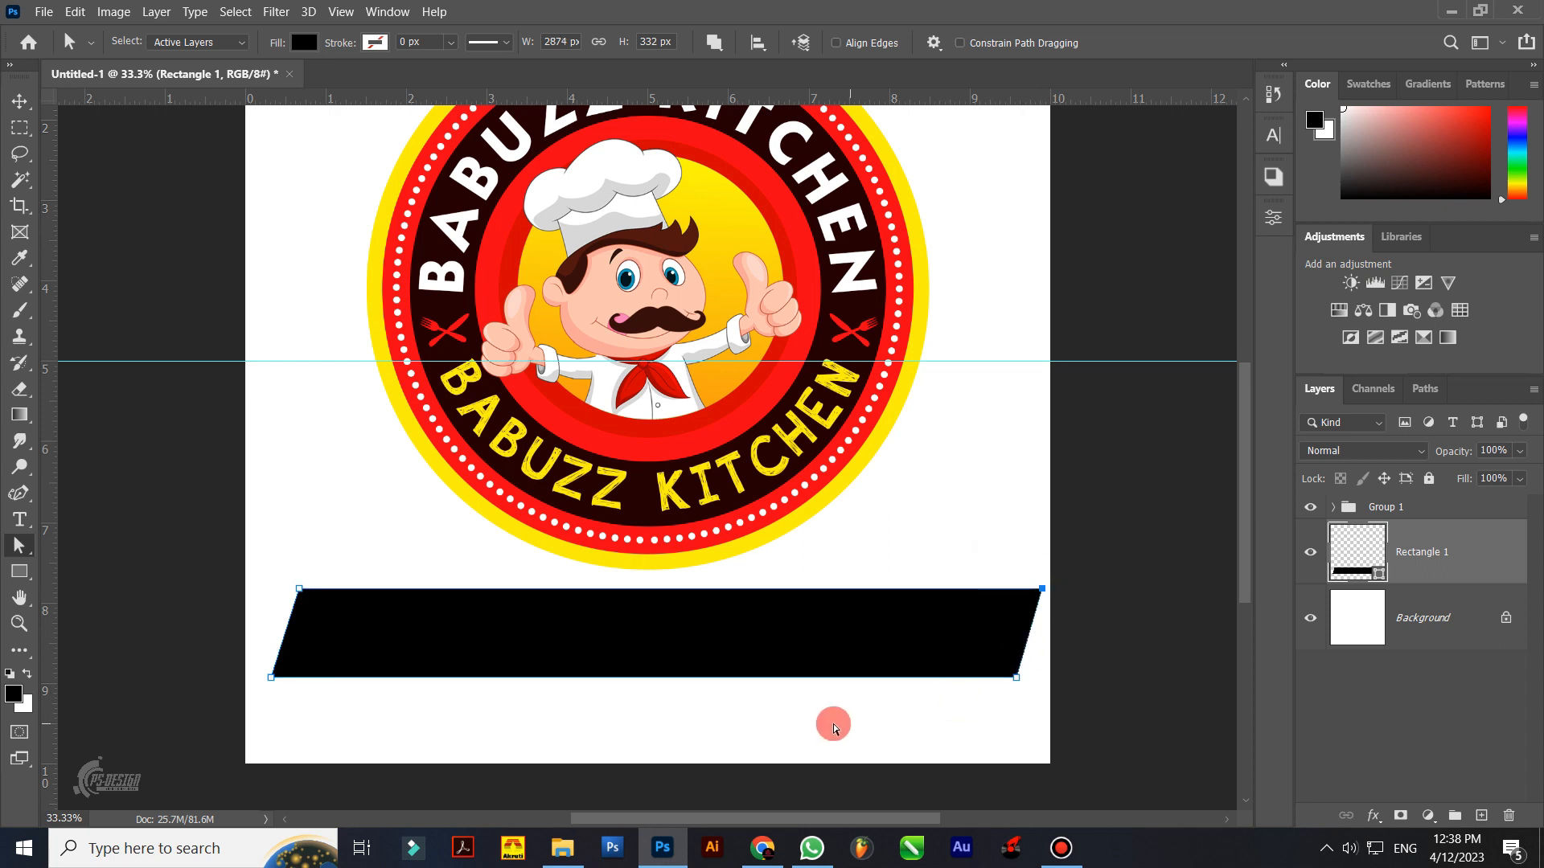
Step: Centre the black parallelogram horizontally on the canvas
key(v)
click(1161, 721)
click(792, 345)
click(460, 43)
Step: Scale the black parallelogram down slightly around its centre to about 9.1 in wide
key(ctrl+t)
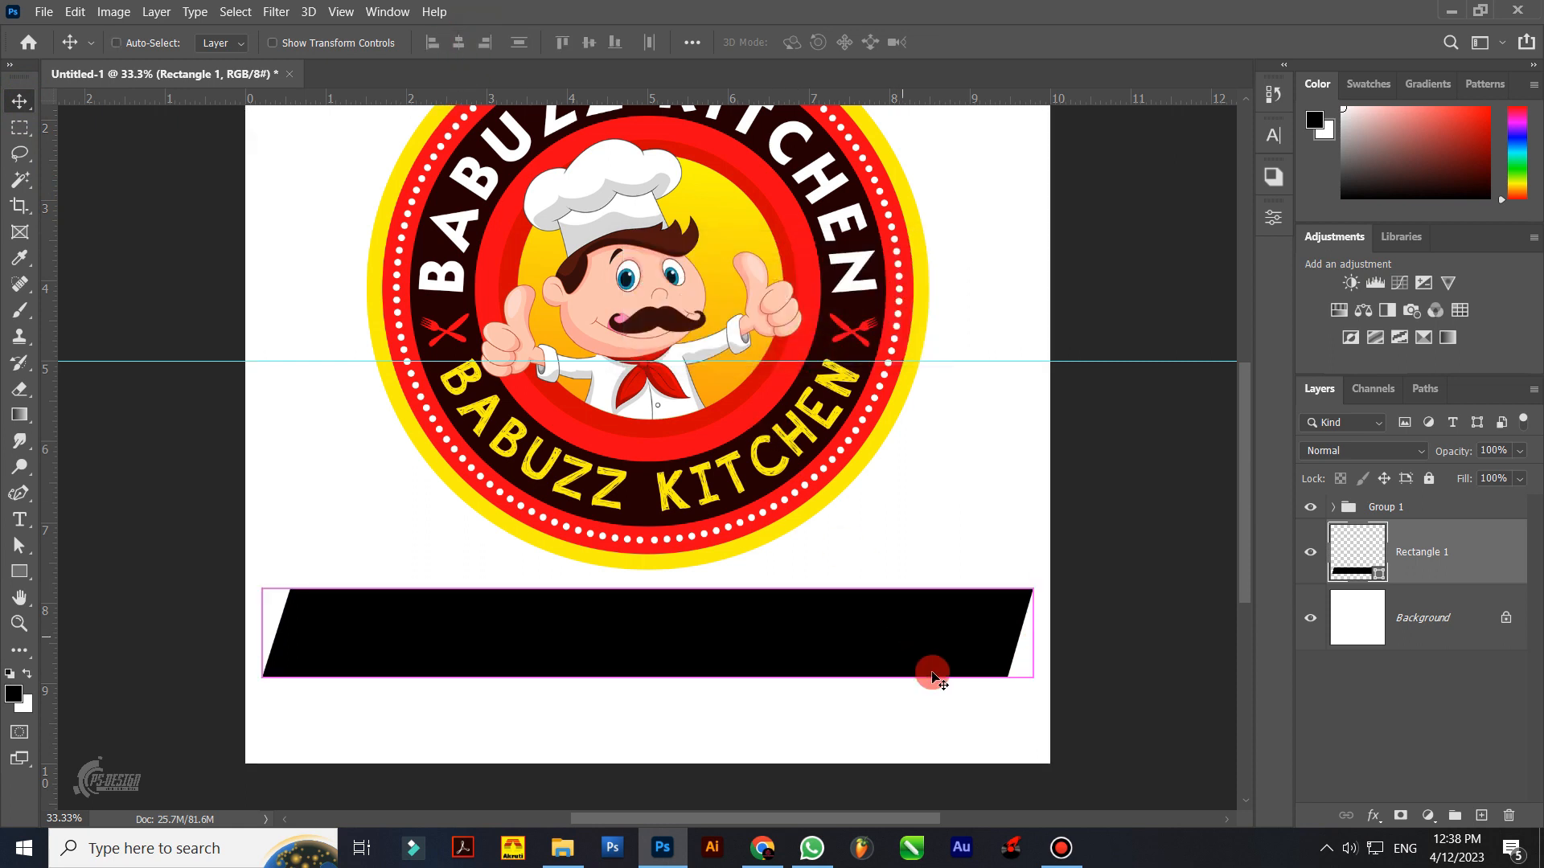
mouse_move(1034, 679)
mouse_down()
mouse_move(1002, 665)
mouse_move(1016, 684)
mouse_up()
key(Return)
key(ctrl+t)
key(Return)
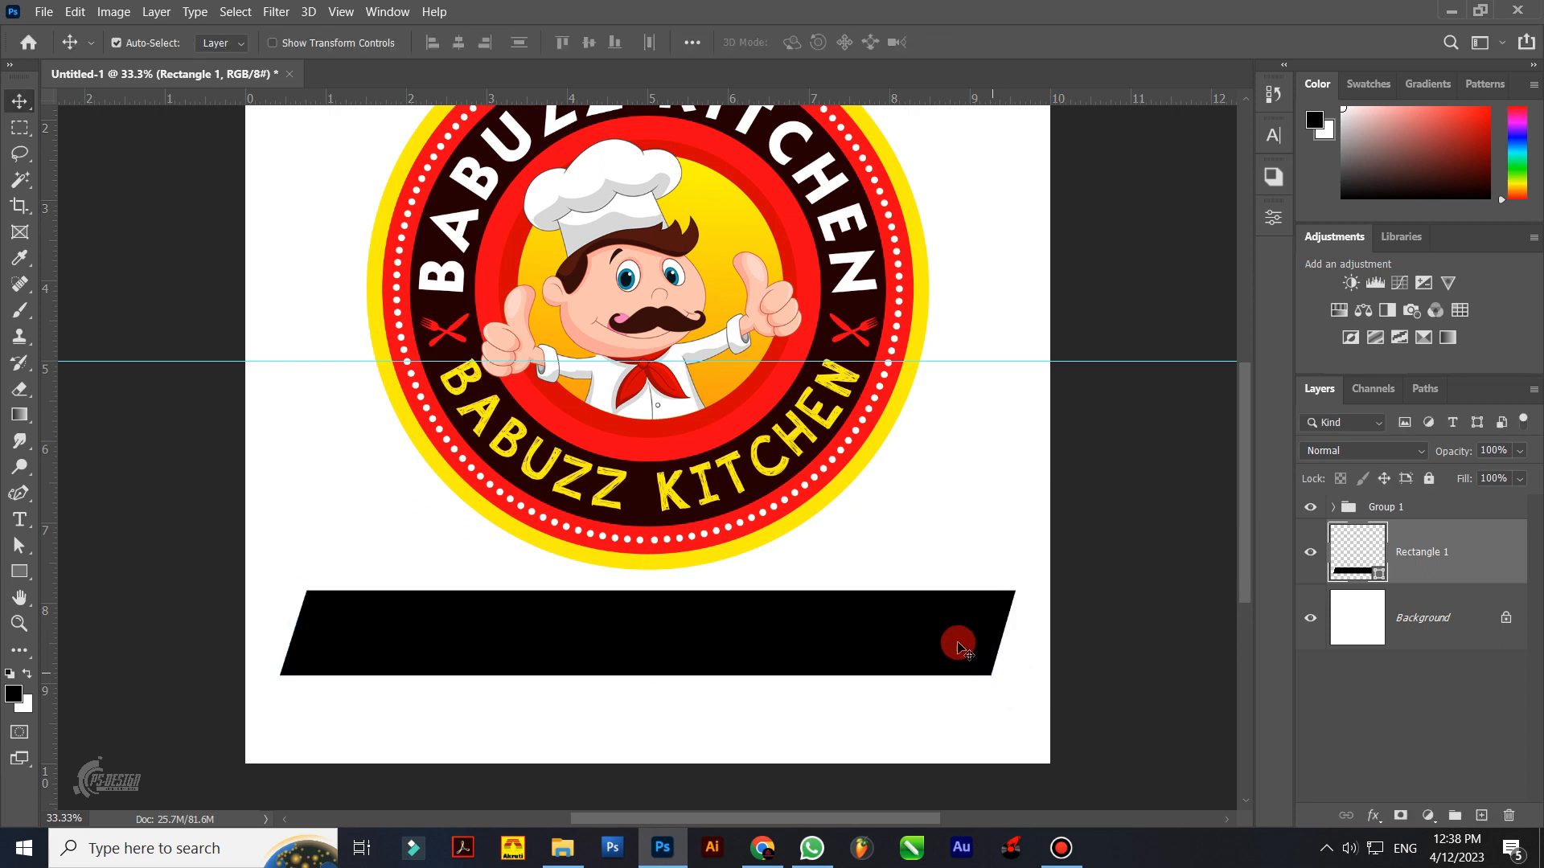
Step: Try the logo's bright red ring colour as the parallelogram's fill
double_click(1378, 573)
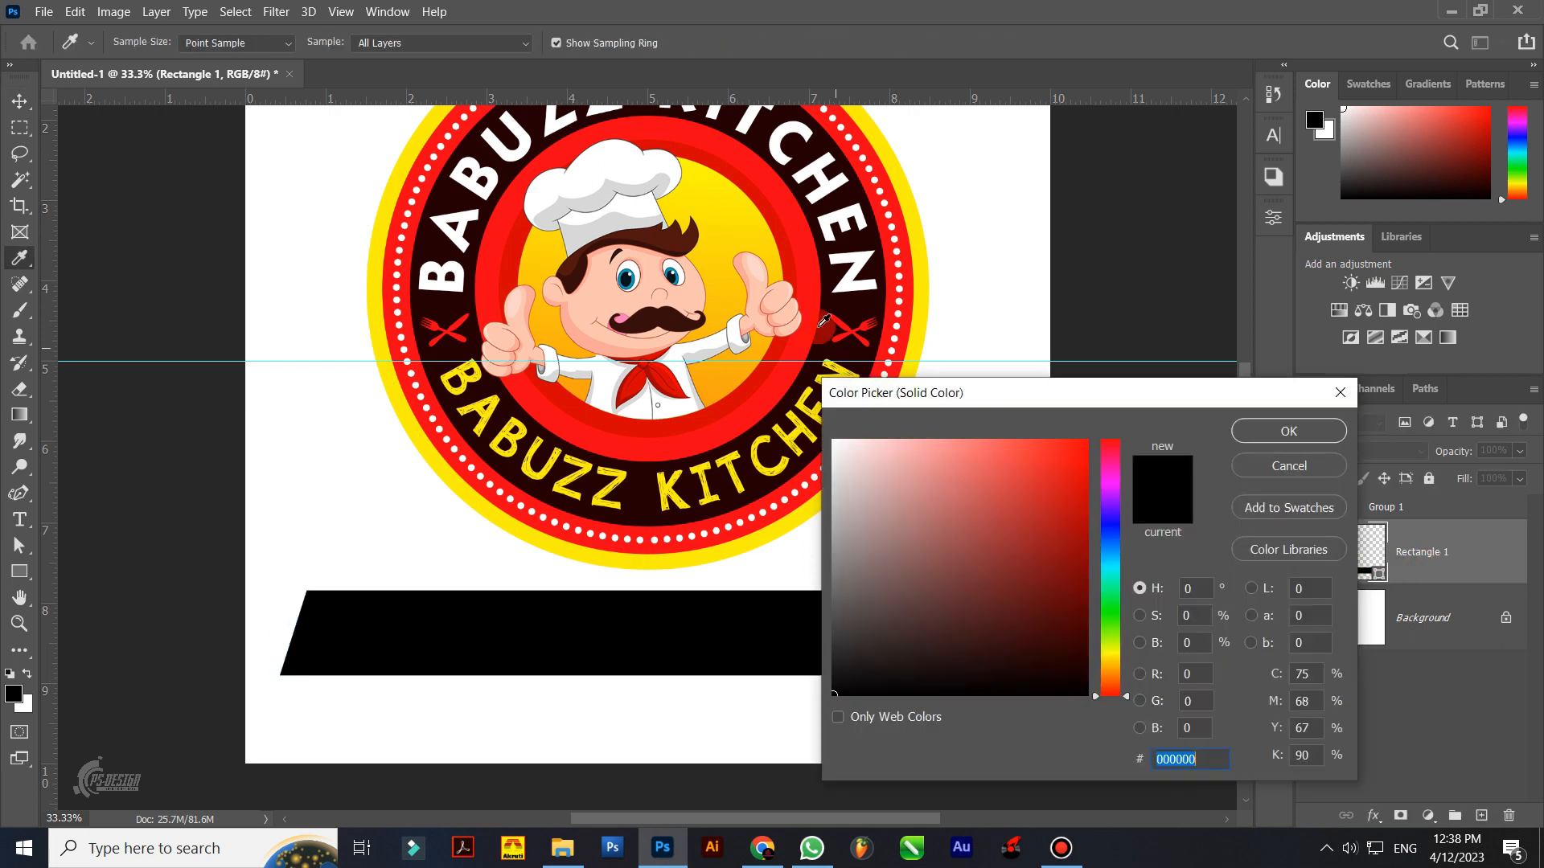
click(907, 333)
click(1289, 432)
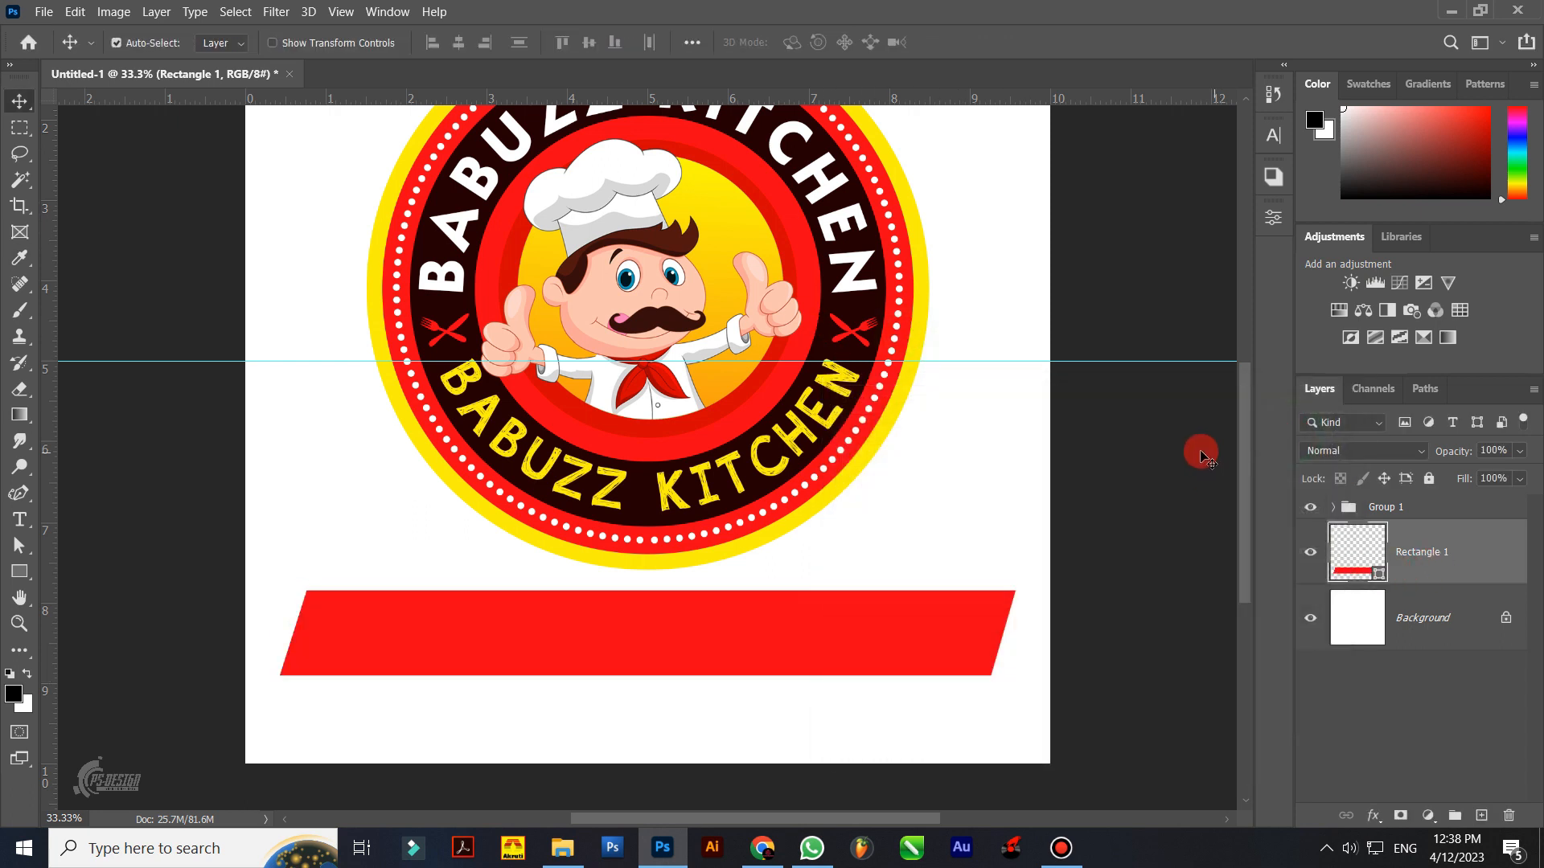
Step: Fill the parallelogram with yellow fff200, sampled from the logo's outer ring
double_click(1360, 567)
click(926, 271)
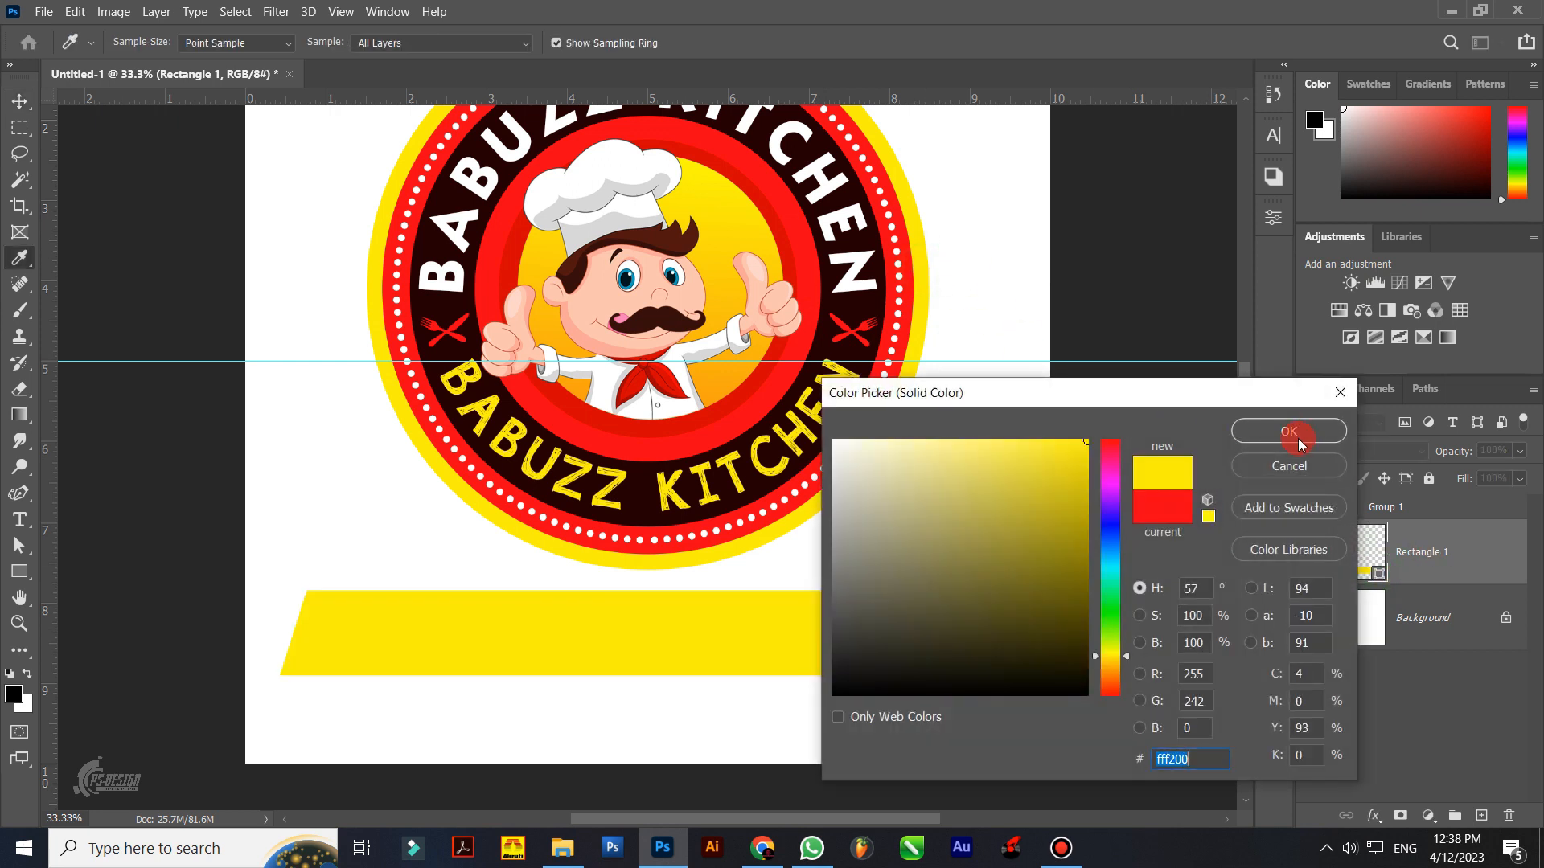
click(1292, 434)
Step: Try a duplicate of the yellow parallelogram filled with the logo's bright red, and discard the copy
key(ctrl+j)
key(ctrl+t)
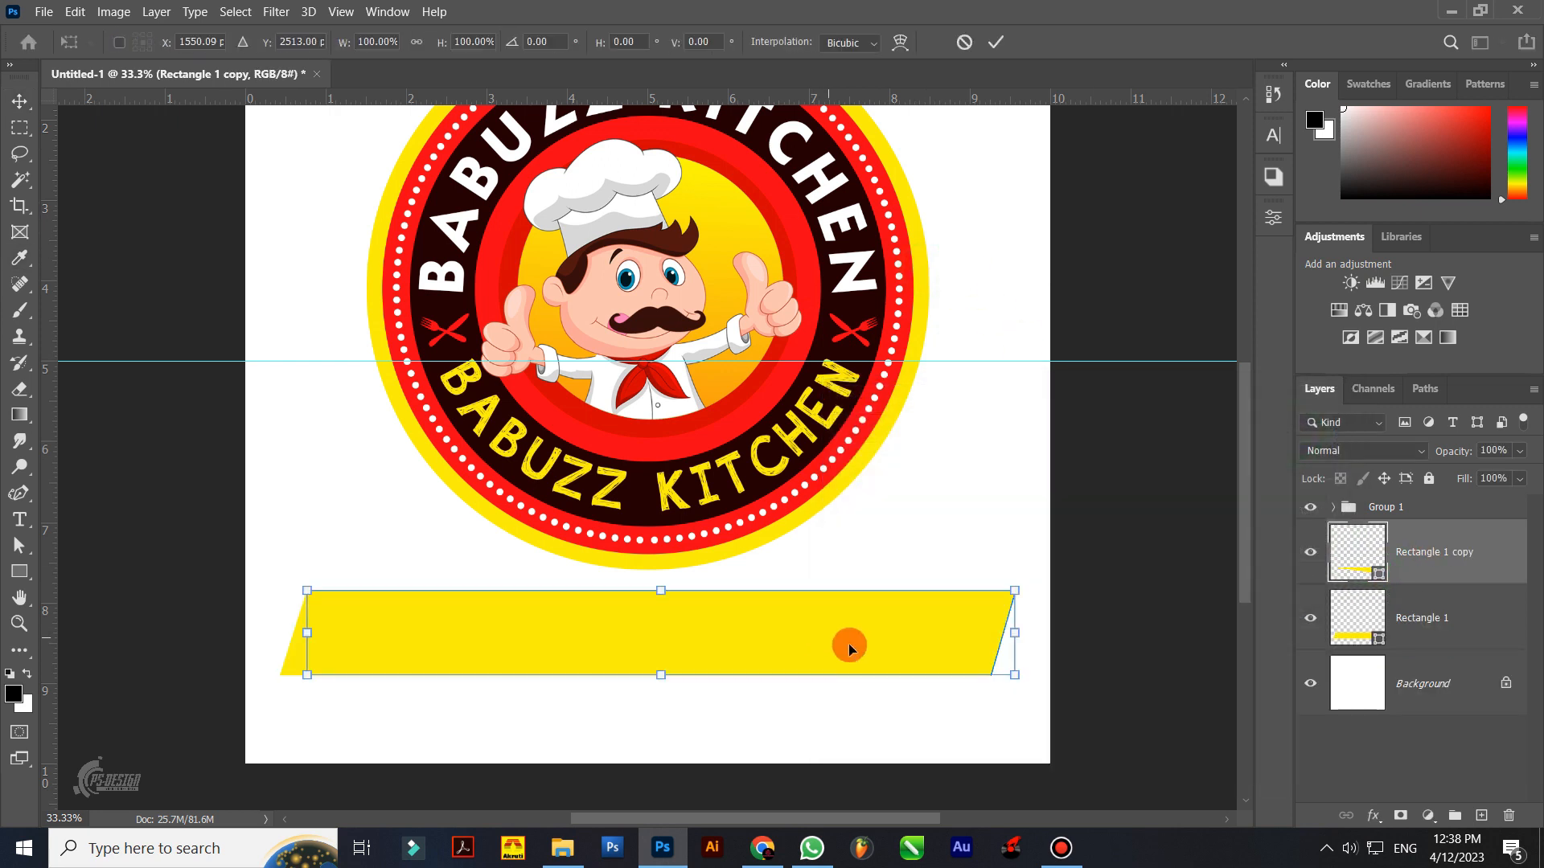
double_click(1375, 573)
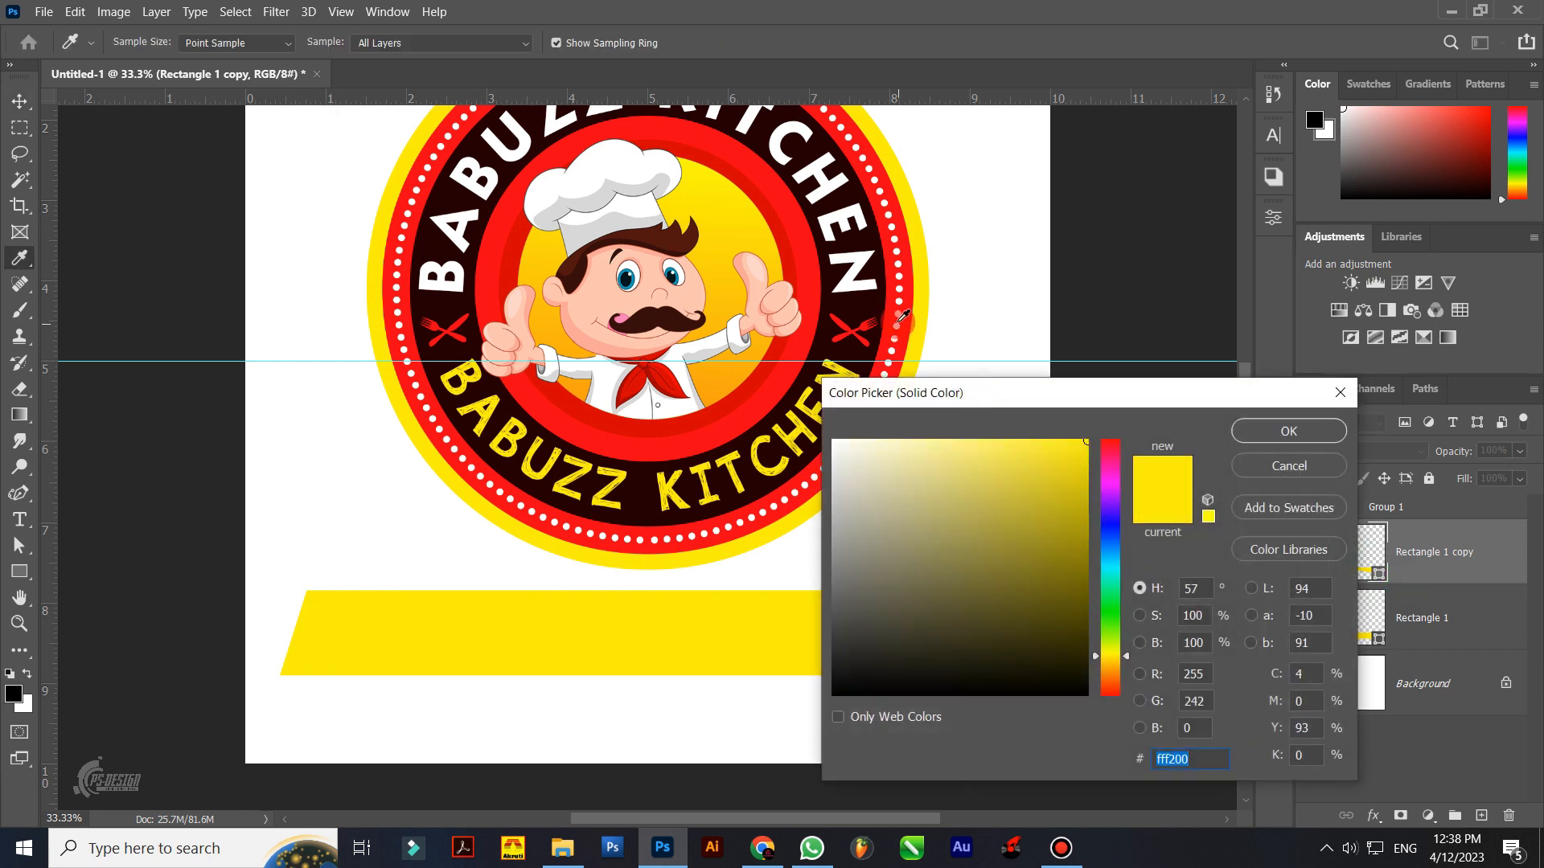
click(905, 322)
click(1274, 434)
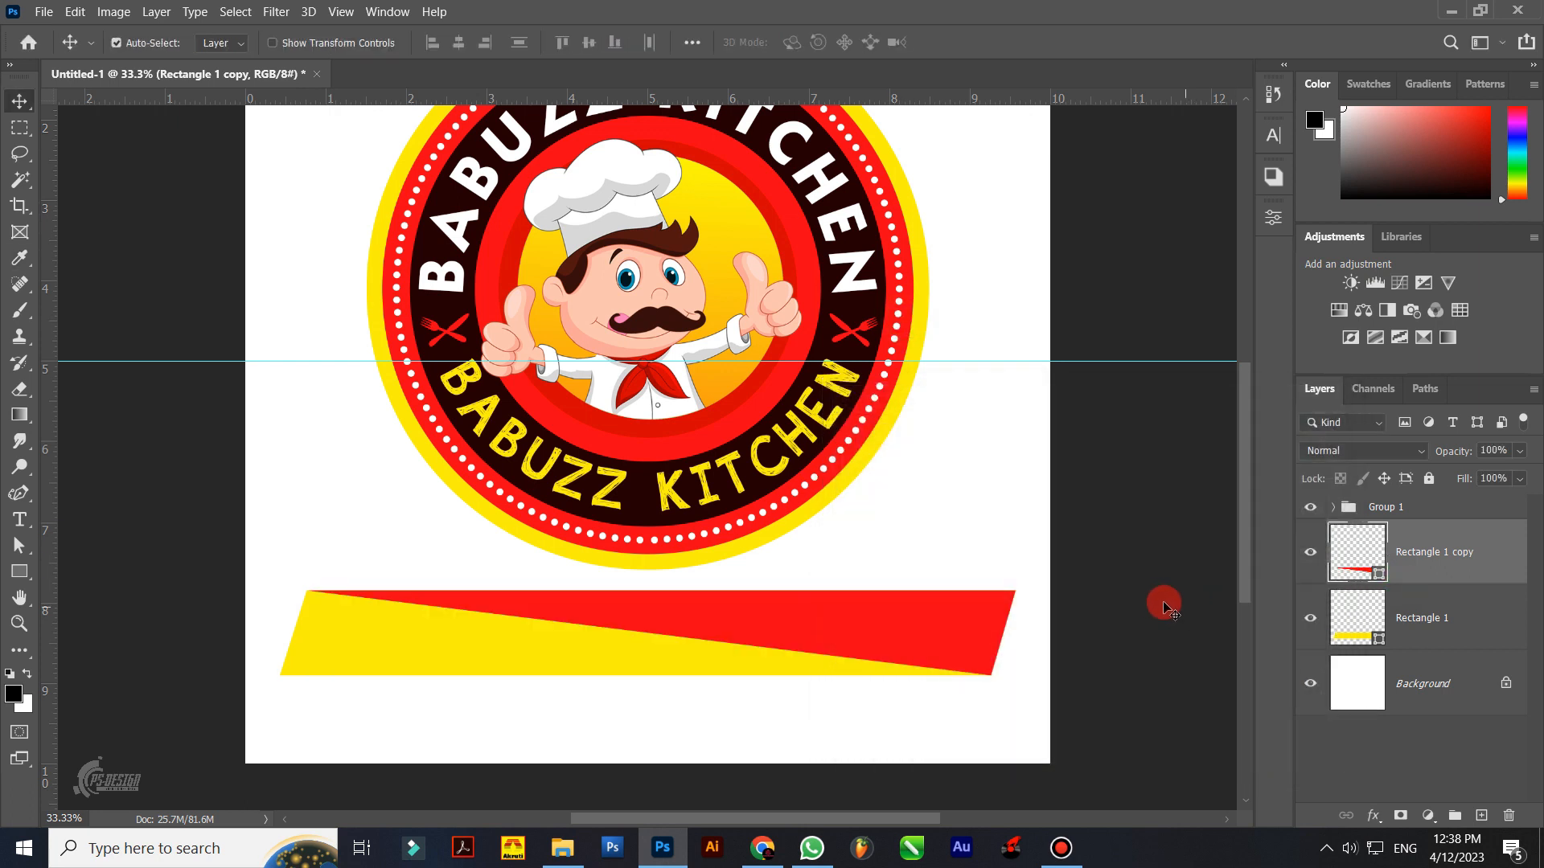
drag(1475, 566, 1391, 587)
key(Delete)
Step: Fill the duplicated parallelogram with the bright red sampled from the logo's dotted ring
double_click(1381, 572)
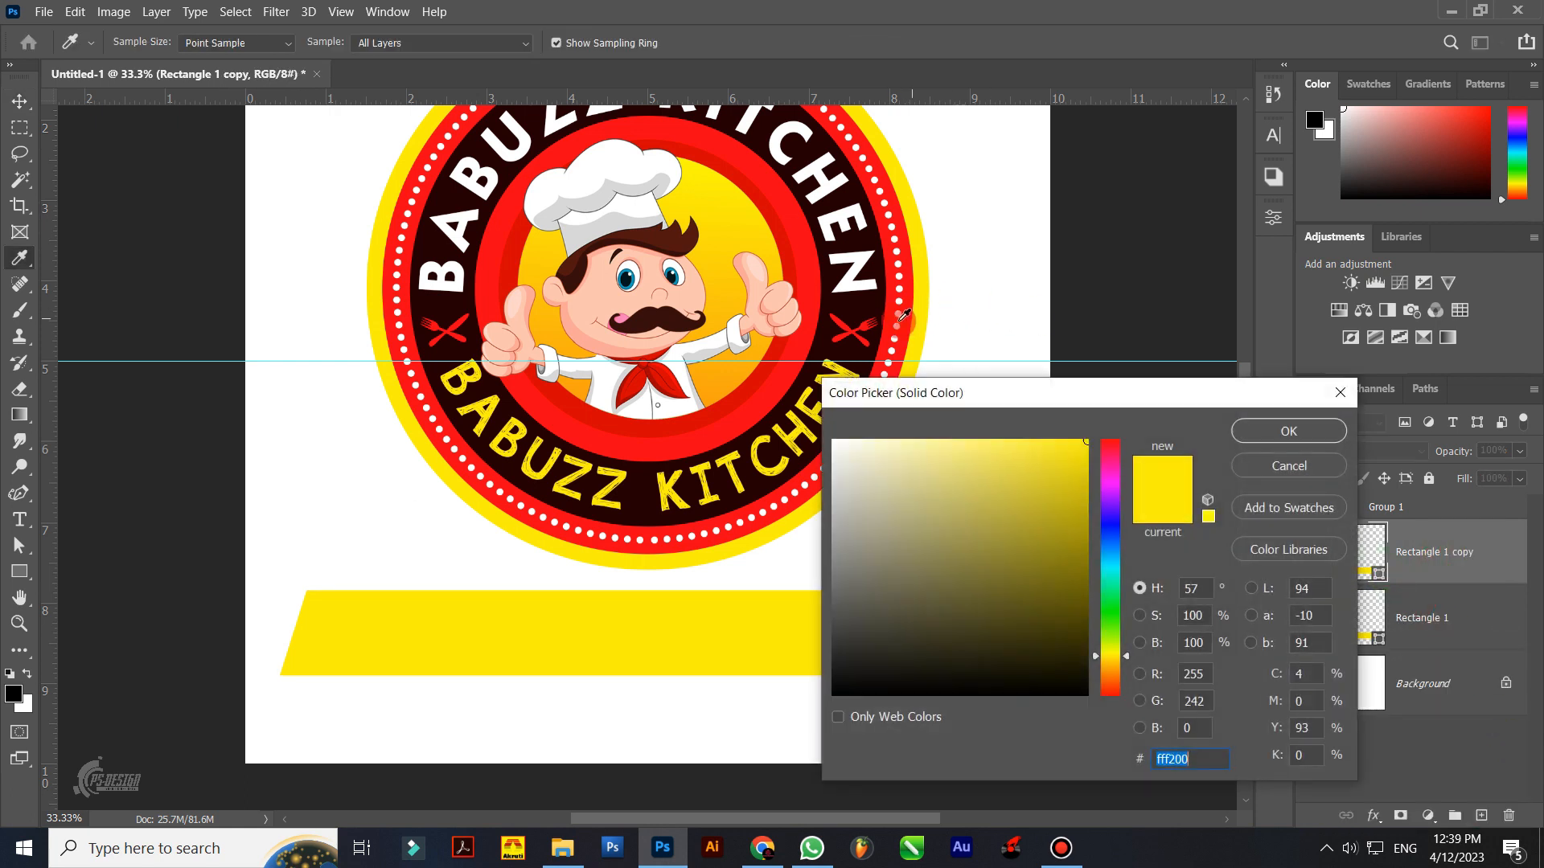
click(901, 336)
click(1265, 431)
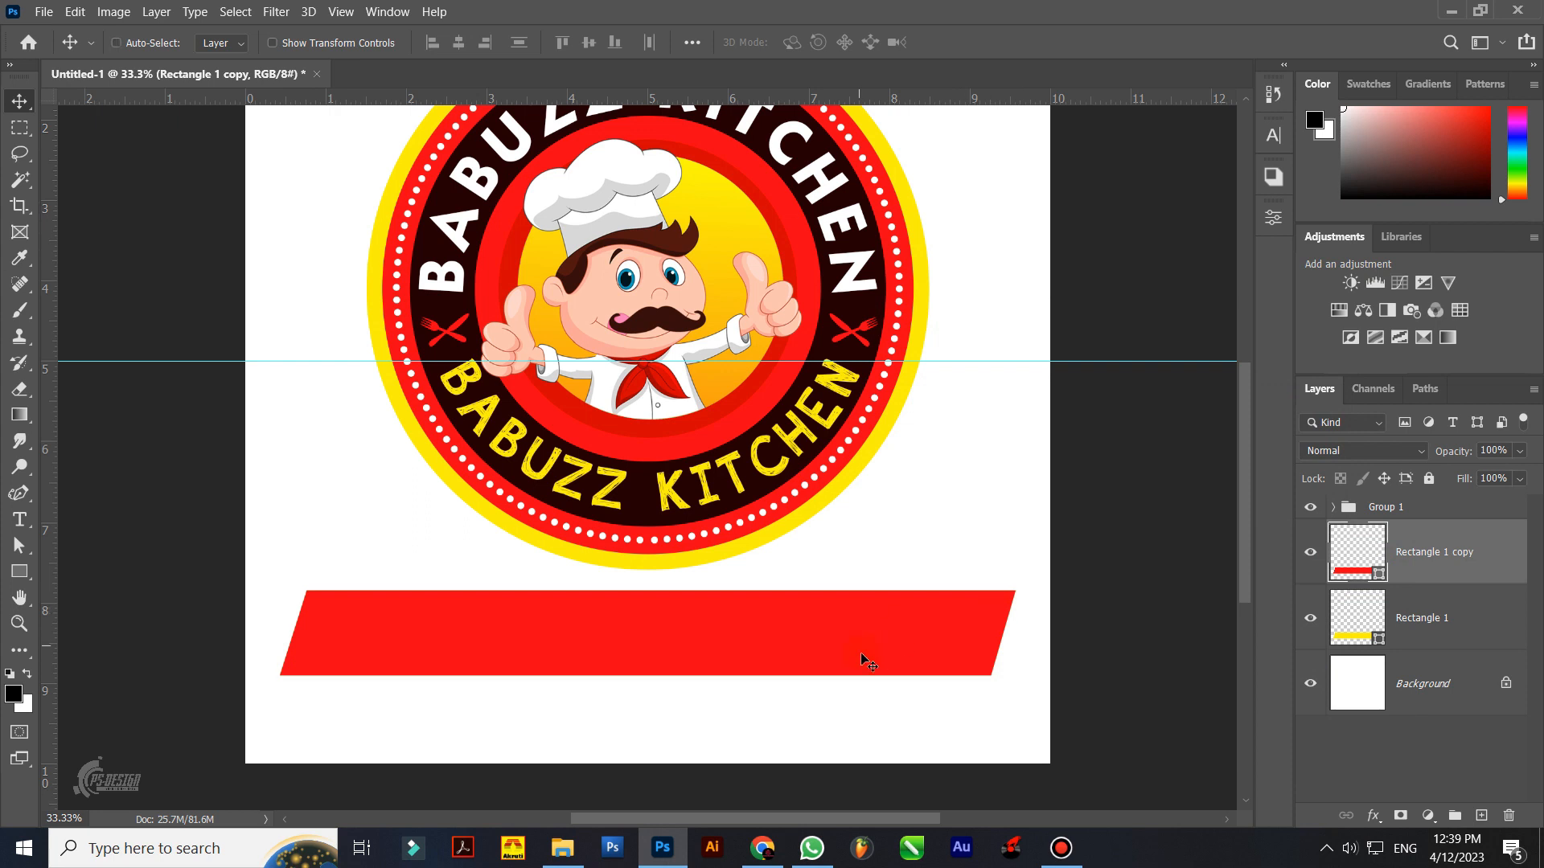
Step: Shrink the red parallelogram around its centre so the yellow one forms a border on all sides
key(ctrl+t)
drag(1015, 674, 1003, 672)
key(Return)
key(v)
key(ctrl+plus)
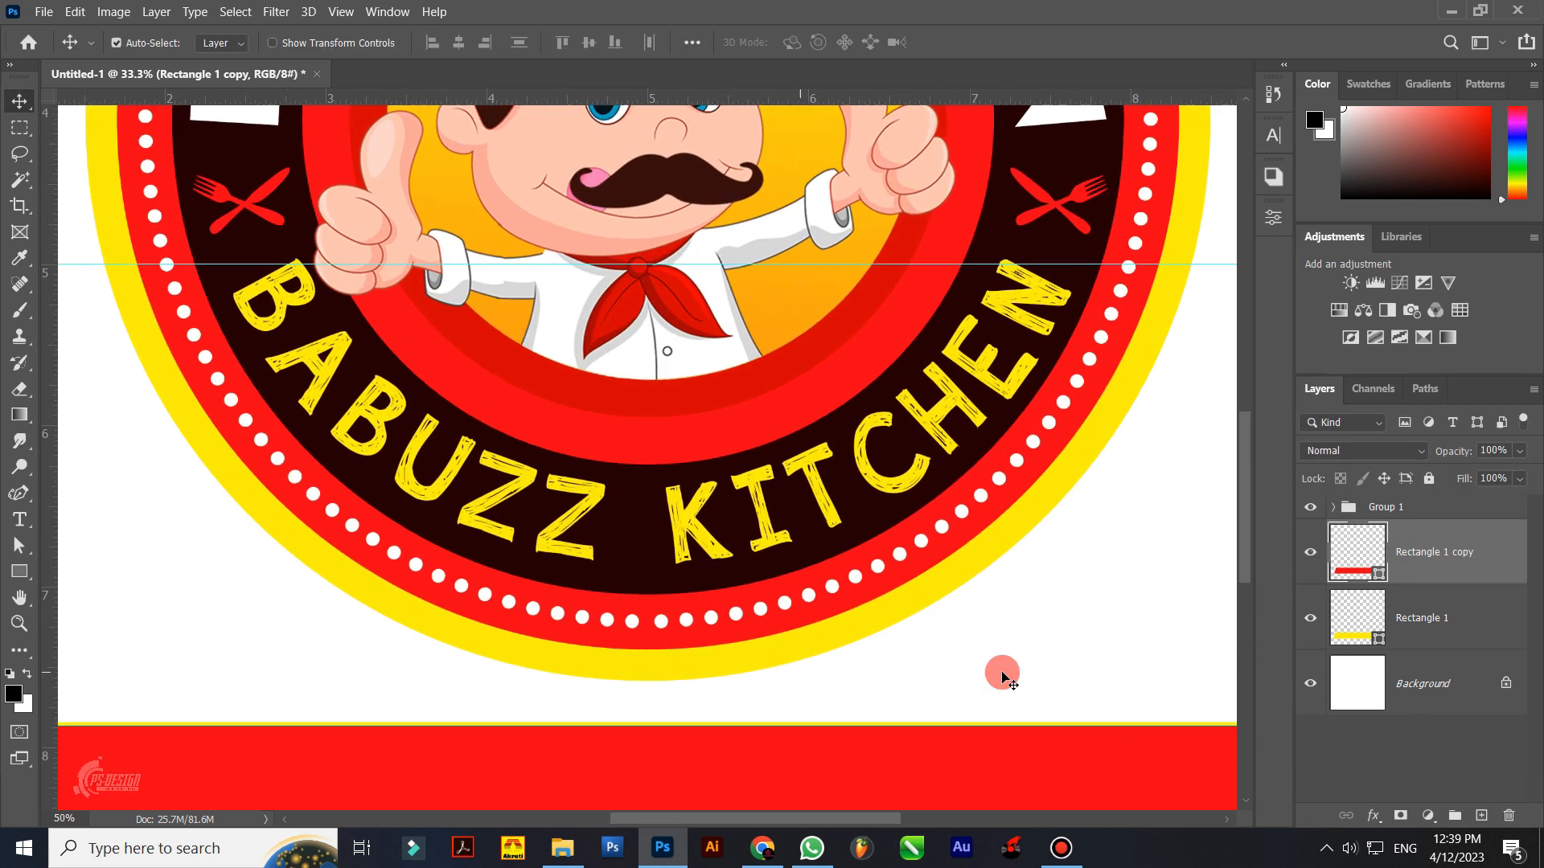
key(ctrl+plus)
key(ctrl+t)
drag(734, 402, 735, 416)
key(Return)
key(ctrl+minus)
Step: Adjust the red parallelogram's height around its centre to about 231 px for a wider yellow border above and below
key(ctrl+t)
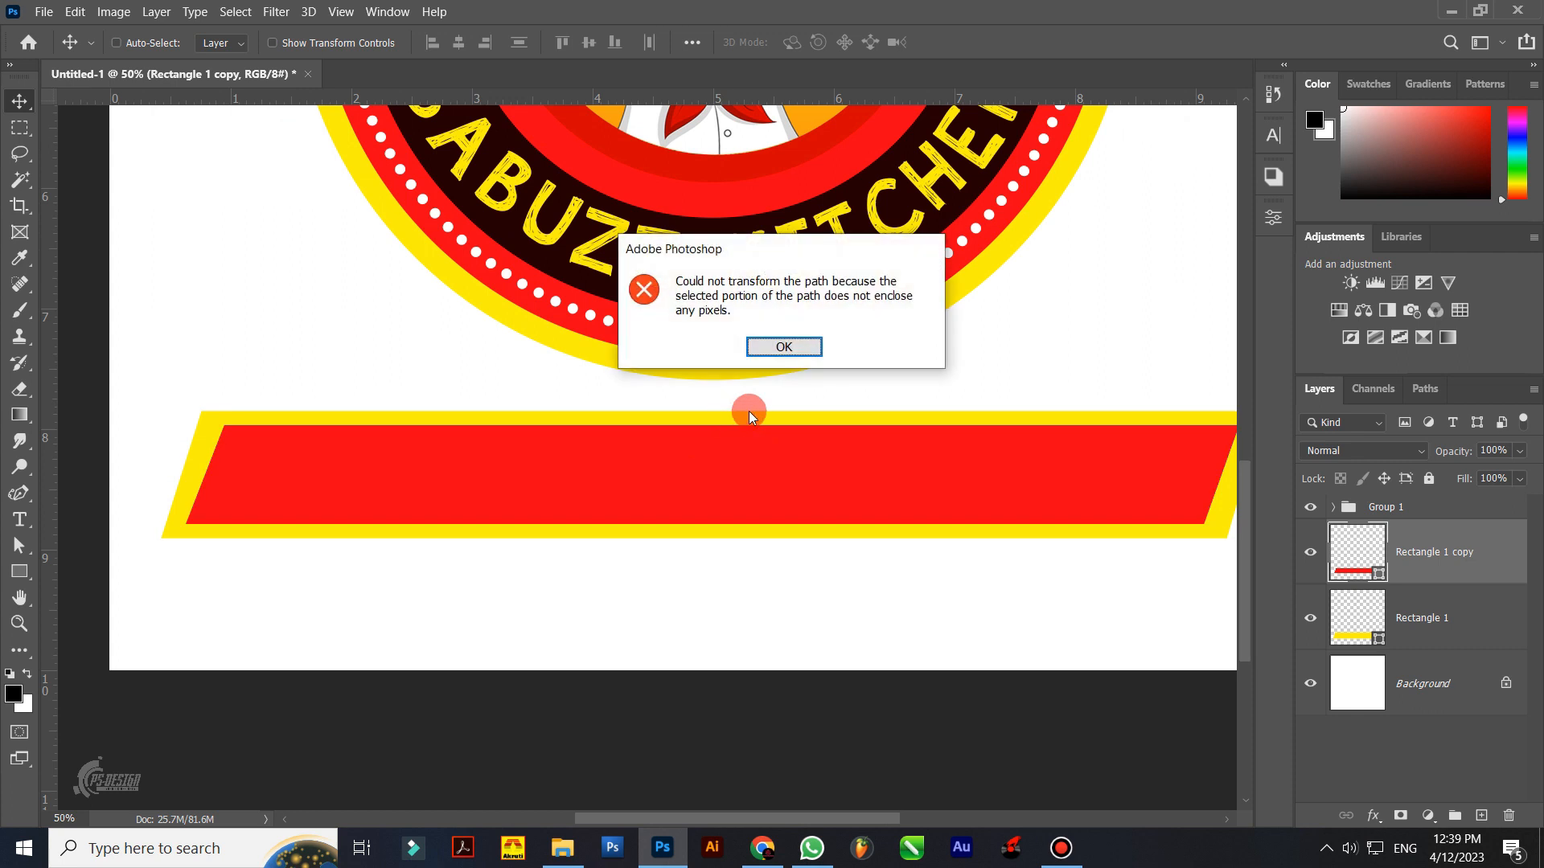
click(784, 347)
key(ctrl+t)
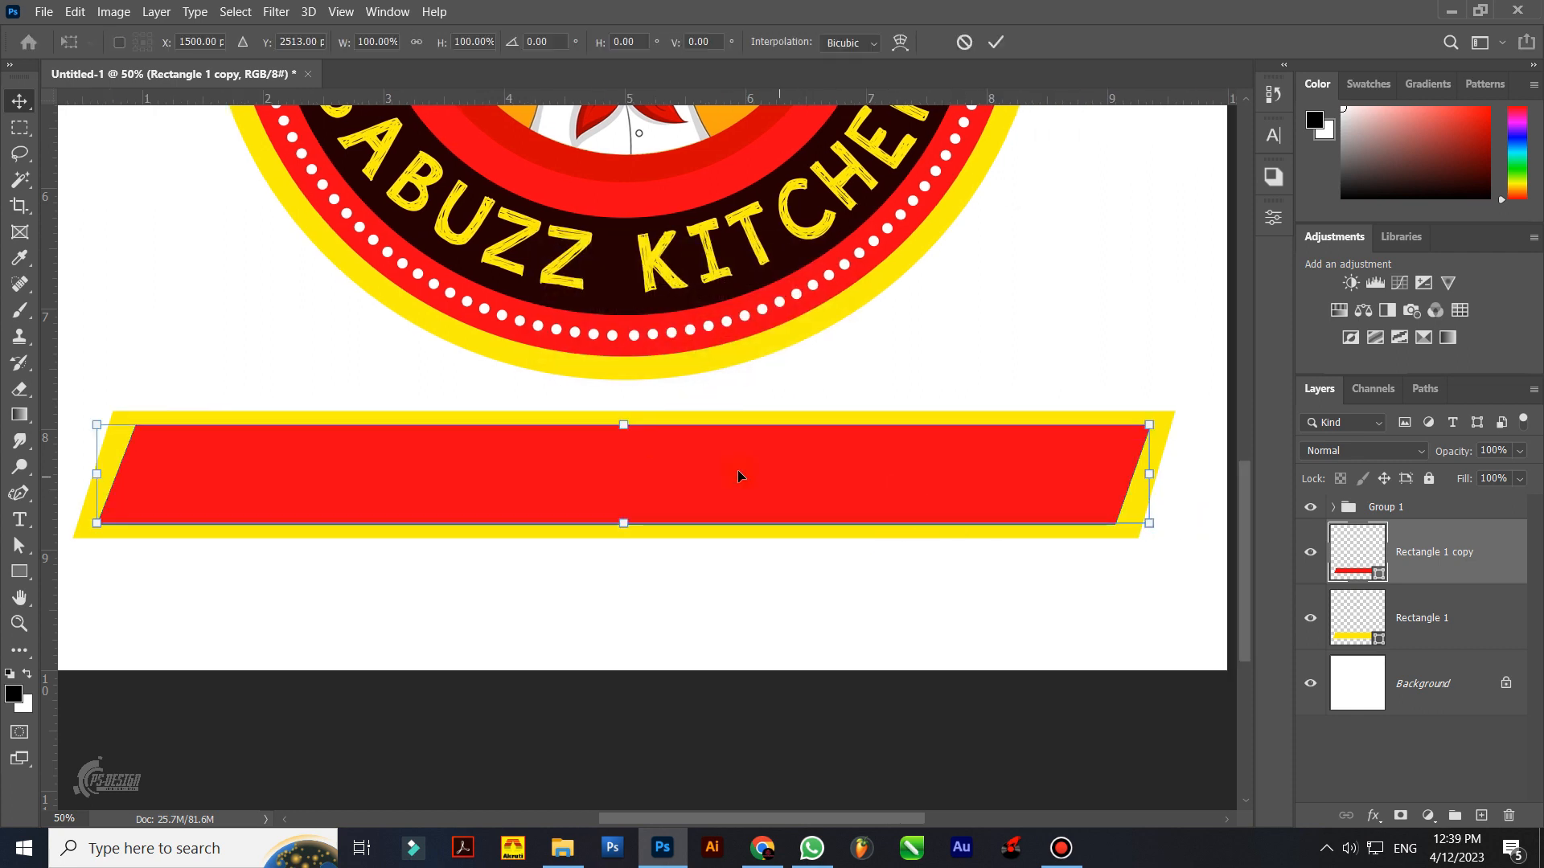
drag(622, 423, 621, 428)
key(Return)
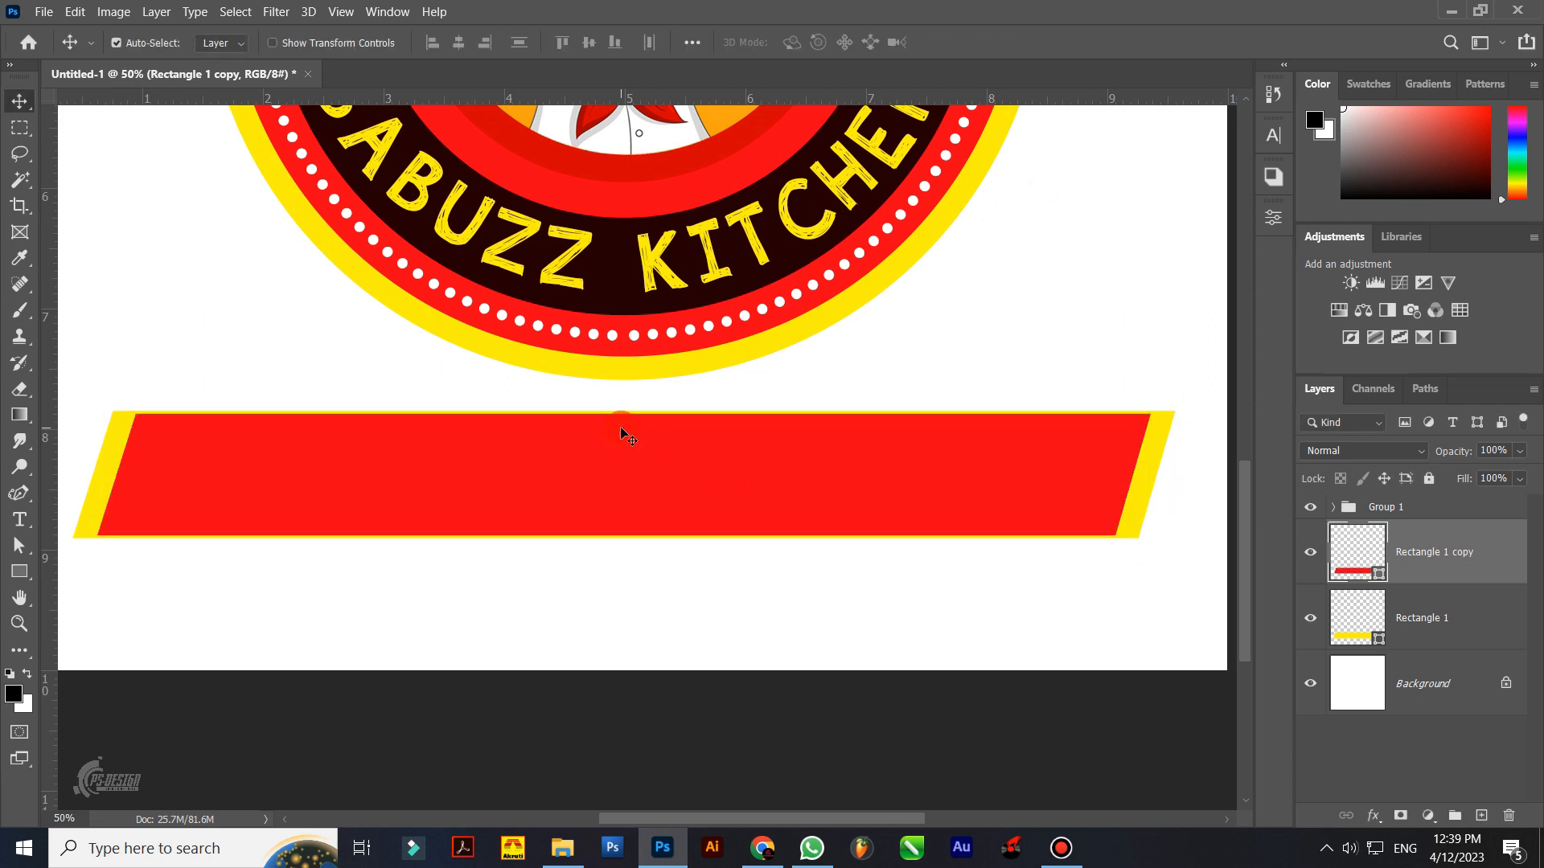
key(ctrl+t)
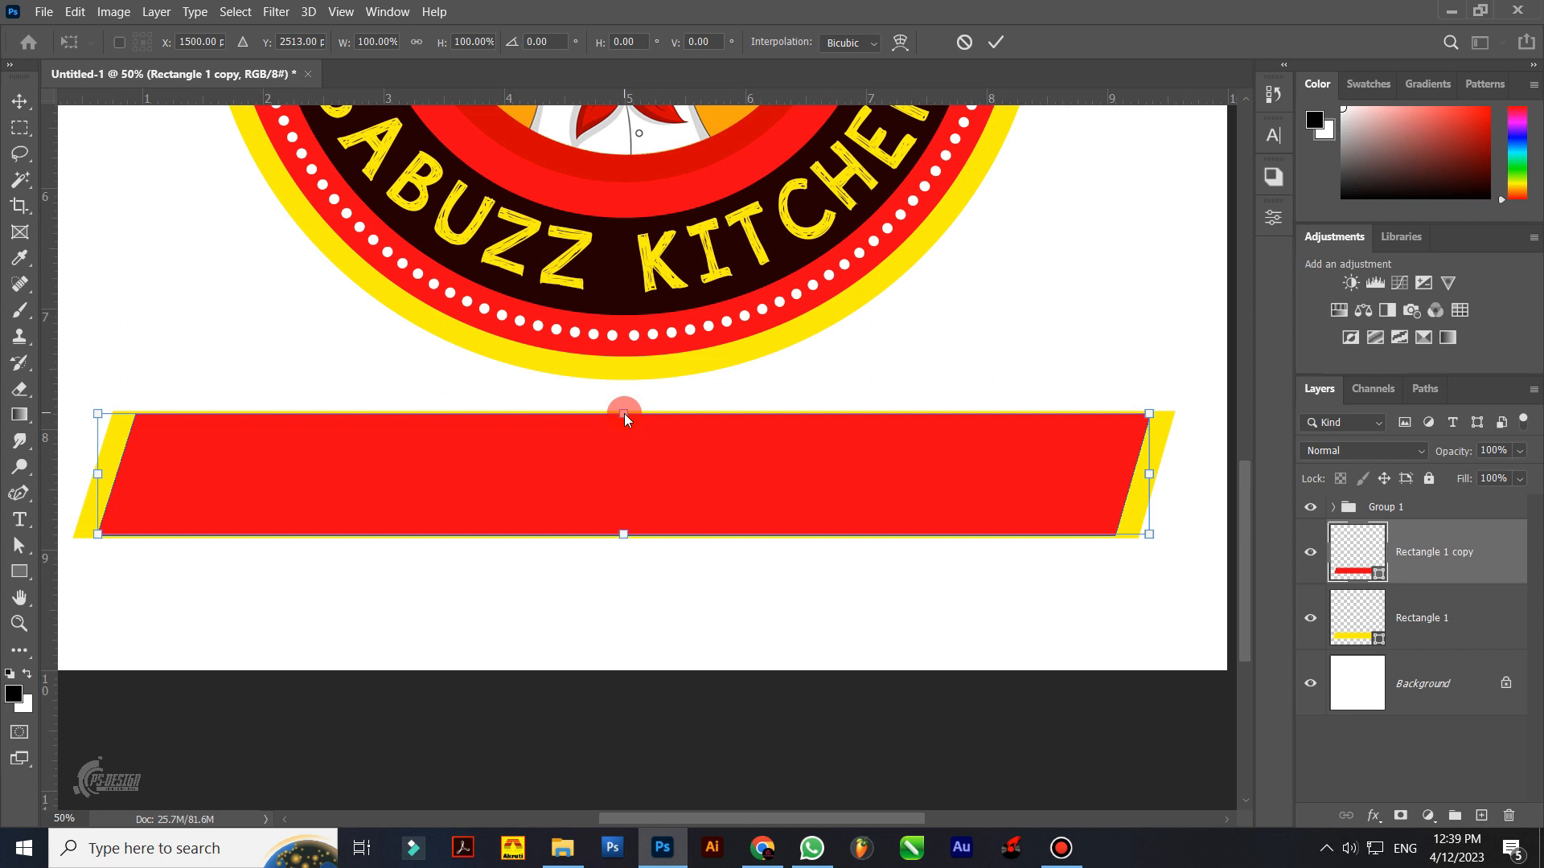
click(665, 471)
drag(621, 411, 621, 425)
key(Return)
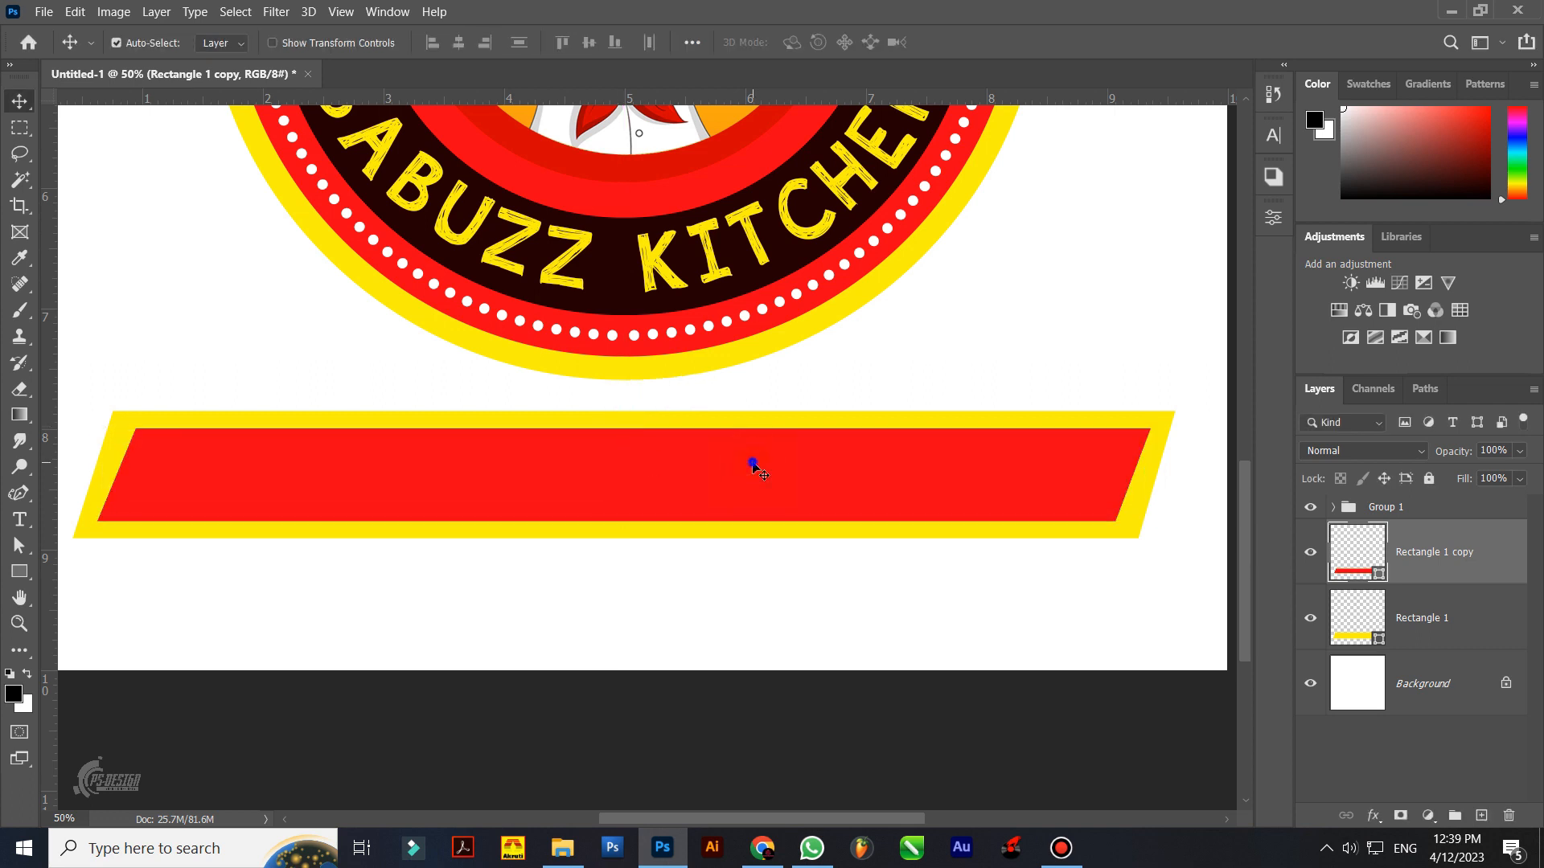
Step: Move the red parallelogram's lower-left and upper-right corner points inward to match the border's slant, making it about 2576 px wide
right_click(753, 465)
click(16, 570)
click(30, 548)
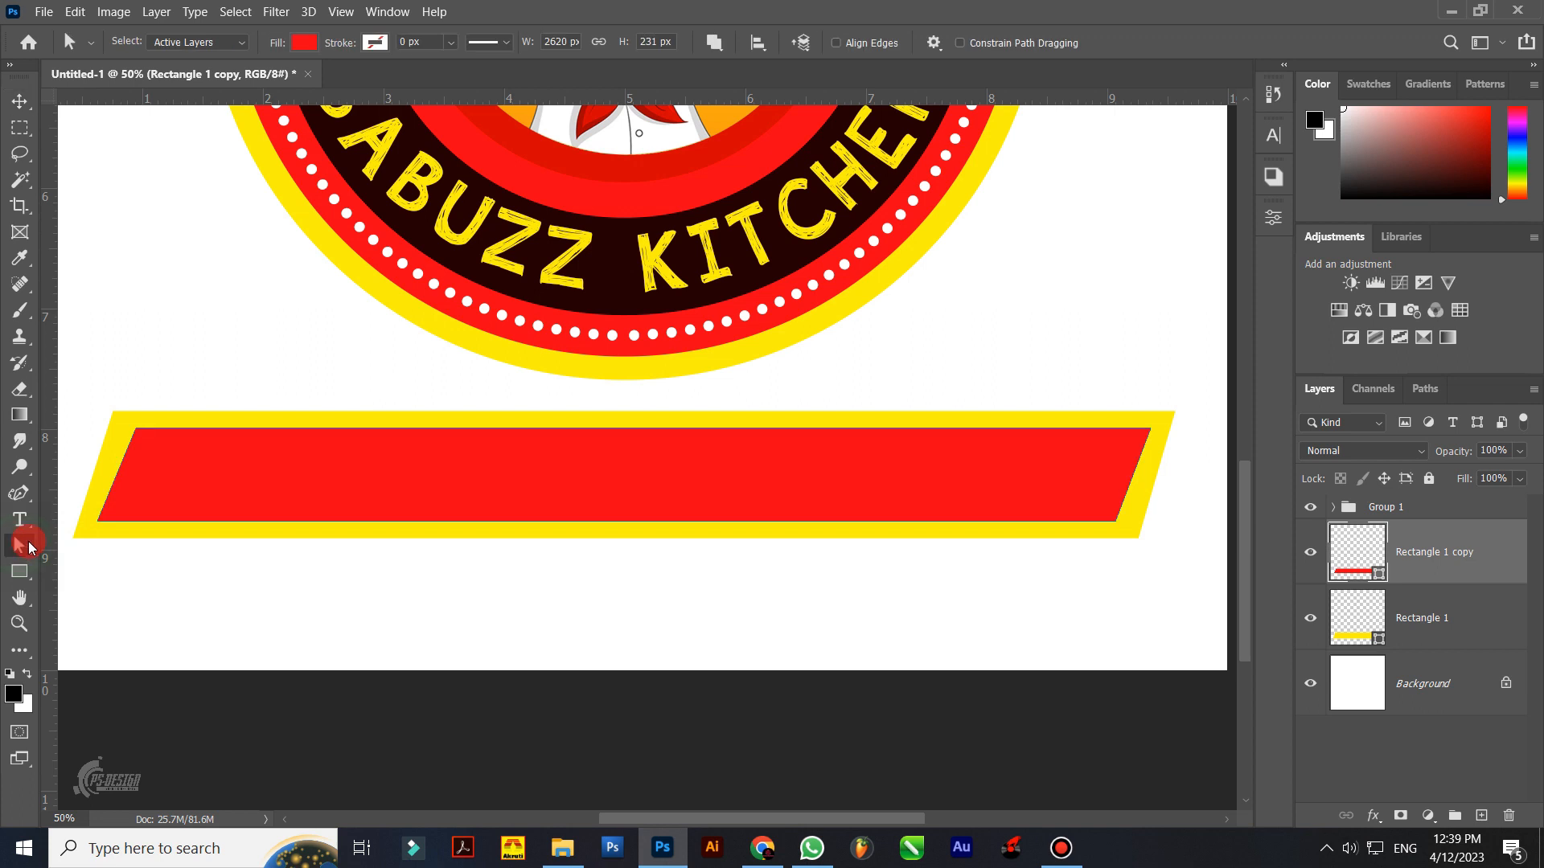
click(104, 523)
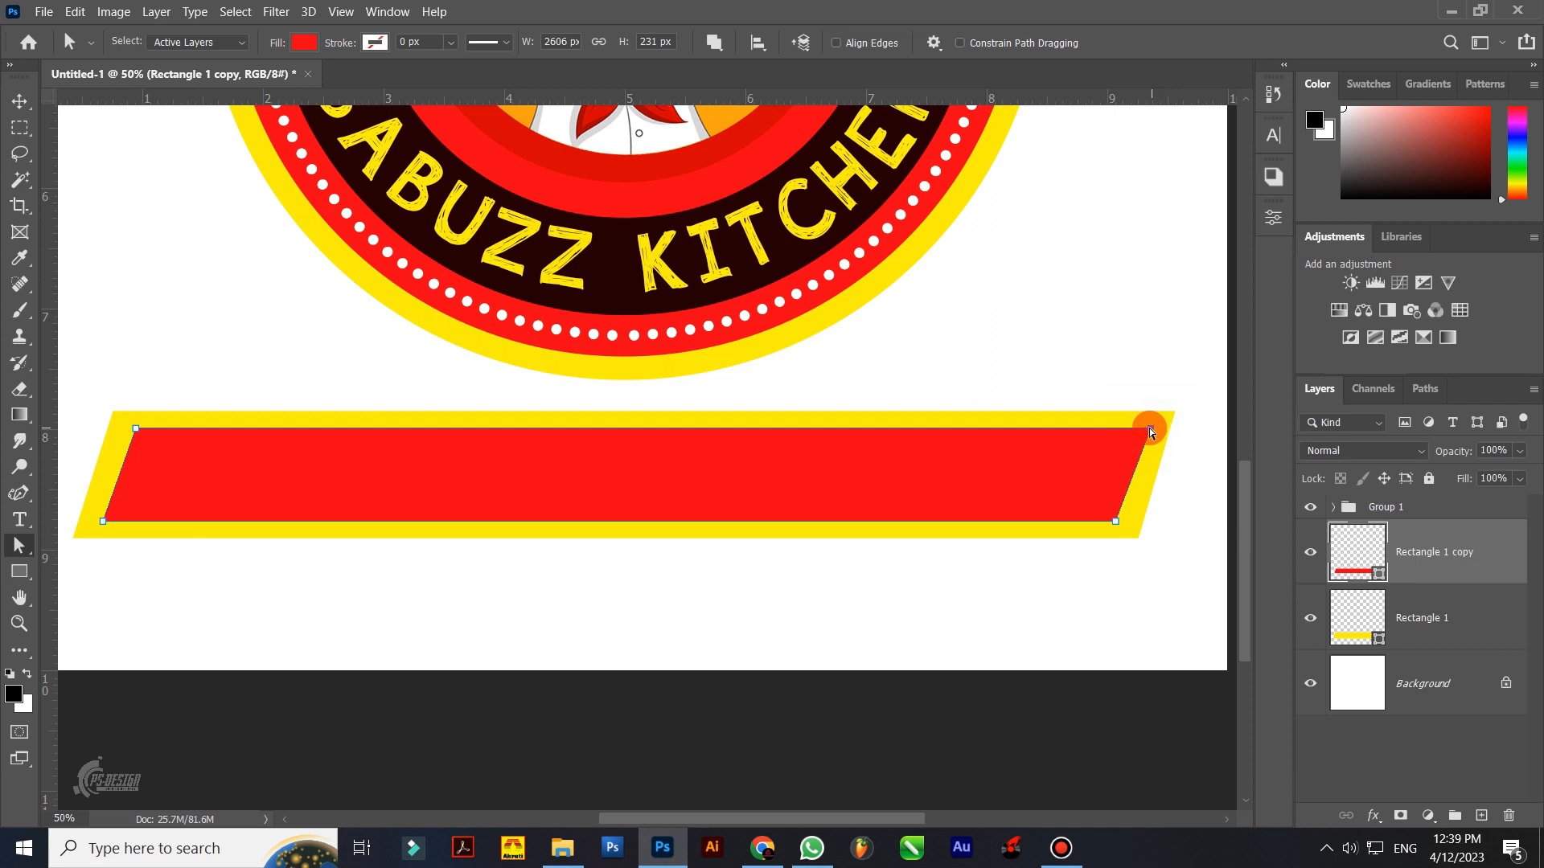
drag(1145, 432, 1136, 432)
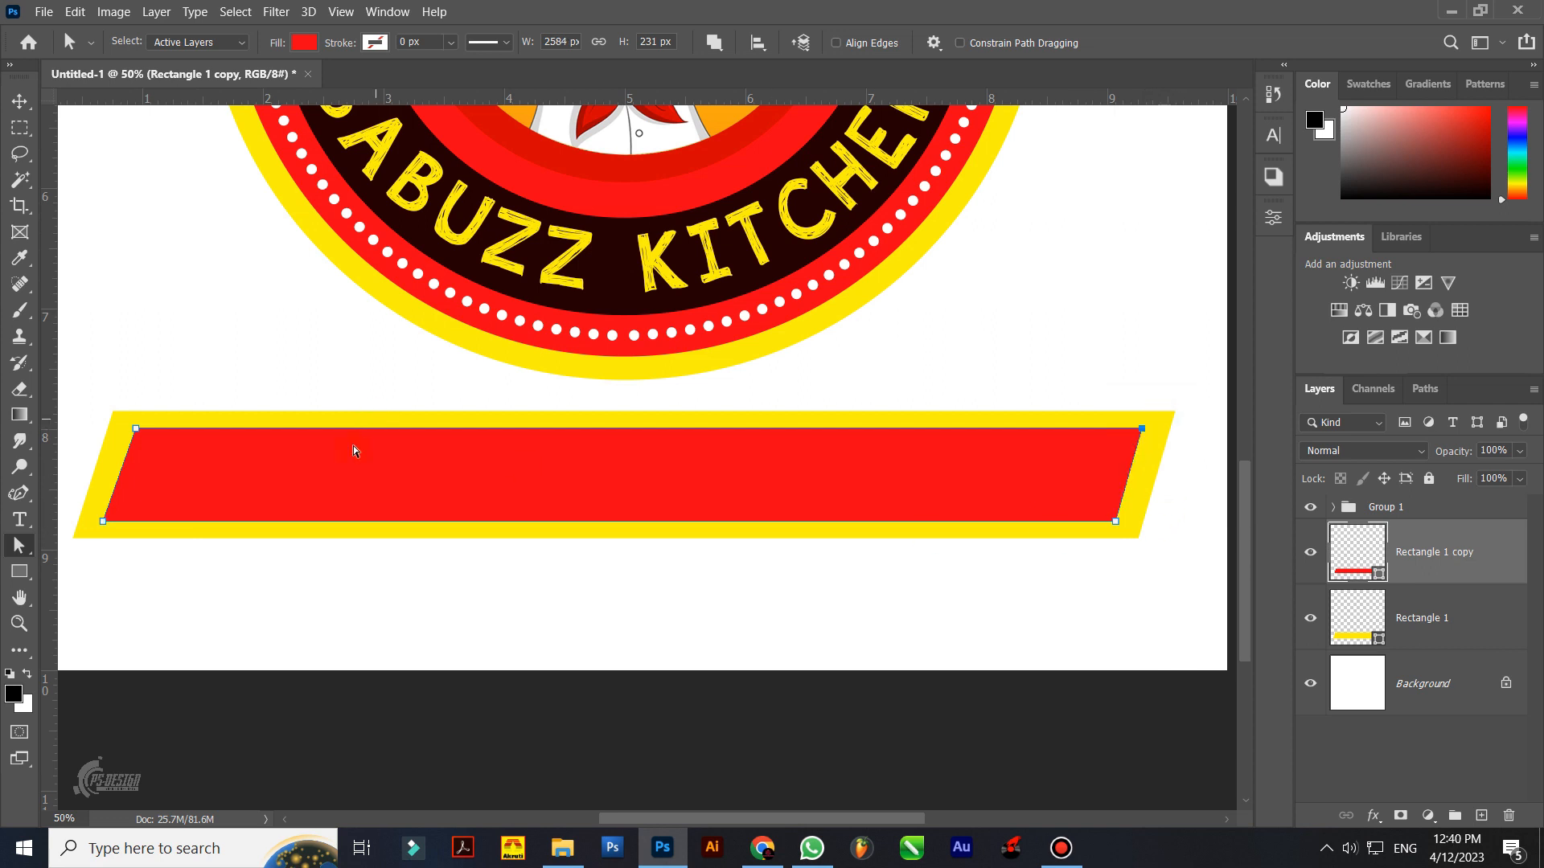
mouse_move(107, 524)
mouse_down()
mouse_move(172, 553)
mouse_move(207, 597)
mouse_up()
click(676, 571)
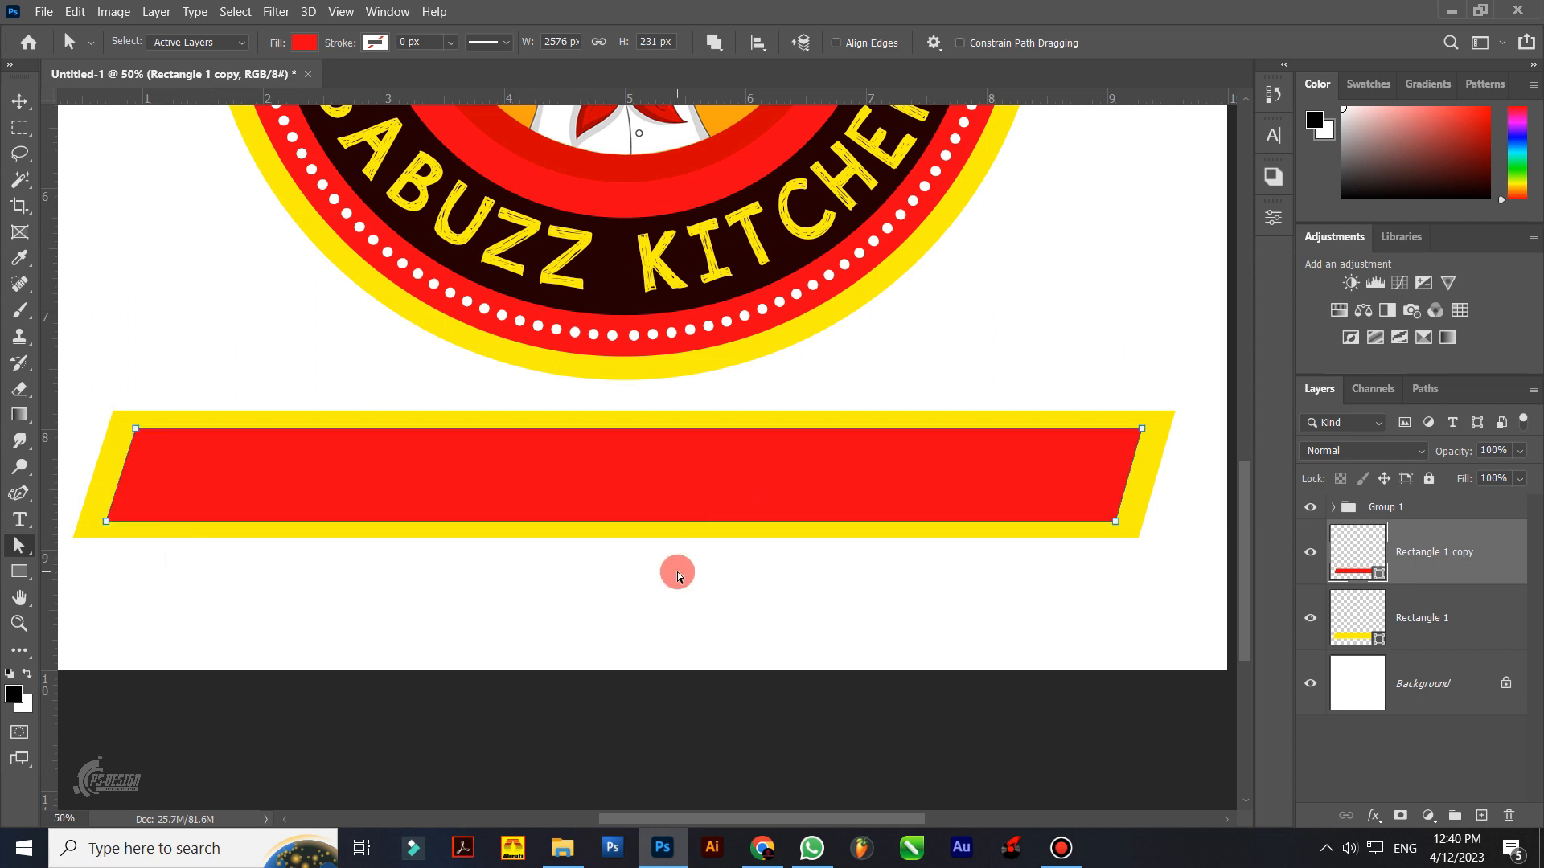
Step: Fill the inner red parallelogram with the near-black brown sampled from the logo's text ring
key(v)
click(540, 475)
click(1137, 507)
click(1374, 579)
double_click(1373, 579)
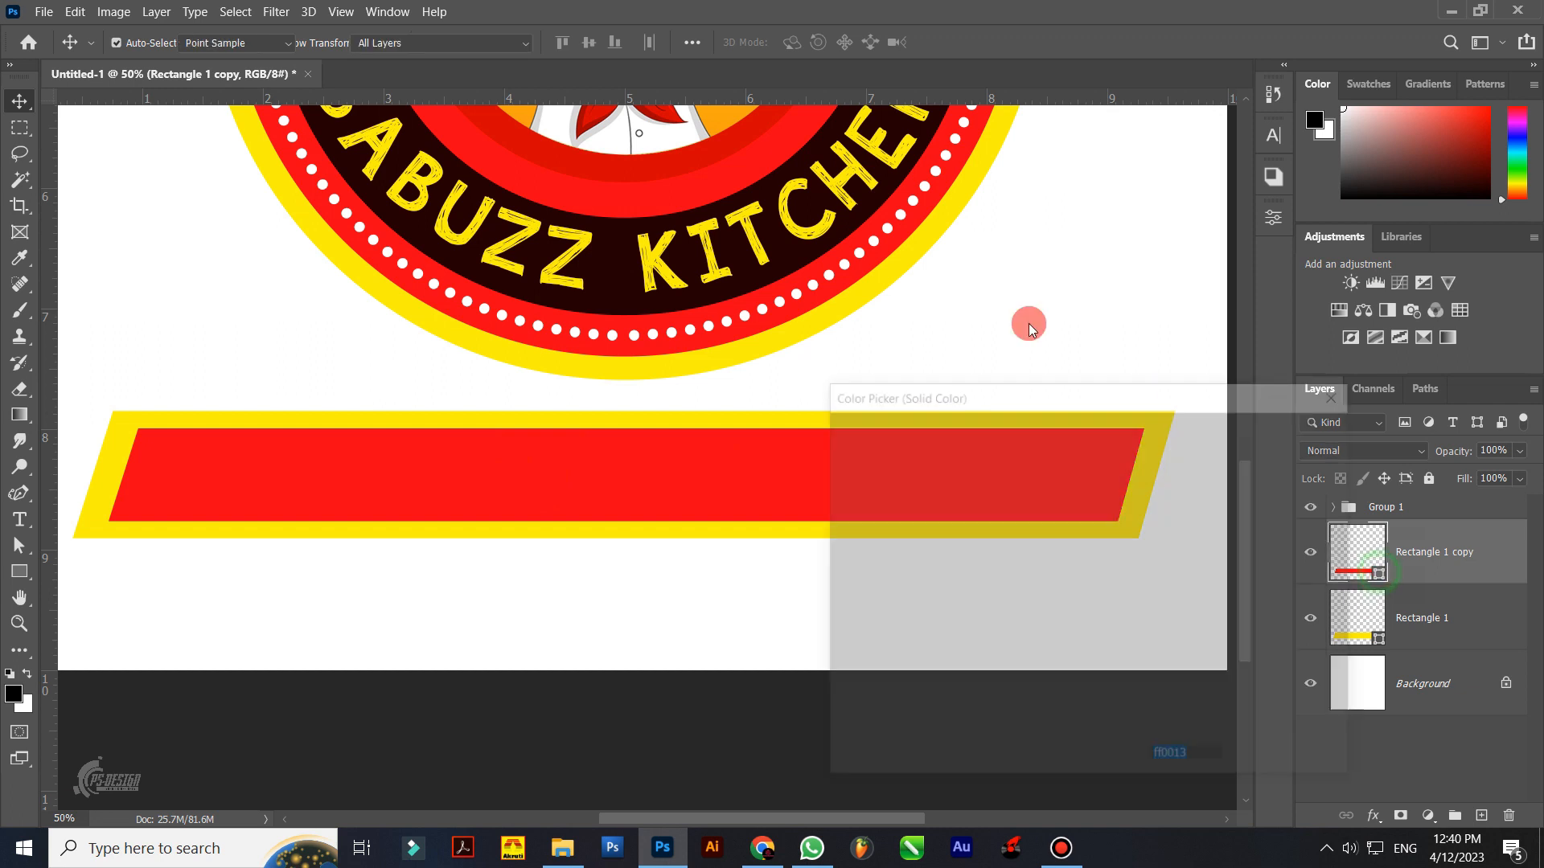
click(808, 245)
click(1248, 431)
Step: Add a 4 px inside stroke to the yellow outer parallelogram, coloured with the logo's bright red
double_click(1477, 630)
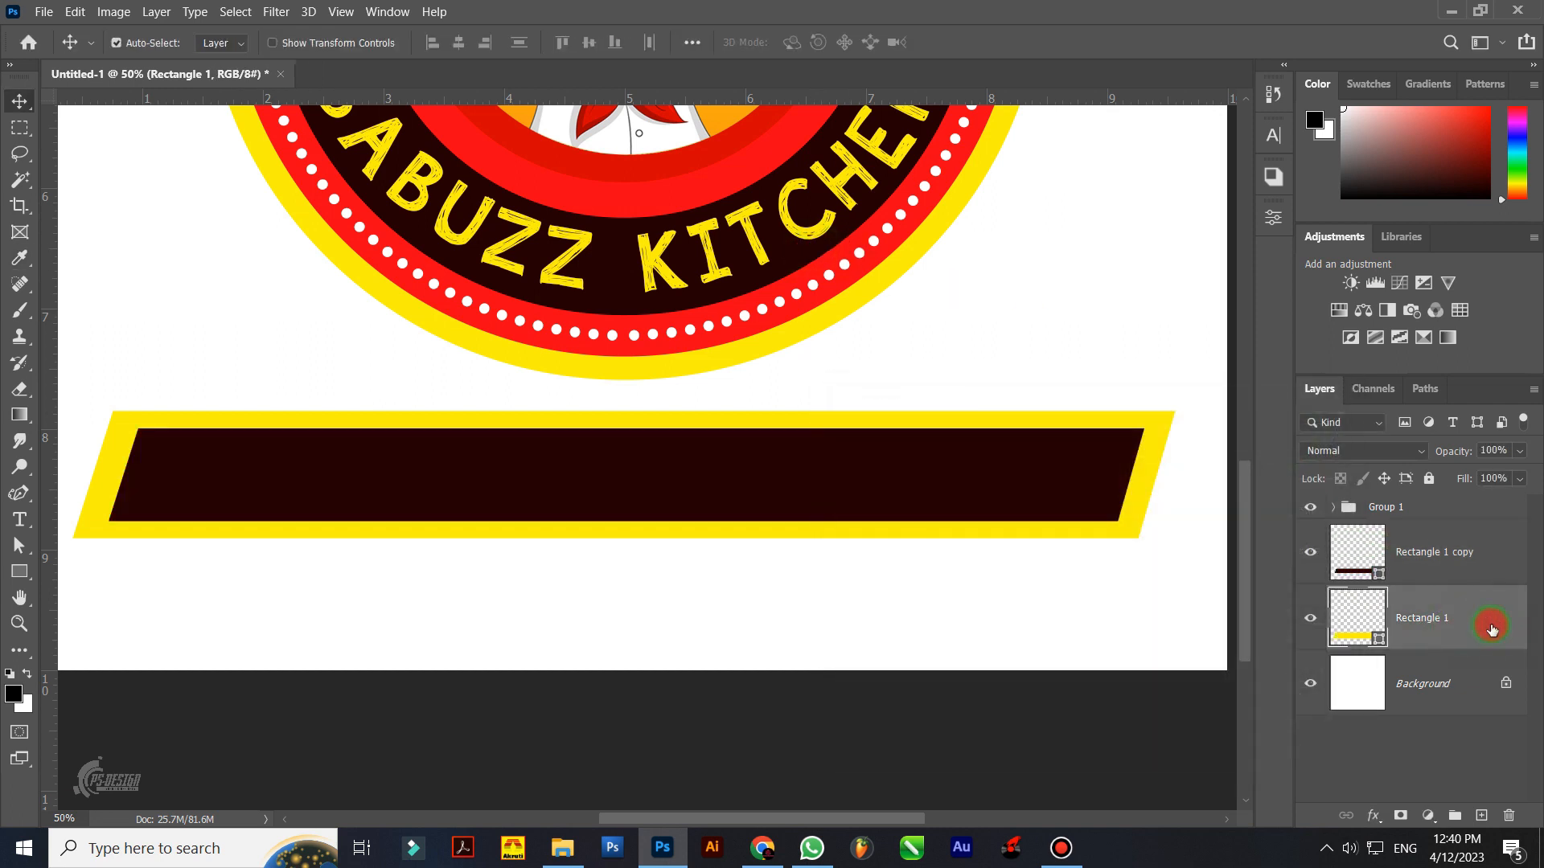
click(854, 512)
click(1148, 438)
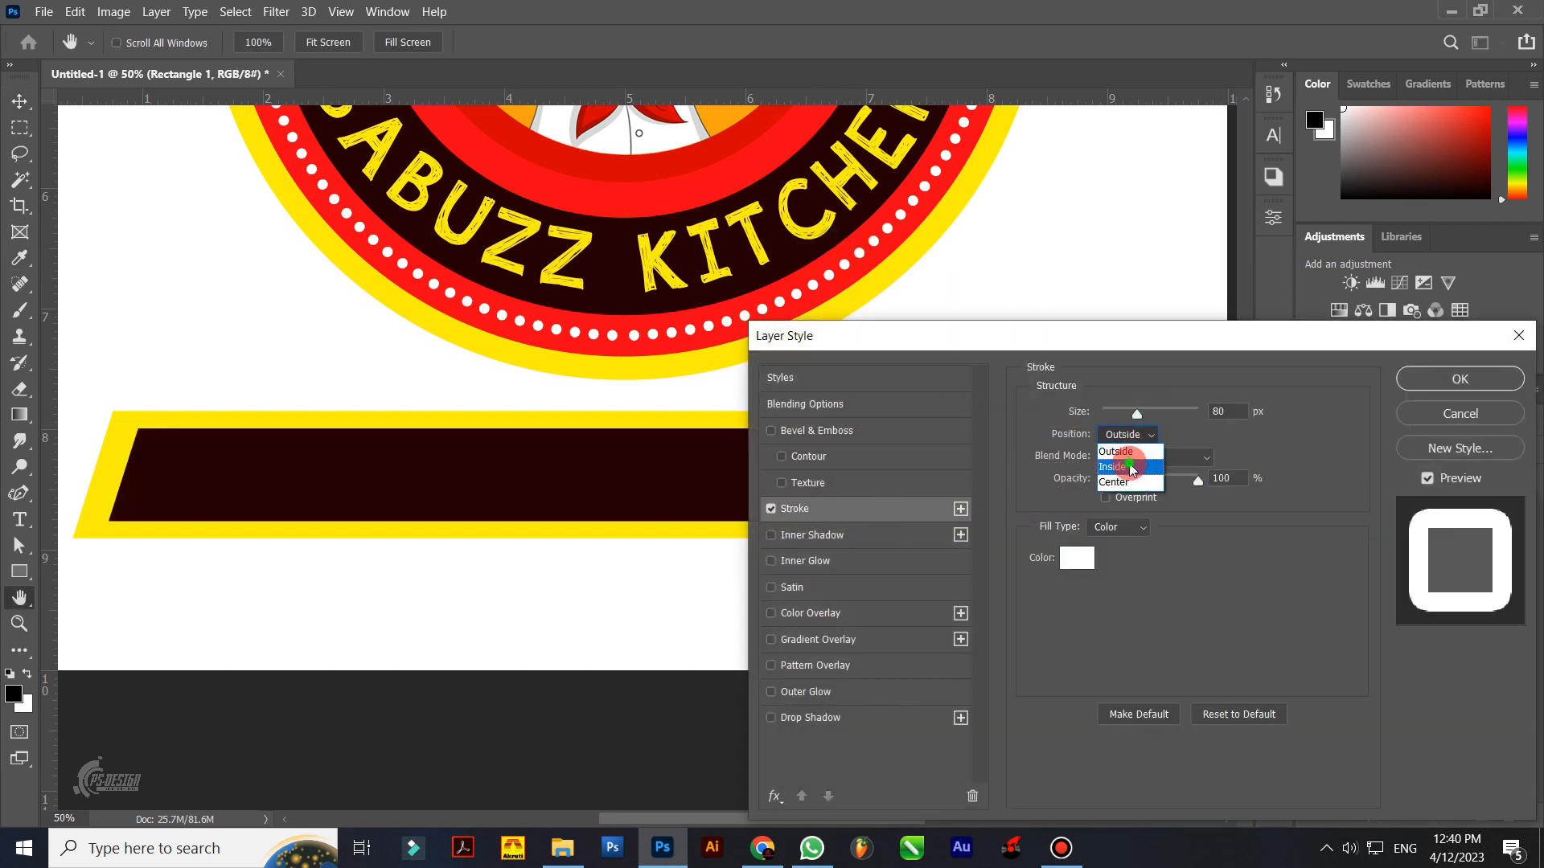
click(1122, 460)
drag(1136, 413, 1107, 416)
click(1073, 568)
click(883, 246)
click(1311, 434)
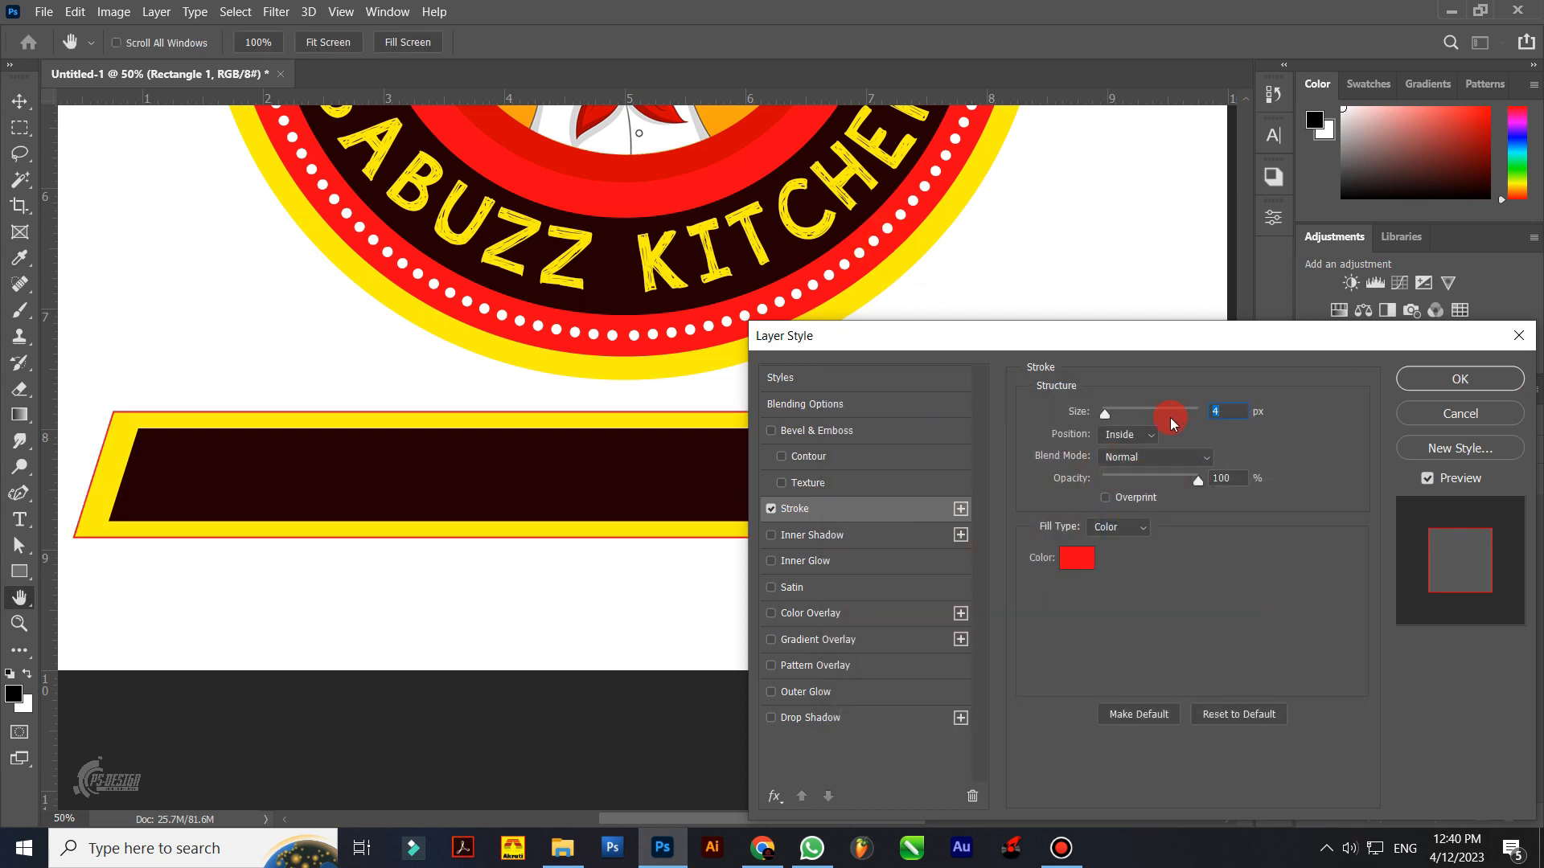
Step: Change the outer parallelogram's stroke colour to the yellow sampled from the logo's outer ring
click(1081, 563)
click(881, 247)
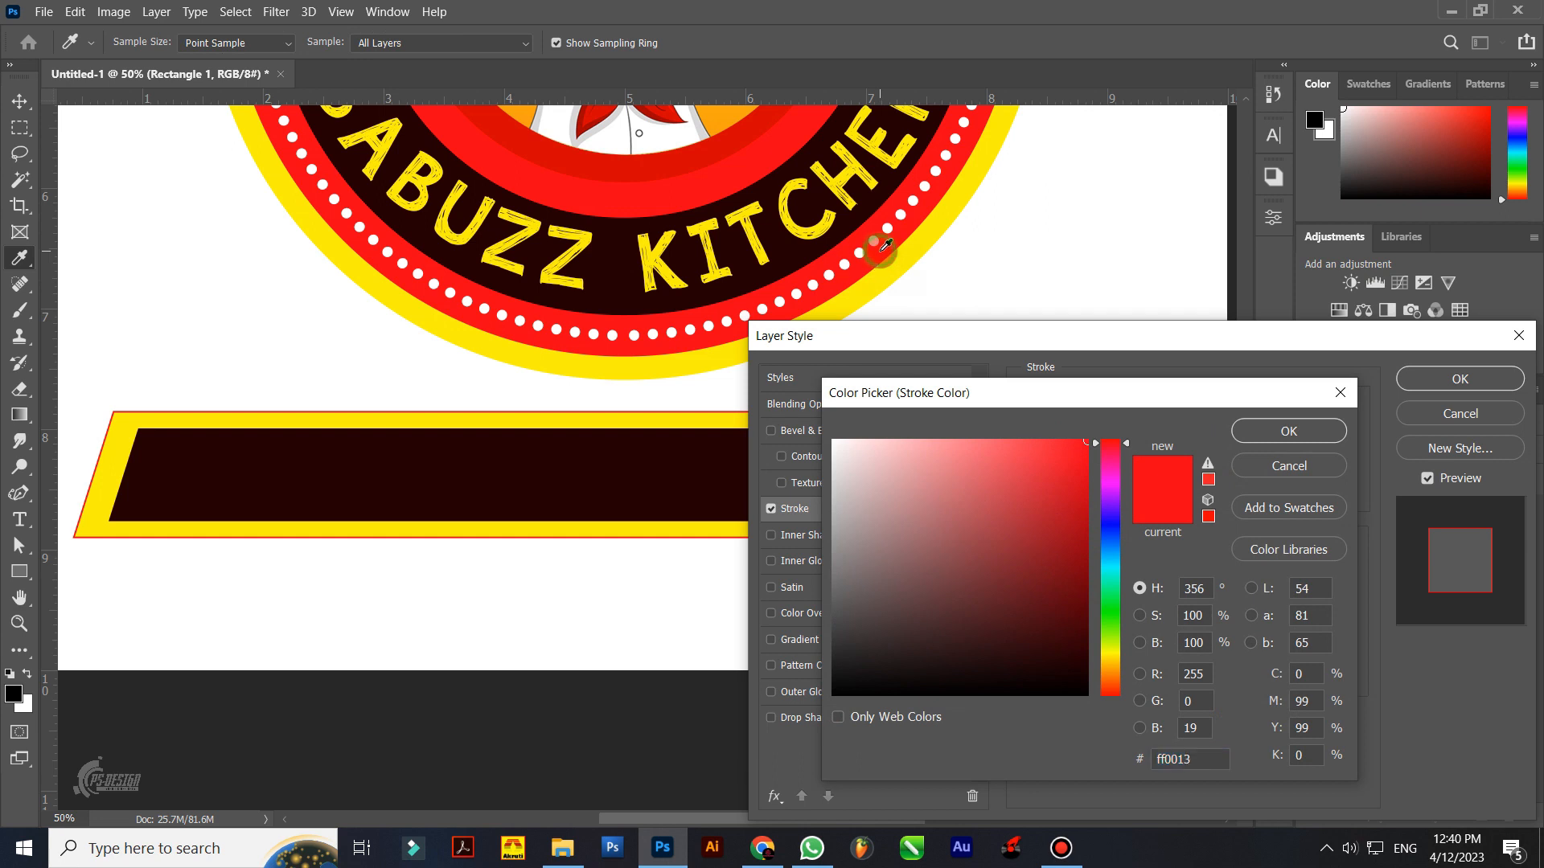
drag(907, 475, 760, 280)
click(861, 296)
click(1289, 431)
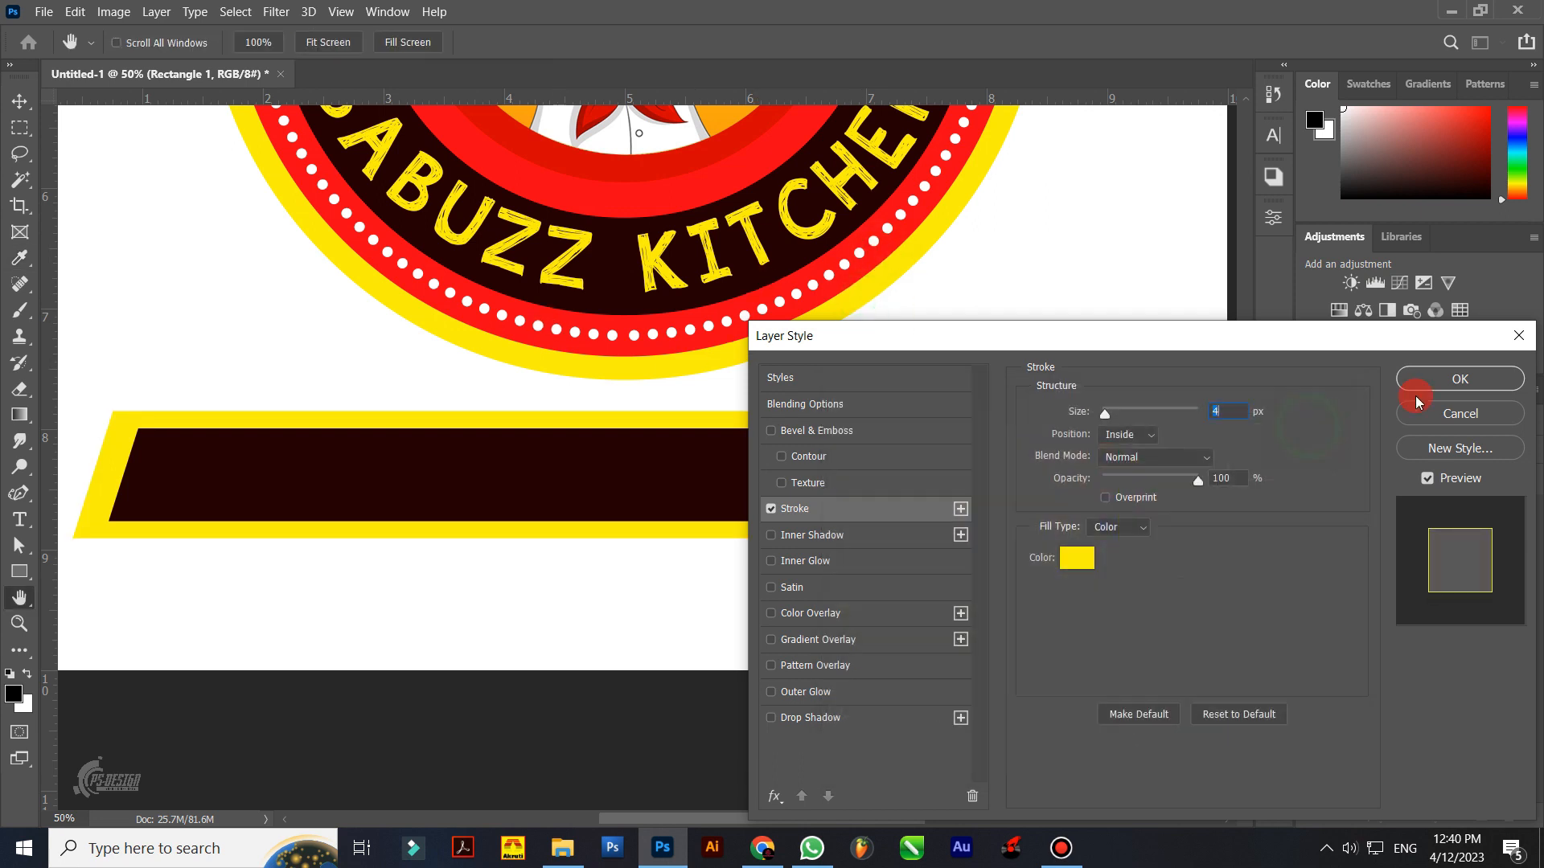
click(1460, 379)
Step: Fill the outer parallelogram with red ff0013 sampled from the logo's dotted ring
double_click(1383, 638)
click(931, 211)
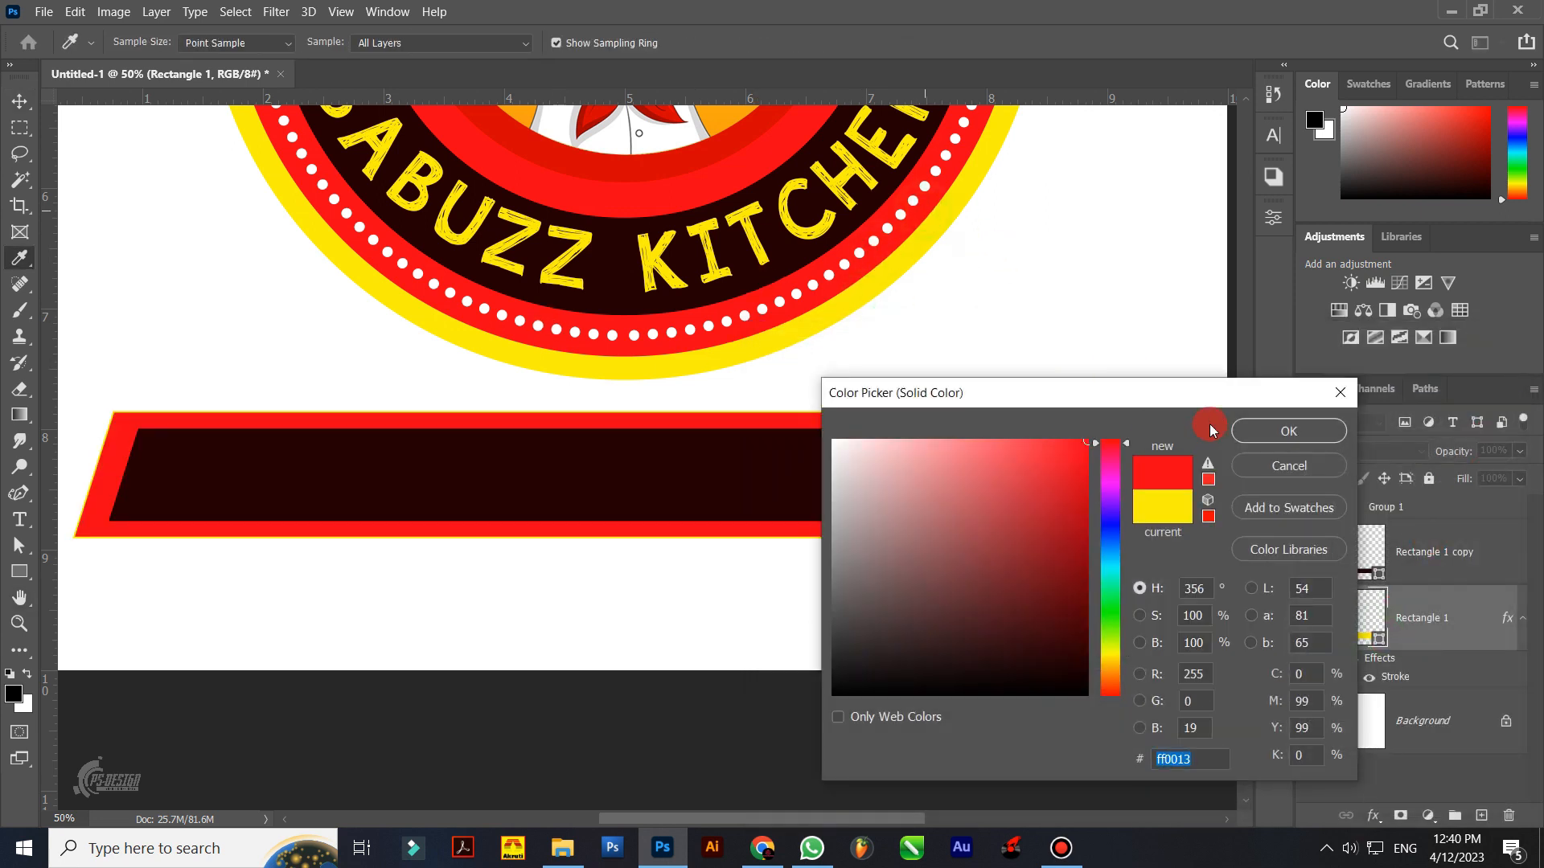
click(1288, 431)
Step: Set the outer parallelogram's yellow stroke size to 16 px
double_click(1396, 678)
click(1234, 411)
scroll(1235, 411, up, 11)
scroll(1235, 411, up, 4)
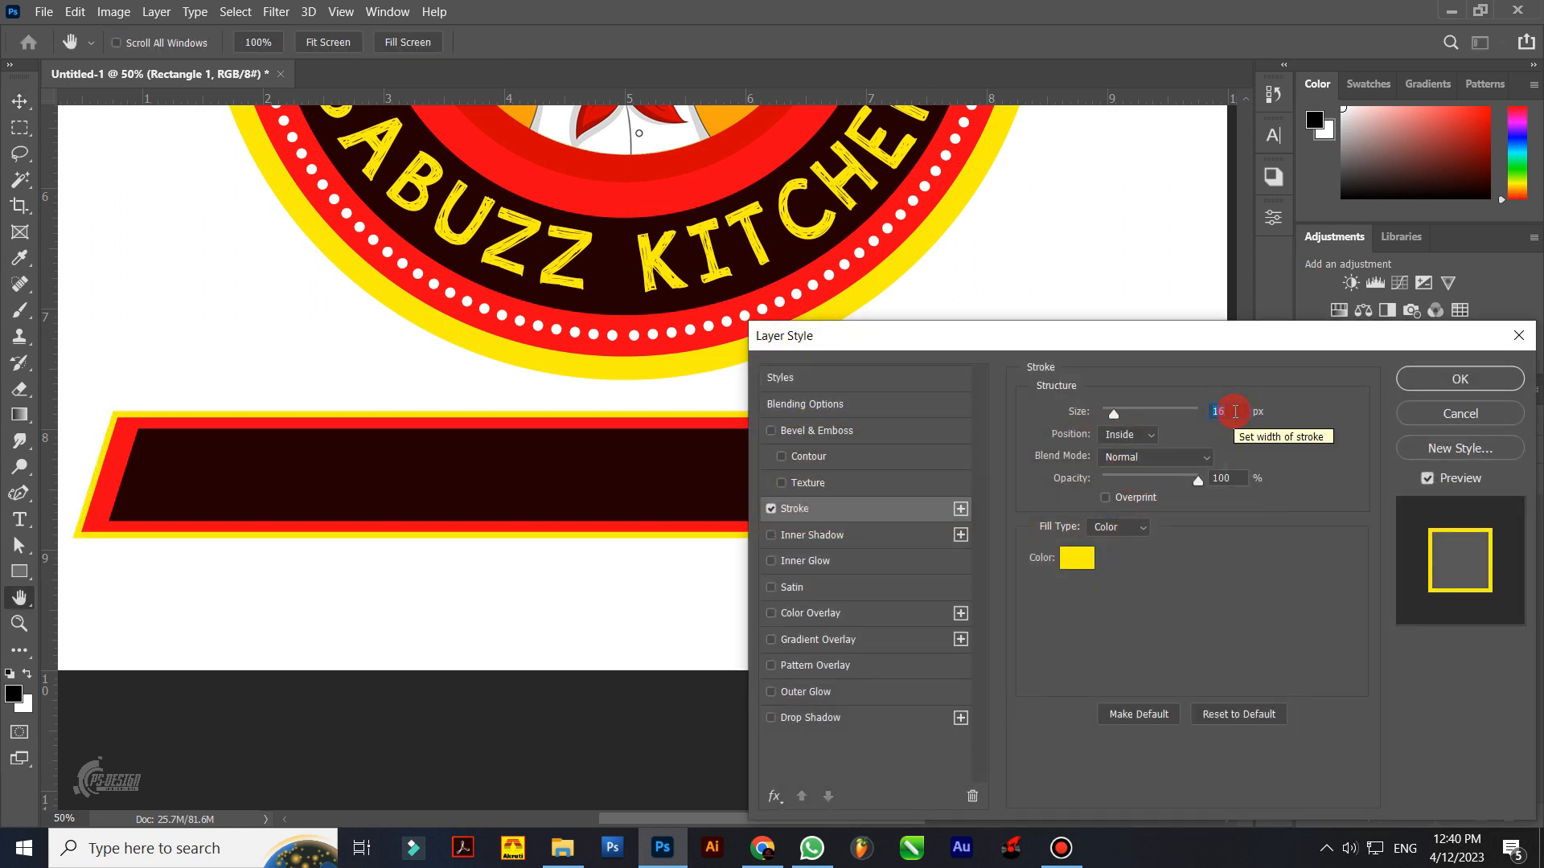
click(1460, 378)
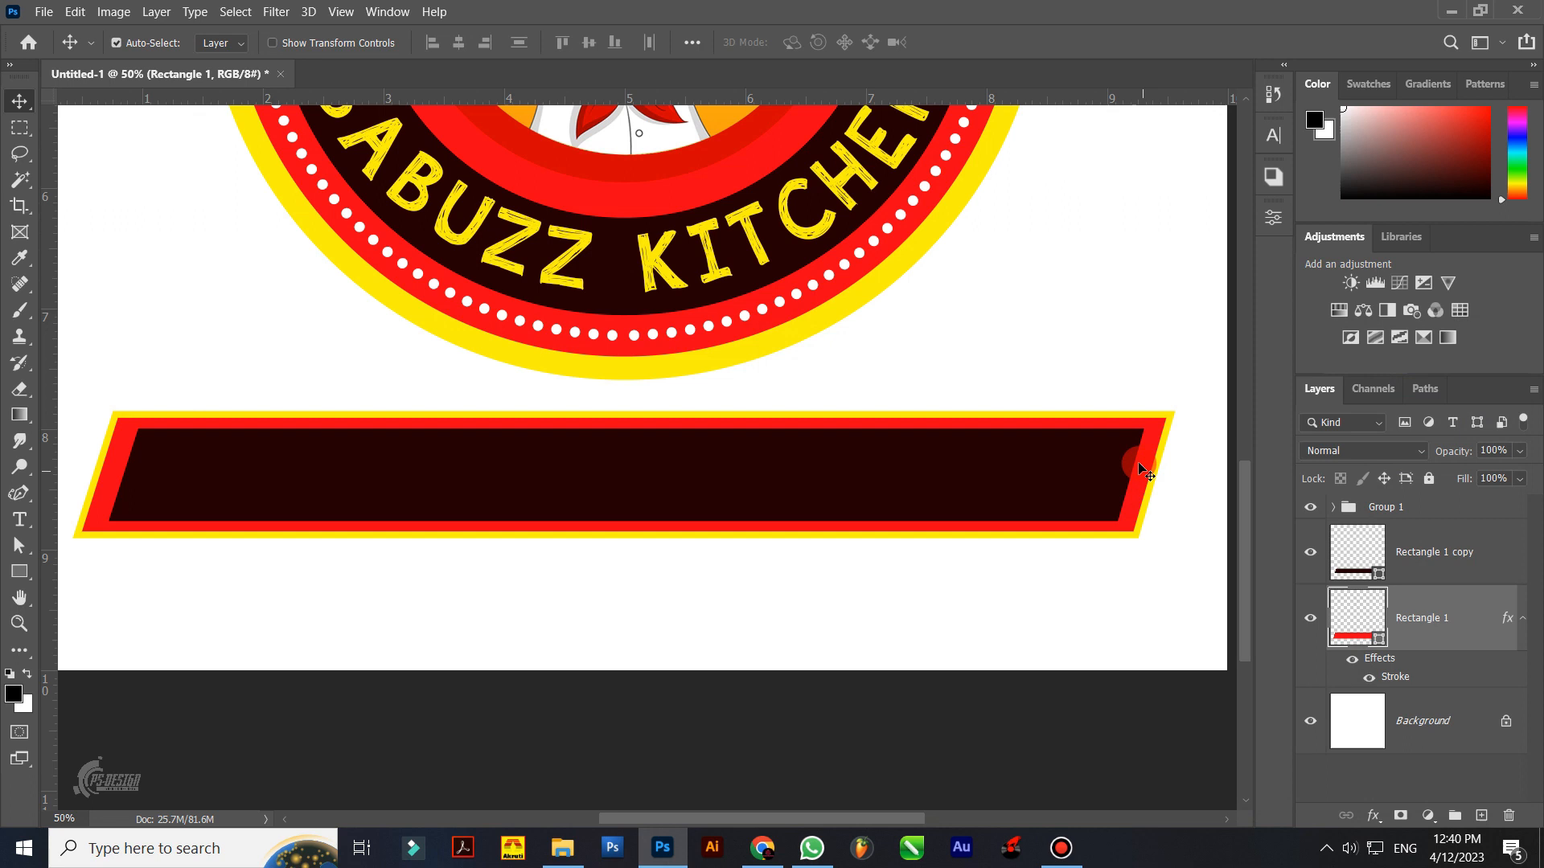
Step: Enlarge the red outer parallelogram slightly around its centre to about 9.2 in wide and 1.2 in high
key(ctrl+t)
drag(1174, 473, 1177, 473)
drag(628, 408, 630, 402)
key(Return)
Step: Nudge the dark inner parallelogram's corner points to even out the red border, making it about 2560 px wide
click(613, 492)
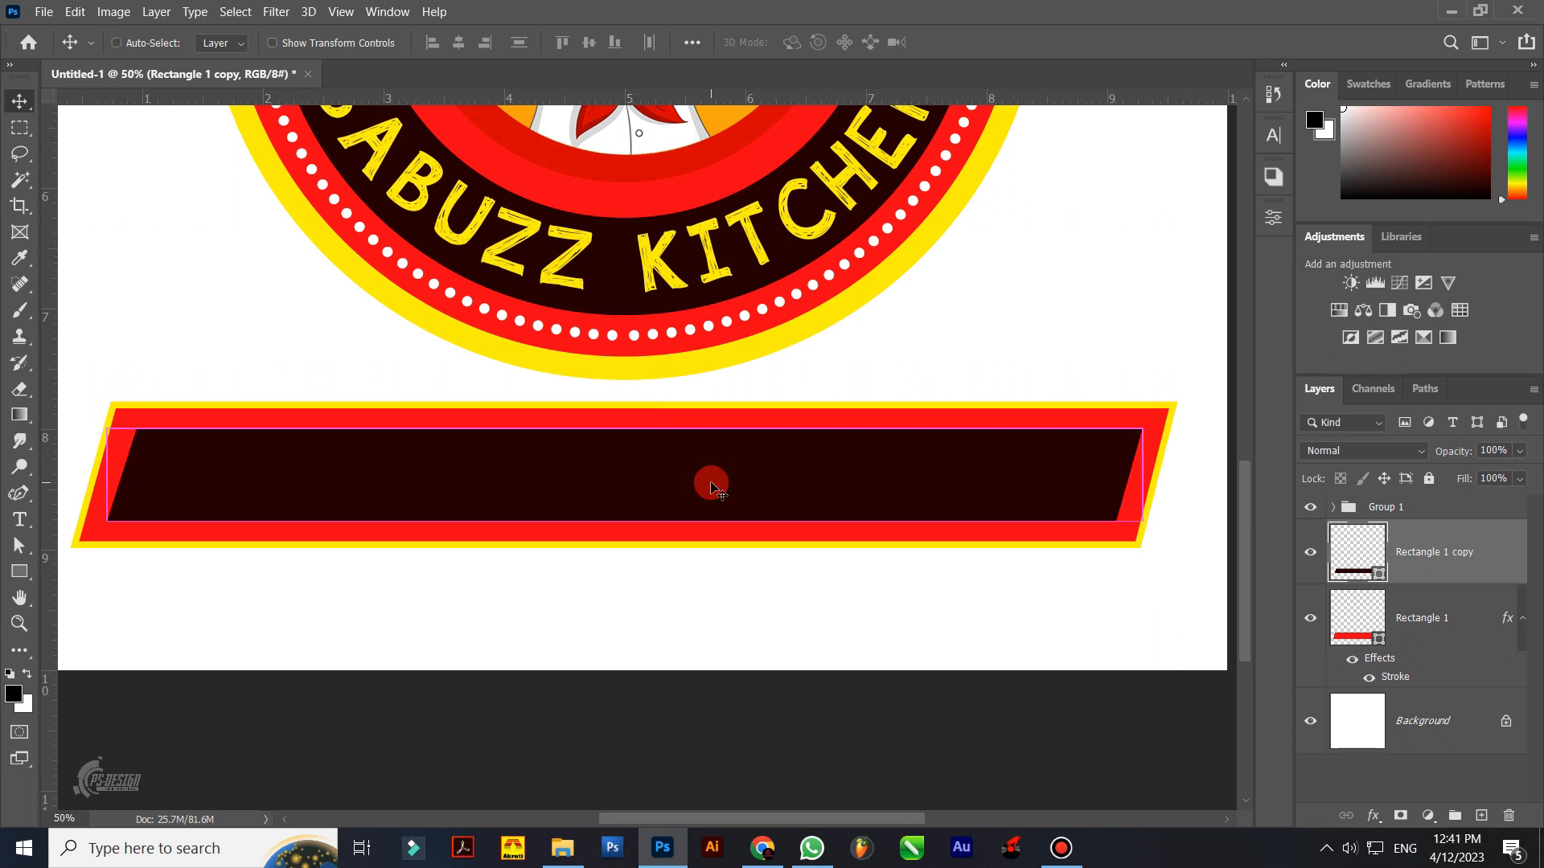
click(22, 546)
mouse_move(93, 537)
mouse_down()
mouse_move(121, 510)
mouse_move(114, 521)
mouse_up()
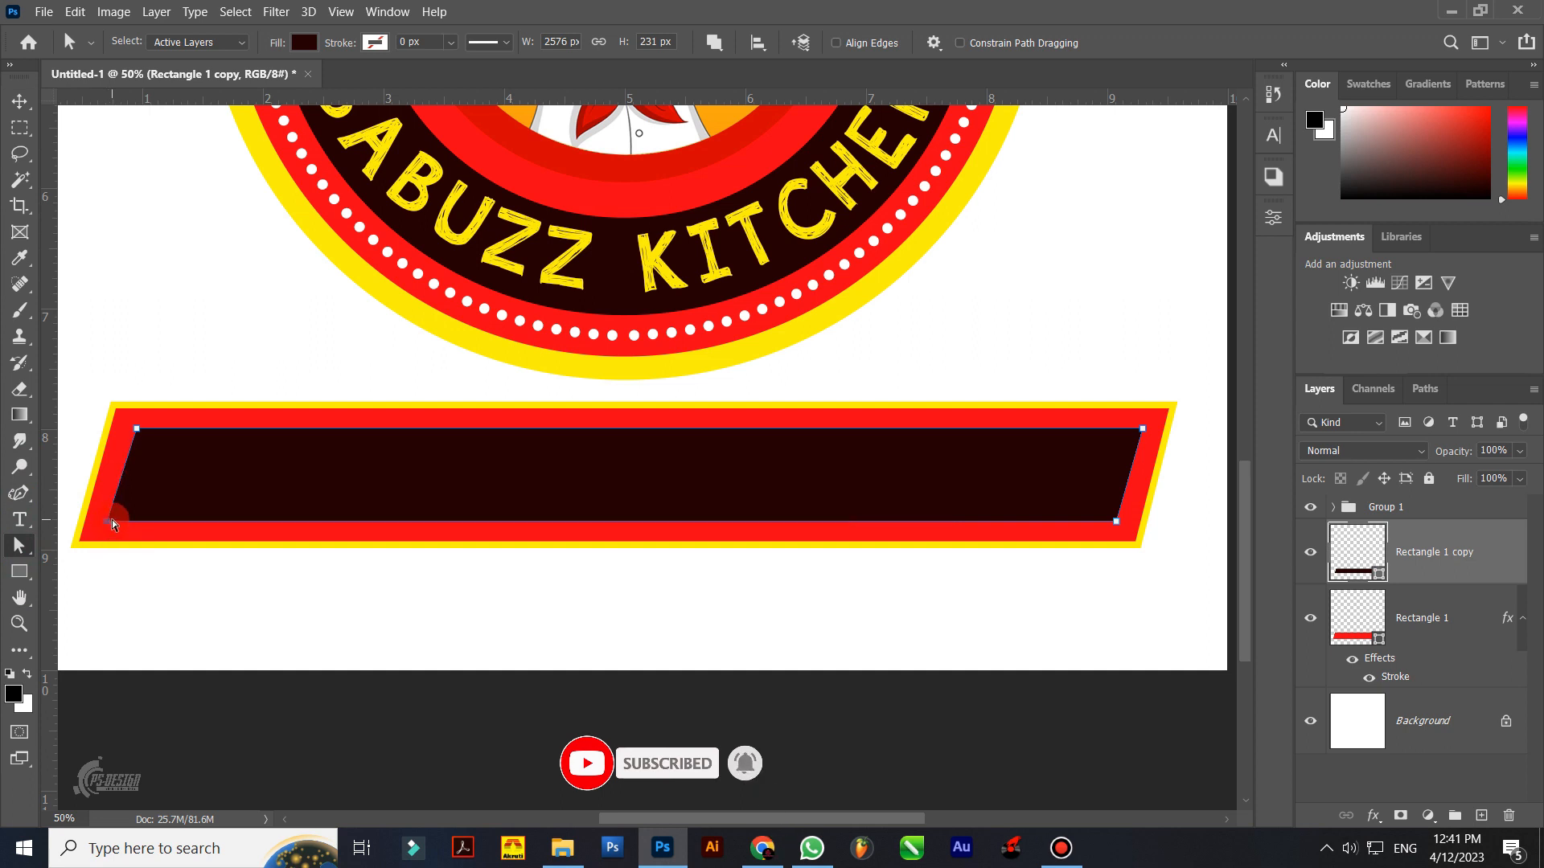
drag(115, 523, 111, 527)
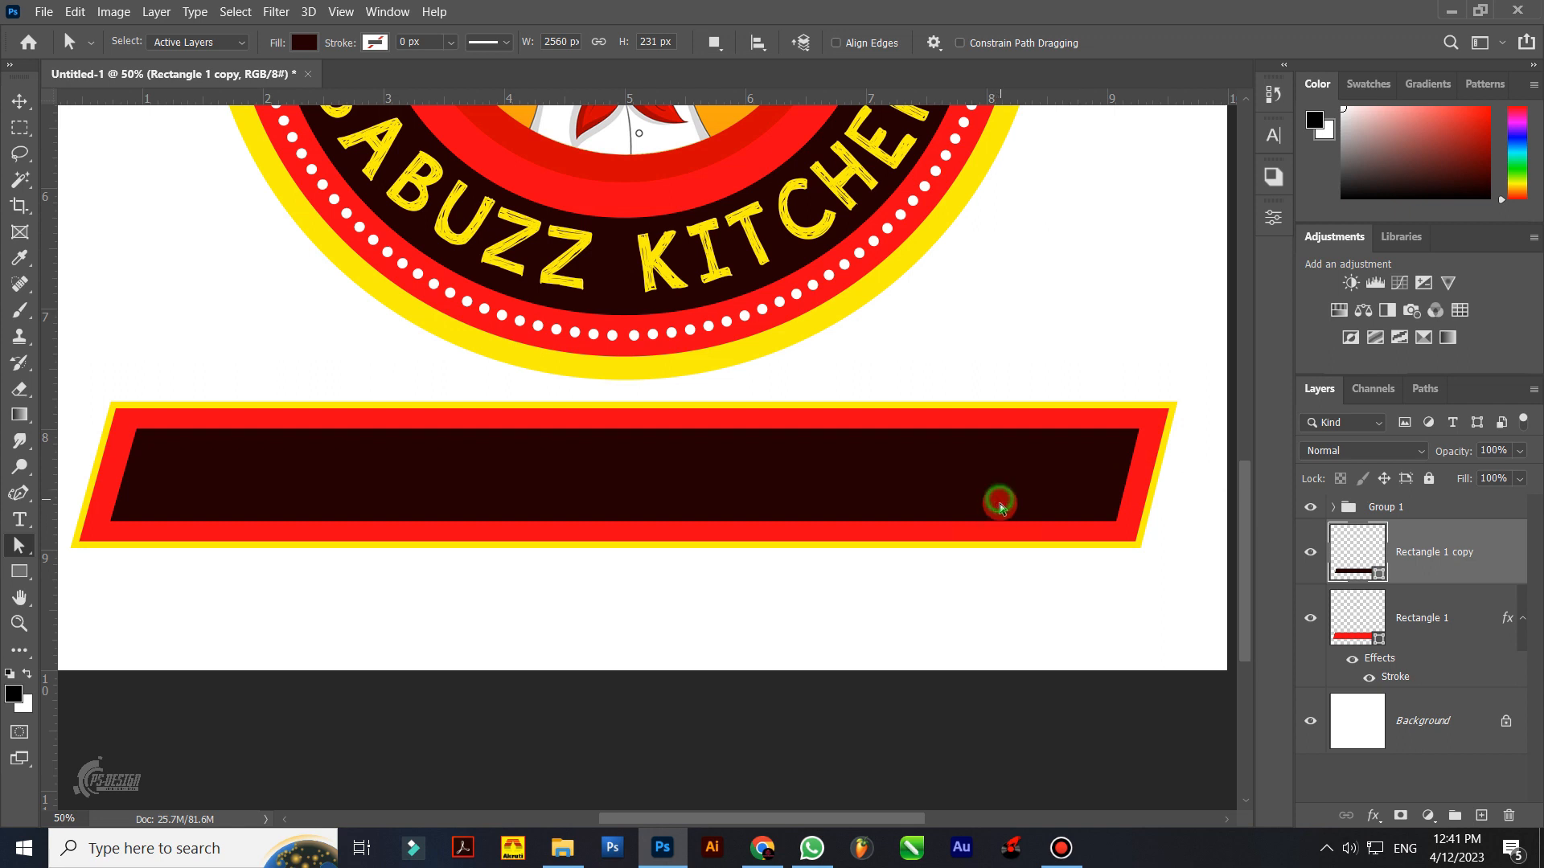
Step: Copy the row of dots from the text running around the logo's red ring
key(ctrl+minus)
click(297, 404)
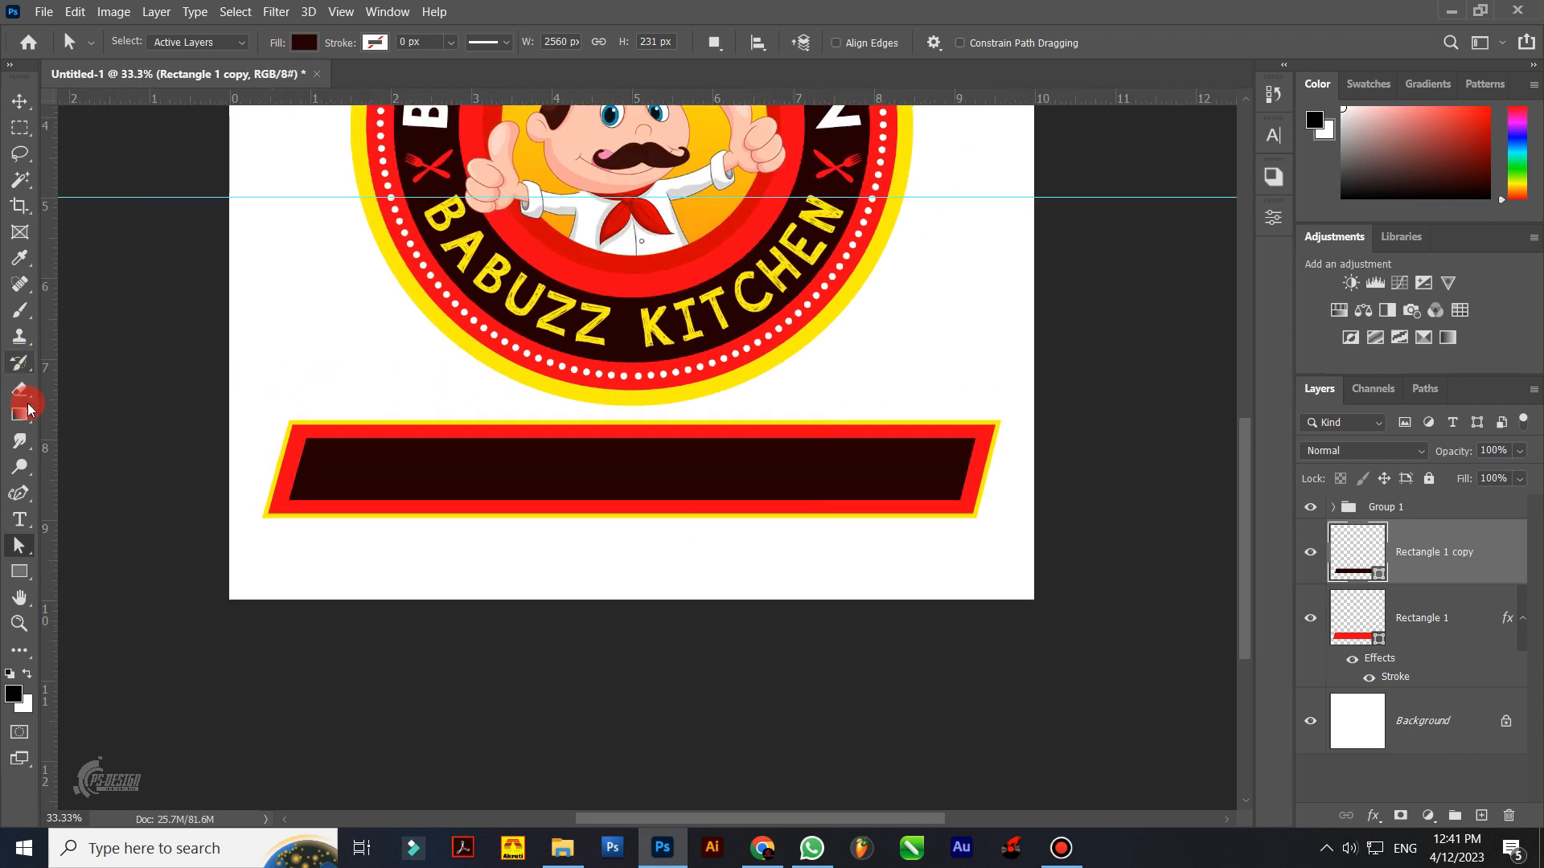
click(20, 521)
click(572, 370)
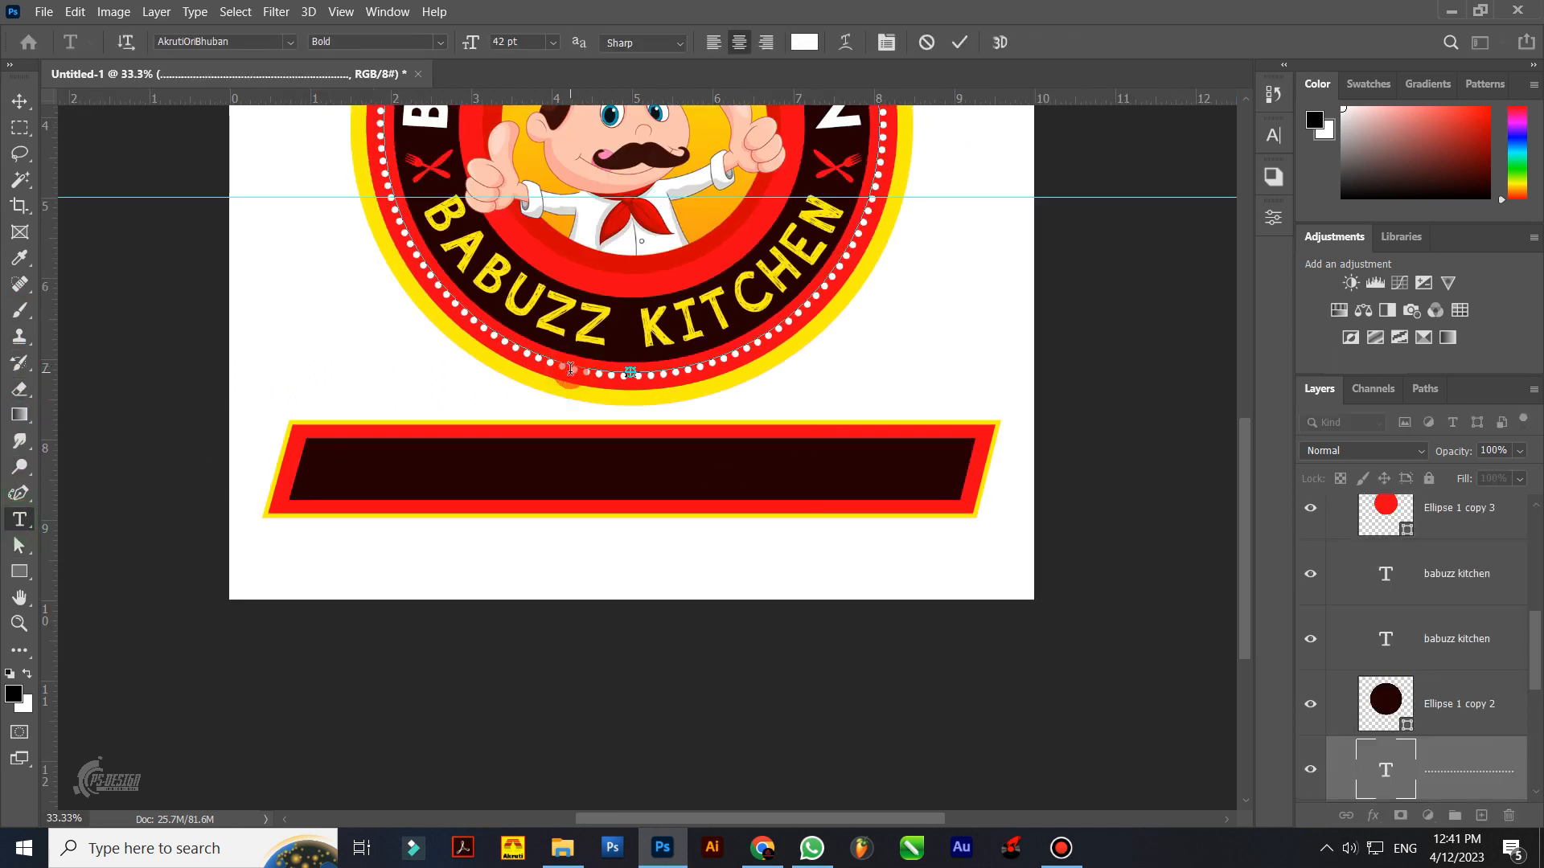
right_click(571, 371)
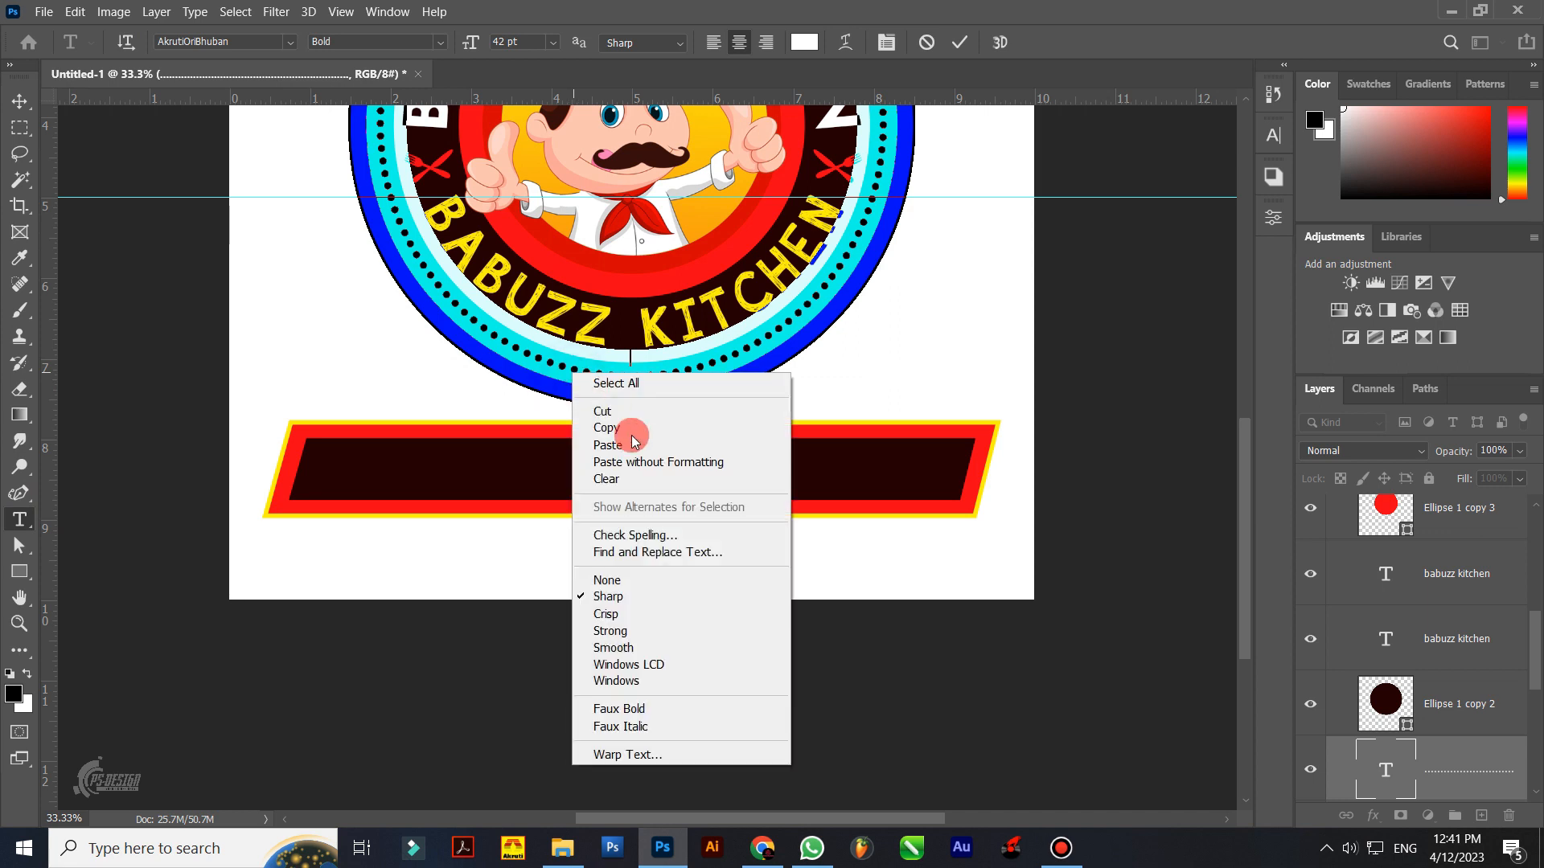
click(625, 428)
click(960, 43)
click(1170, 613)
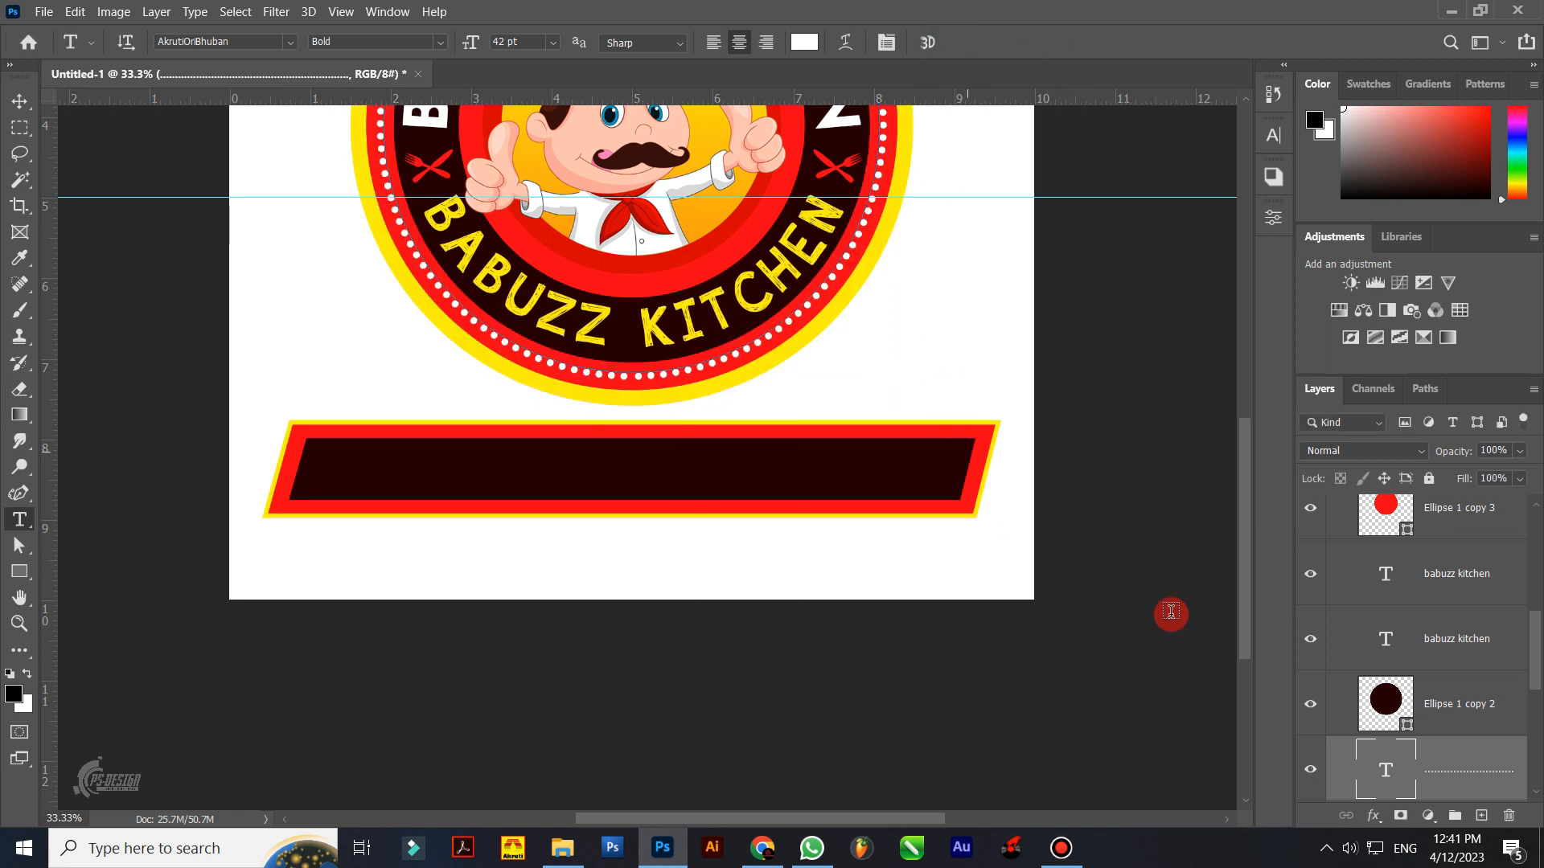
Step: Paste the copied row of dots as text running along the outline of the banner's dark inner parallelogram
click(20, 100)
click(527, 455)
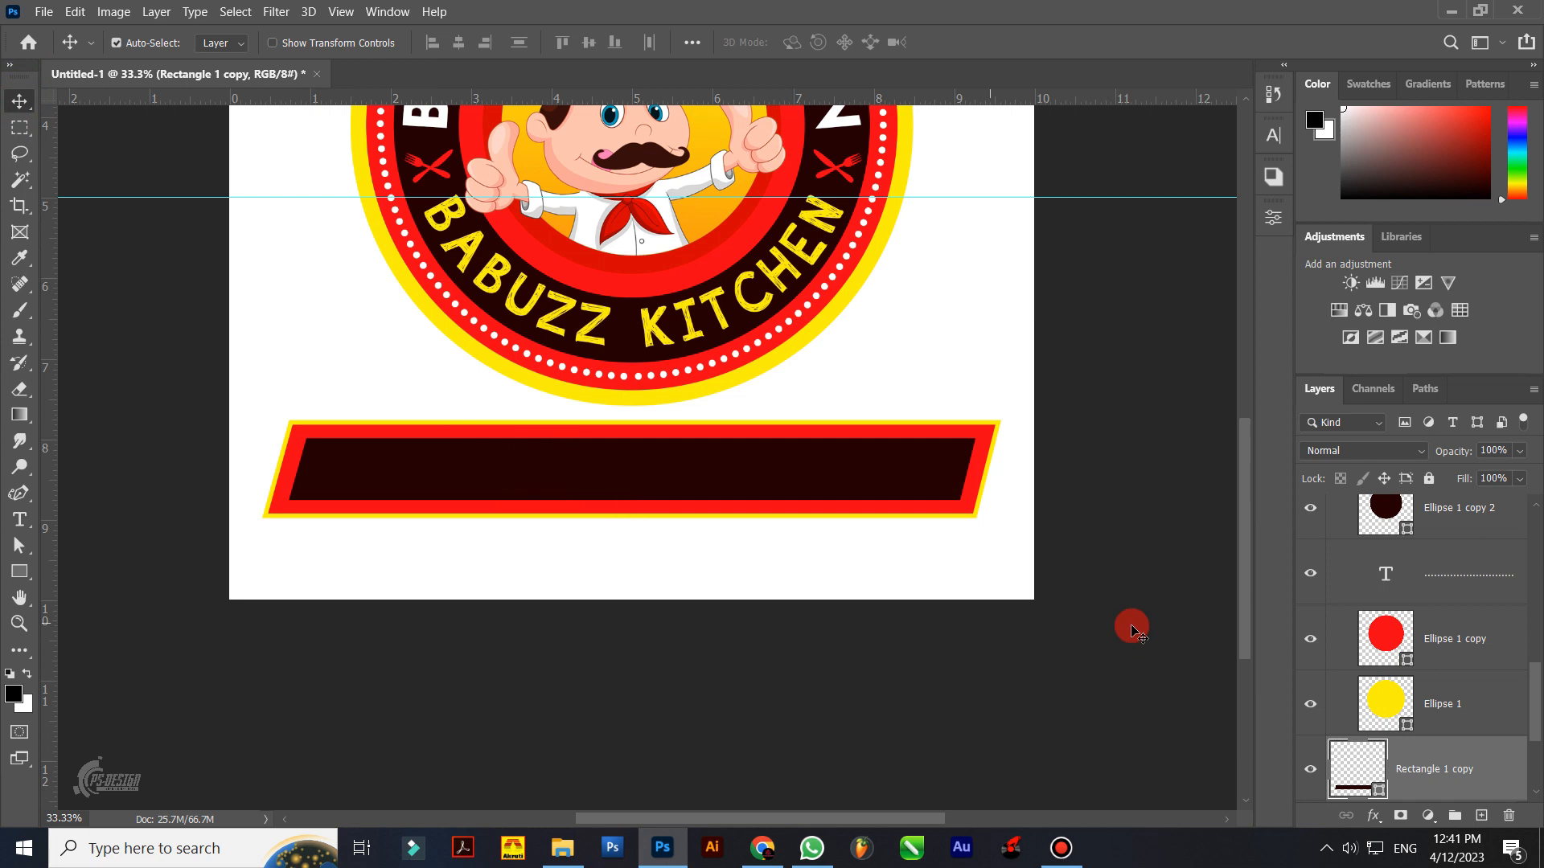
scroll(1479, 687, up, 1)
scroll(1479, 689, down, 5)
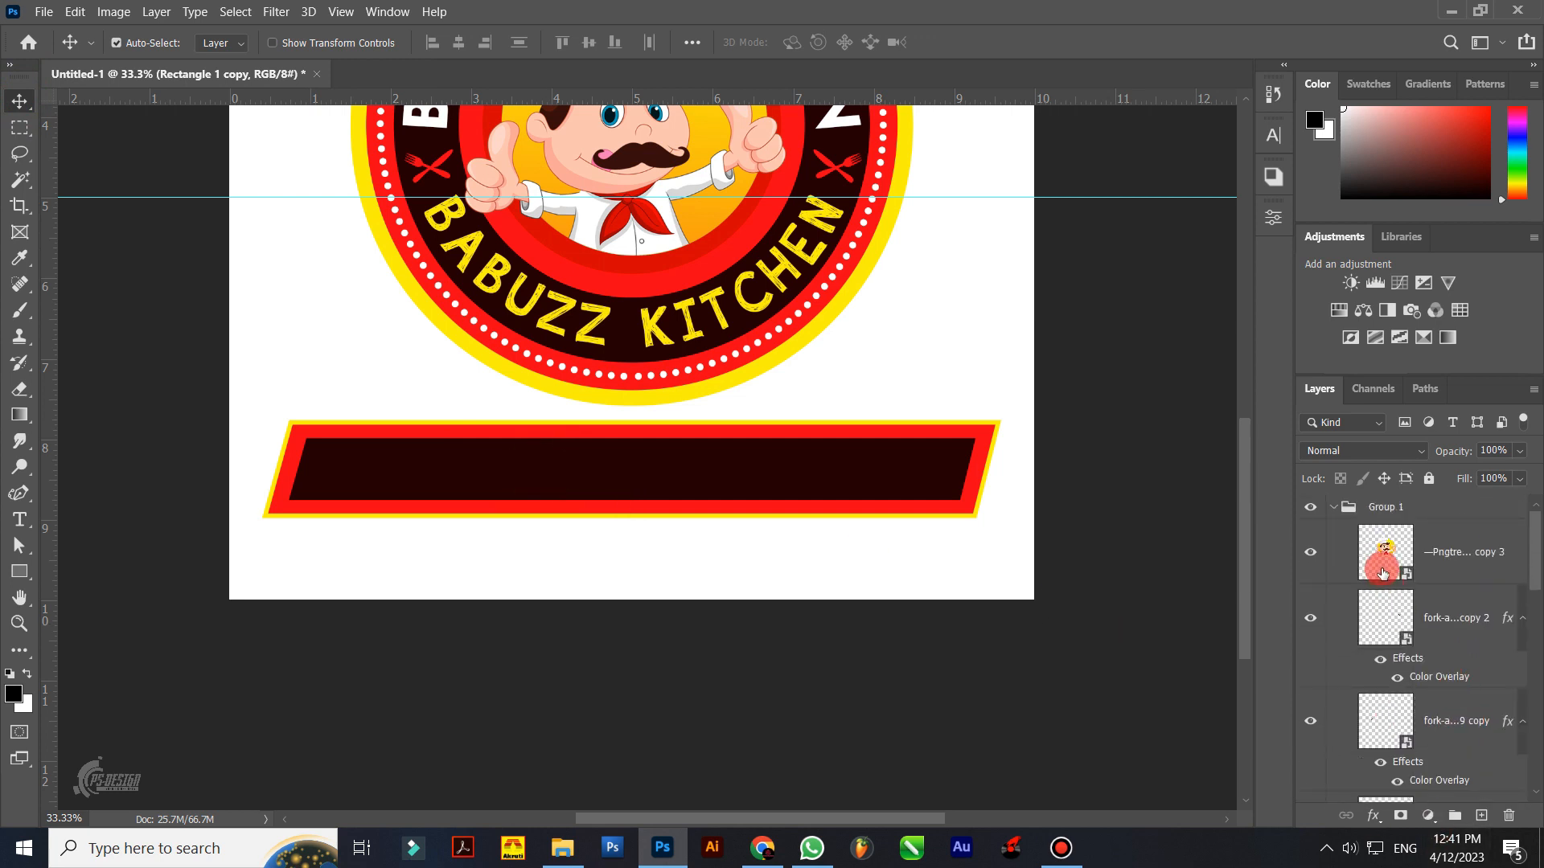
click(1395, 567)
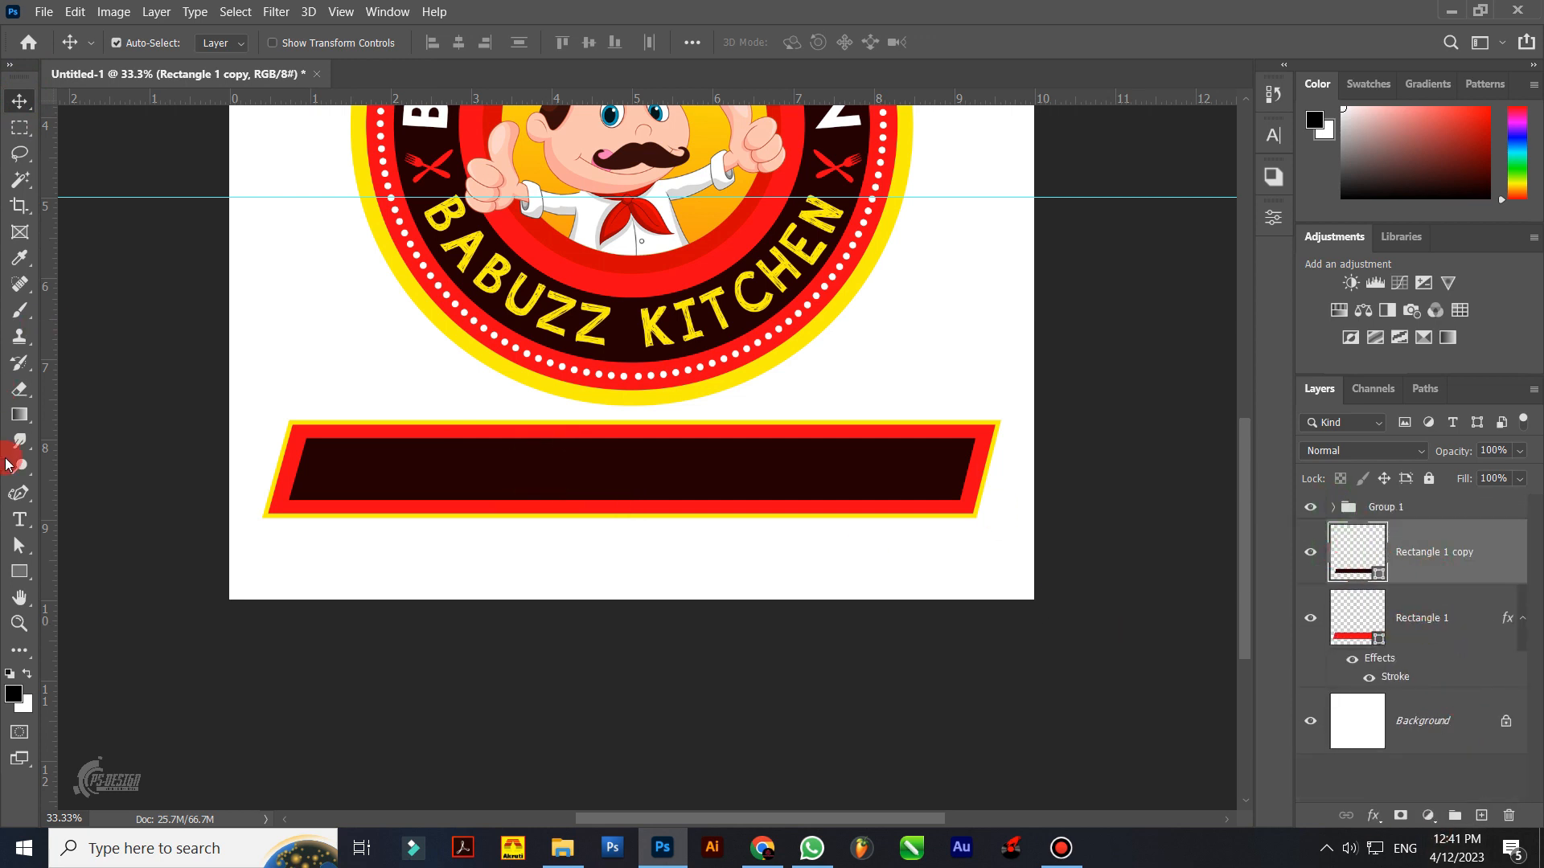
click(19, 519)
click(307, 440)
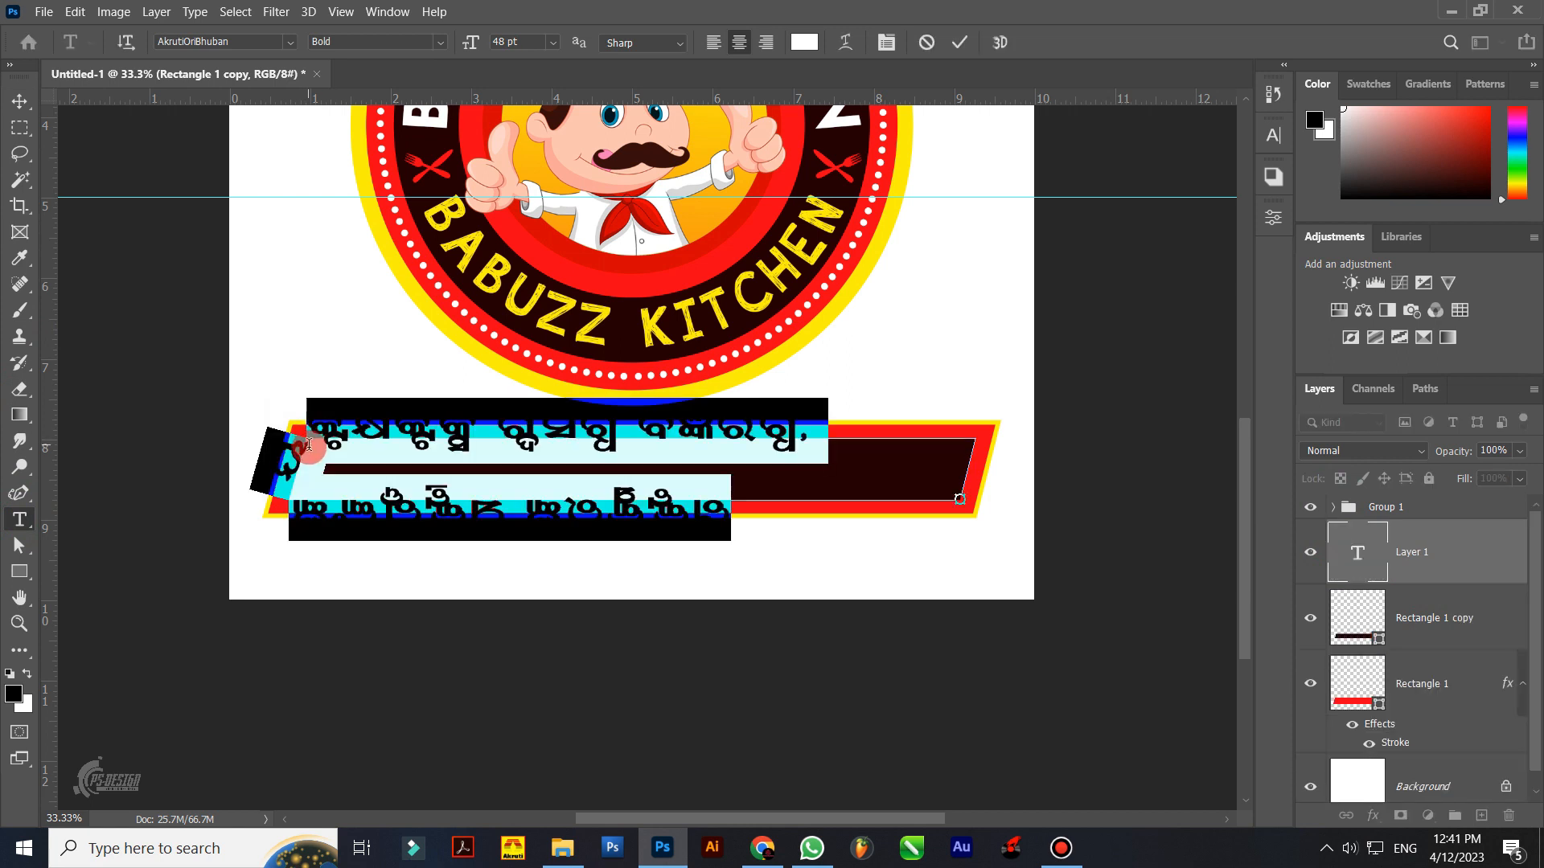
key(ctrl+v)
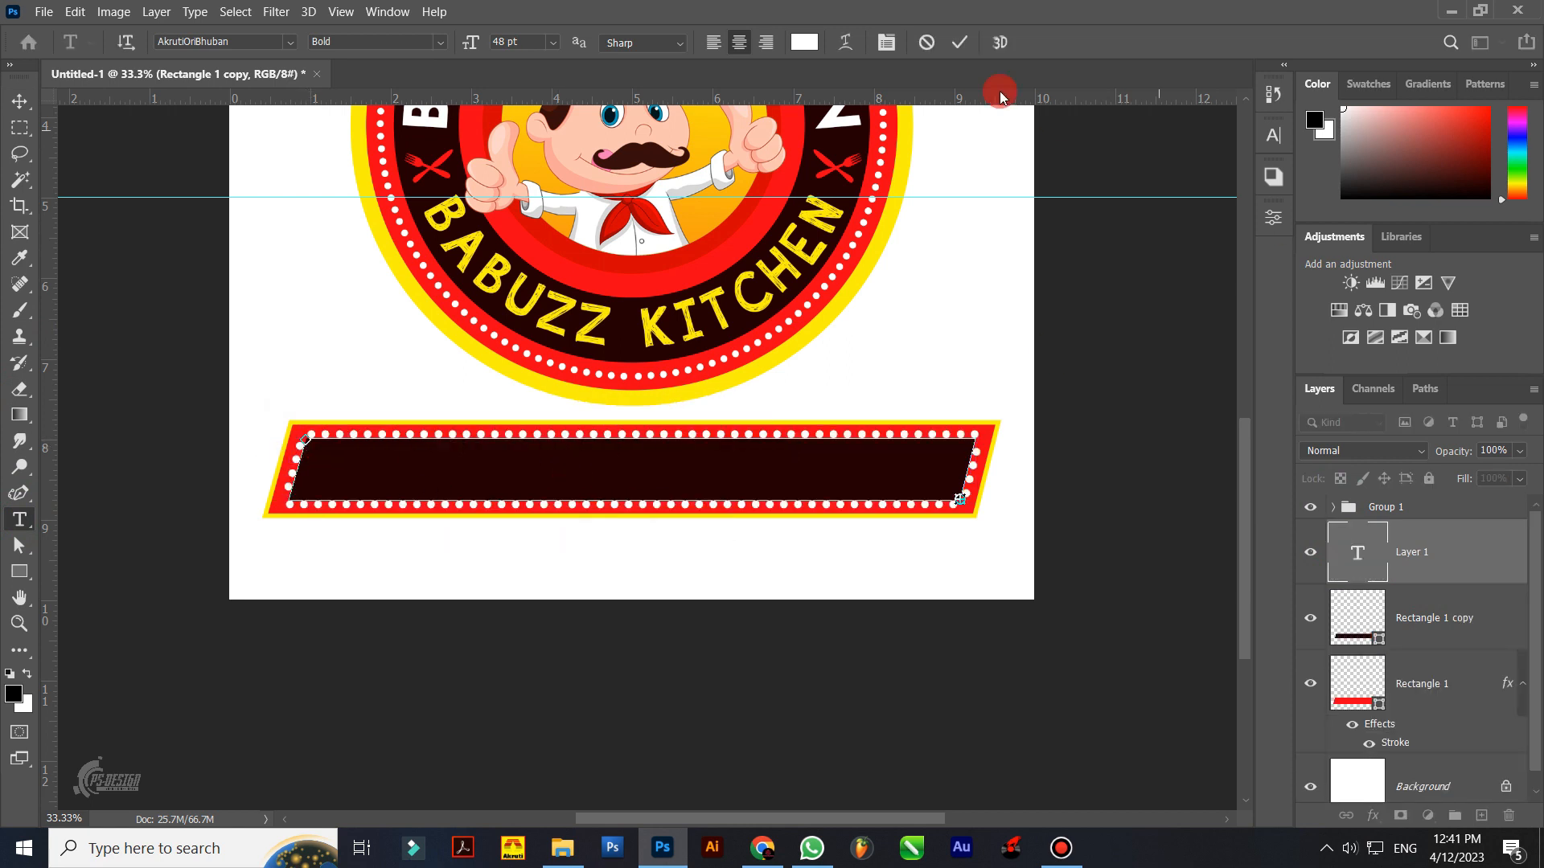
click(965, 42)
click(19, 100)
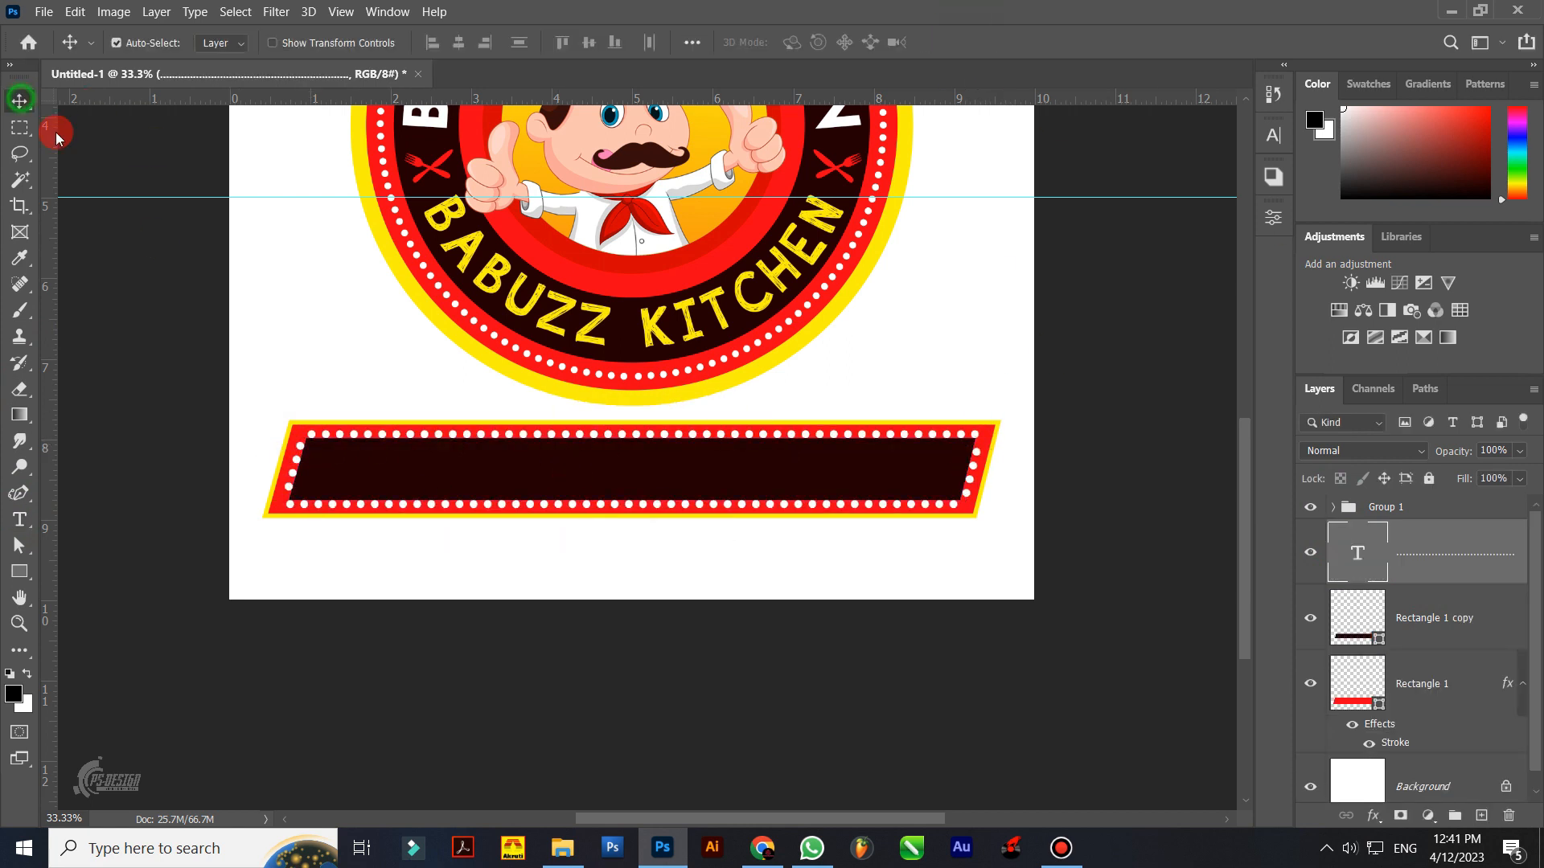
Step: Reduce the font size of the banner's dot text to 37 pt
double_click(505, 441)
click(523, 42)
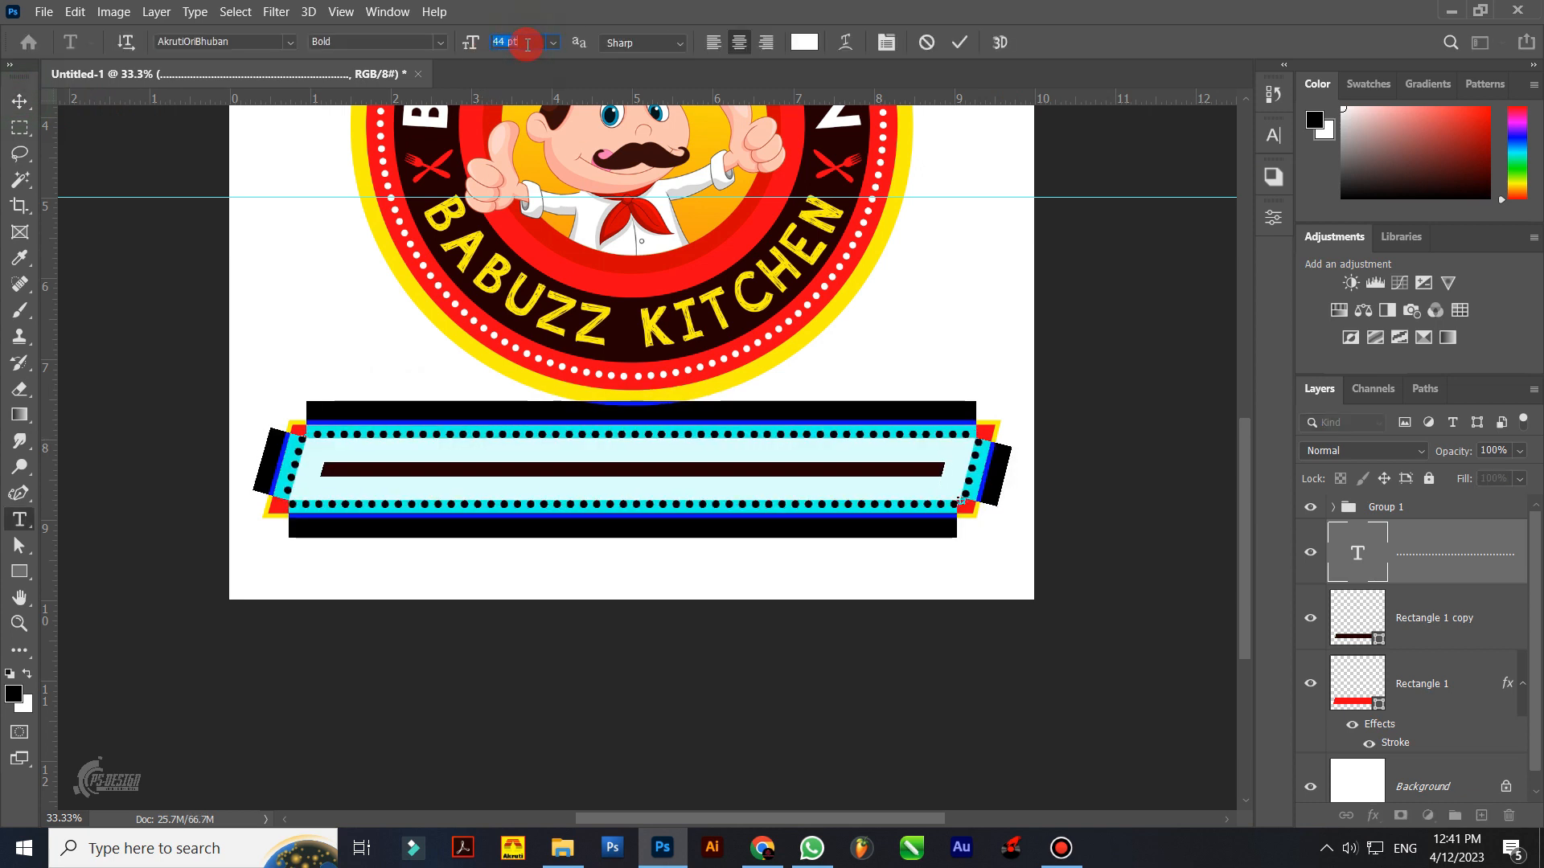
key(Down)
key(Down)
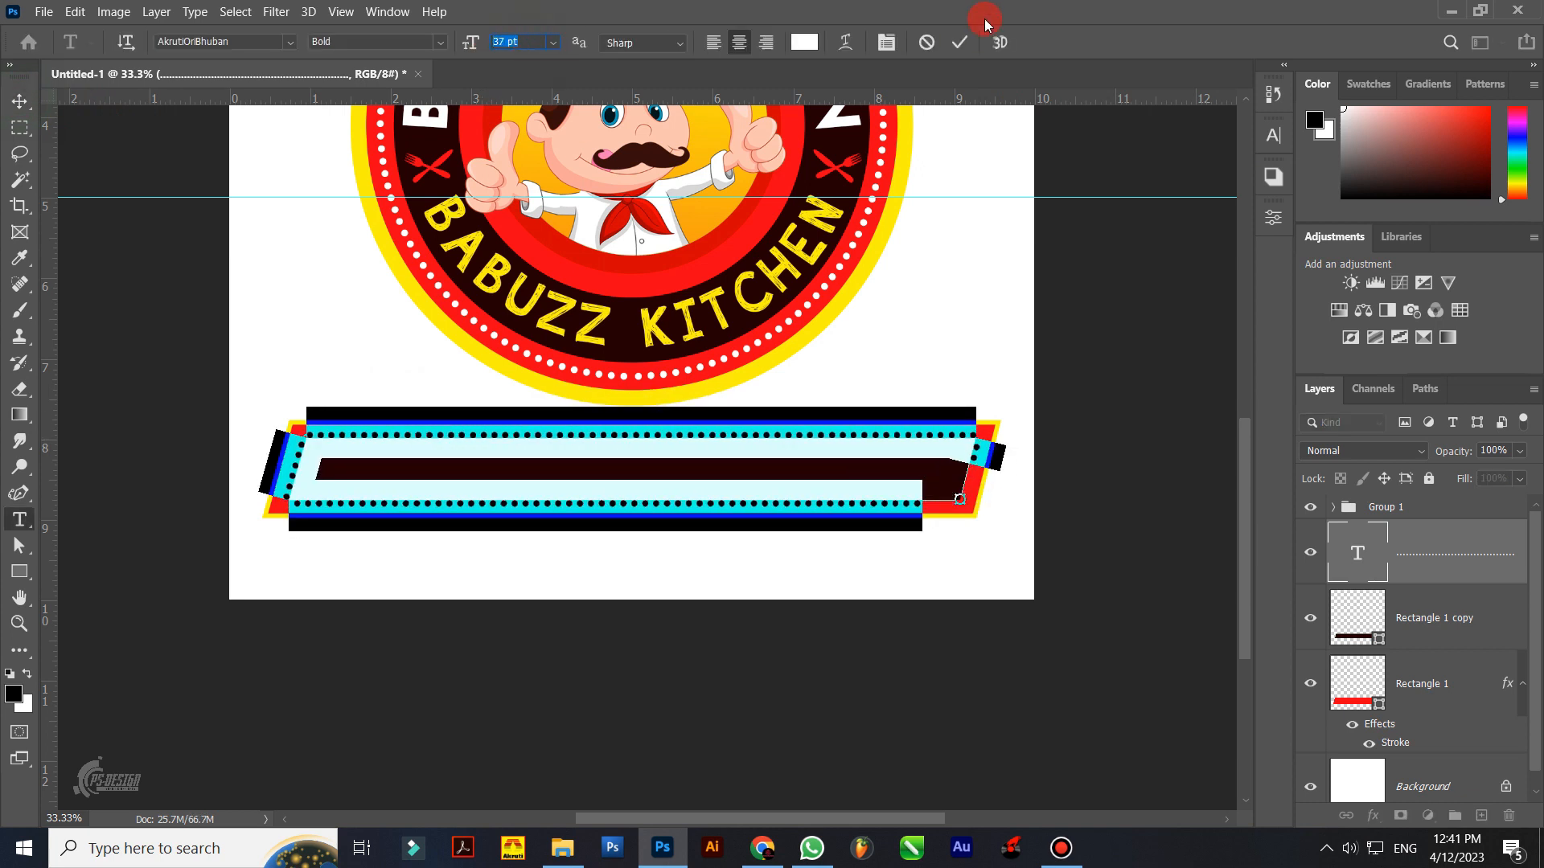
Step: Set the tracking of the banner's dot text to 140 so the dots run all the way around the parallelogram
click(1273, 135)
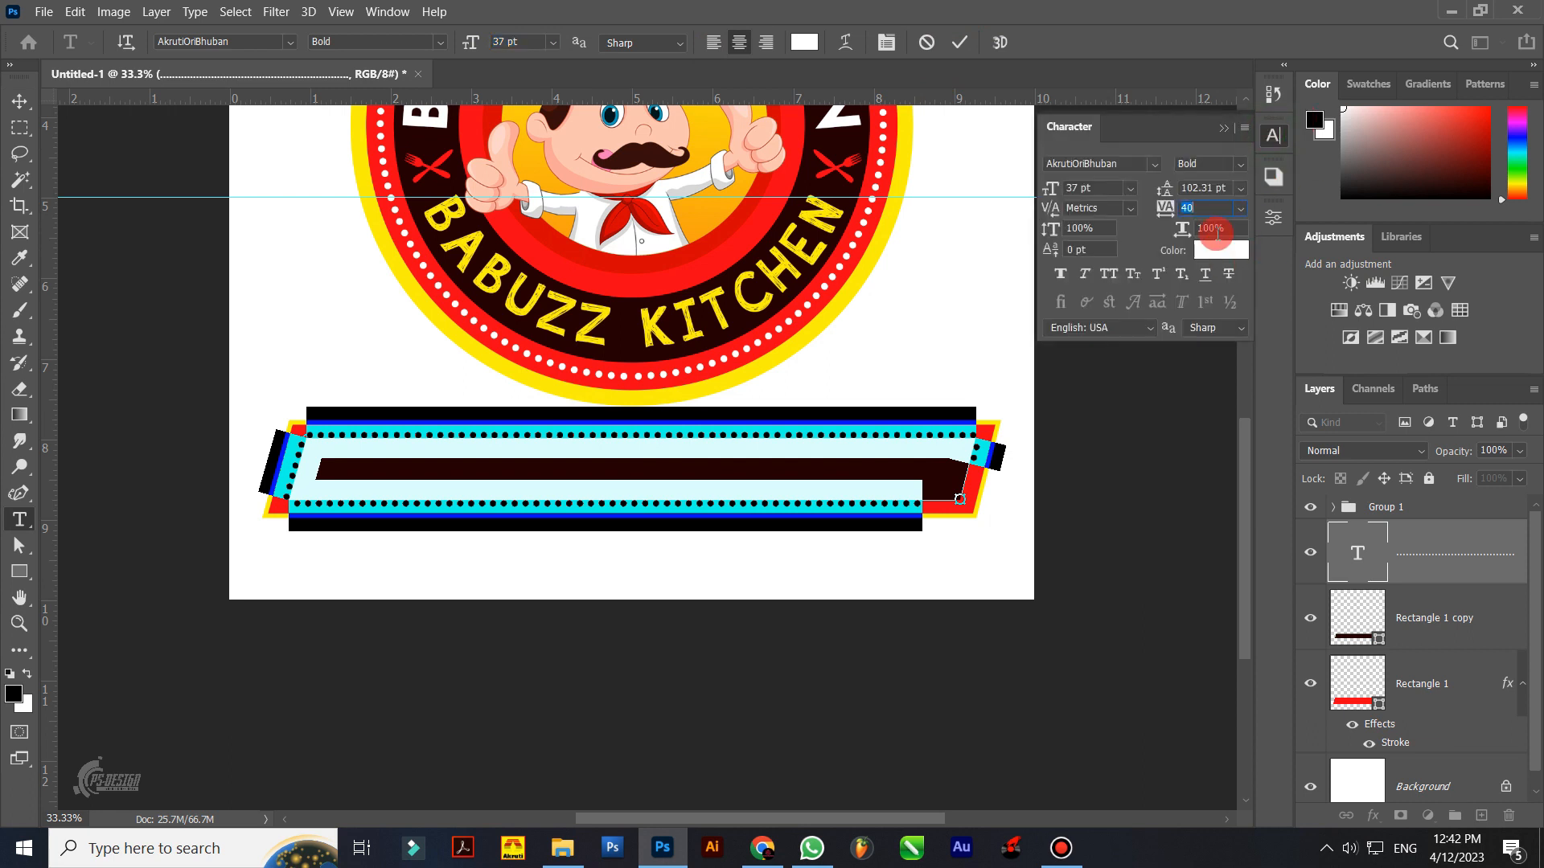
click(1212, 208)
text(120)
key(Return)
key(Return)
text(140)
key(Return)
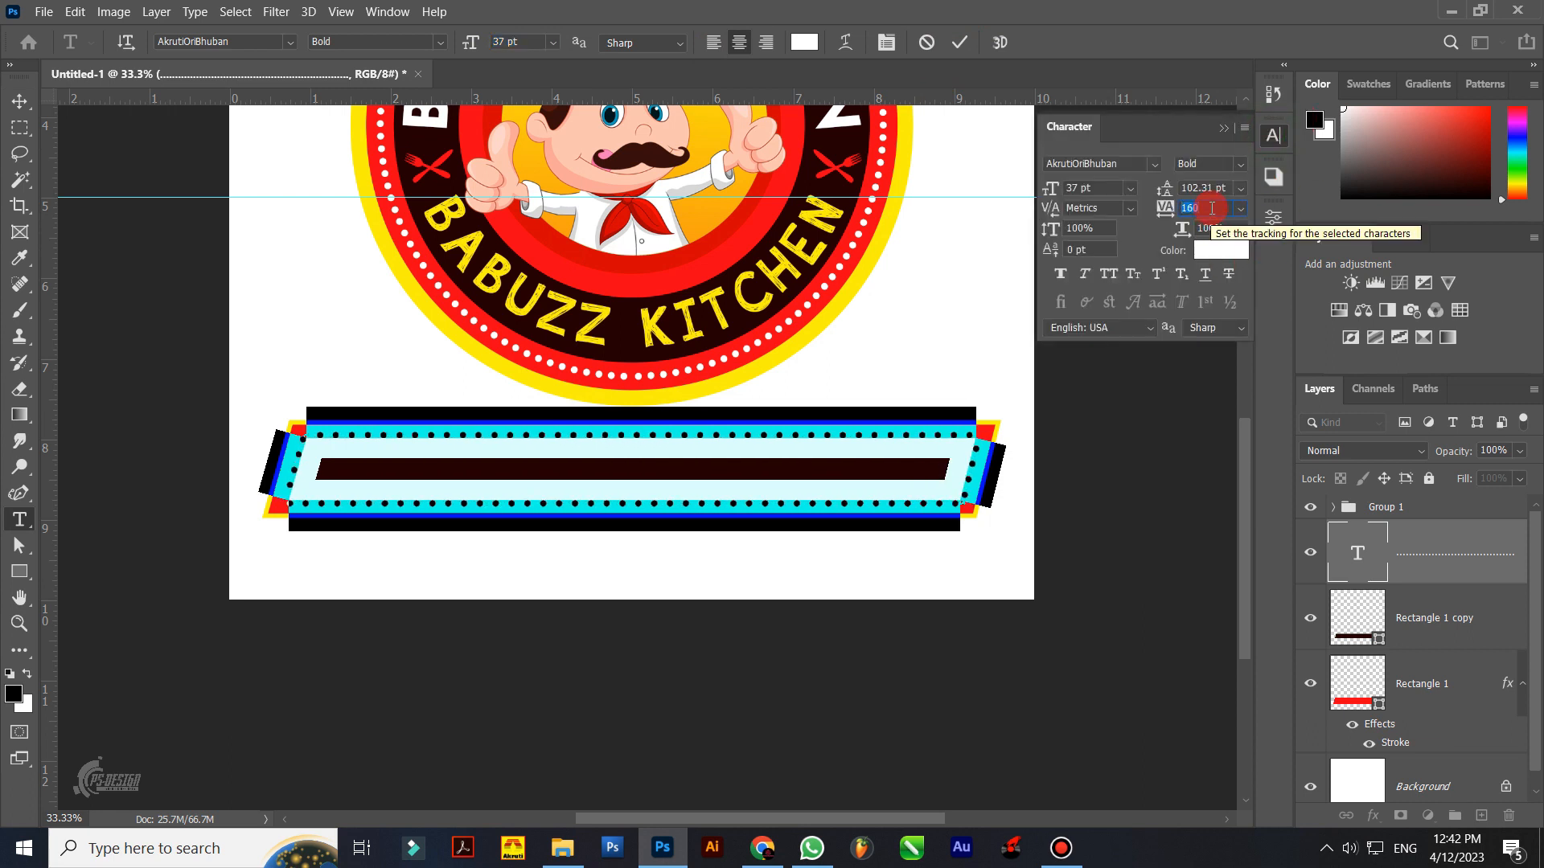
text(120)
key(Return)
text(140)
key(Return)
click(960, 43)
key(v)
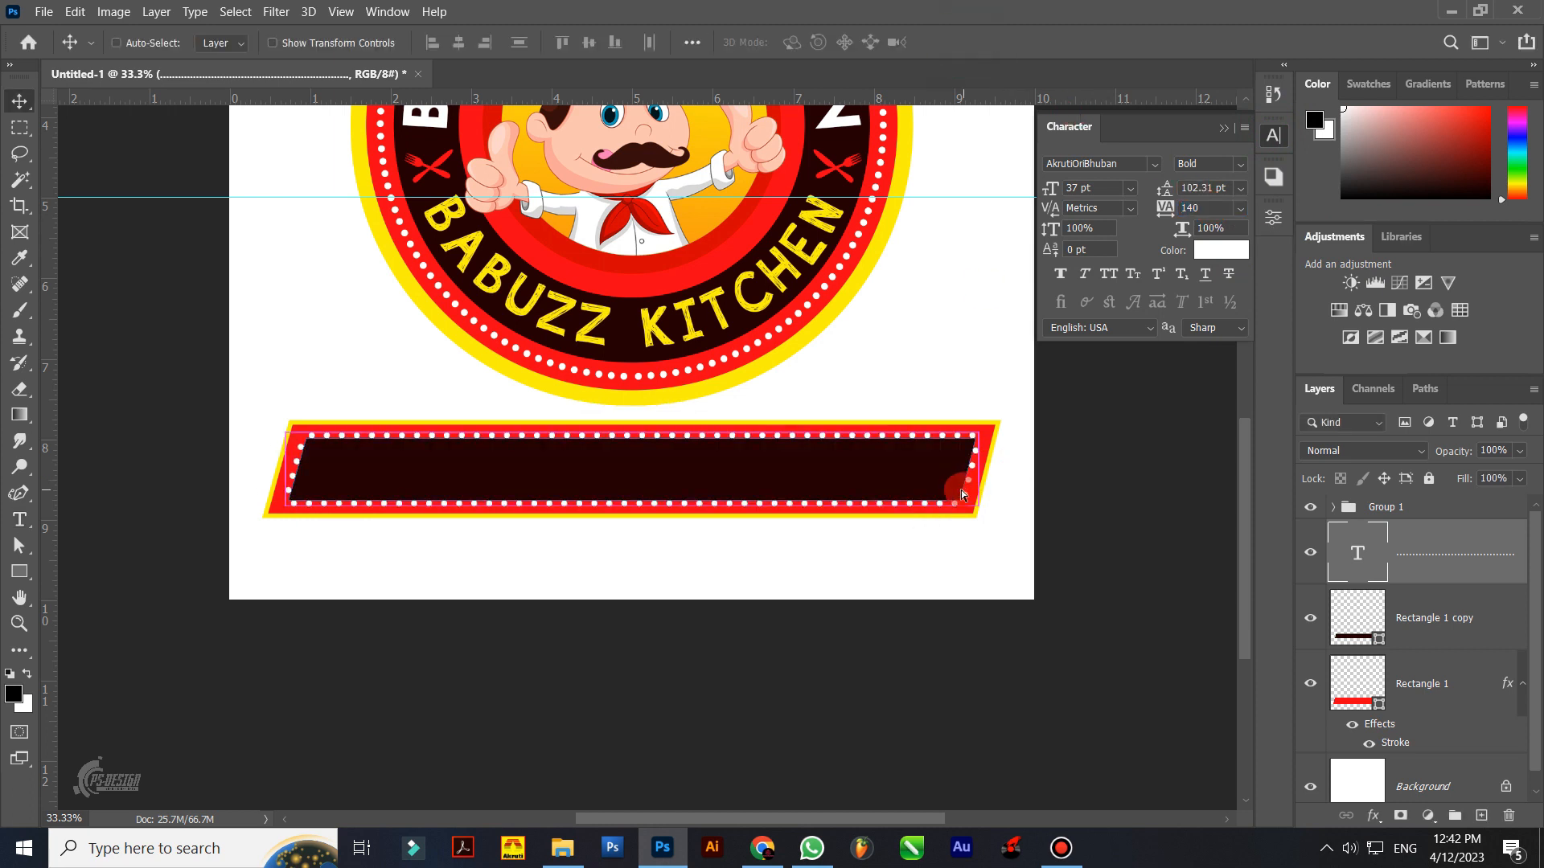
Step: Enlarge the ring of dots slightly around its centre so it sits within the banner's red border
key(ctrl+t)
drag(977, 501, 985, 501)
key(Return)
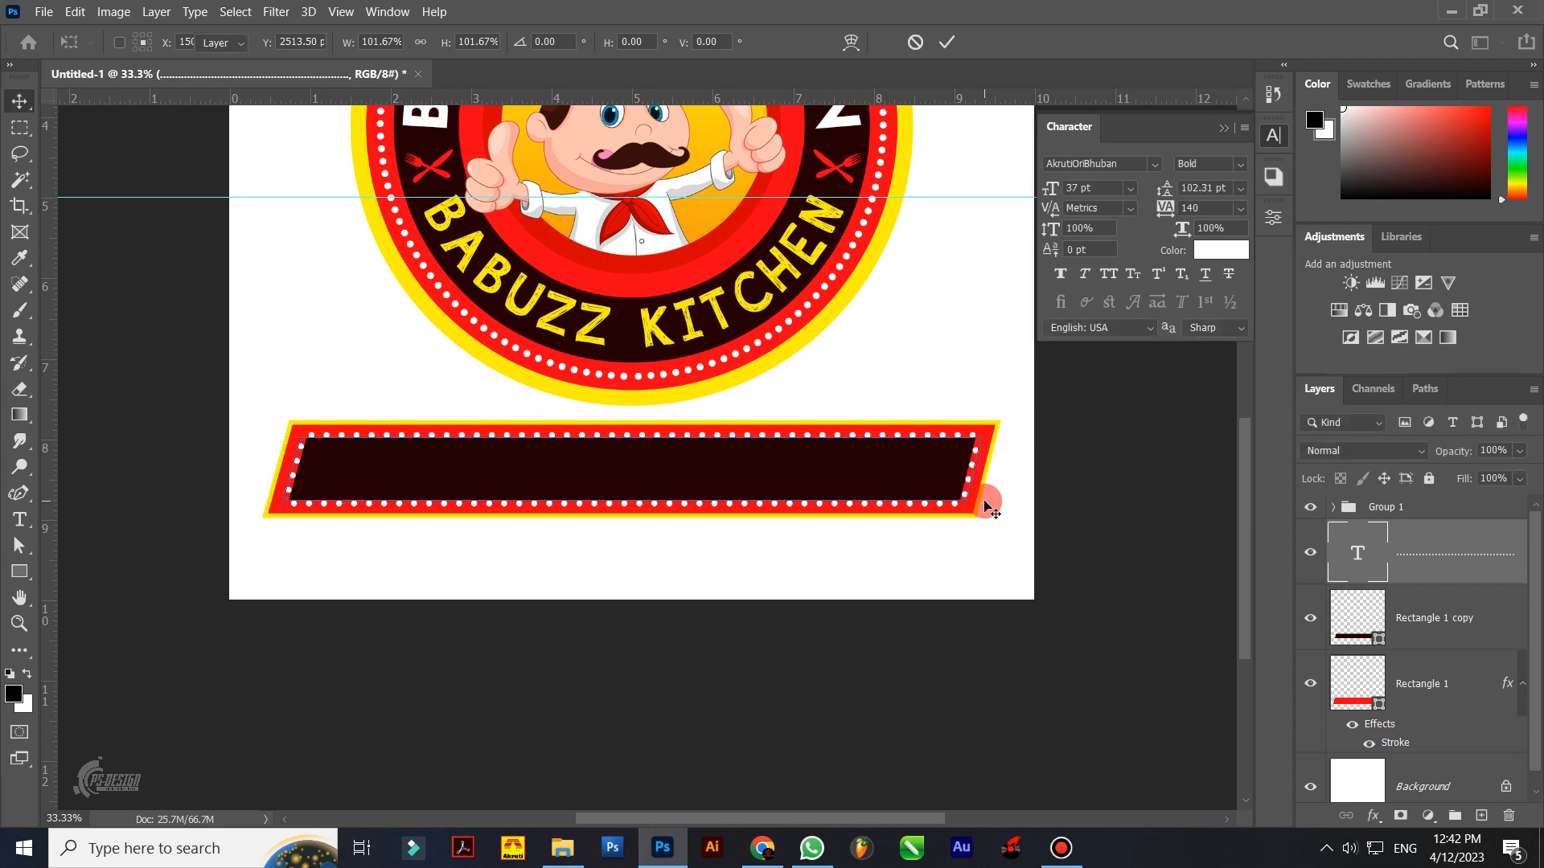
click(974, 621)
click(928, 463)
key(ctrl+t)
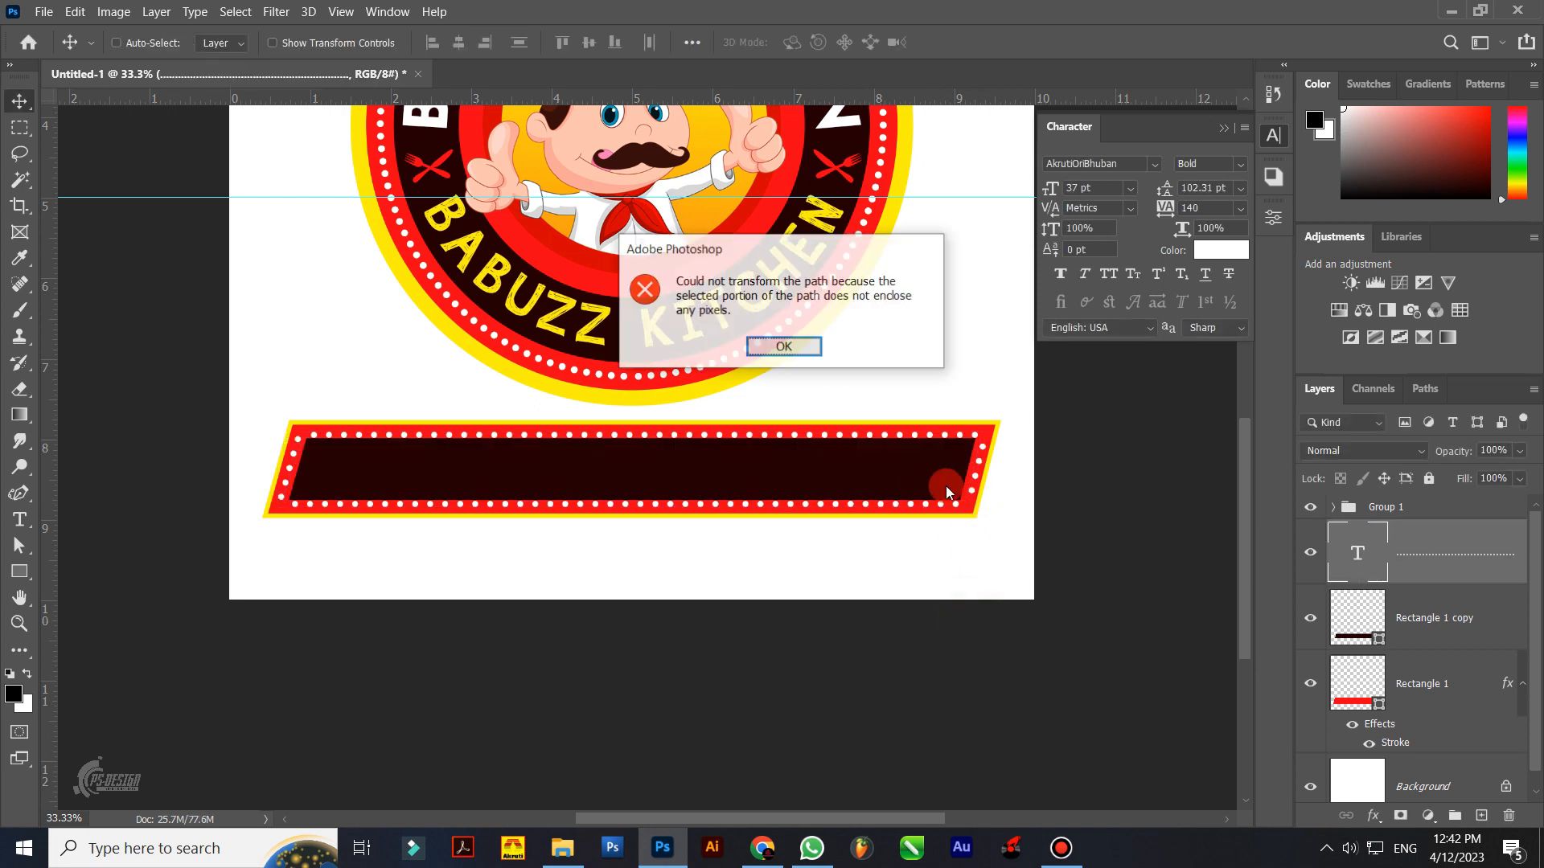
click(817, 346)
Step: Reduce the height of the banner's dark inner parallelogram to about 187 px, keeping it centred
click(1470, 614)
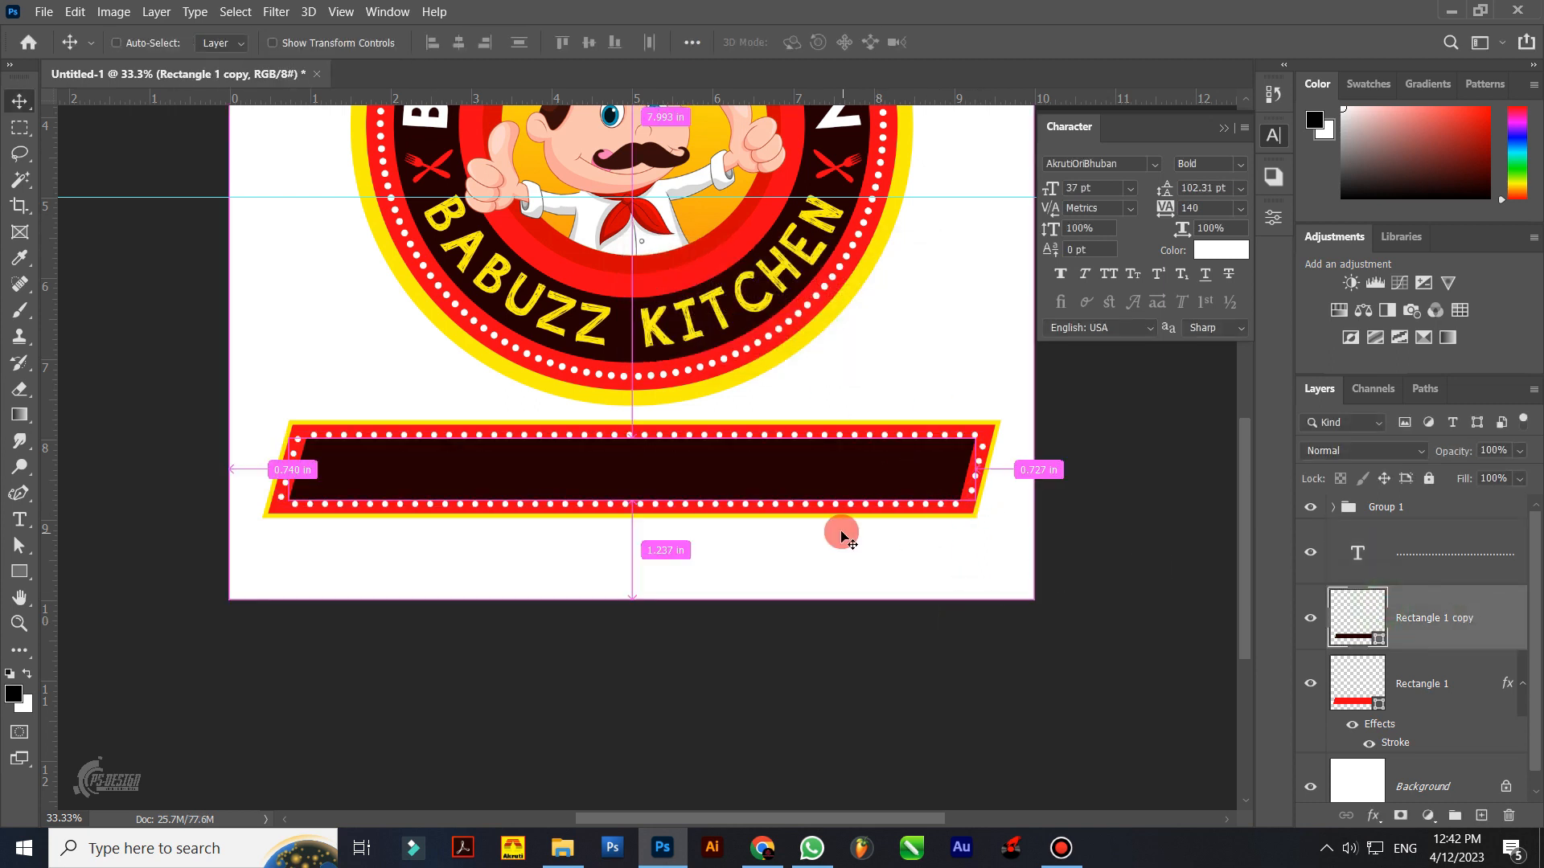
key(ctrl+t)
key(ctrl+plus)
drag(624, 432, 624, 440)
key(Return)
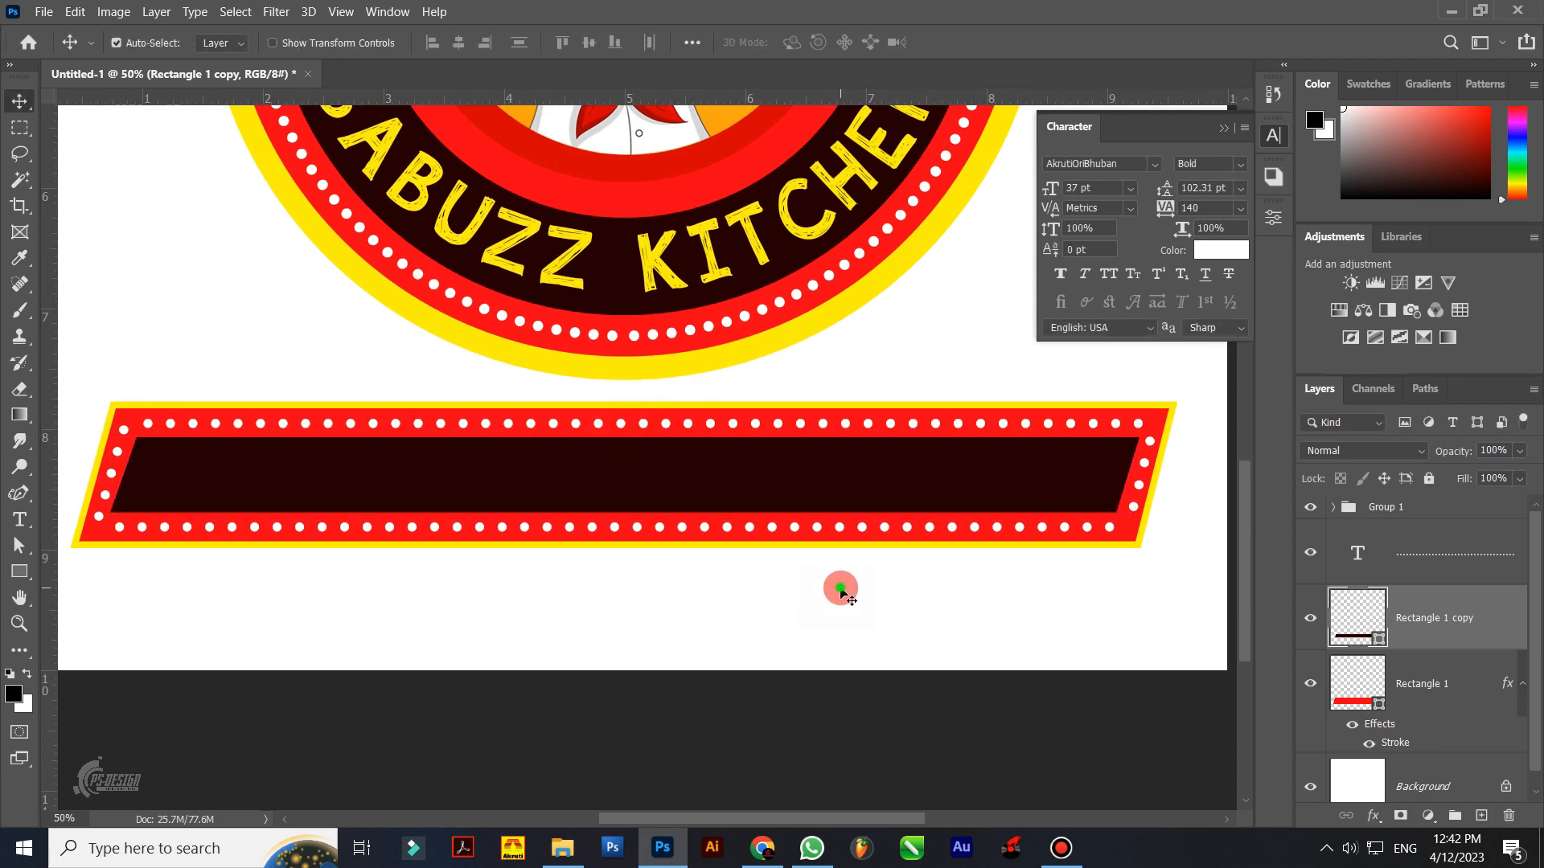
click(840, 590)
key(ctrl+t)
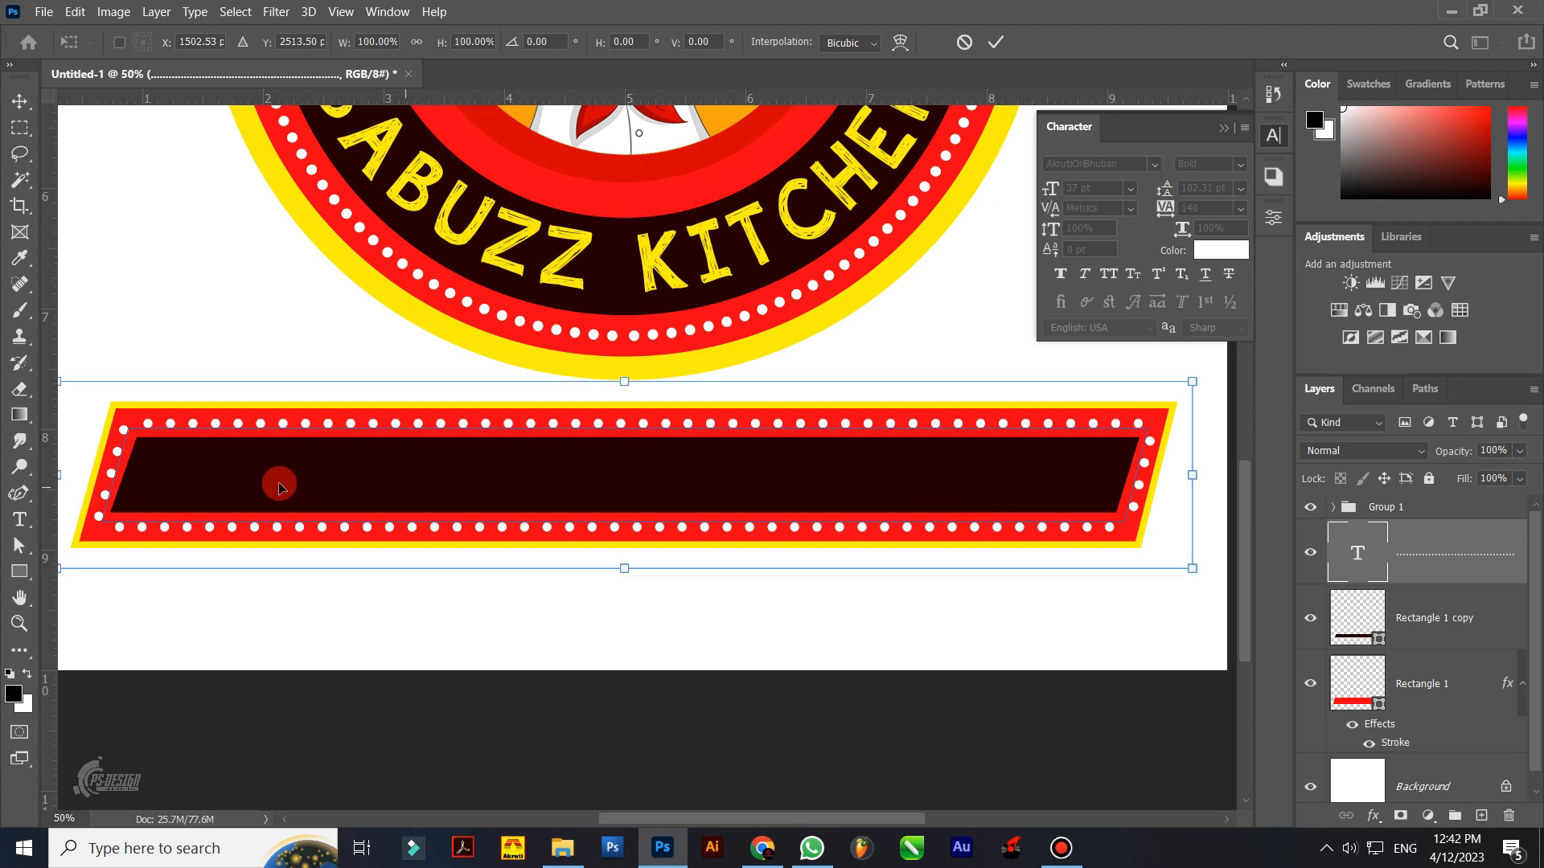
right_click(330, 473)
click(373, 614)
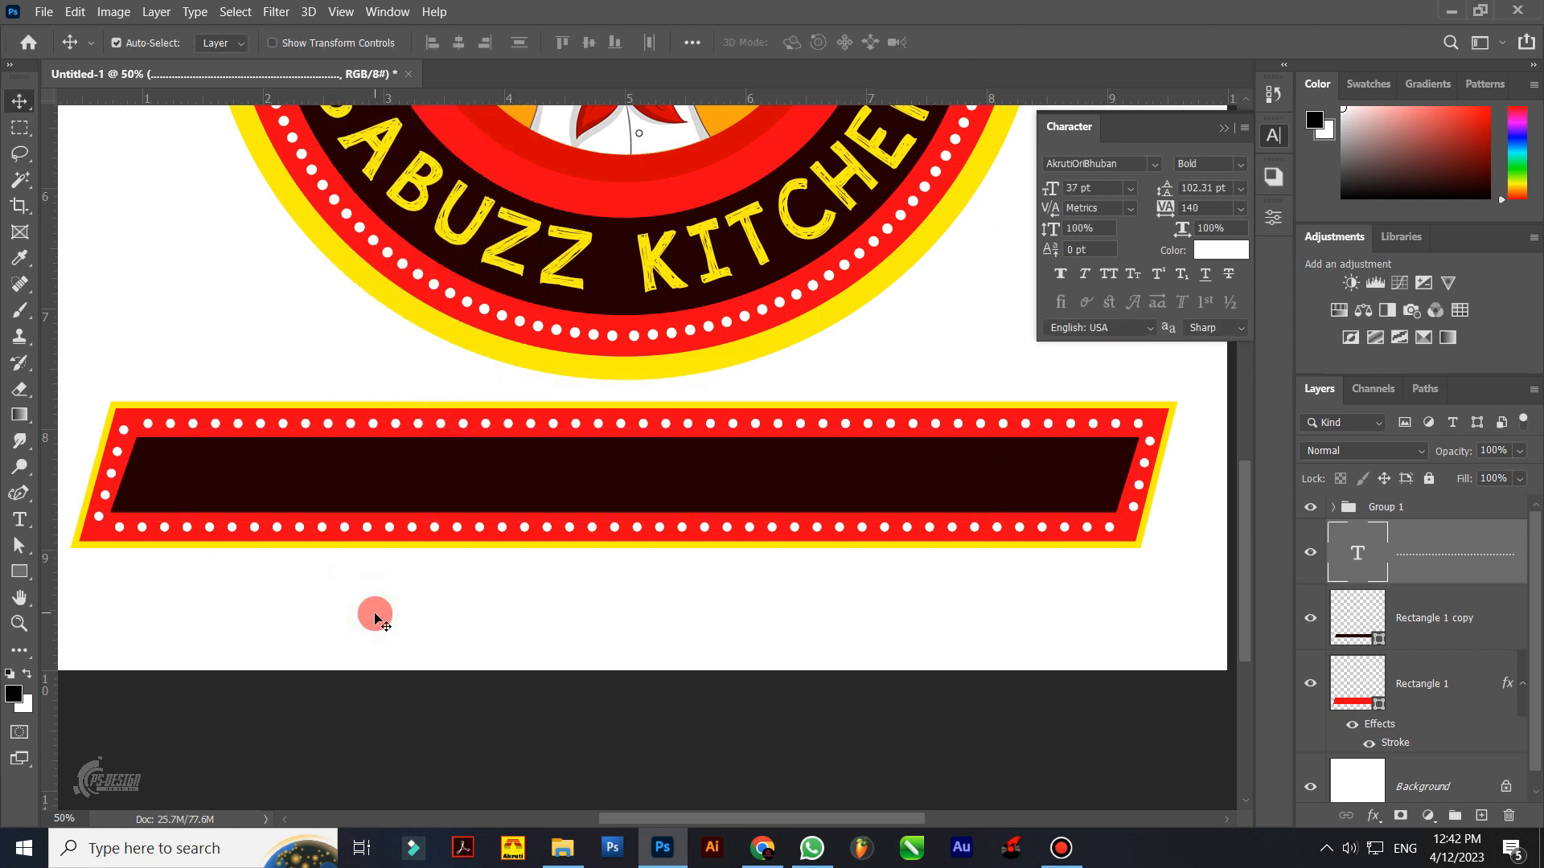
Step: Move the dark parallelogram's layer above the dot text and nudge its lower-left and upper-right corner points slightly inward
drag(1425, 607, 1439, 558)
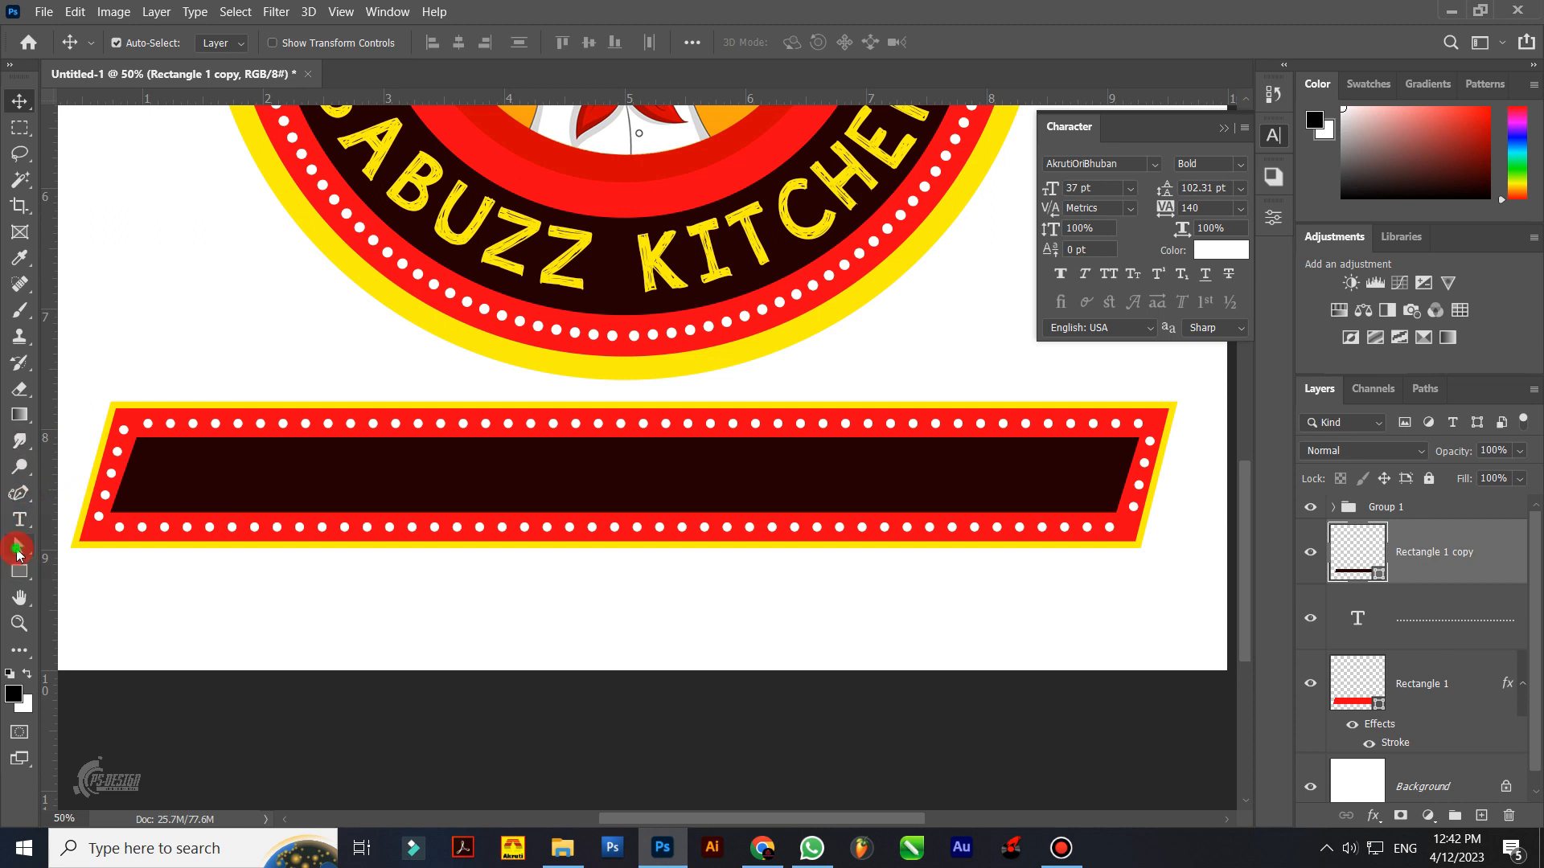
click(17, 549)
click(113, 513)
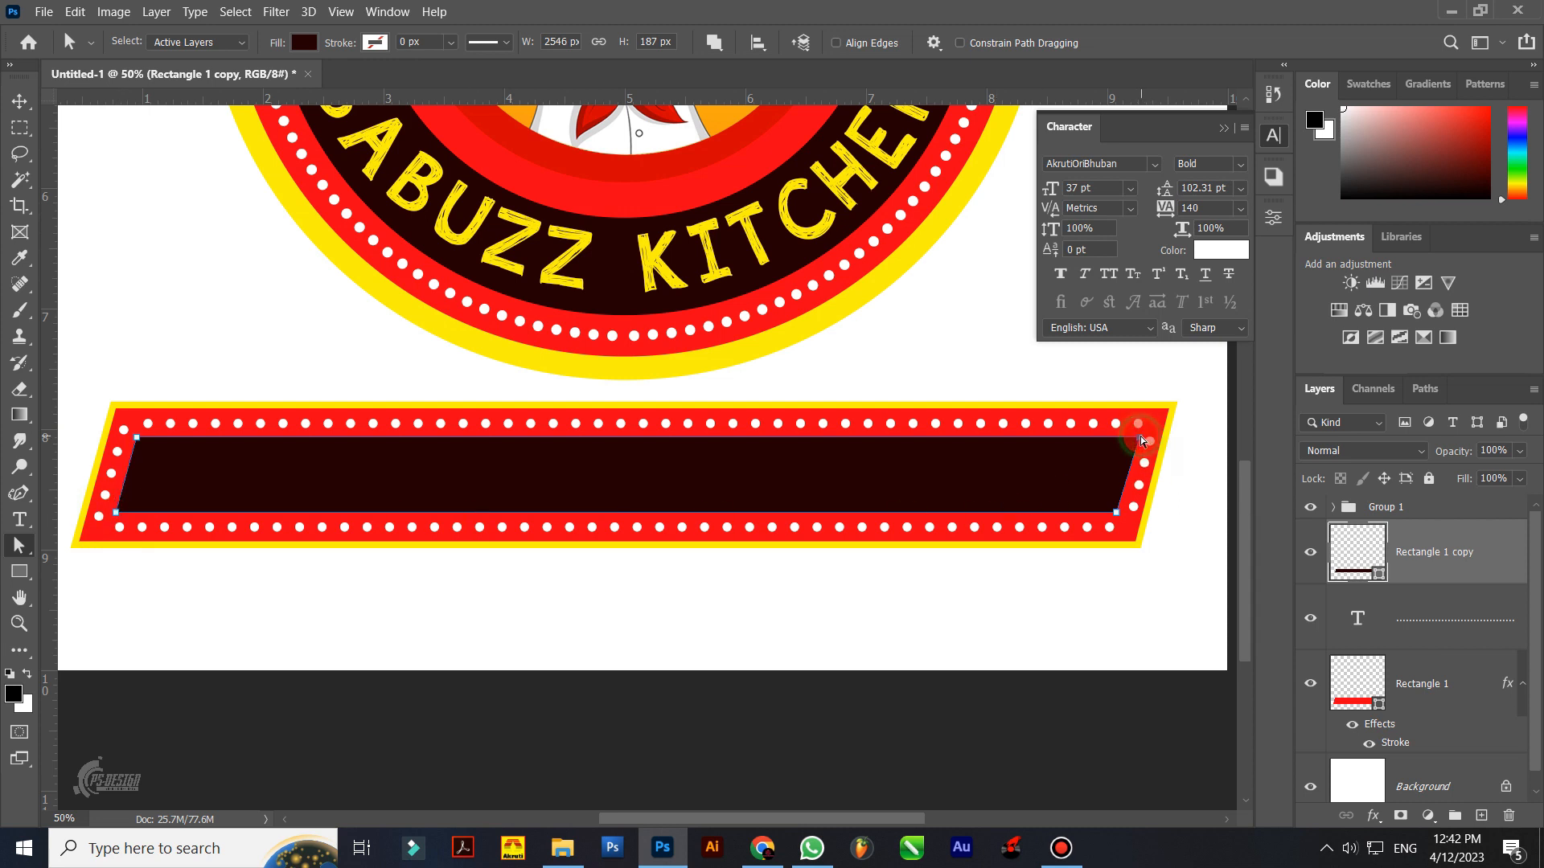
click(1160, 563)
key(v)
Step: Scale the banner's dot text down slightly around its centre to 36.8 pt, then deselect it
click(386, 426)
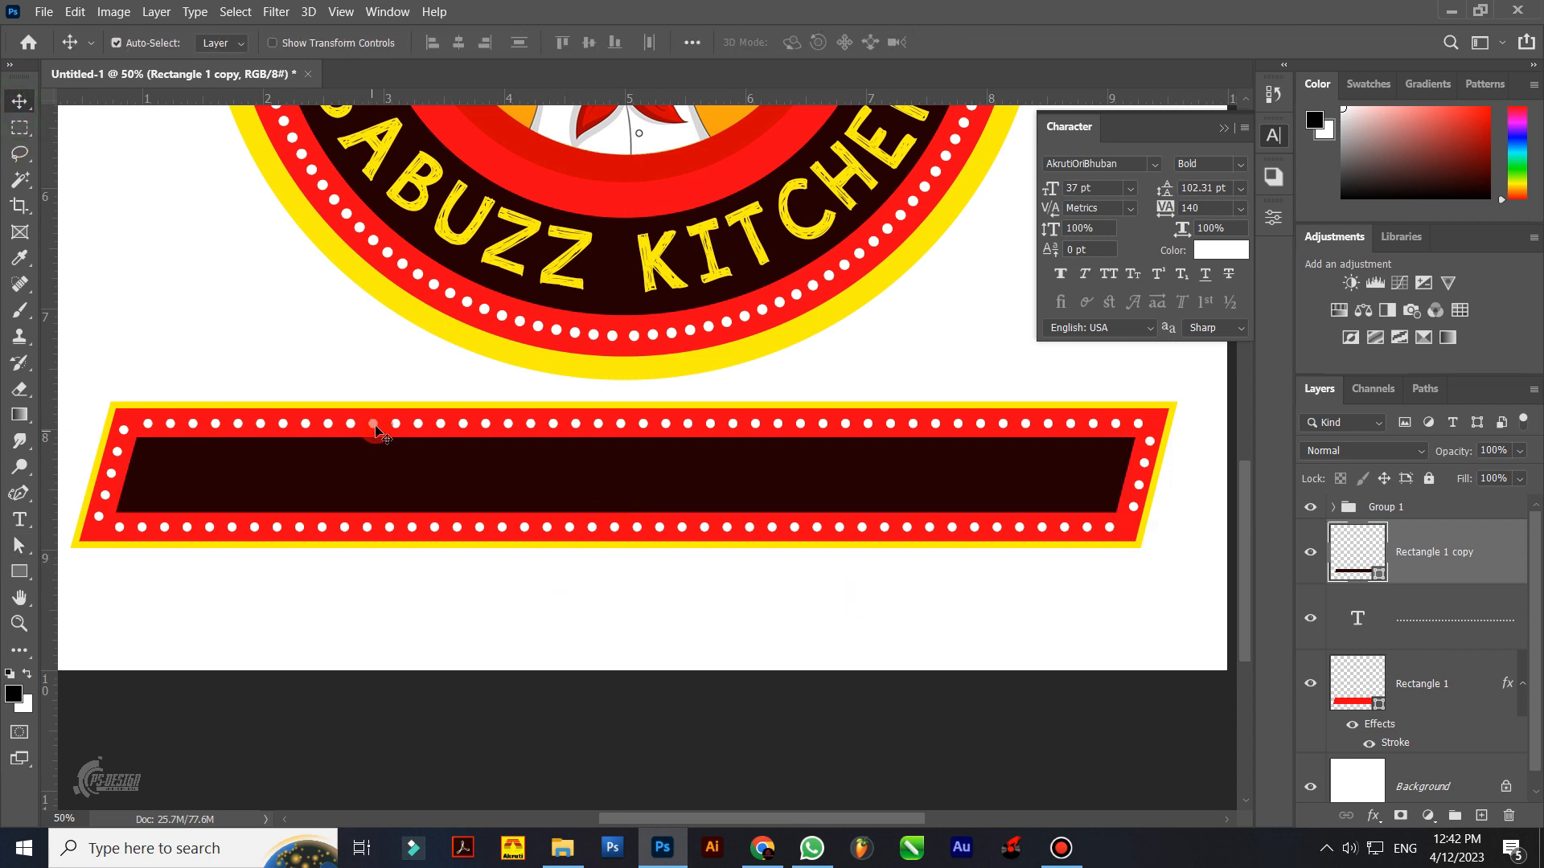
key(ctrl+t)
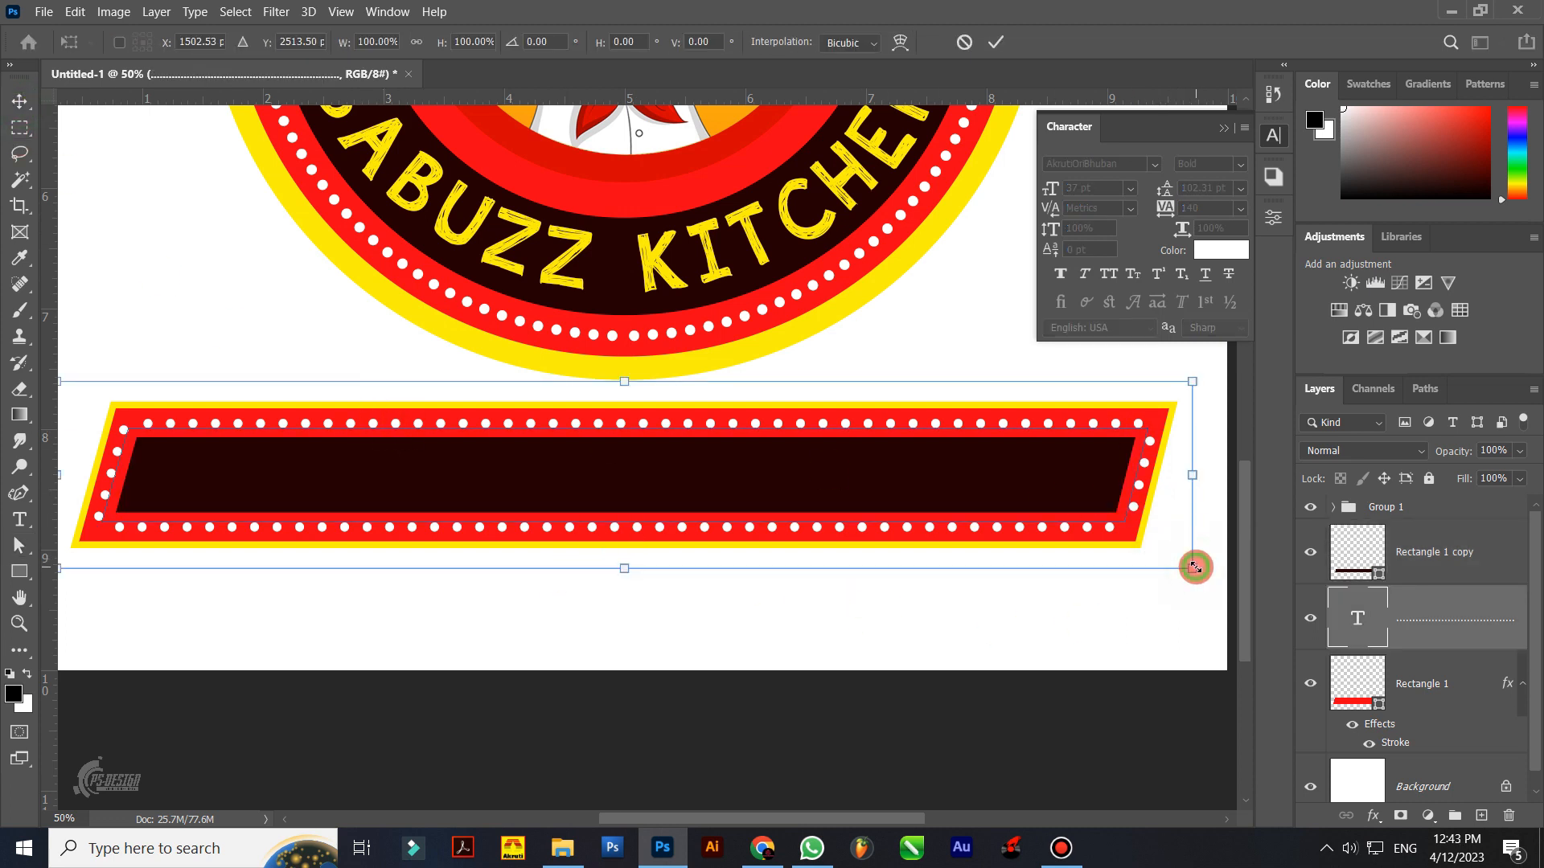
drag(1195, 567, 1190, 563)
key(Return)
key(ctrl+minus)
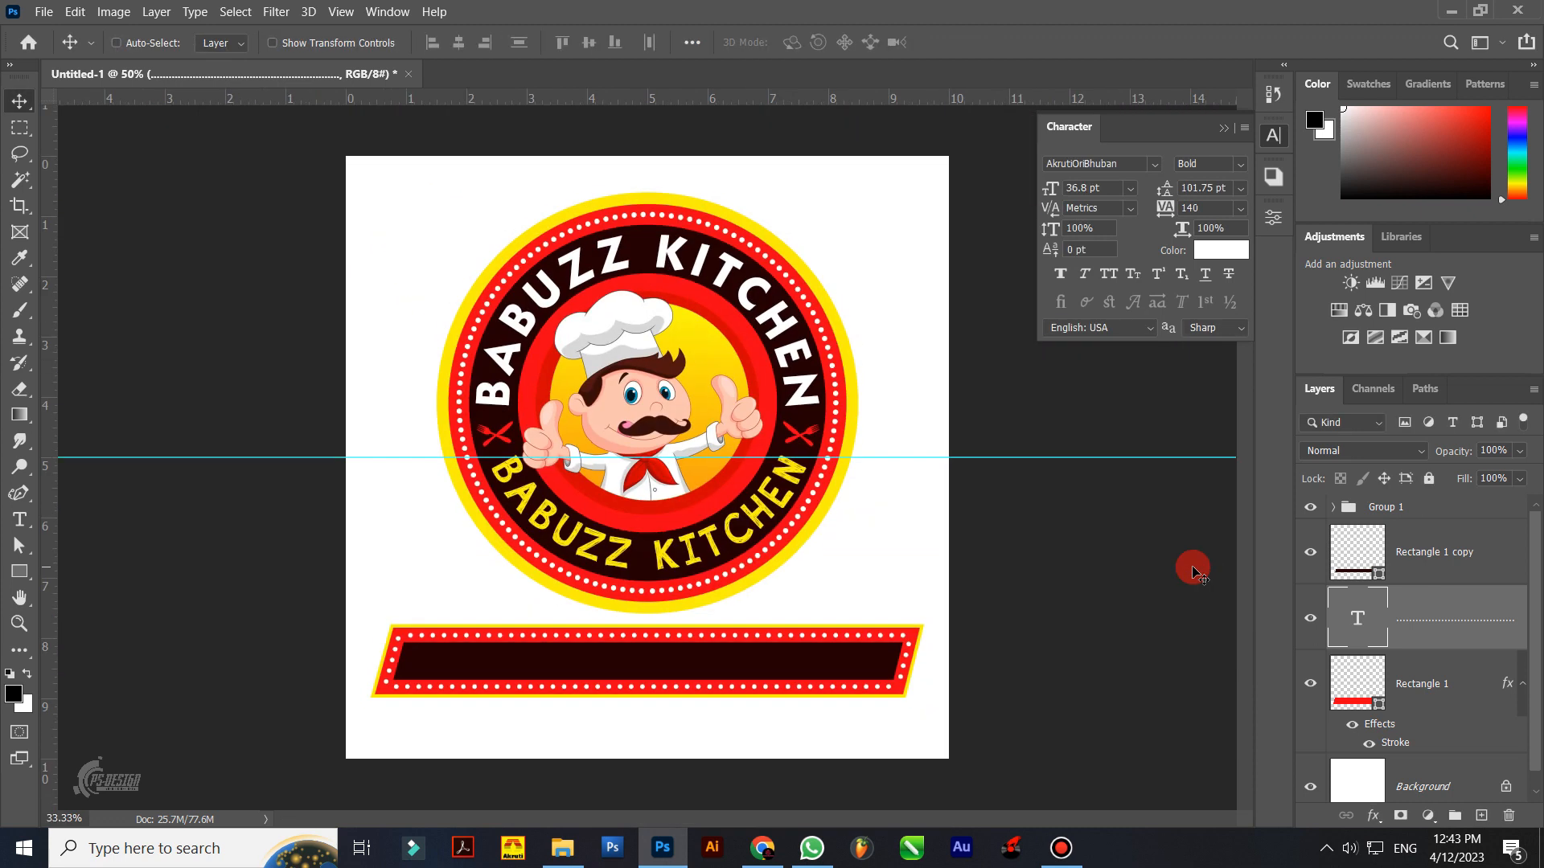
click(1050, 555)
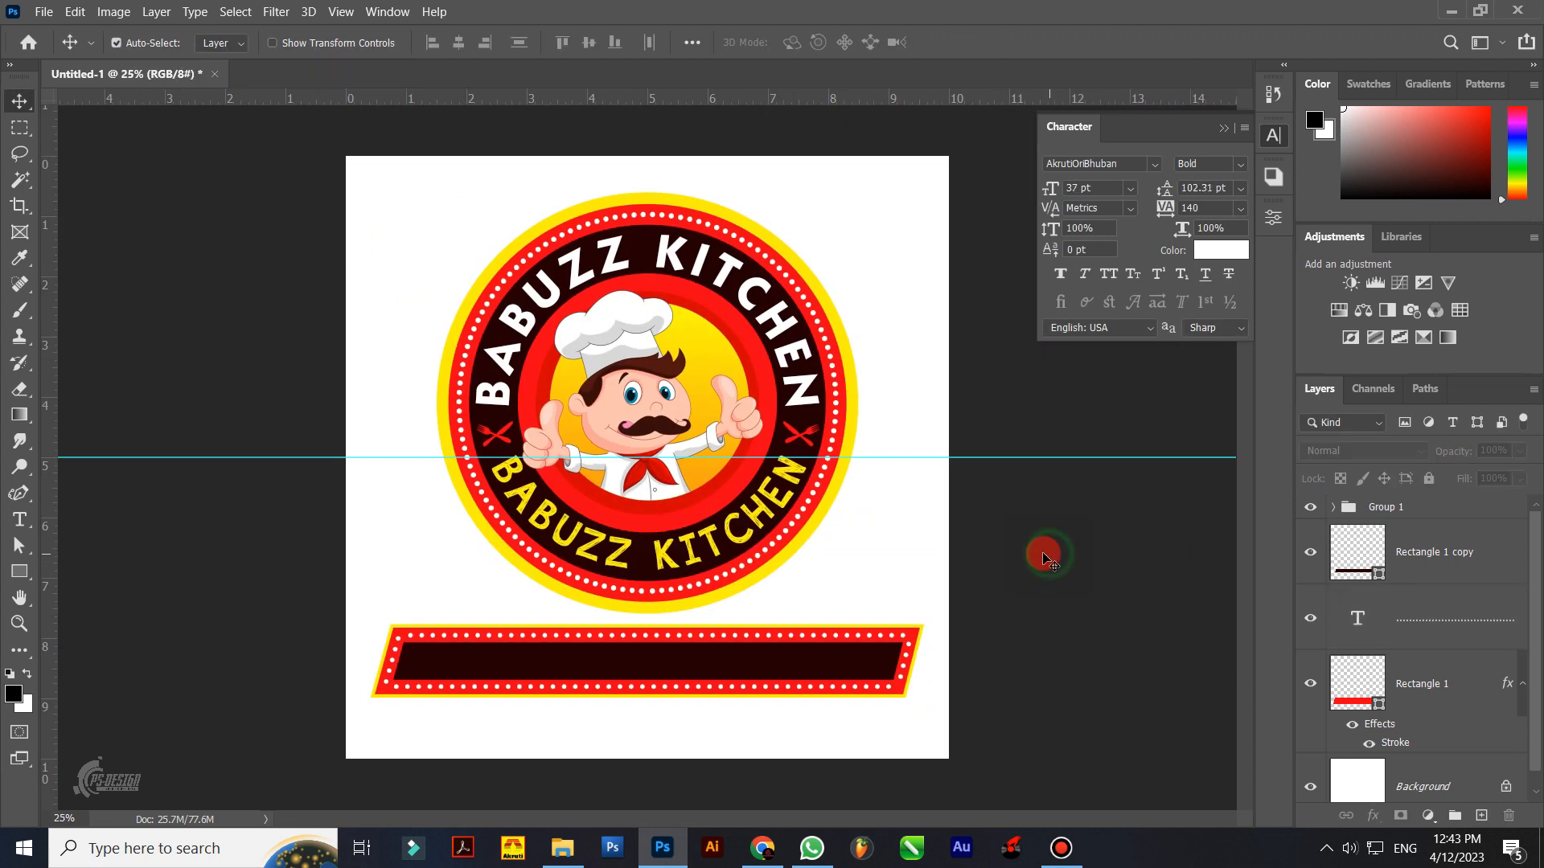
Step: Add a placeholder text line in the SHREE-ENG-0083 Regular font, coloured with yellow sampled from the circle behind the chef
click(21, 522)
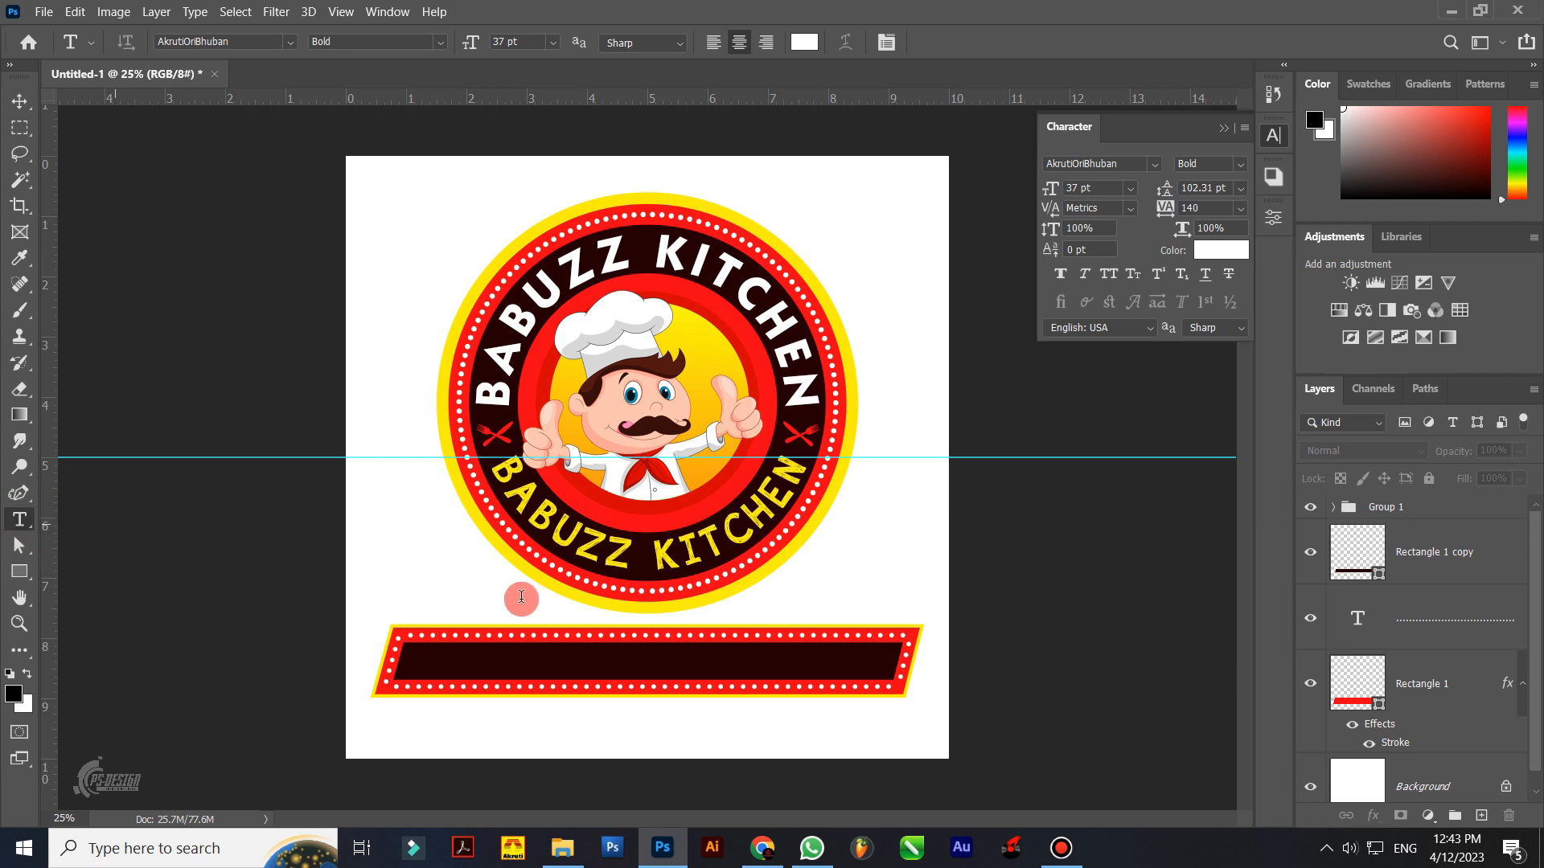
click(435, 593)
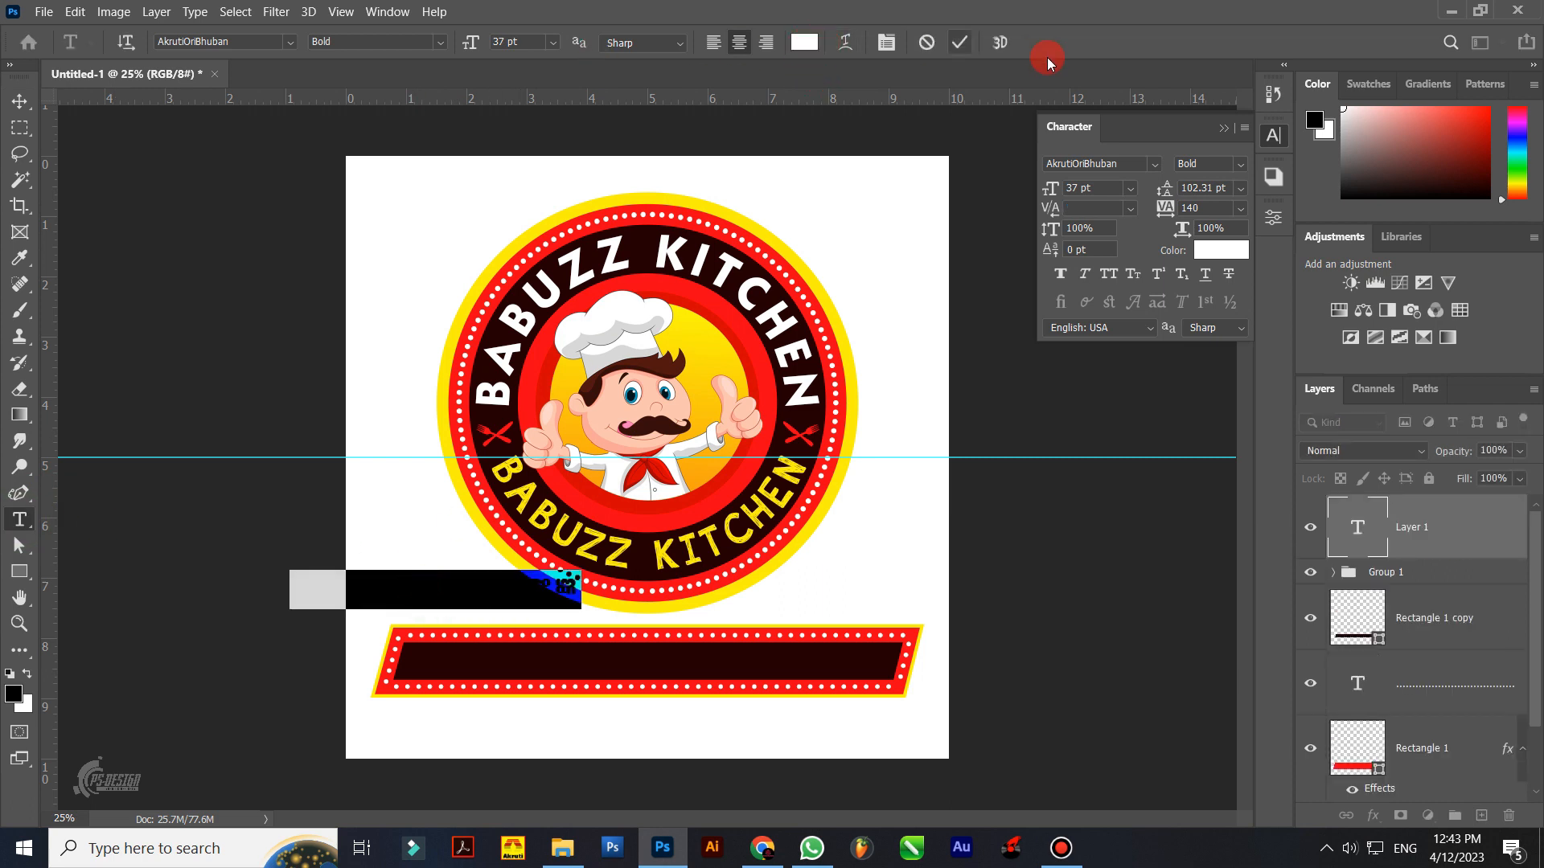
click(1155, 164)
click(1447, 216)
click(1379, 247)
click(804, 42)
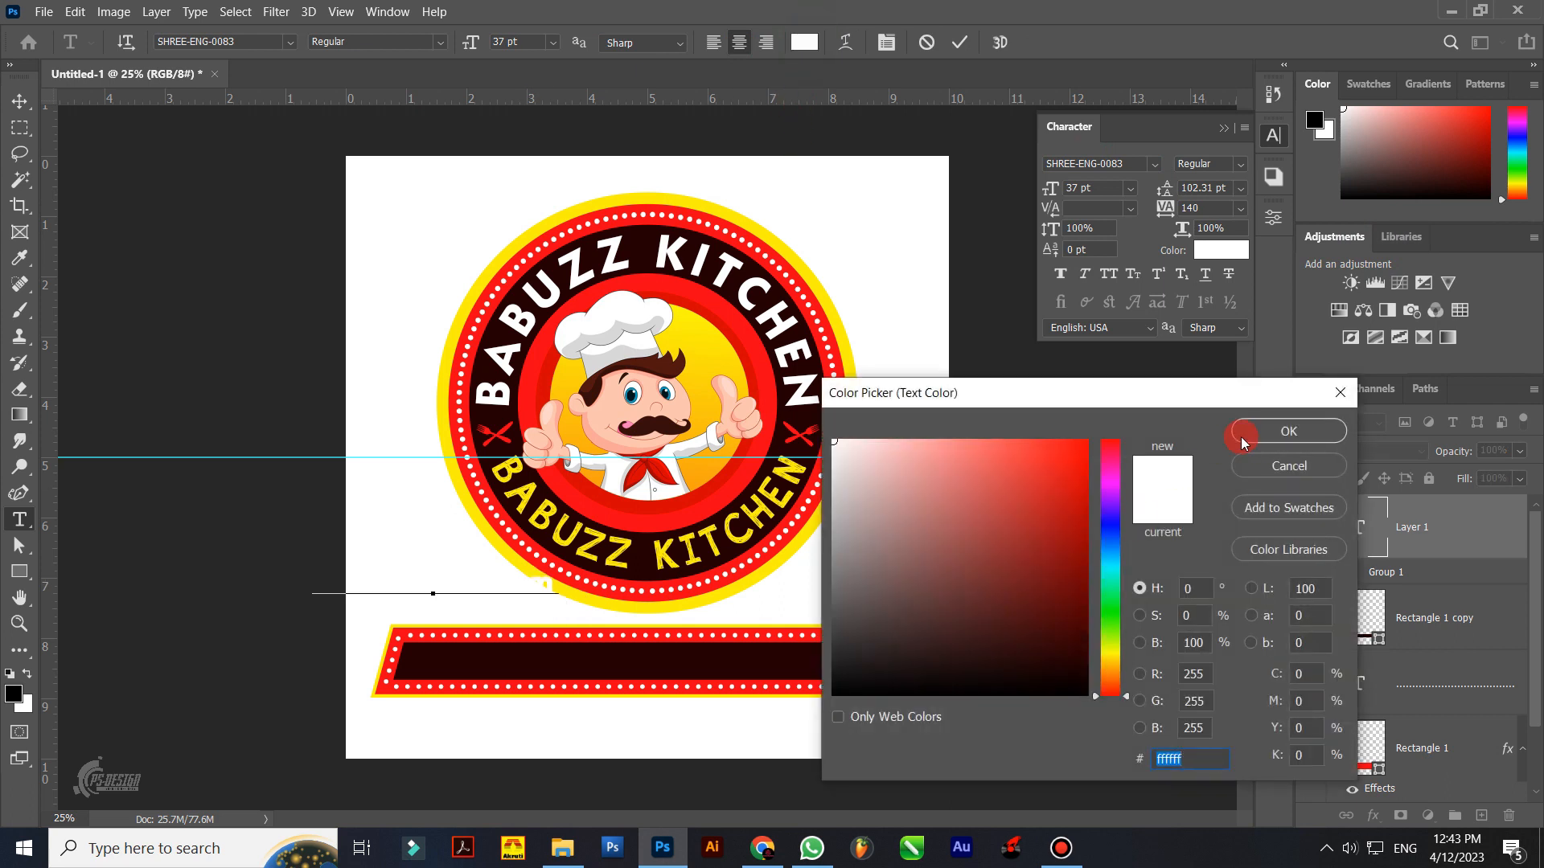
click(701, 328)
click(1289, 431)
click(959, 42)
Step: Move the placeholder text onto the banner's dark area and replace it with "good food food mood"
click(20, 101)
drag(396, 584, 595, 655)
double_click(595, 656)
text(good food f)
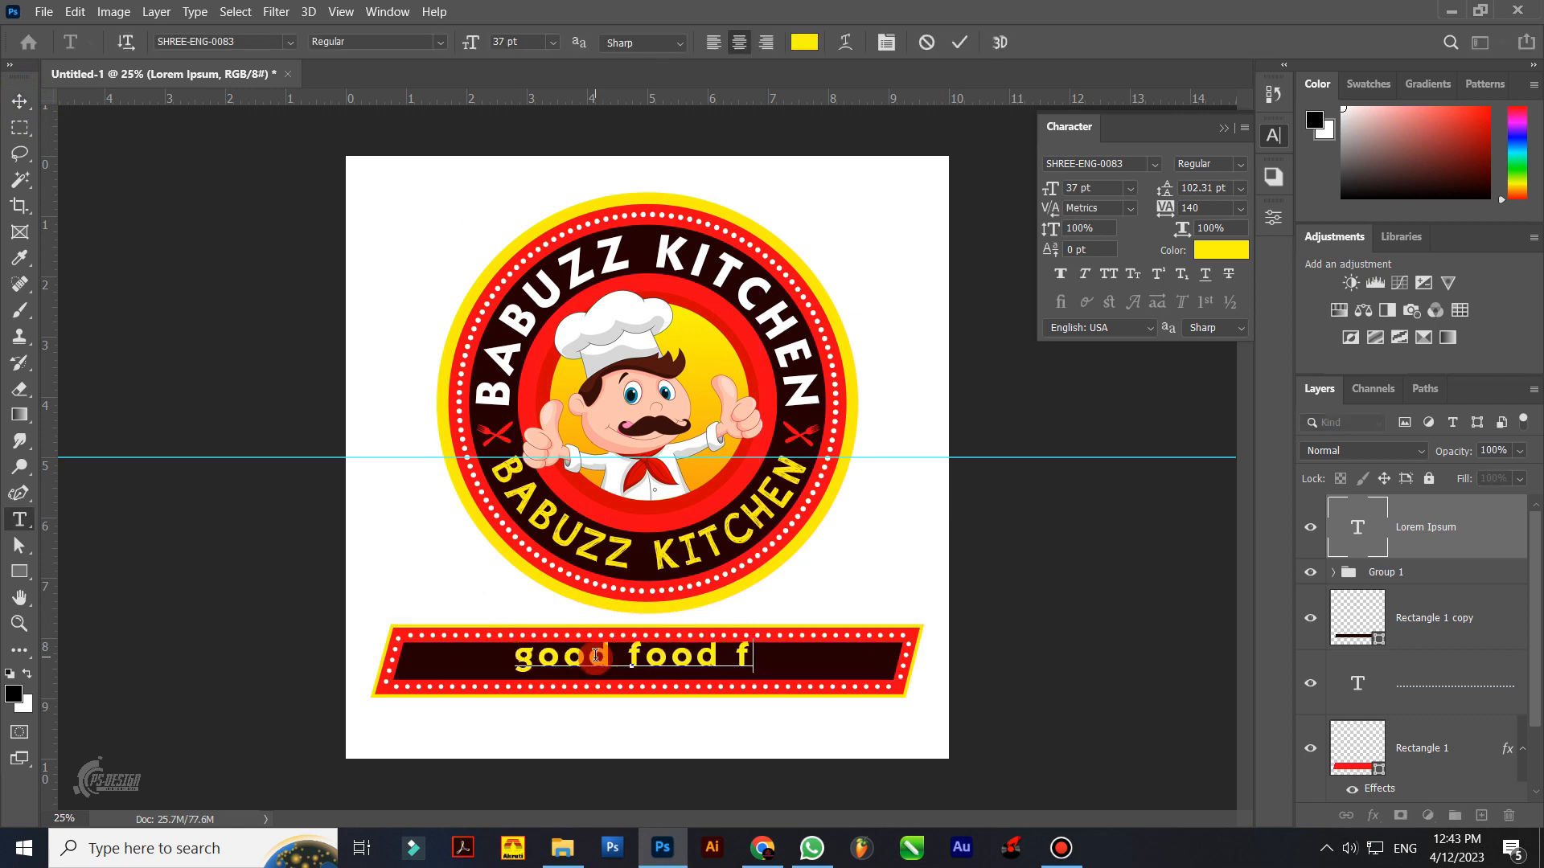
text(ood mood)
Step: Set the slogan in all caps with tracking 60 and centre it on the banner's dark parallelogram
key(ctrl+a)
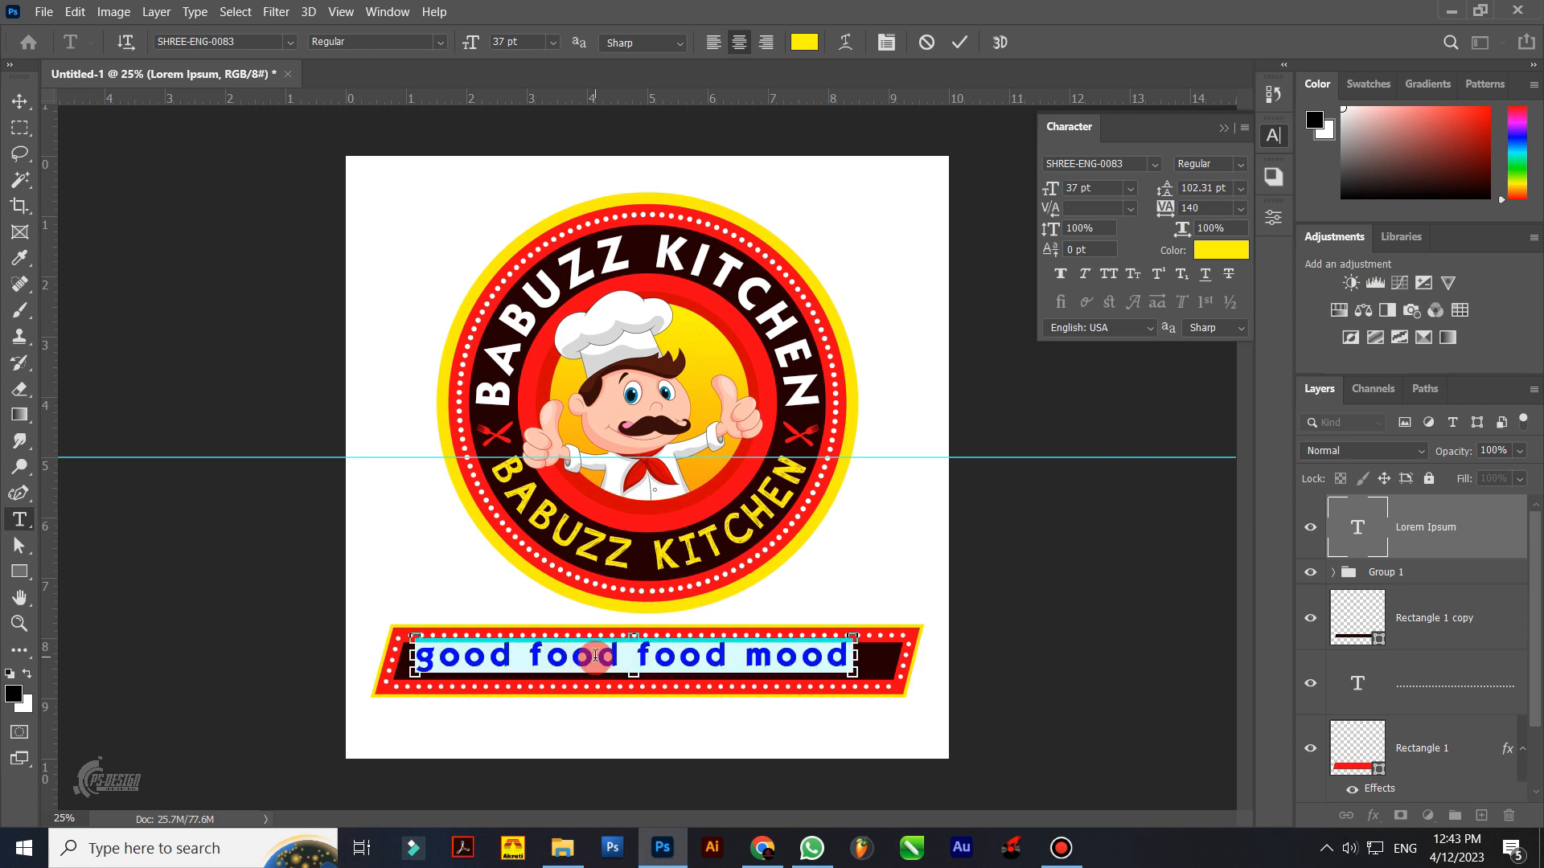
key(ctrl+shift+k)
click(1217, 208)
scroll(1214, 207, down, 8)
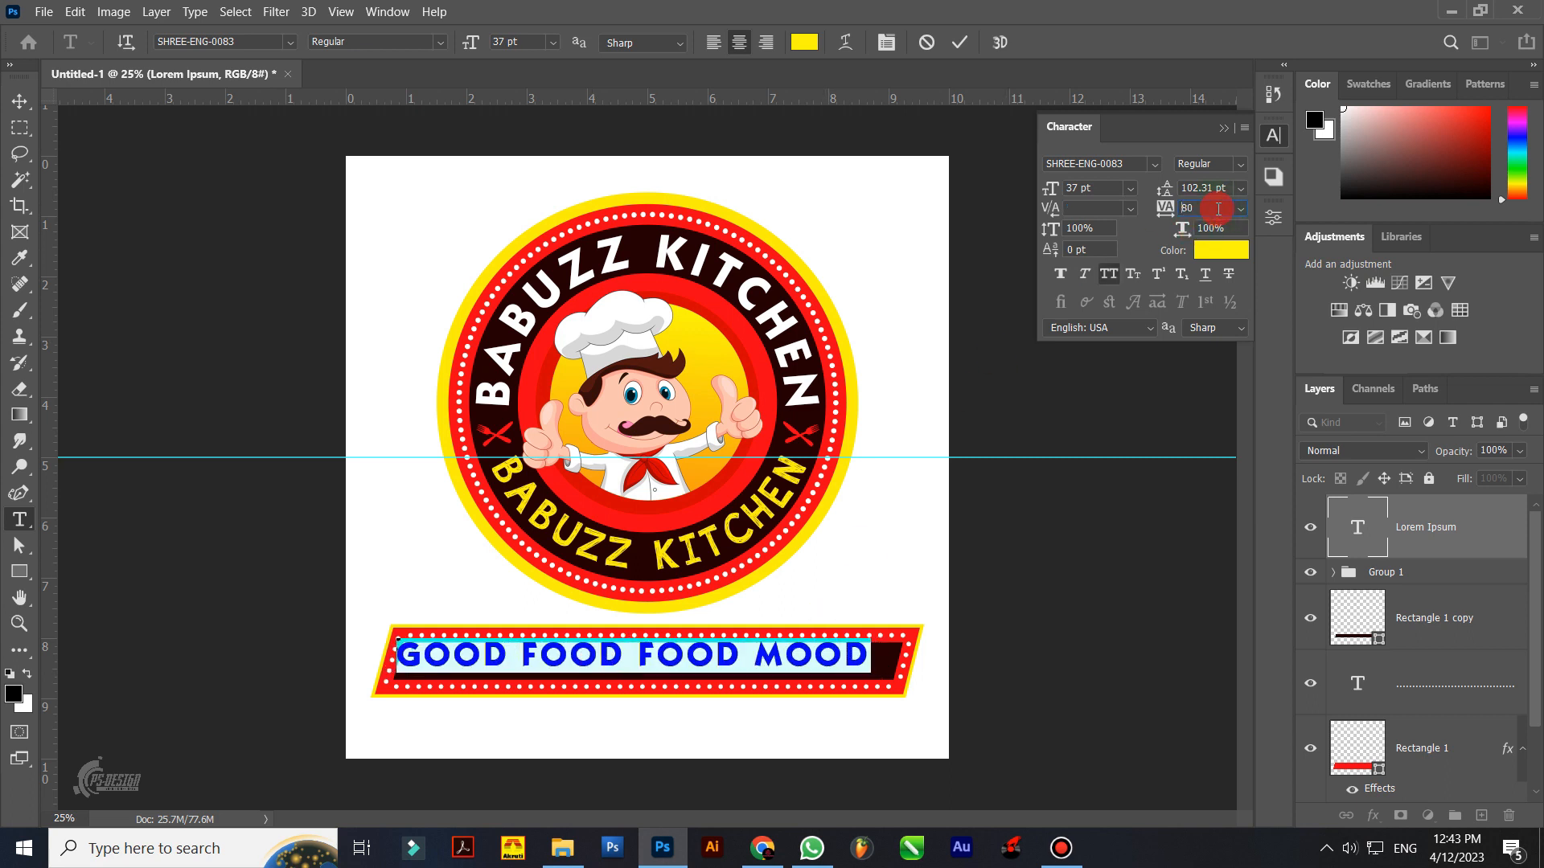
click(959, 43)
key(v)
drag(787, 657, 803, 665)
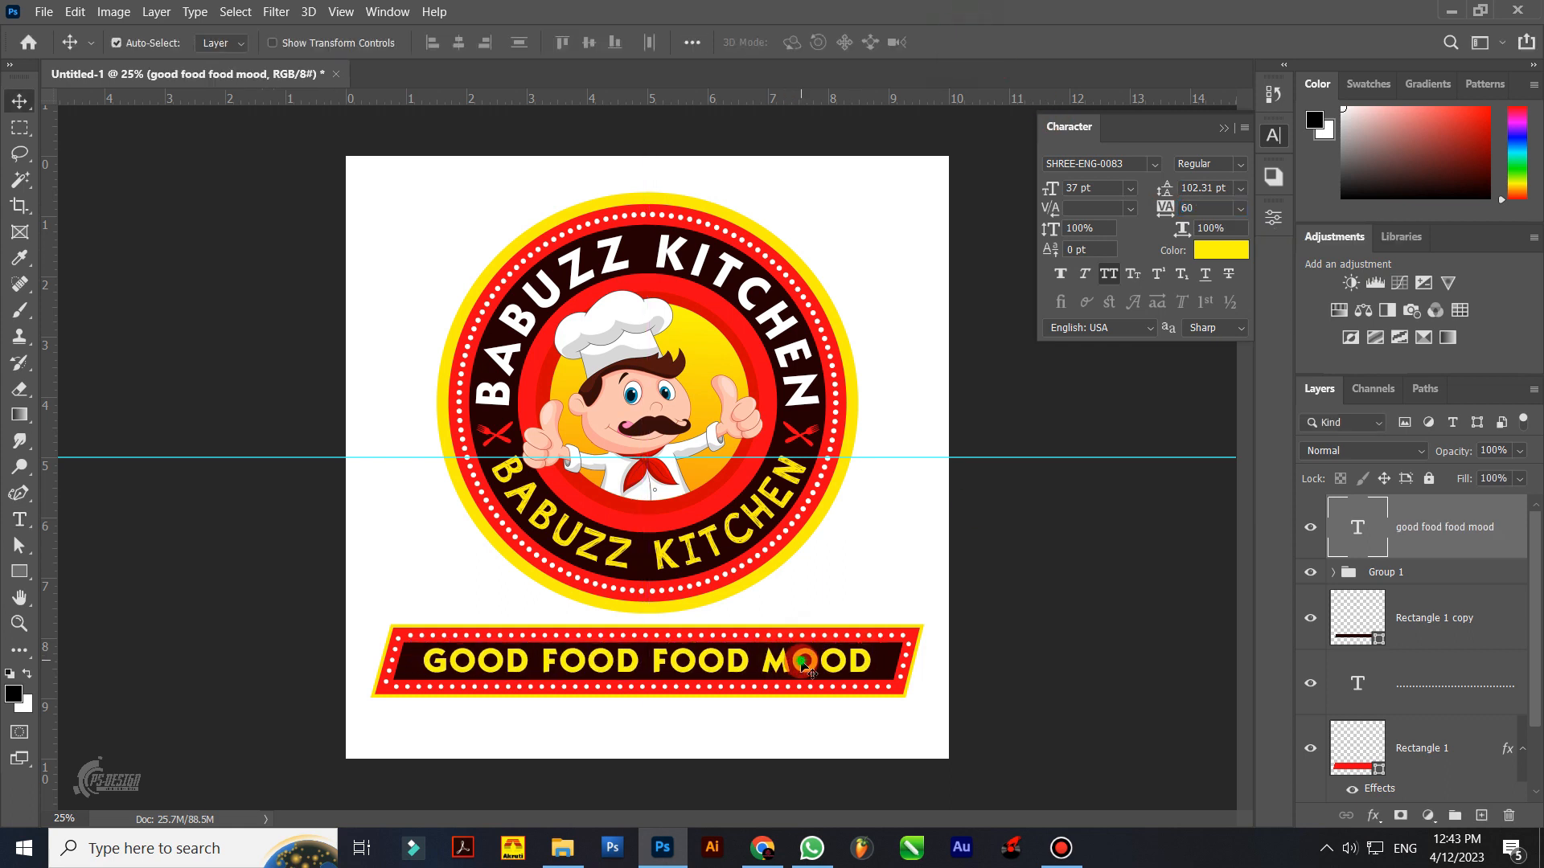
Step: Increase the tracking of the banner slogan to 80
double_click(804, 664)
scroll(1214, 210, up, 2)
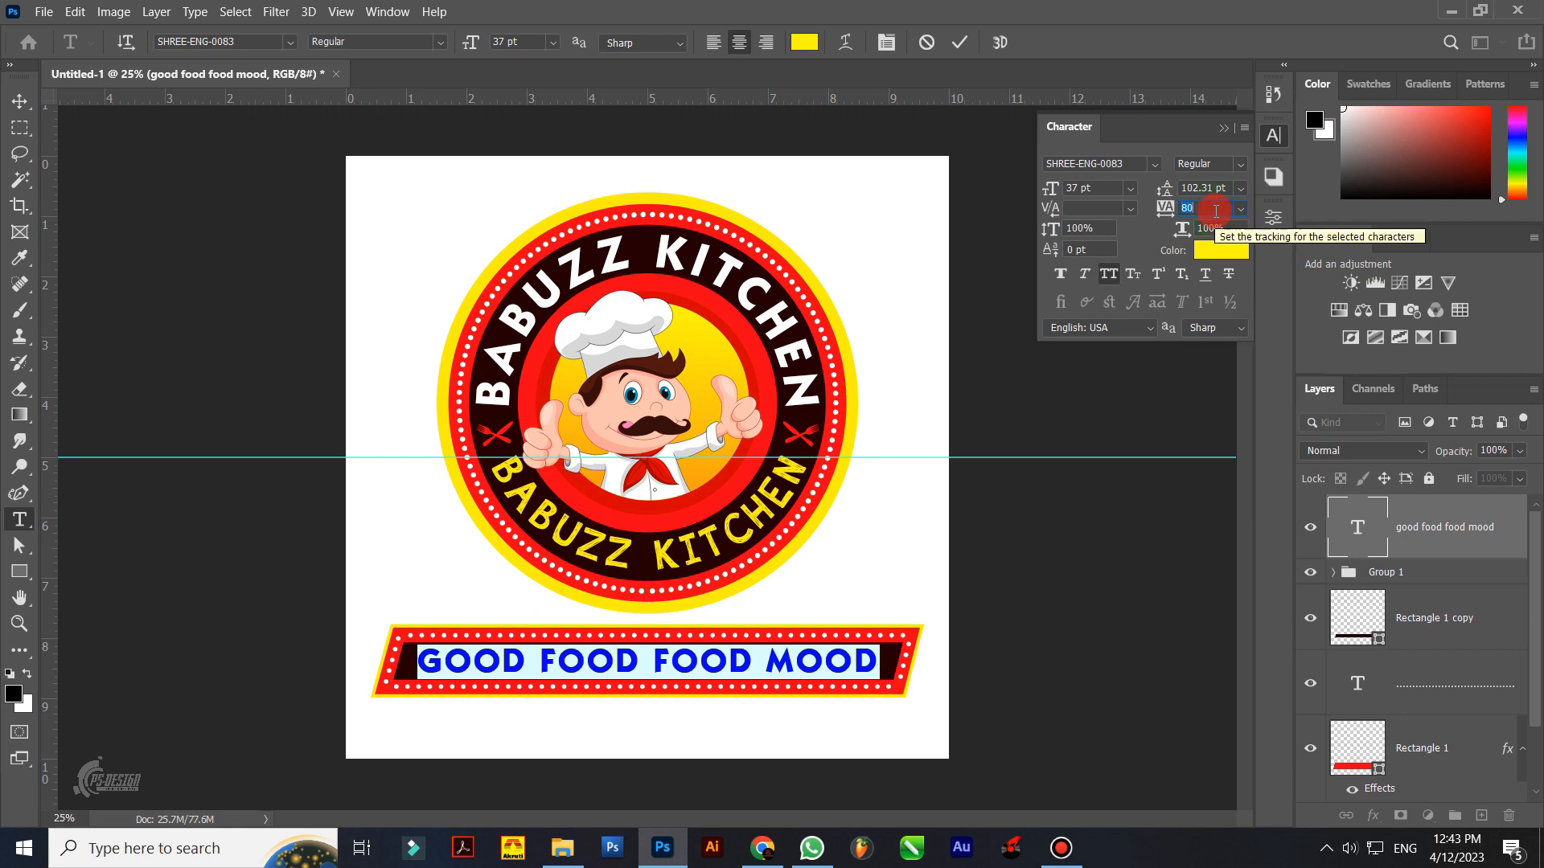
click(960, 42)
key(v)
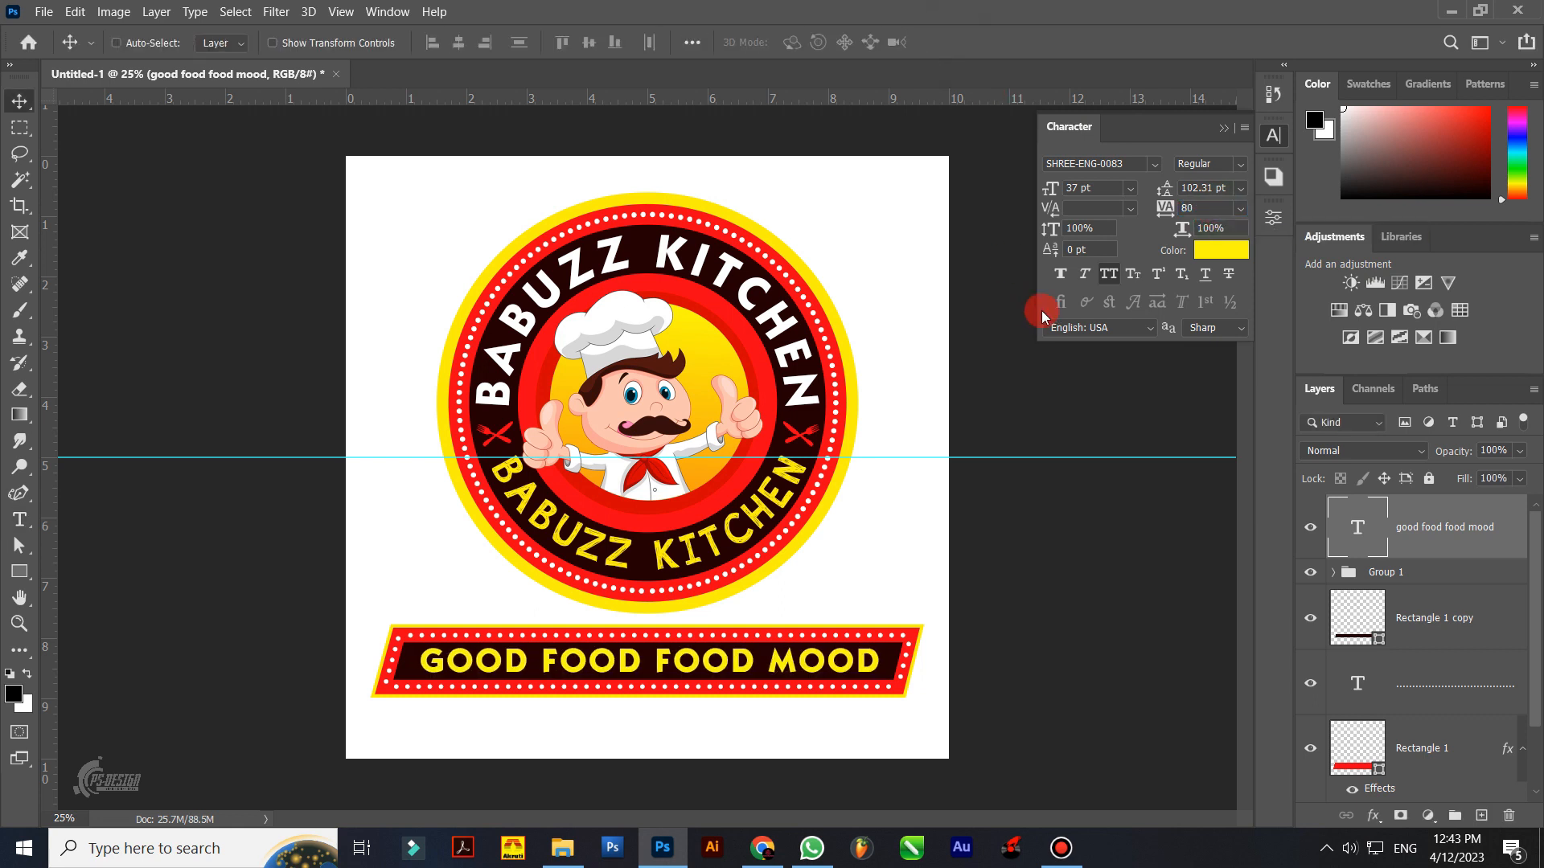
key(ctrl+plus)
key(ctrl+plus)
drag(764, 521, 744, 376)
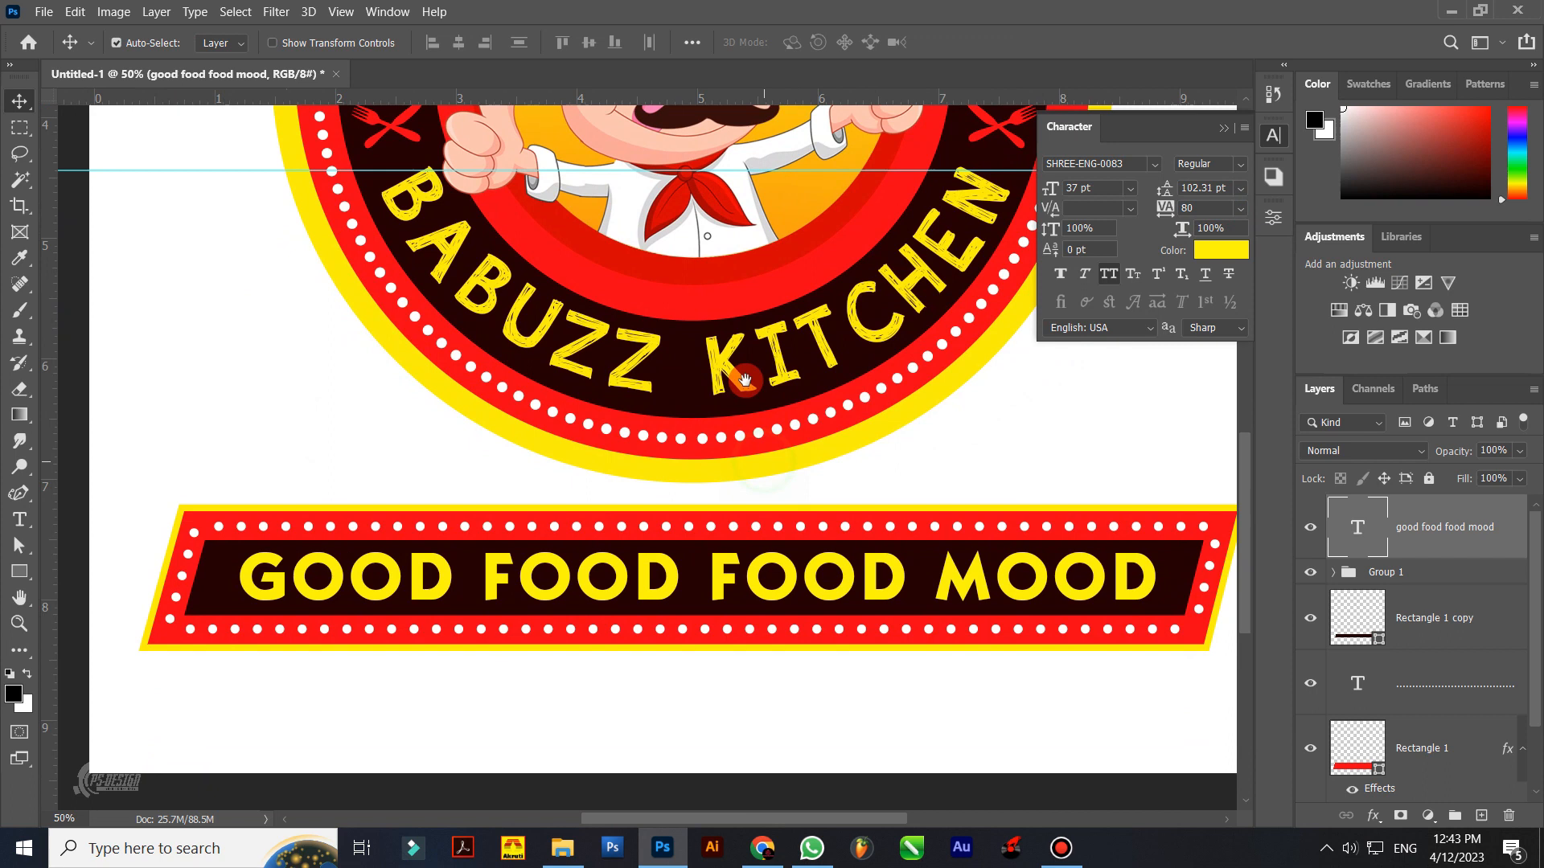
double_click(415, 553)
drag(368, 552, 272, 554)
click(804, 42)
click(1281, 469)
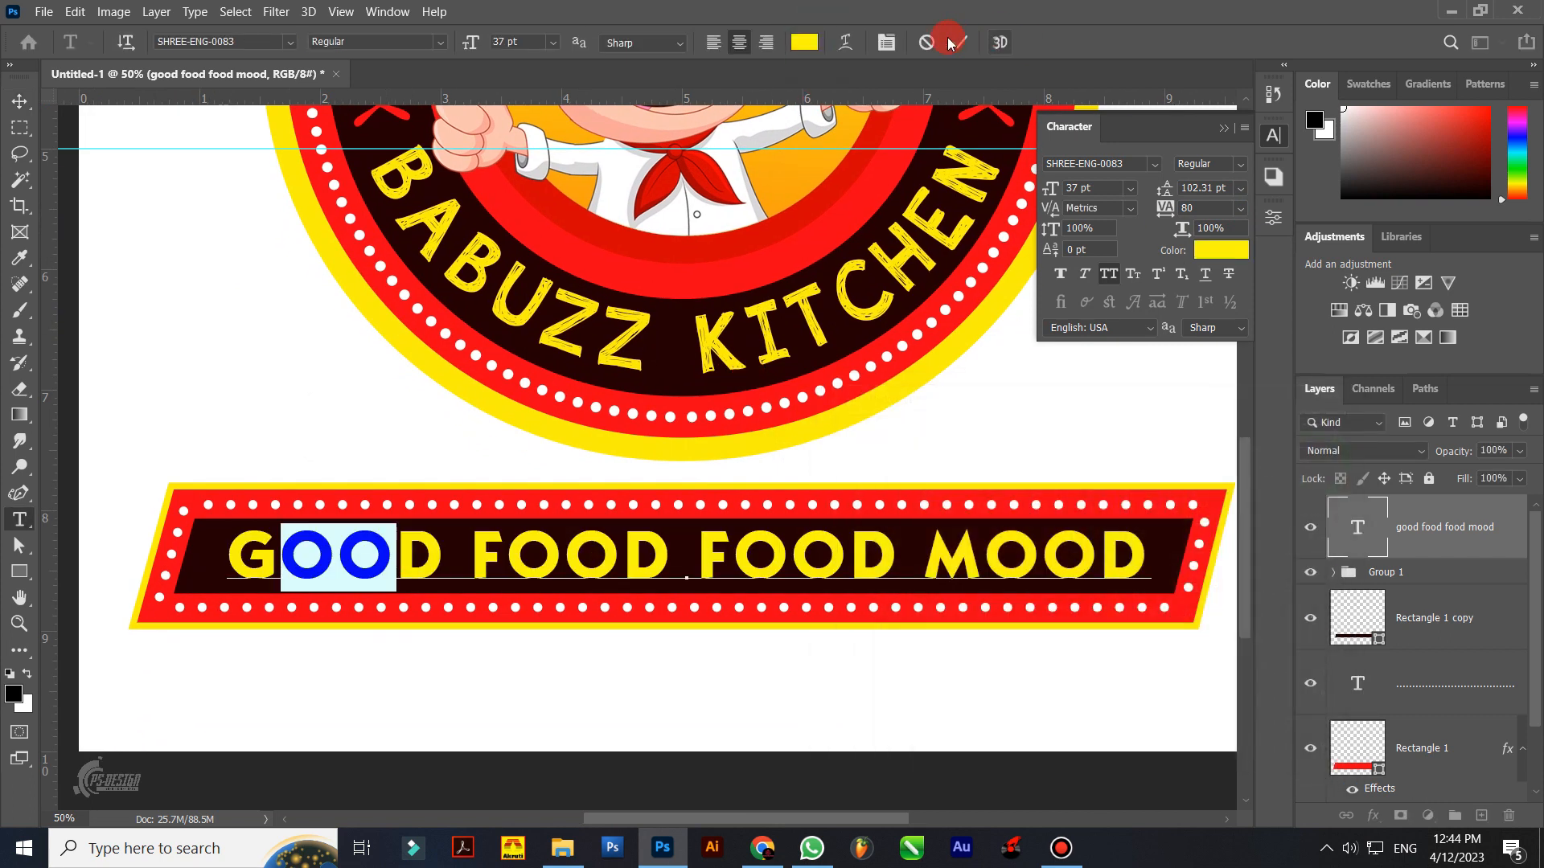
click(960, 41)
key(v)
click(1223, 127)
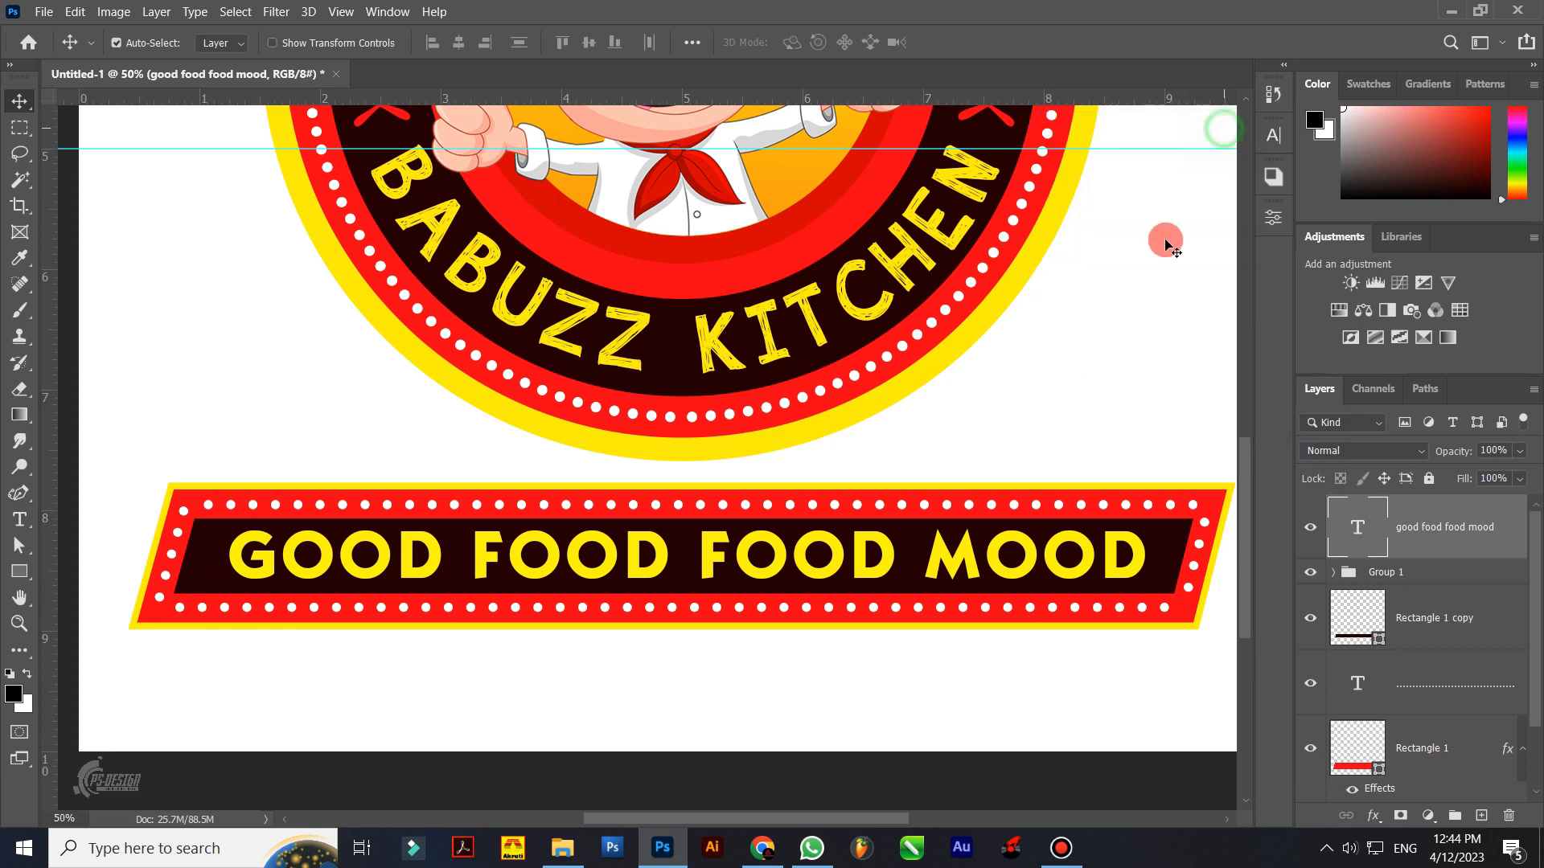
Step: Place the three emoji images pngegg, pngegg (1) and pngegg (2) from the file folder into the logo document
click(562, 848)
shift+click(348, 128)
drag(424, 129, 636, 536)
key(Return)
key(Return)
key(Return)
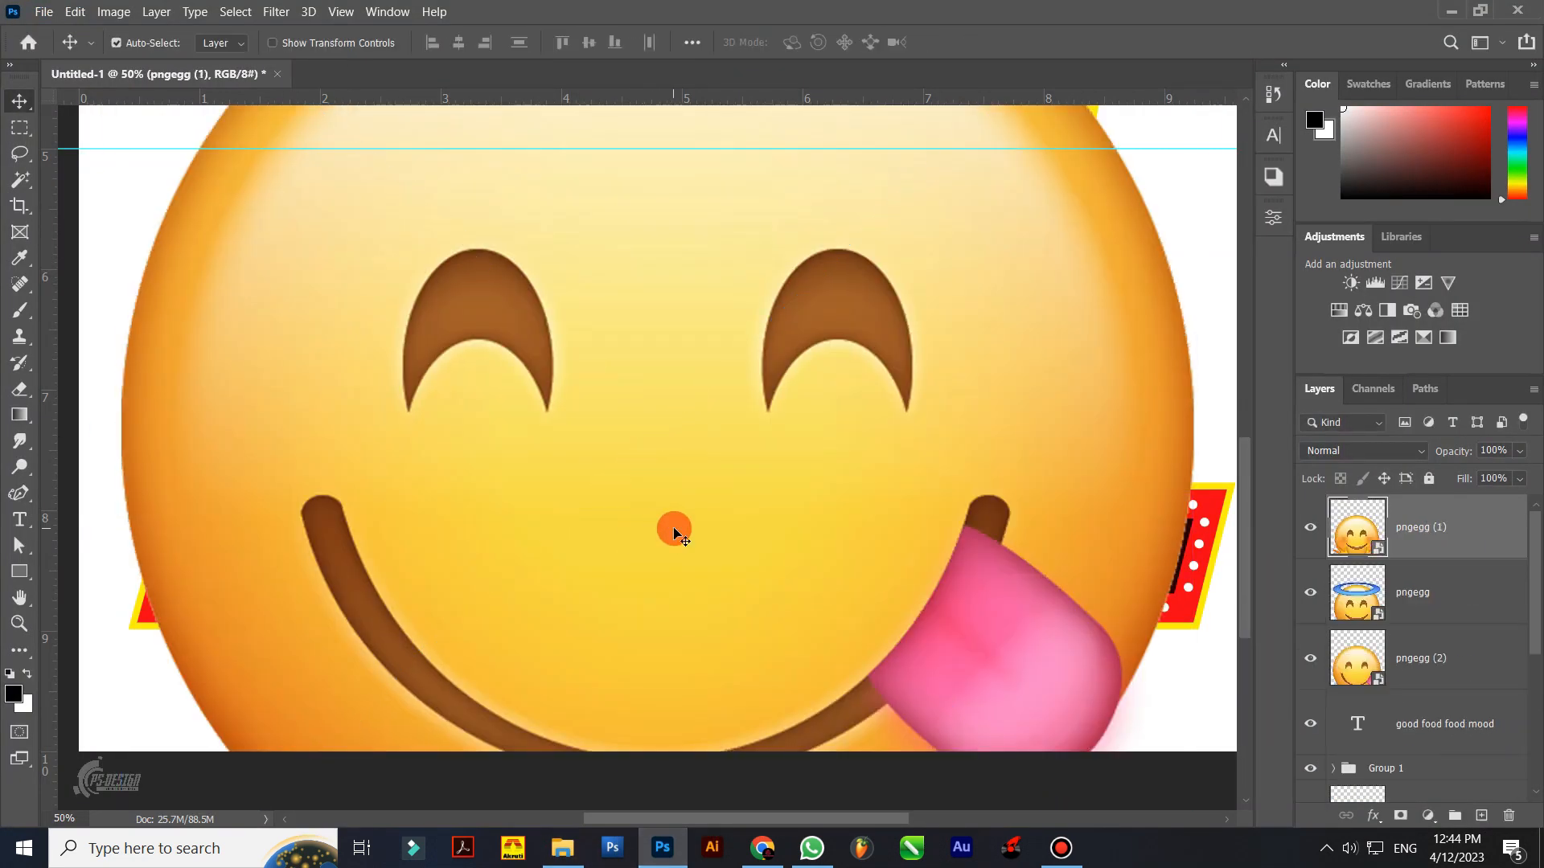
Step: Scale all three placed emojis down together to roughly the height of the banner slogan's letters
shift+click(1437, 658)
key(ctrl+t)
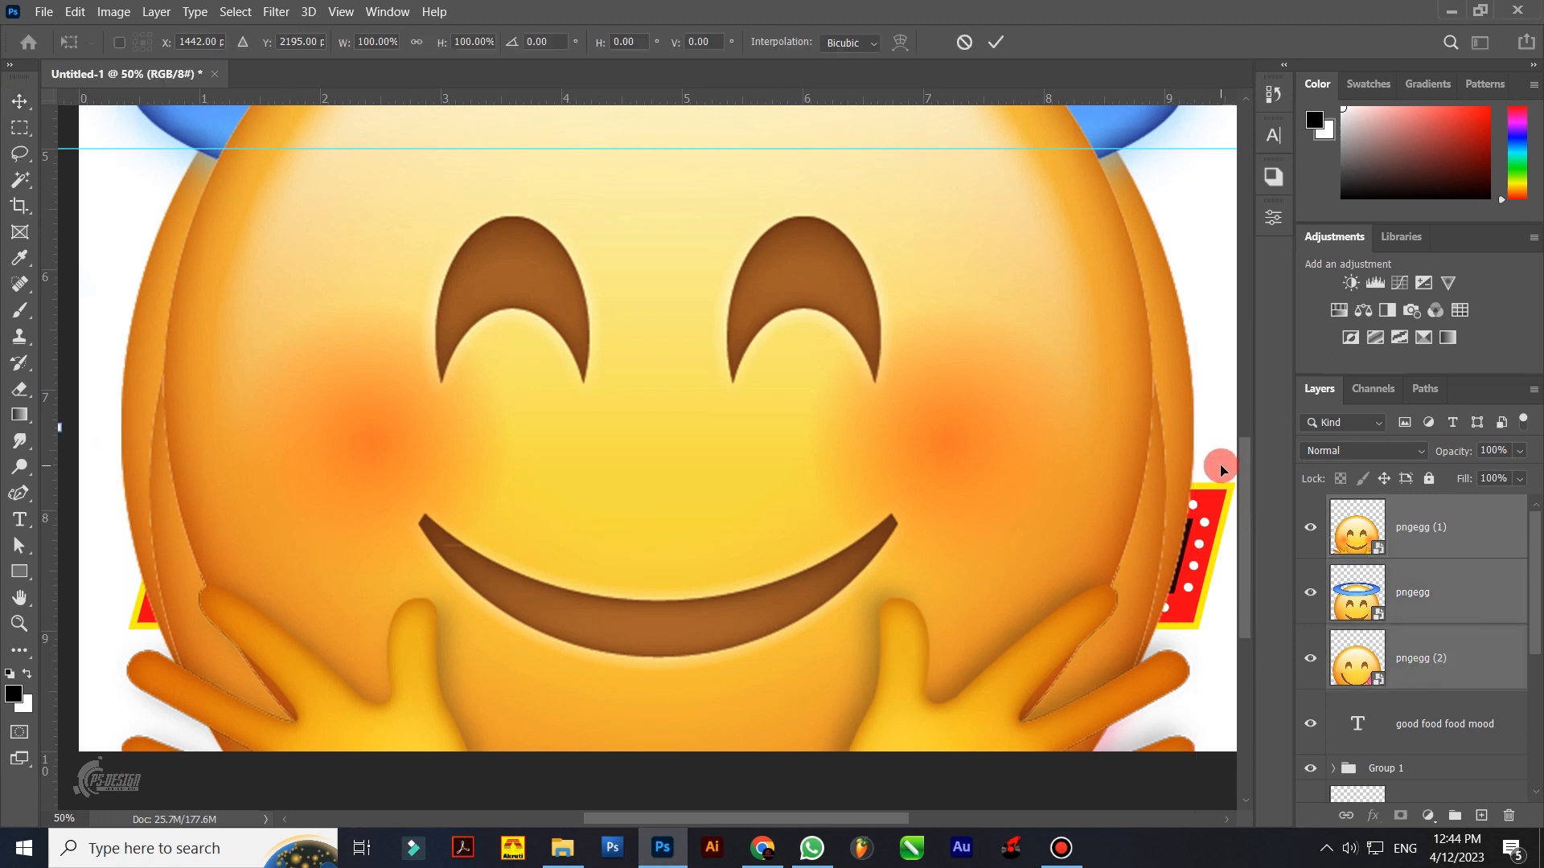
key(ctrl+minus)
drag(936, 597, 1137, 466)
key(Return)
key(ctrl+plus)
key(ctrl+plus)
key(ctrl+plus)
key(ctrl+t)
key(Return)
Step: Place the halo emoji over the first O of the slogan's first word and a copy over its second O
drag(779, 368, 290, 521)
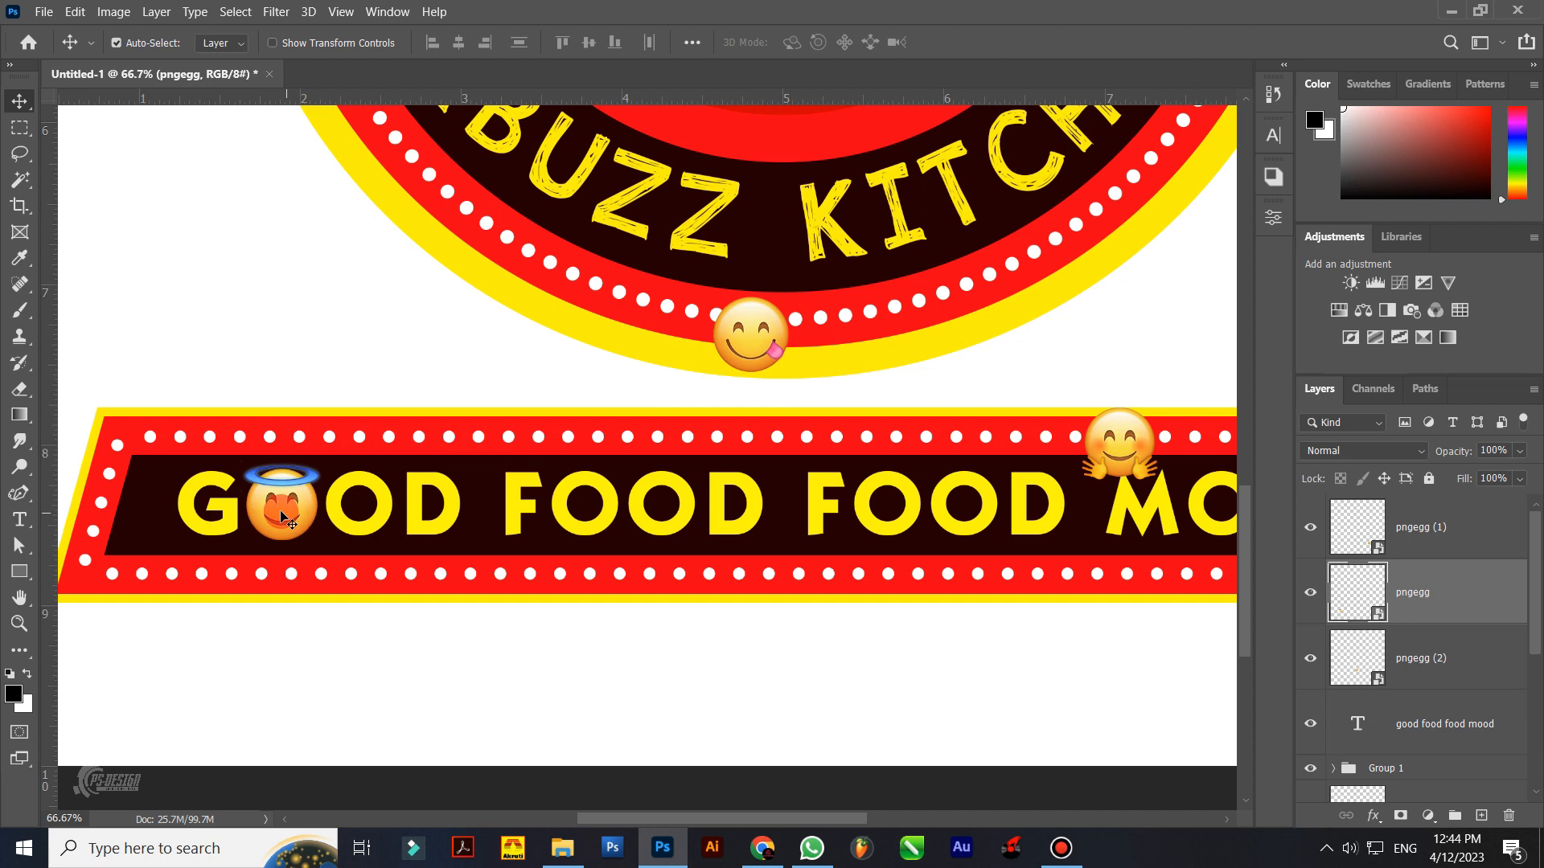
click(392, 515)
drag(285, 515, 360, 516)
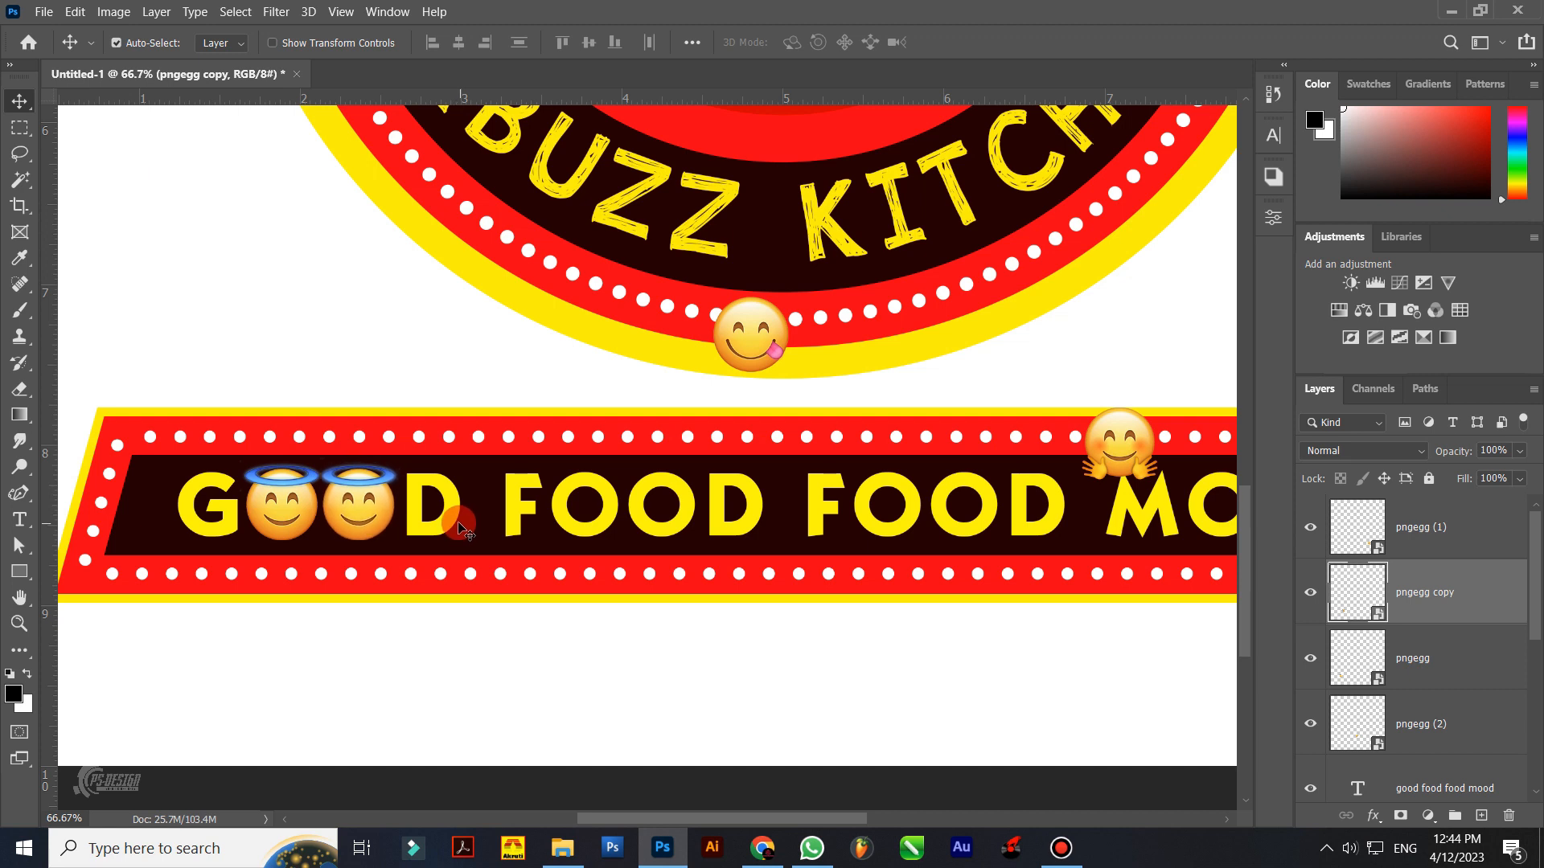
shift+click(302, 516)
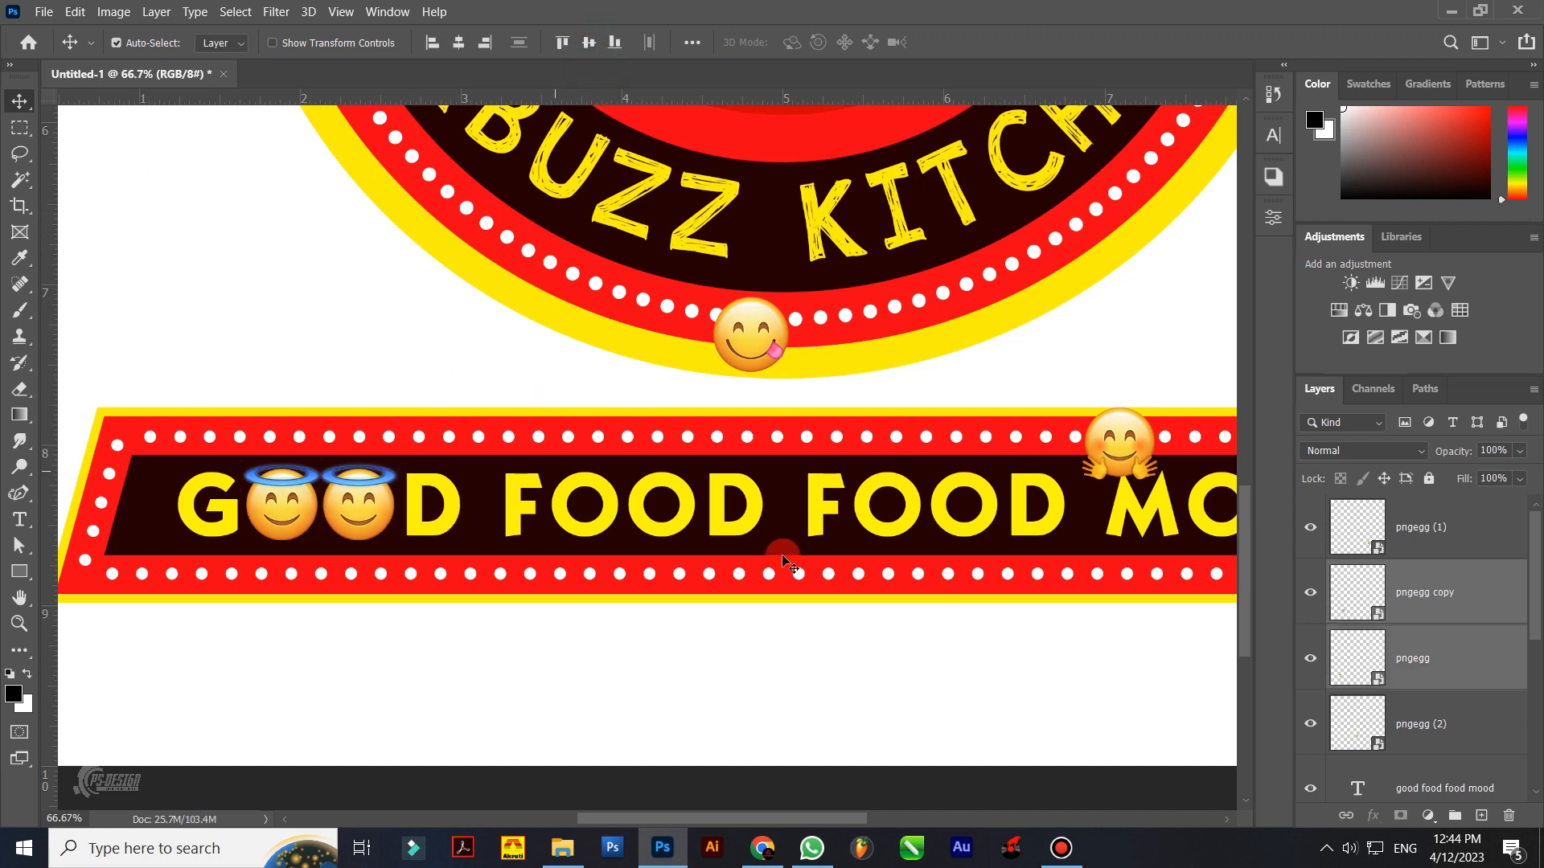
Step: Place the tongue-out emoji and a copy of it over the two Os of the slogan's second word
click(837, 366)
drag(761, 347, 666, 515)
shift+click(602, 505)
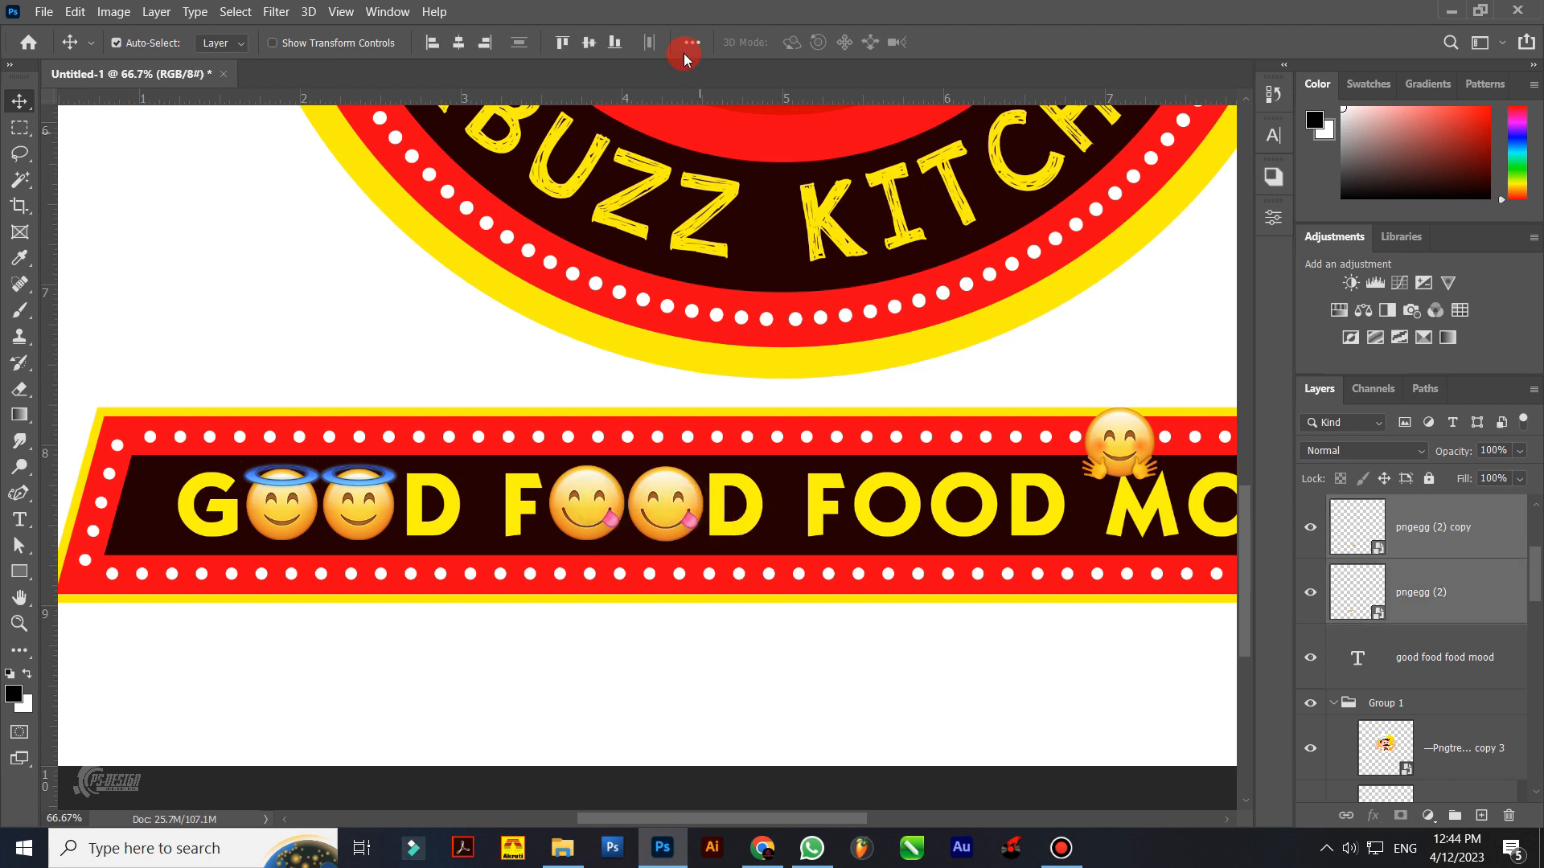
Step: Replace the third word of the banner slogan with "good" so the text reads "good food good mood"
drag(1113, 488, 720, 450)
click(928, 459)
double_click(928, 459)
text(GOOD)
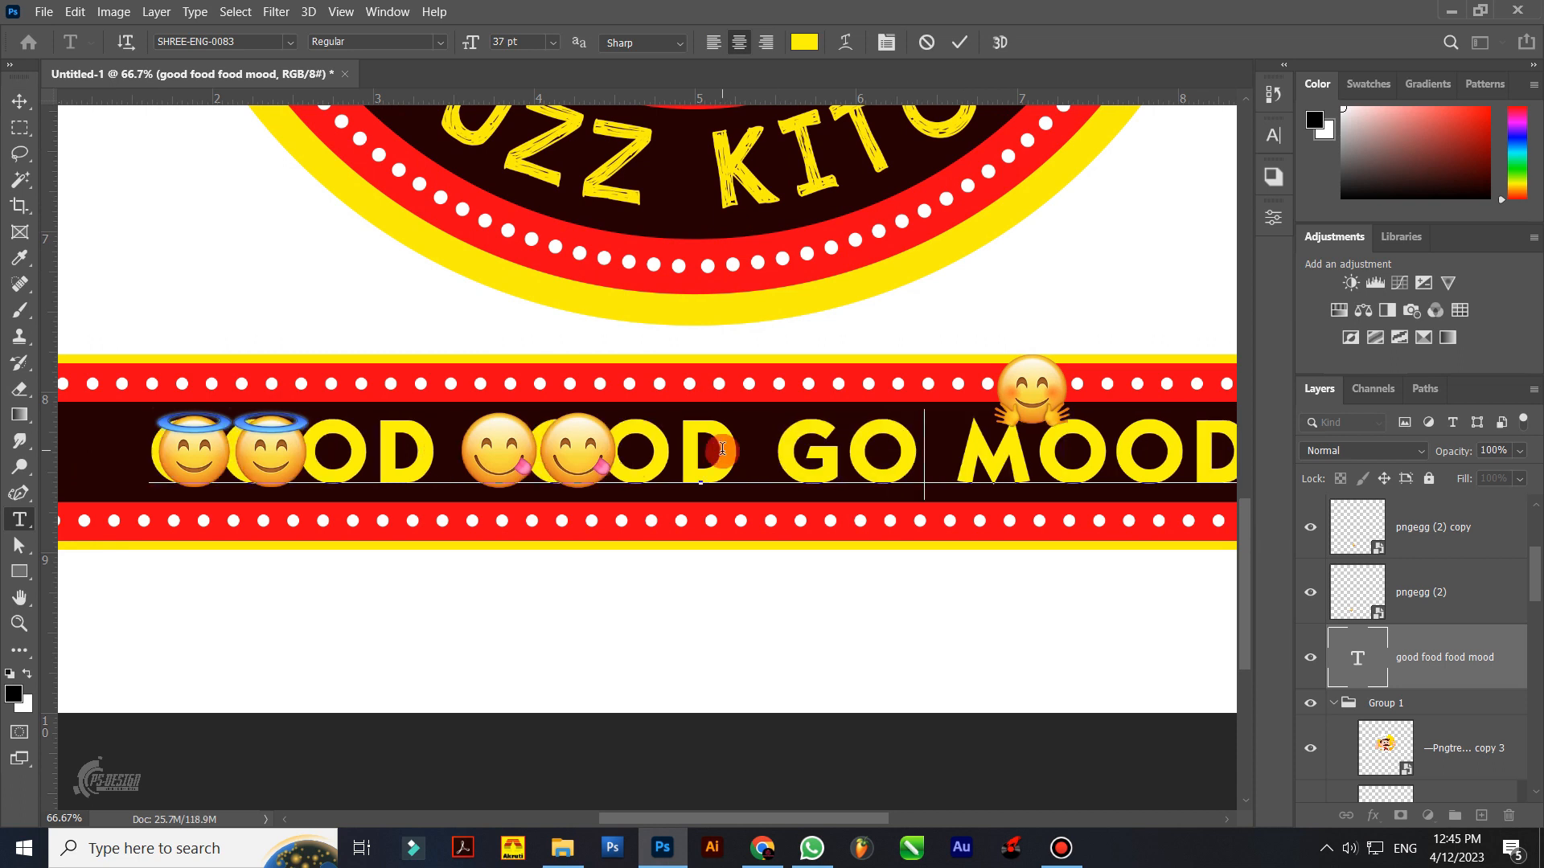
key(ctrl+Return)
key(v)
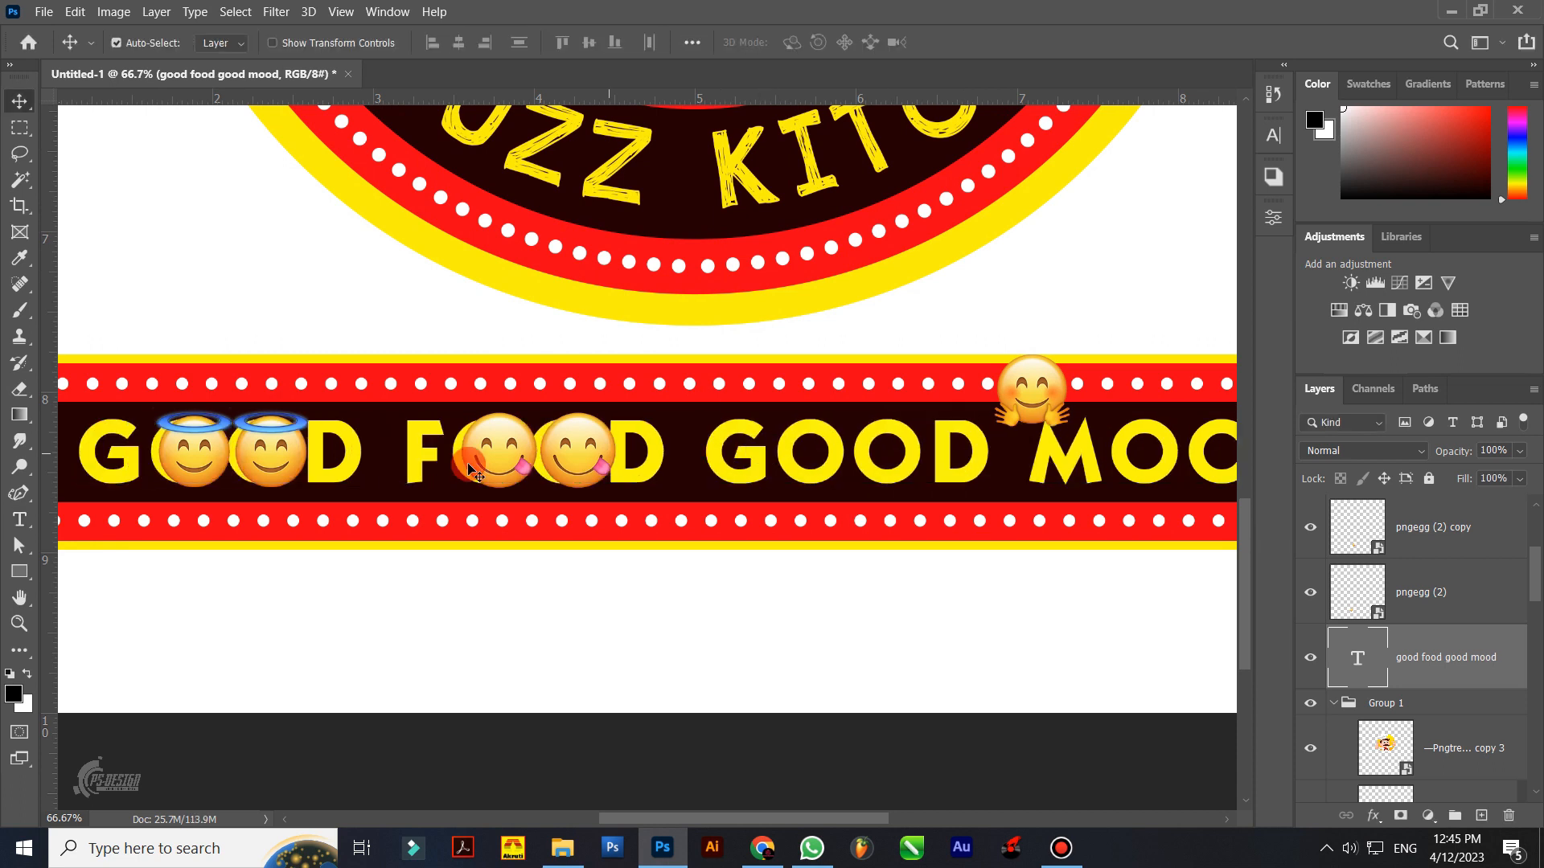
Step: Shift the two halo emojis slightly sideways to cover the Os of the first GOOD
drag(386, 476, 488, 485)
click(473, 568)
click(320, 457)
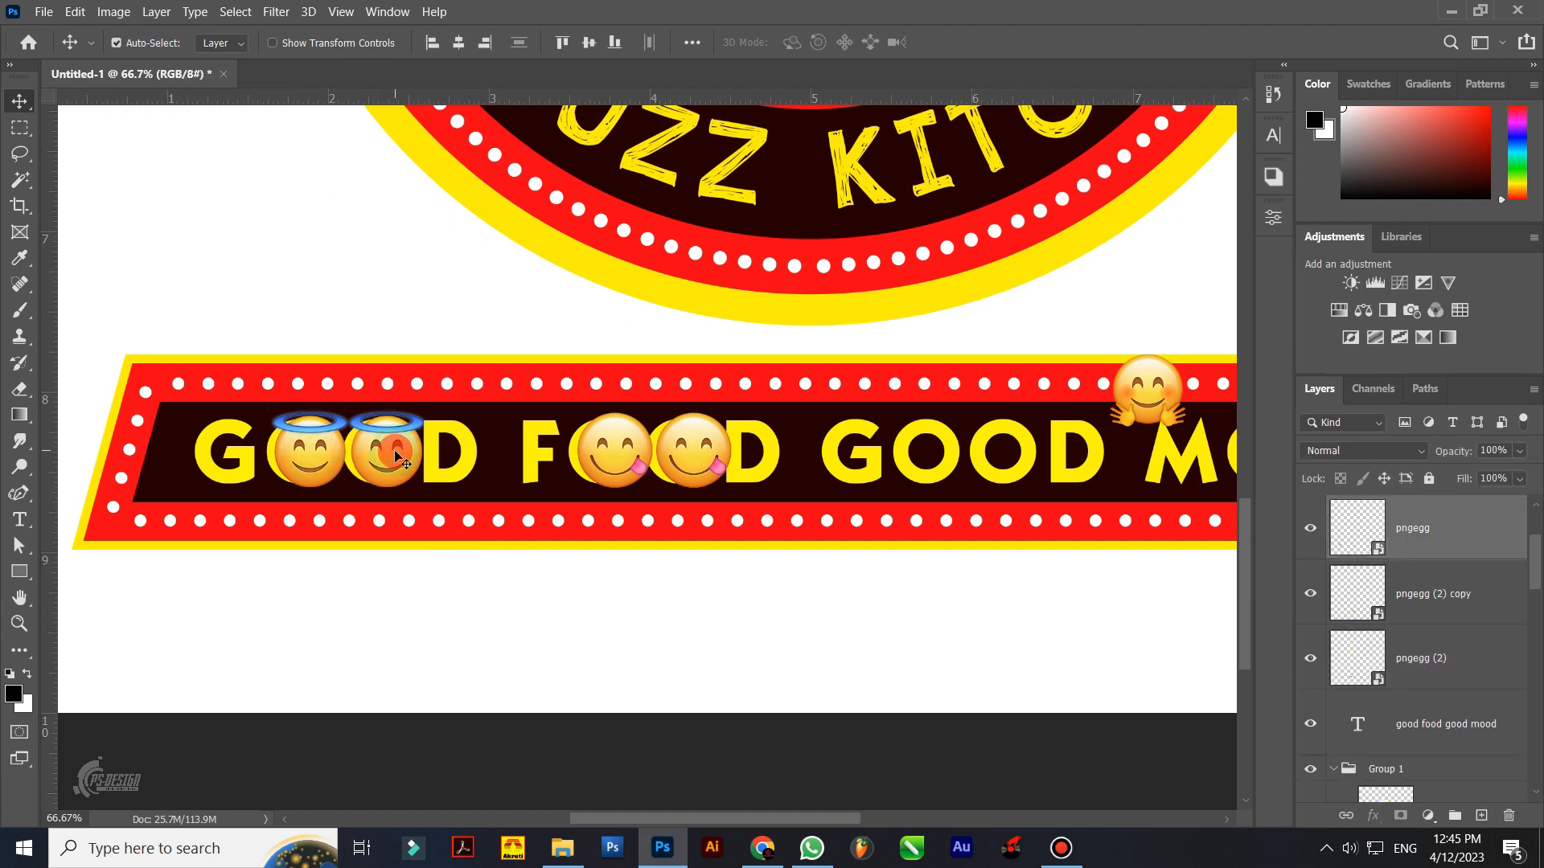
shift+click(394, 451)
drag(394, 452, 382, 451)
Step: Nudge the two tongue-out emojis left so they cover both Os of FOOD
drag(1010, 441, 787, 427)
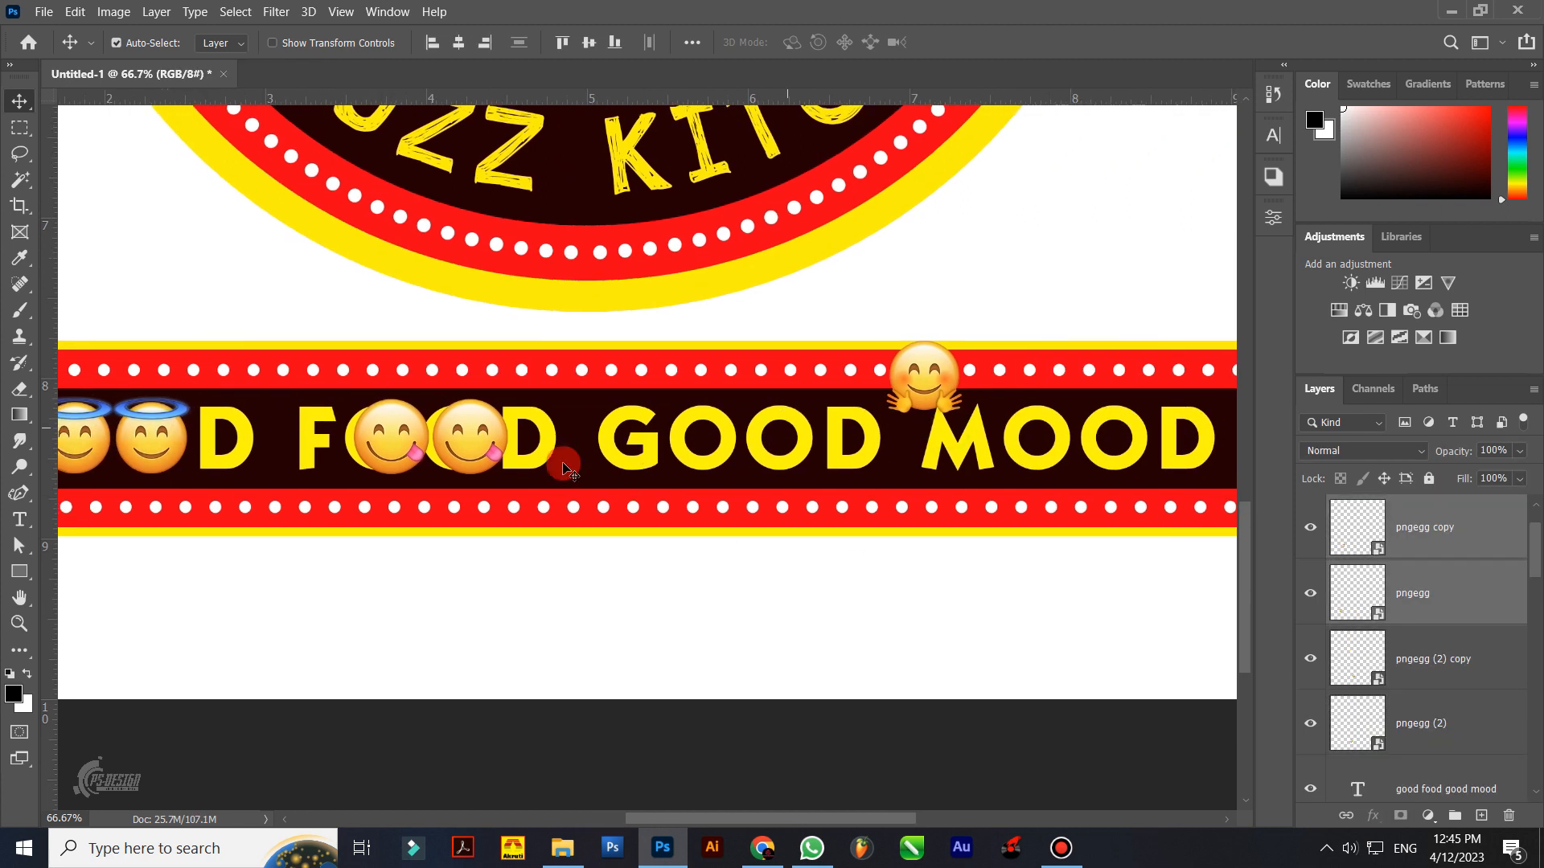
click(391, 433)
shift+click(393, 435)
key(shift+Left)
key(shift+Left)
click(454, 445)
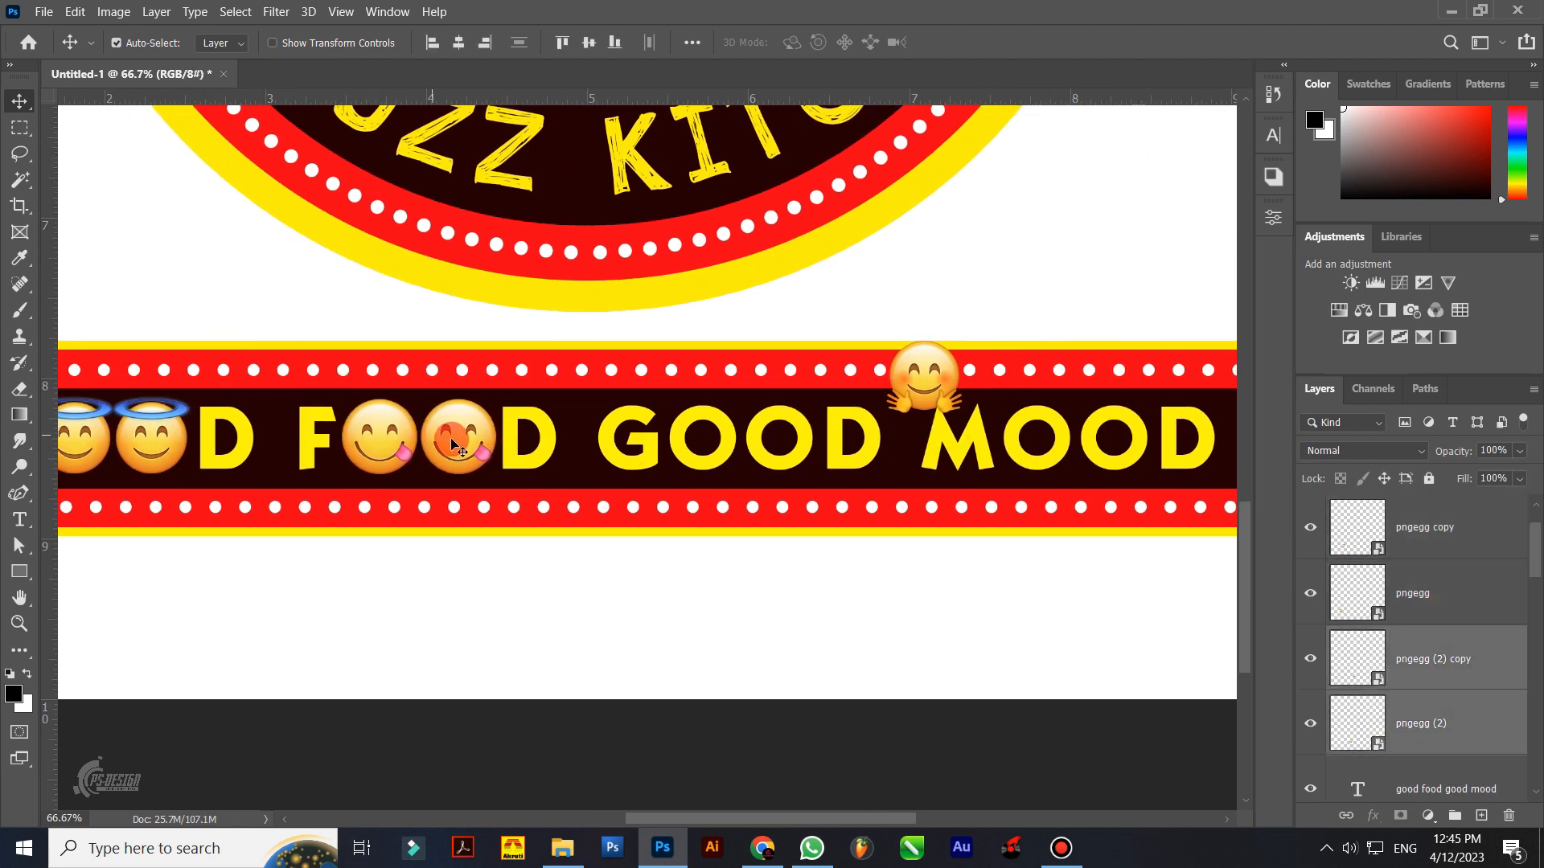
click(458, 434)
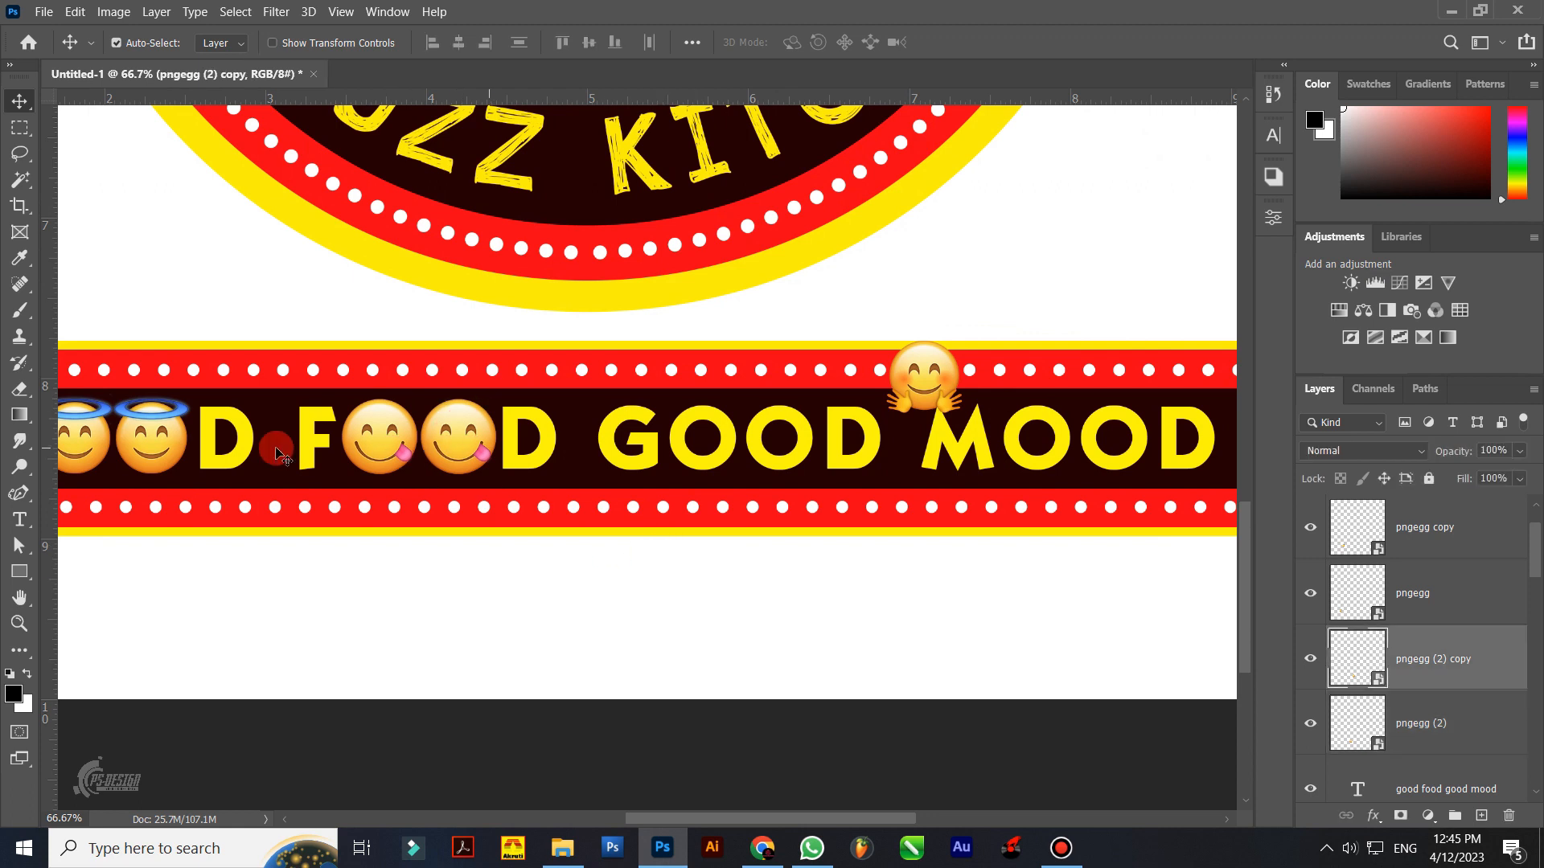
Step: Duplicate the pair of halo emojis onto the two Os of the second GOOD
click(149, 455)
shift+click(83, 440)
drag(158, 430, 785, 436)
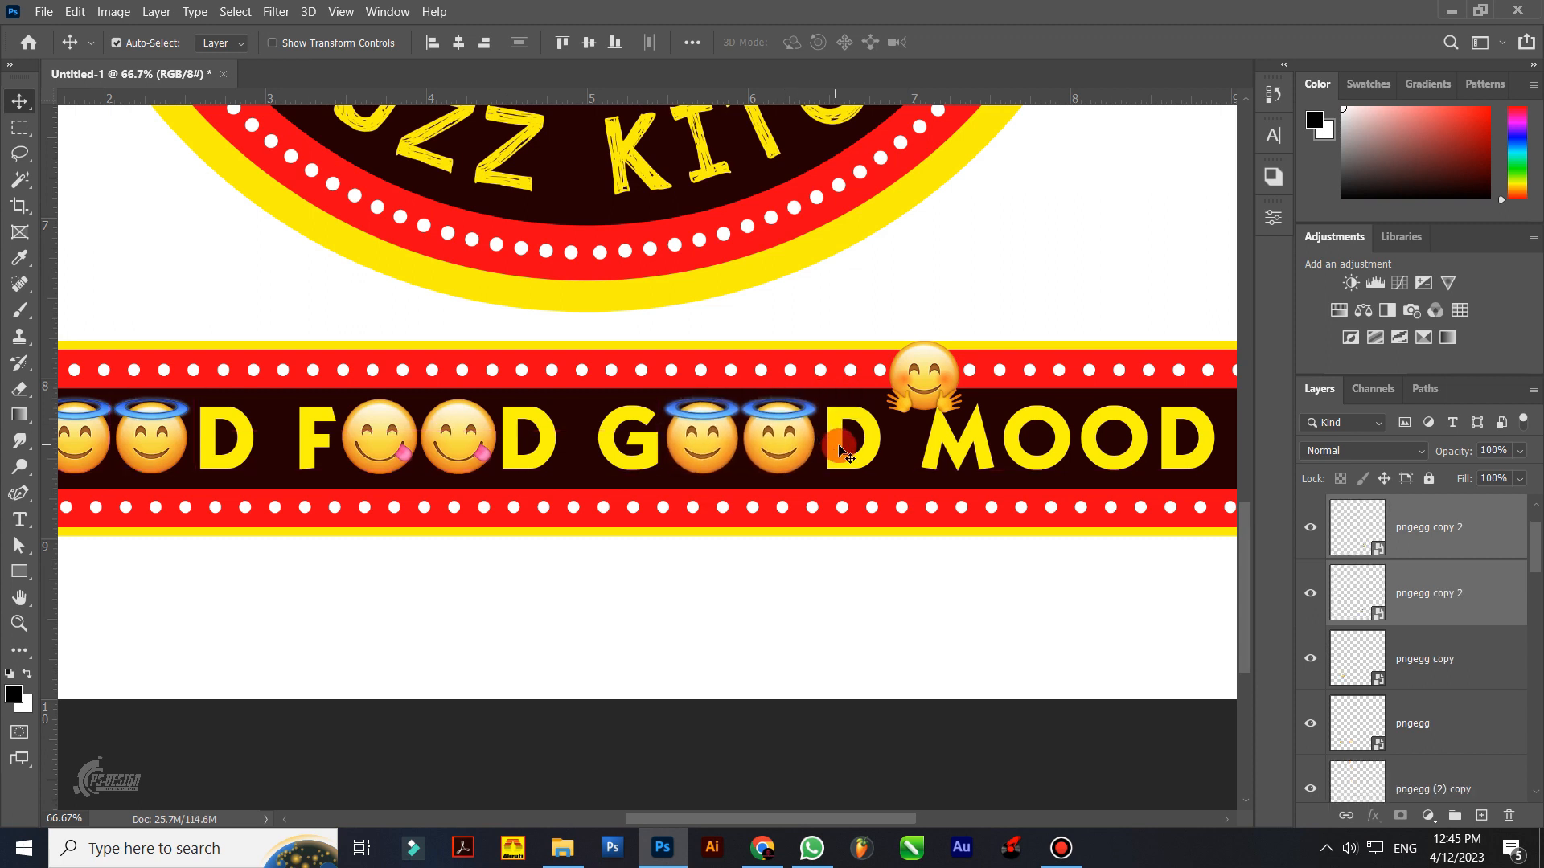
Step: Place the hugging emoji and a copy over the two Os of MOOD and align the pair on their vertical centres
drag(1035, 437, 871, 437)
drag(757, 386, 964, 447)
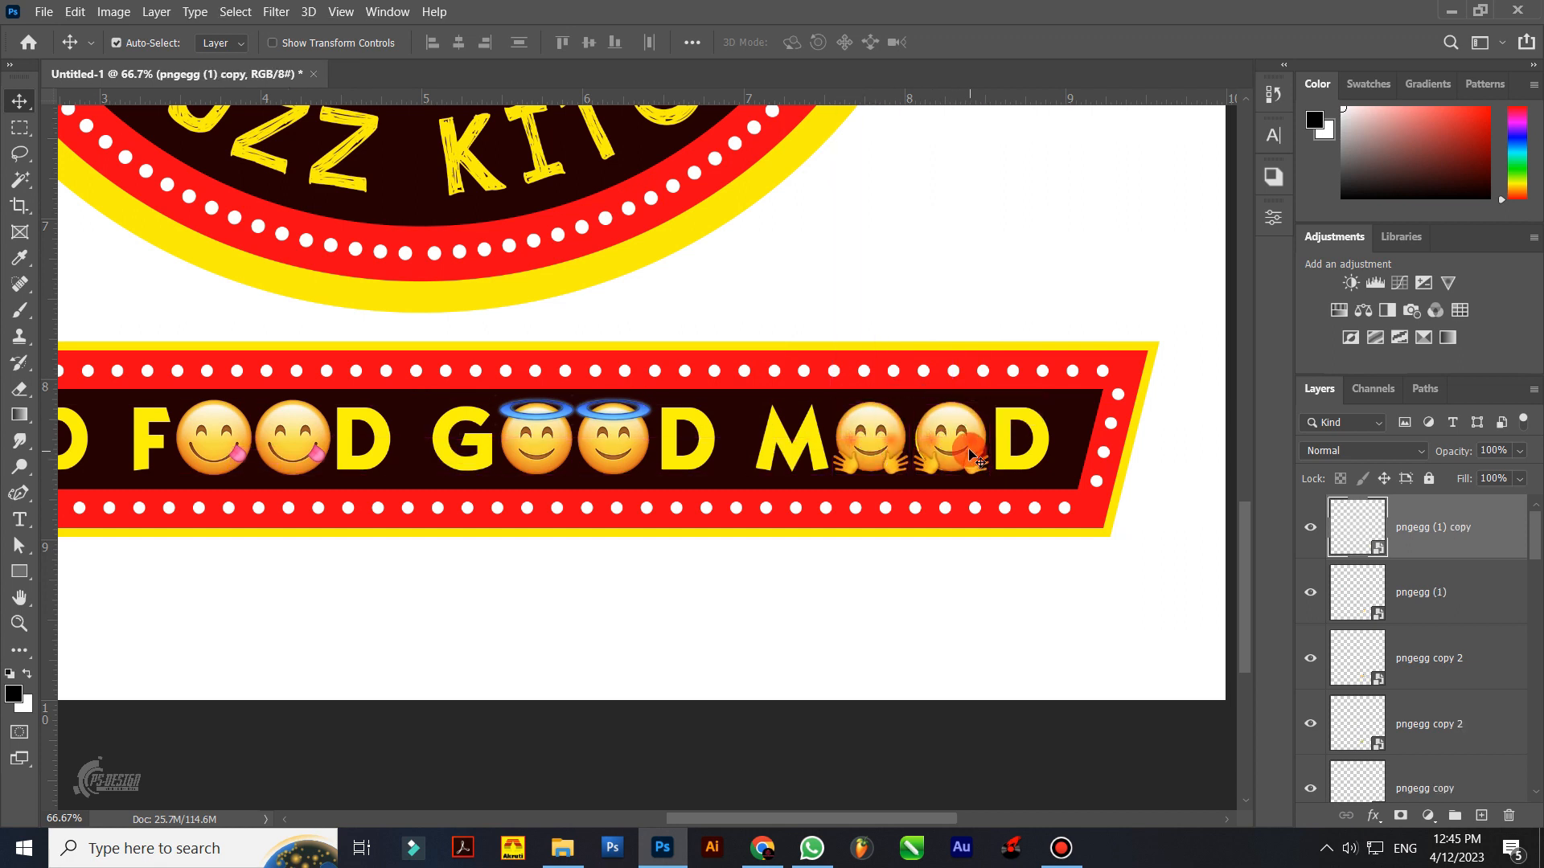
shift+click(877, 438)
click(589, 41)
scroll(662, 123, down, 3)
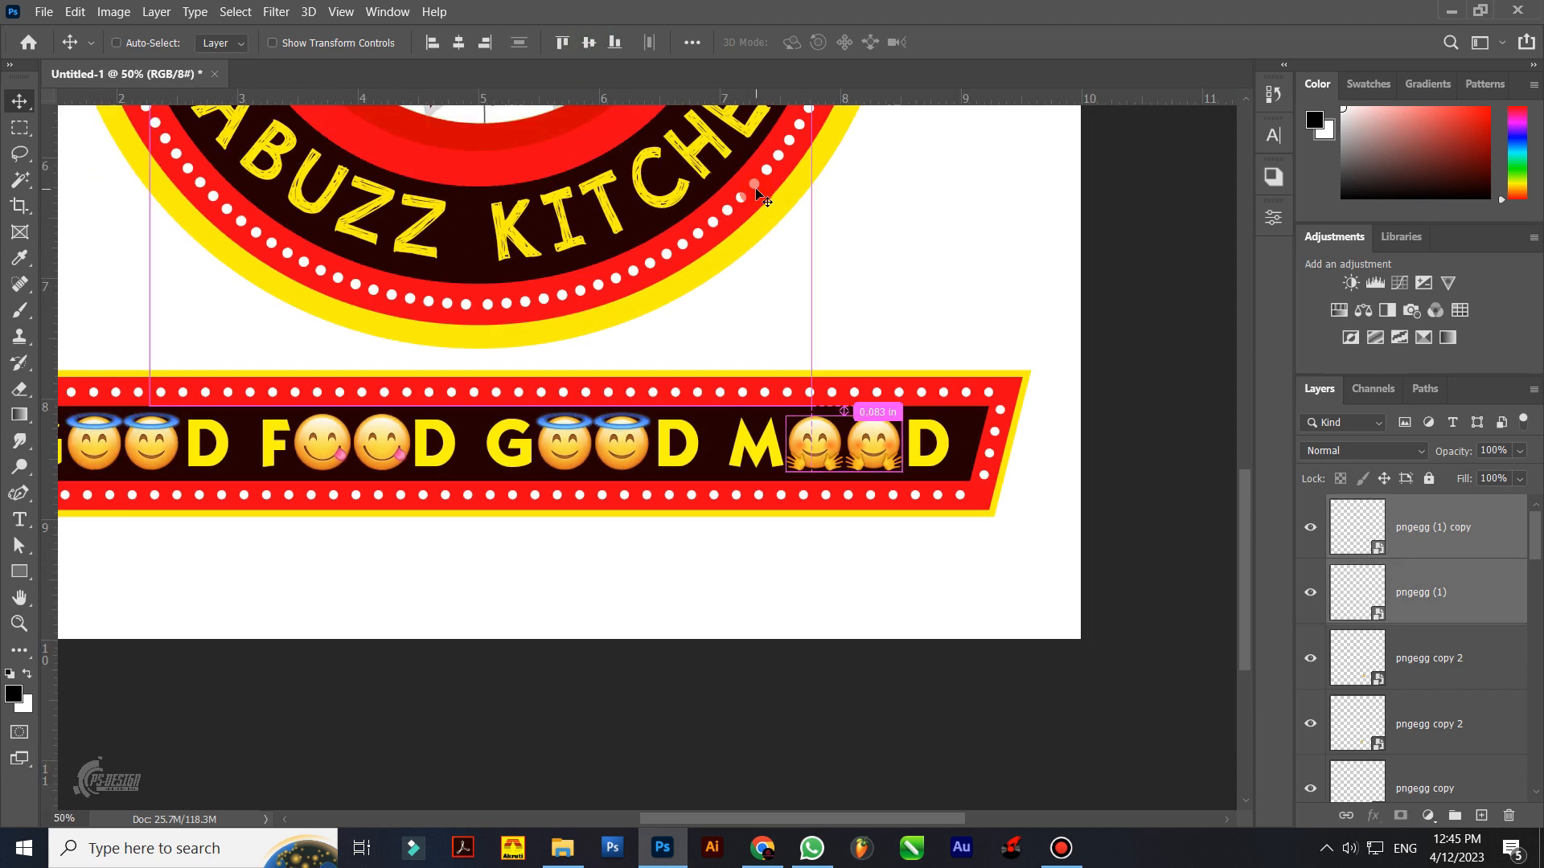
Step: Group all layers of the slanted banner, including its text and emojis, and collapse Group 1
drag(940, 456, 1059, 74)
drag(982, 632, 371, 690)
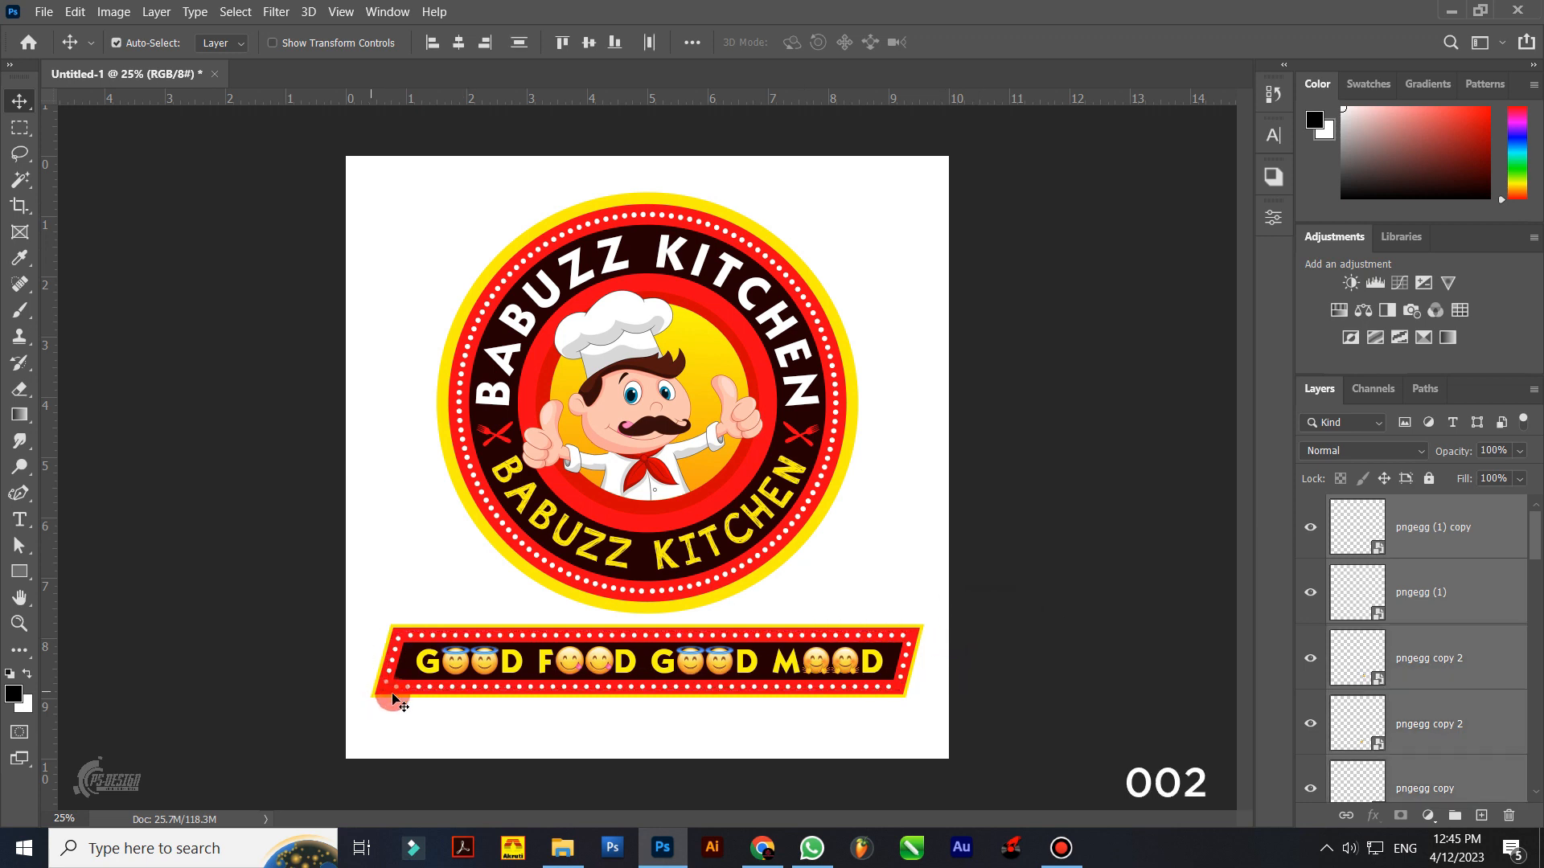
click(1452, 816)
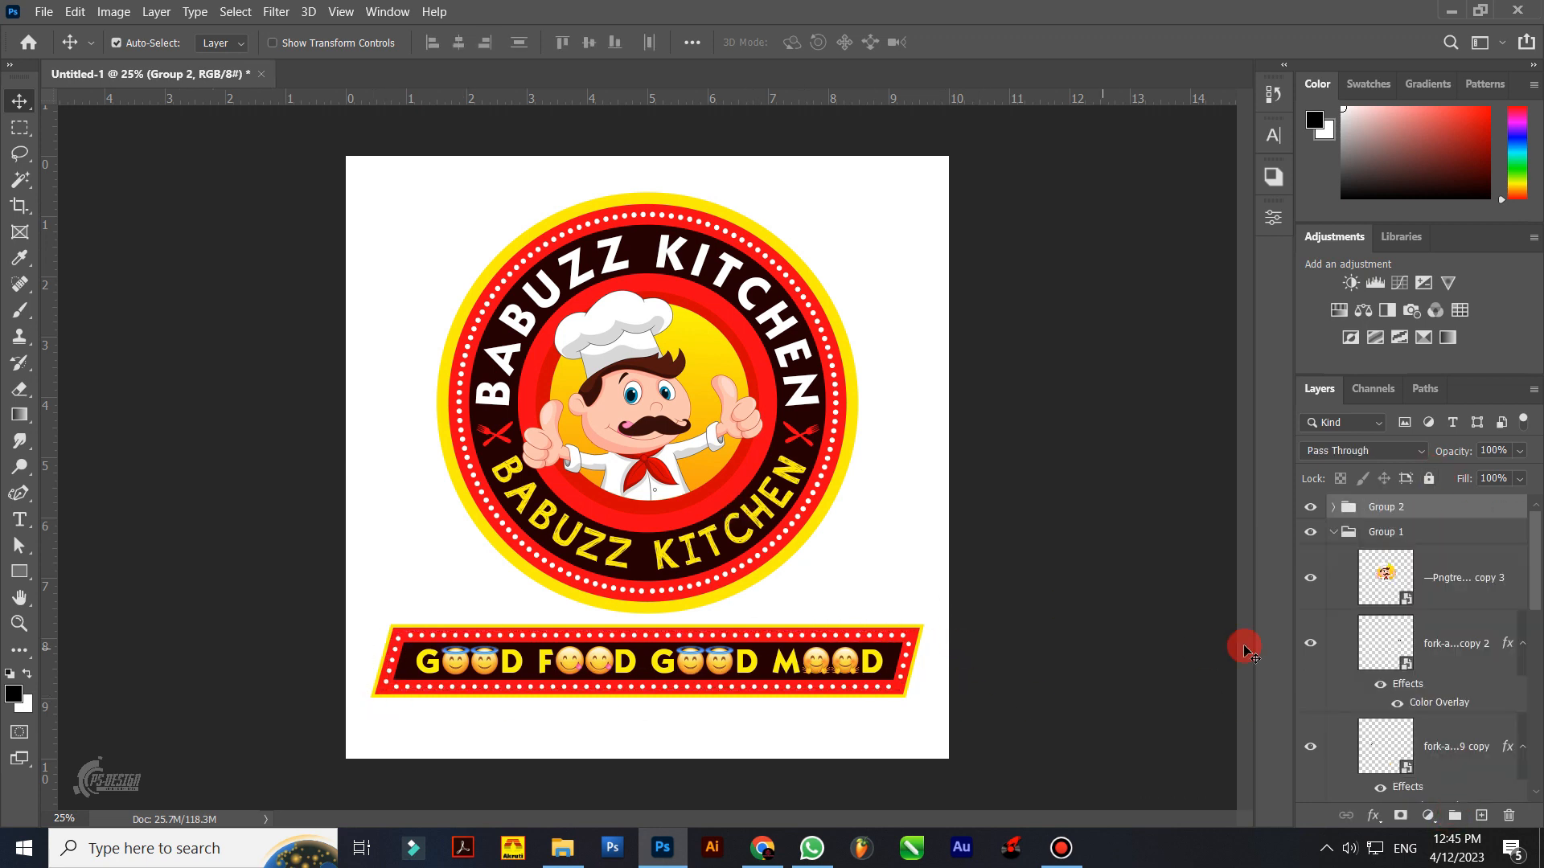
click(1334, 533)
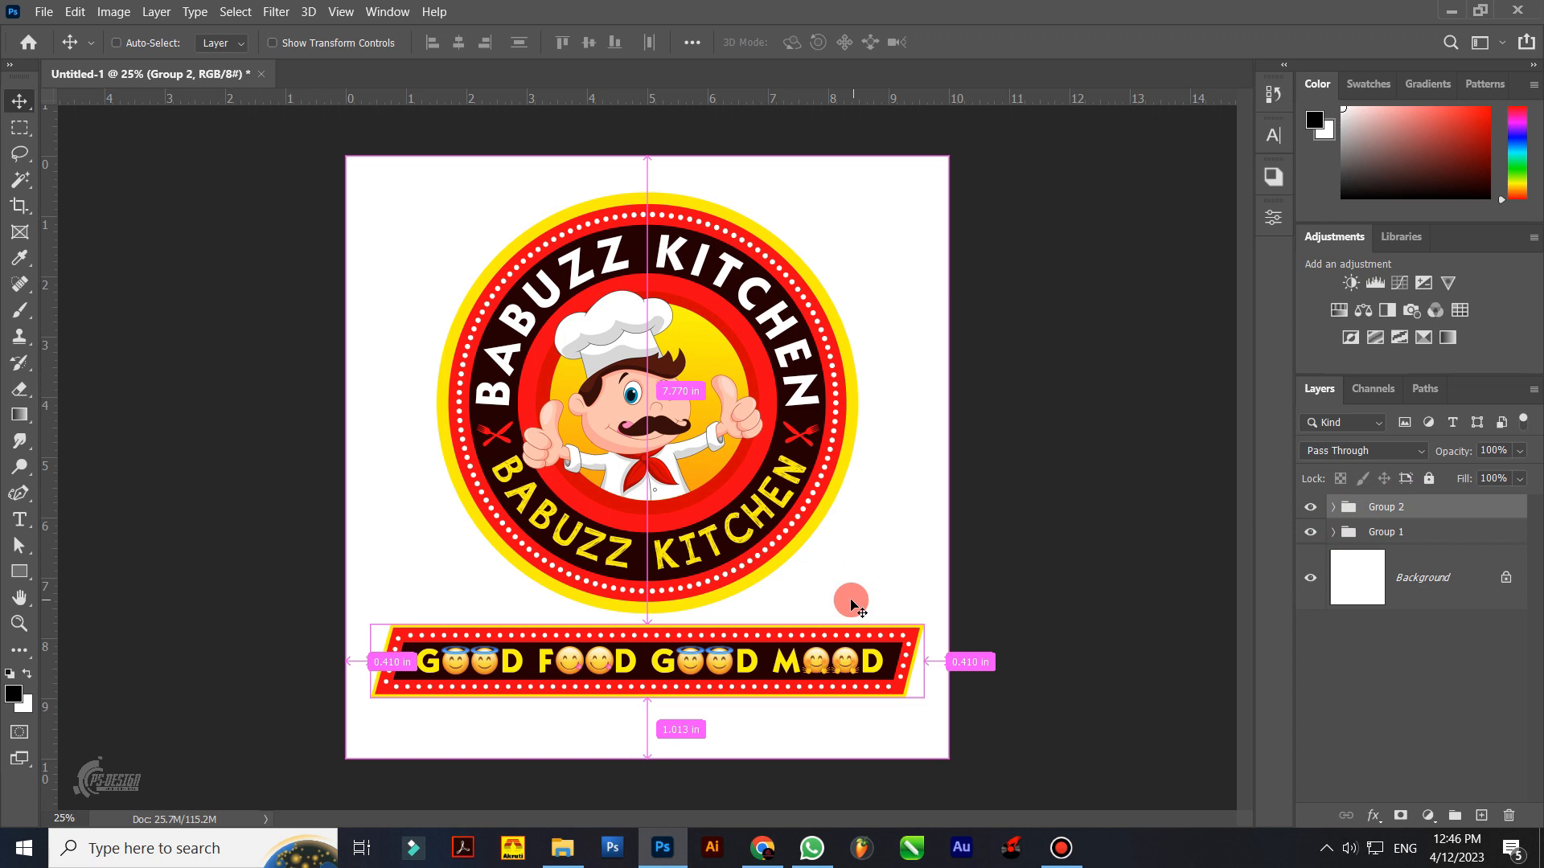
Step: Scale the banner group up to about 102% around its centre
key(ctrl+t)
drag(918, 622, 923, 620)
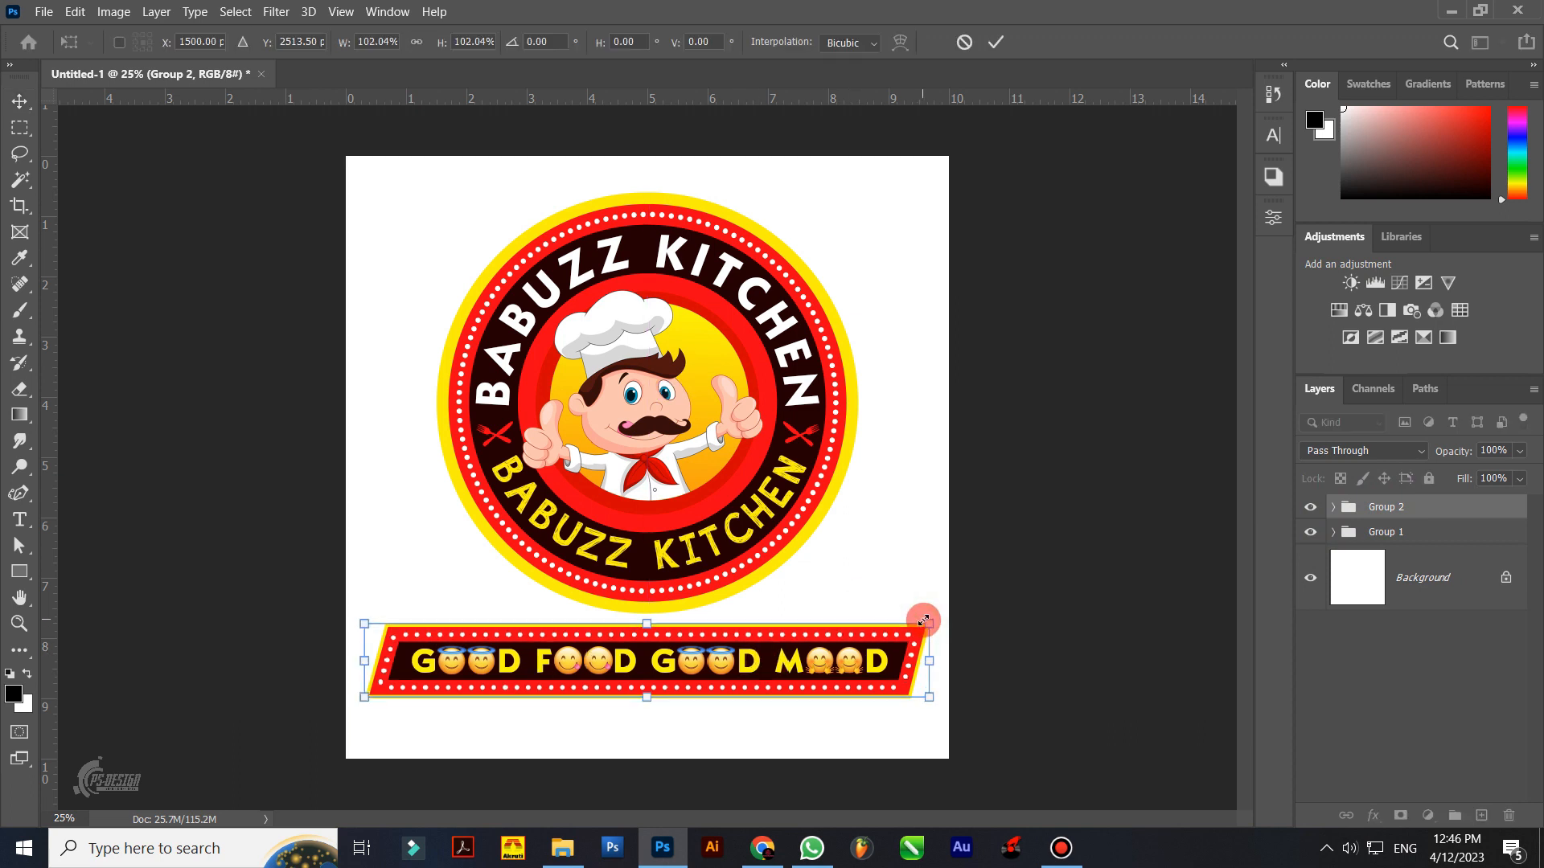
key(Return)
Step: Move the banner group up until it overlaps the lower edge of the round logo
key(shift+Up)
key(shift+Up)
key(shift+Up)
key(shift+Up)
key(shift+Up)
key(shift+Up)
key(shift+Up)
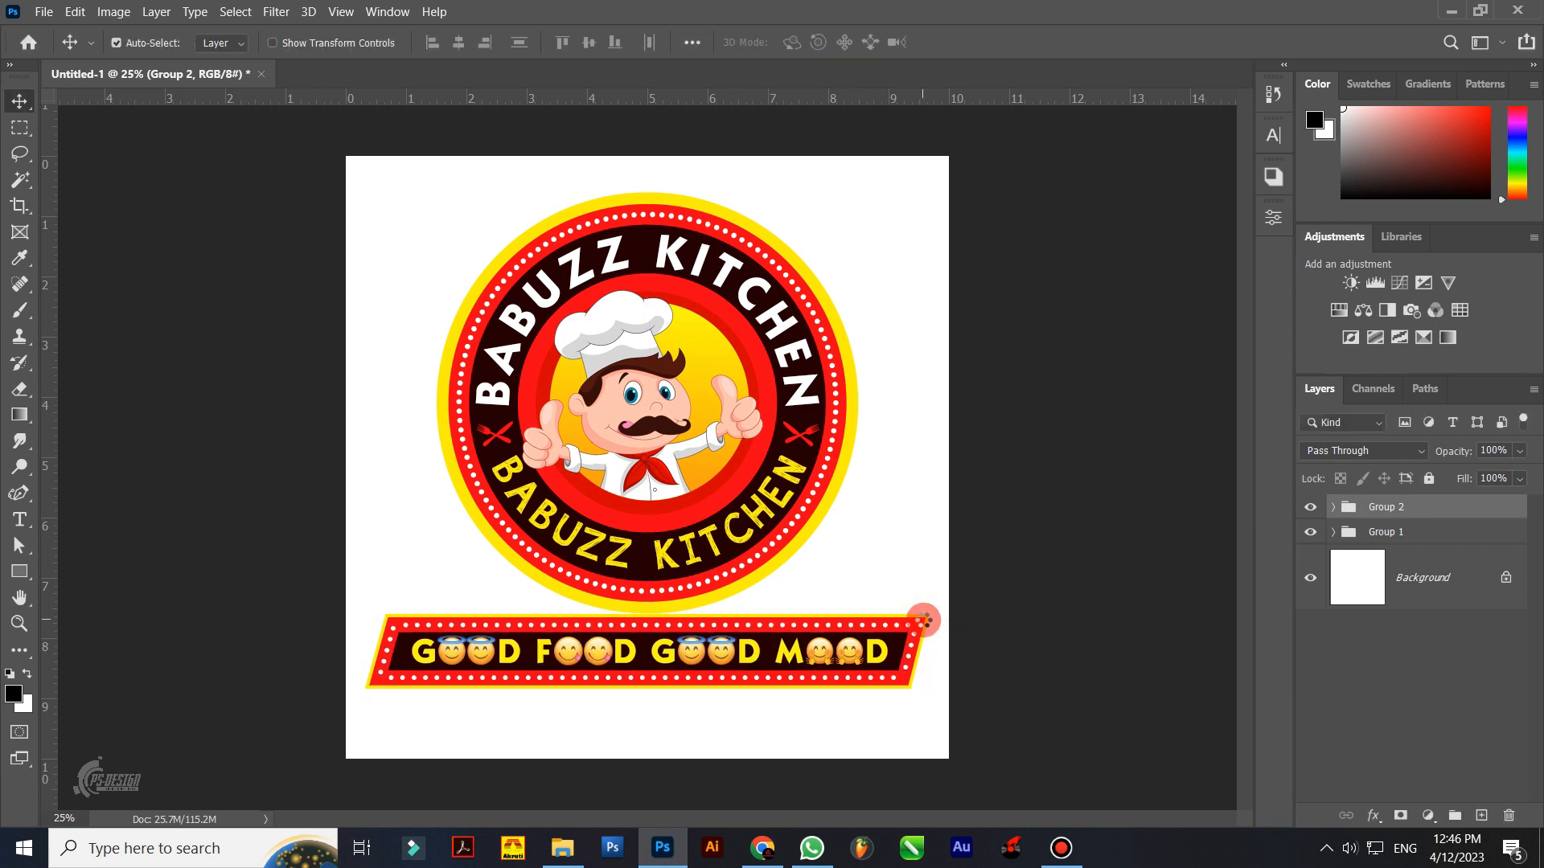
key(shift+Up)
click(893, 728)
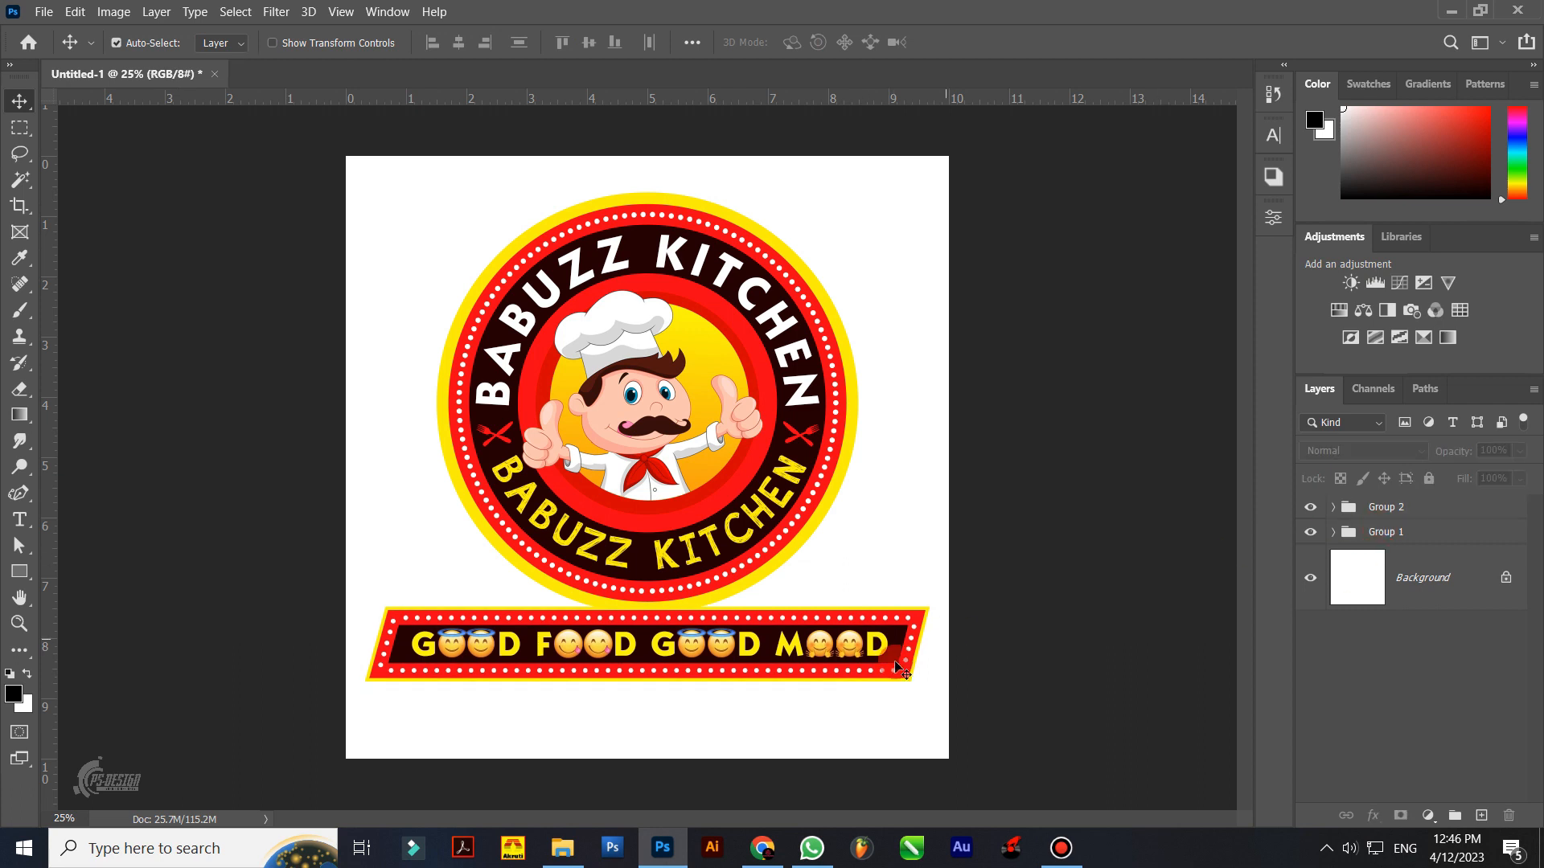
Step: Add a second yellow outside stroke of 18 px to the banner's red rectangle
click(920, 617)
click(1450, 741)
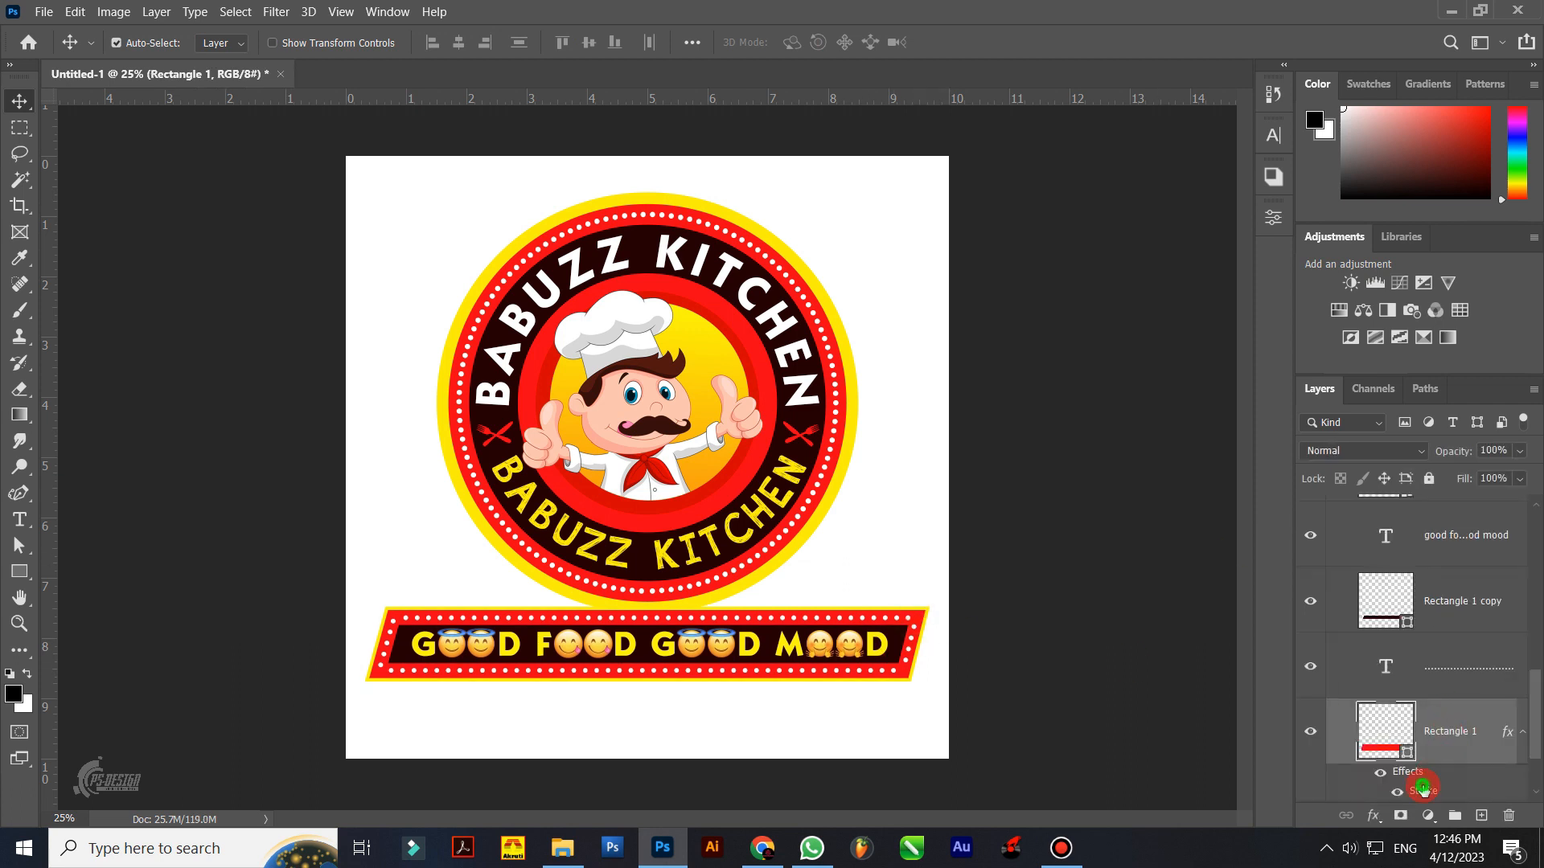
double_click(1423, 788)
click(960, 508)
click(1128, 434)
click(1126, 439)
click(1230, 411)
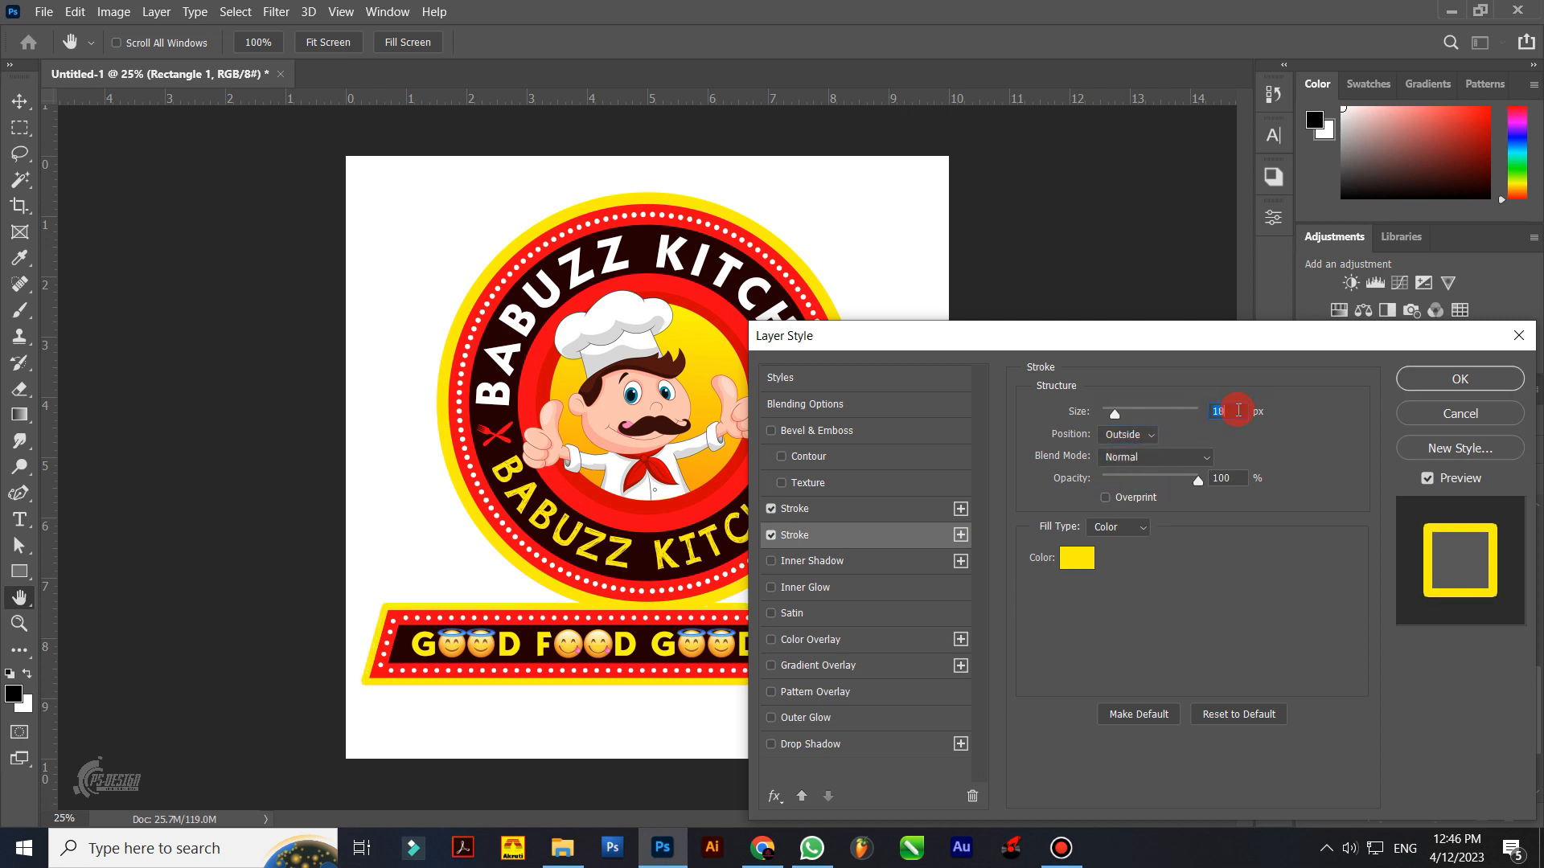
key(Return)
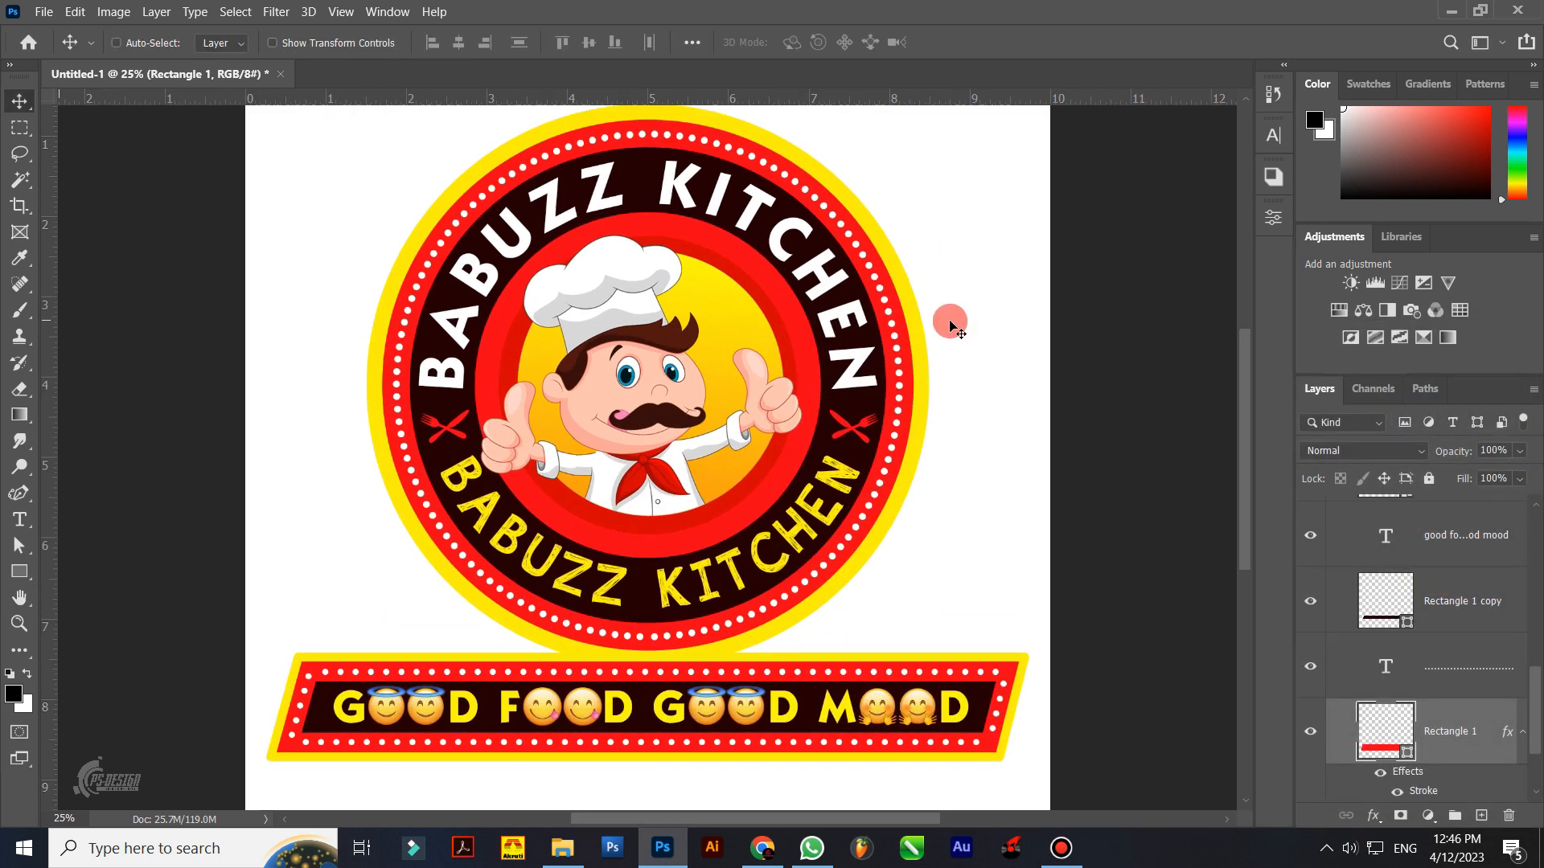
Step: Examine the finished logo up close, checking the chef, the curved text and the banner
key(ctrl+plus)
key(ctrl+plus)
drag(790, 284, 807, 431)
drag(714, 341, 672, 299)
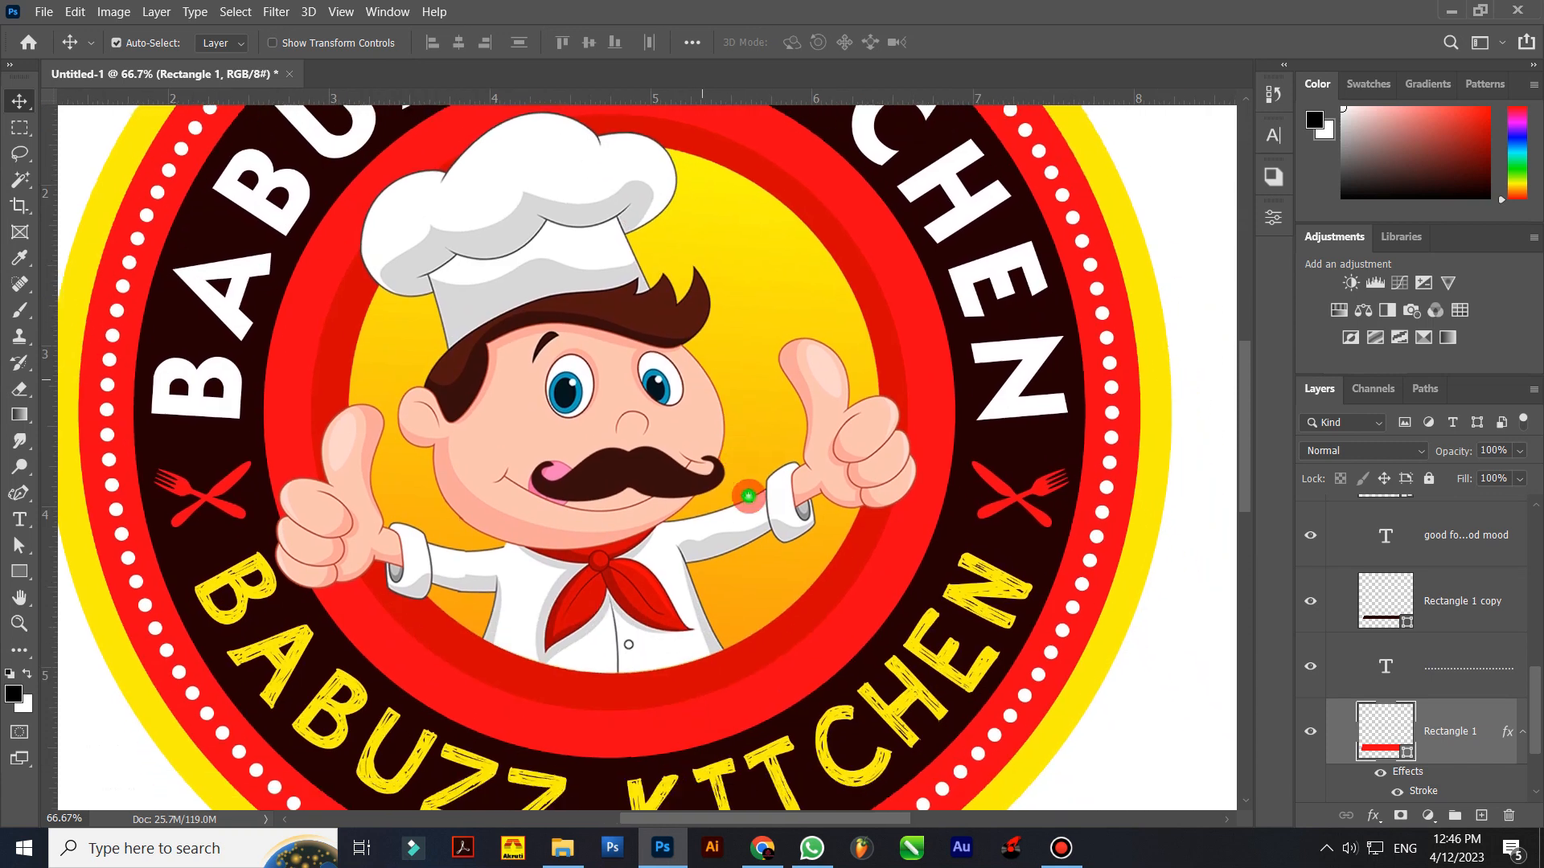
drag(749, 496, 808, 235)
drag(737, 435, 778, 233)
drag(813, 431, 1011, 345)
drag(762, 442, 595, 373)
drag(784, 448, 471, 492)
drag(721, 462, 806, 528)
key(ctrl+minus)
key(ctrl+minus)
key(ctrl+minus)
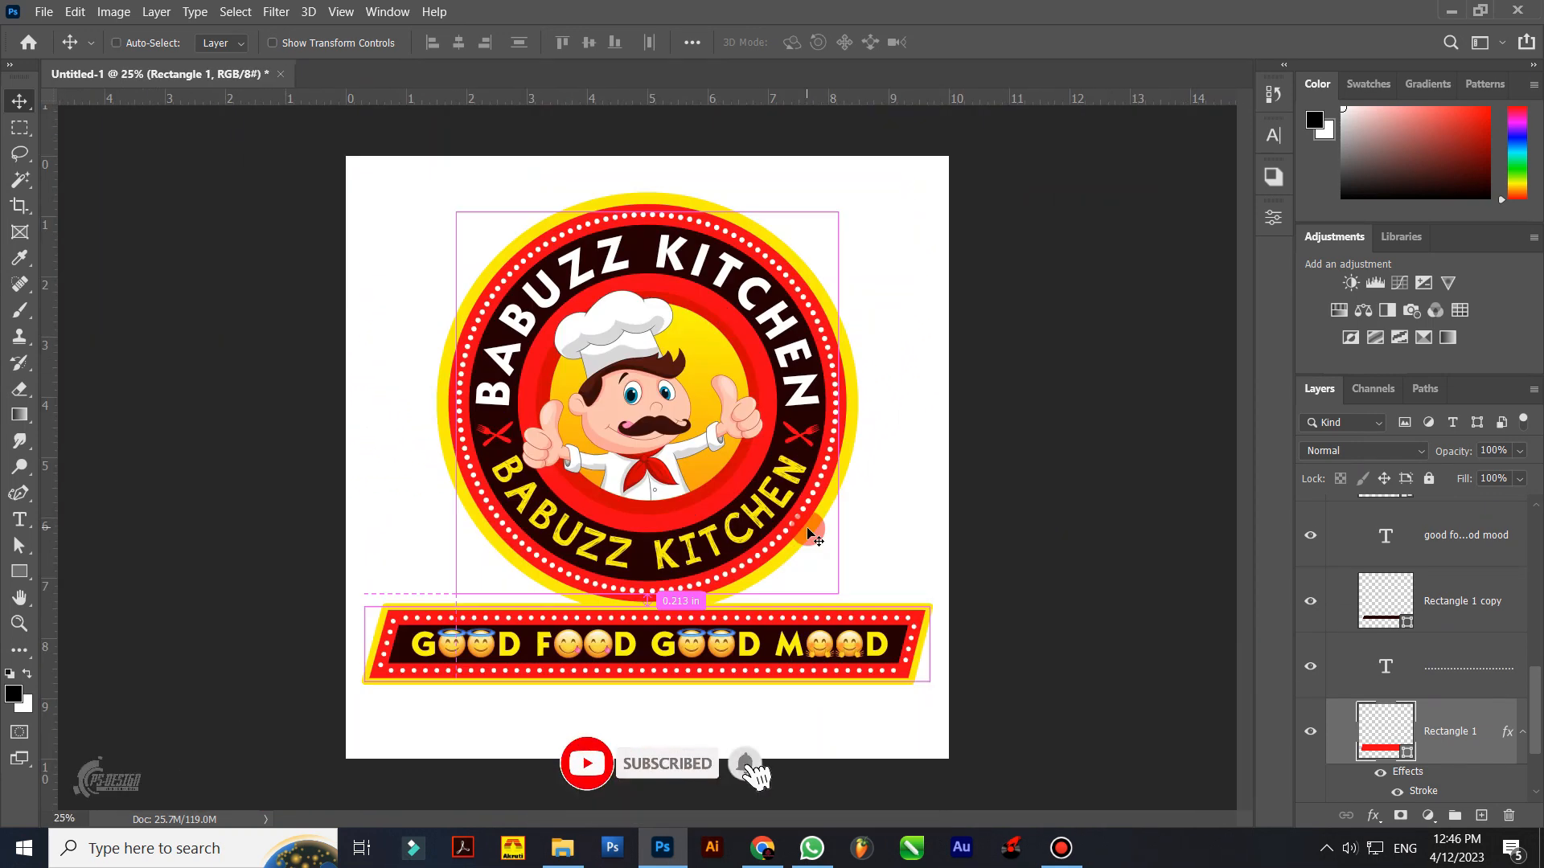
key(ctrl+plus)
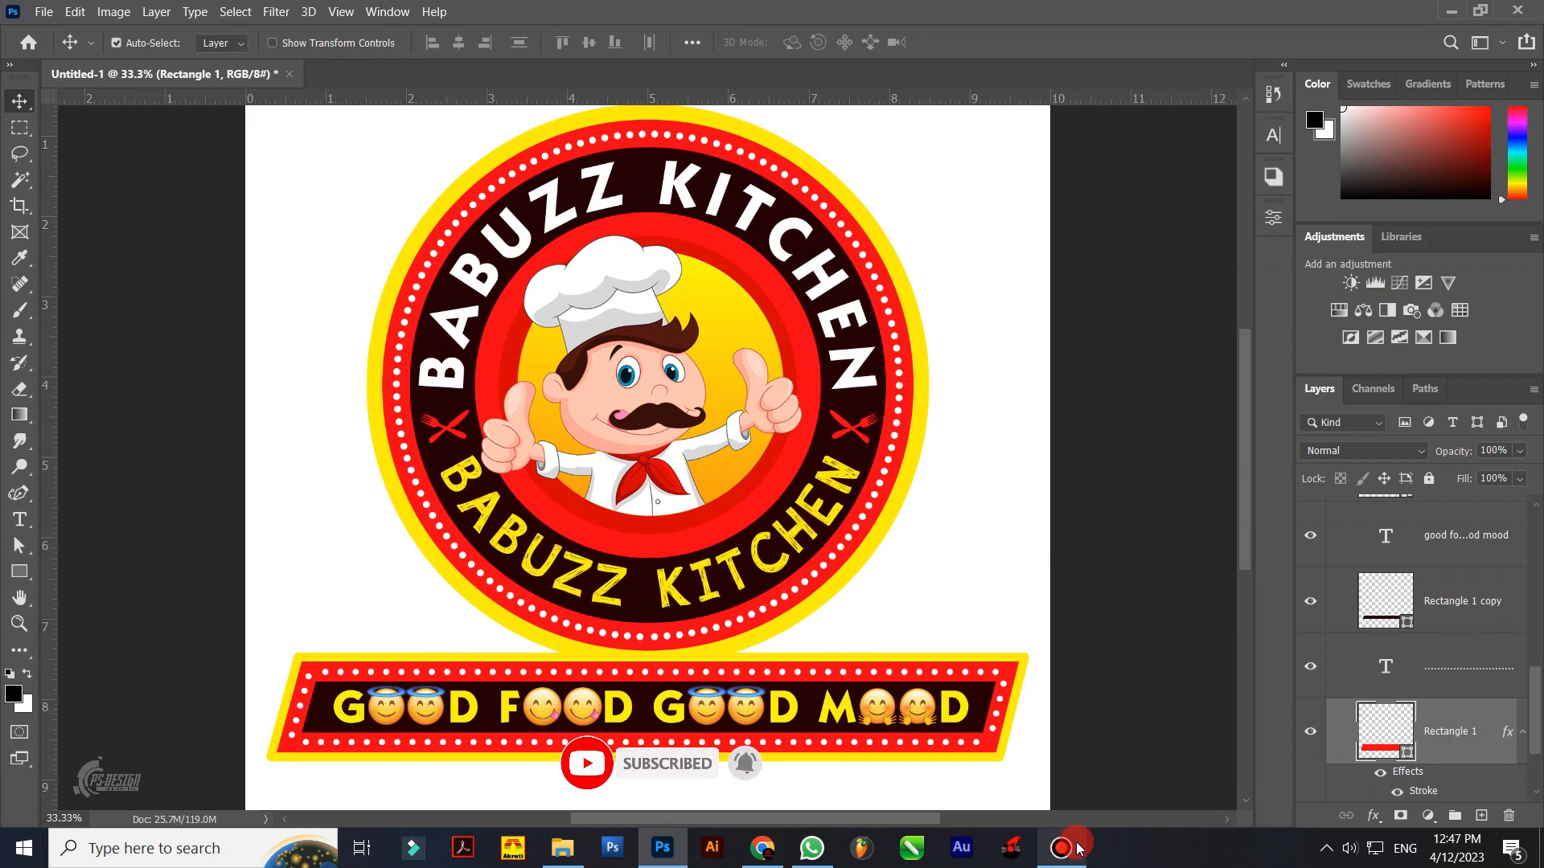
Step: Fill the Background layer with black
click(1032, 784)
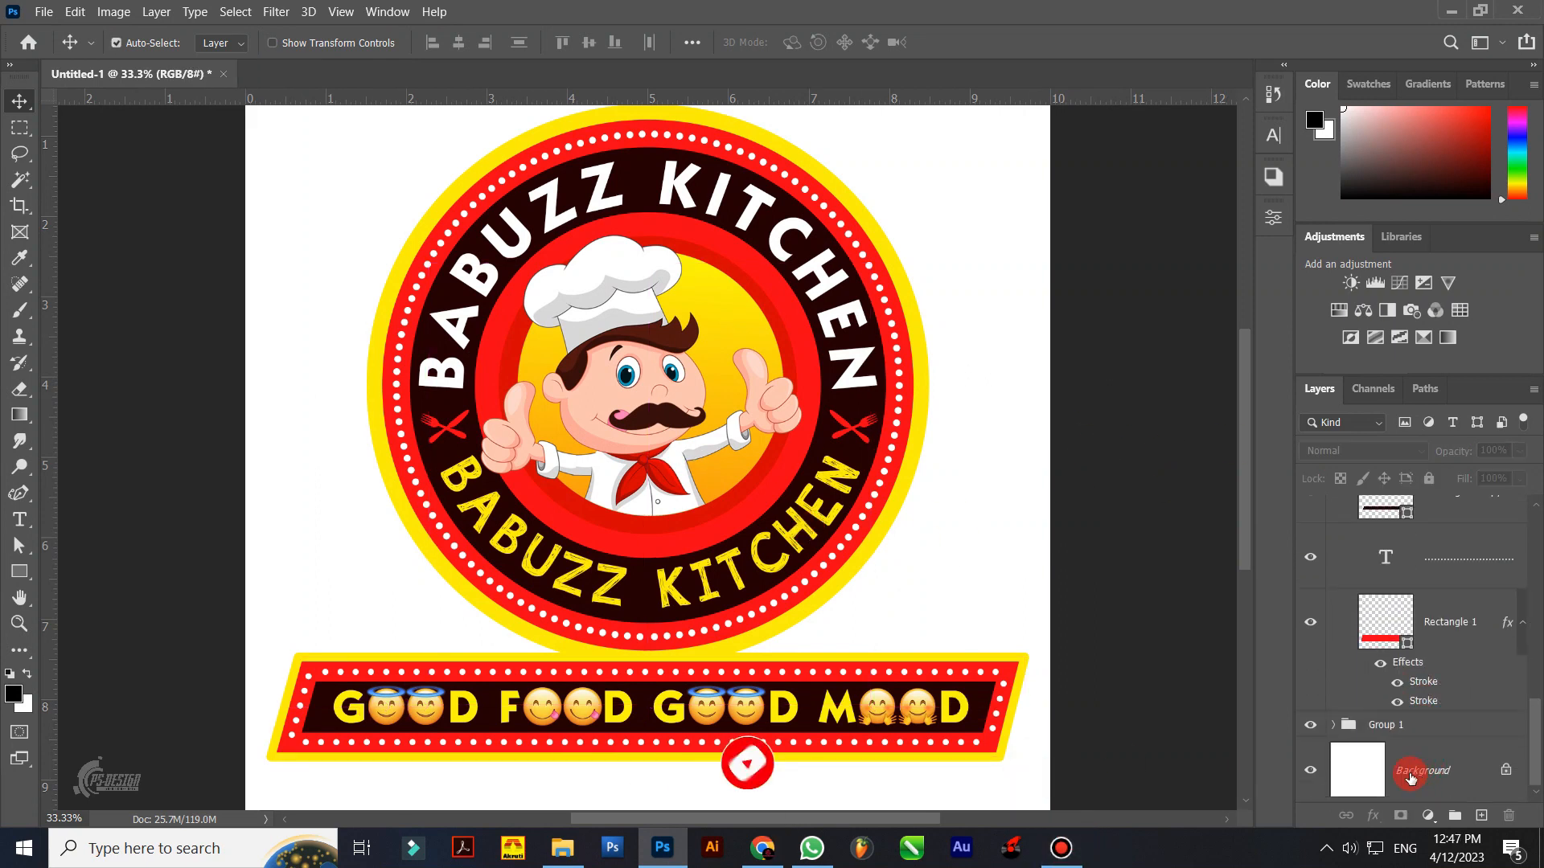
key(ctrl+BackSpace)
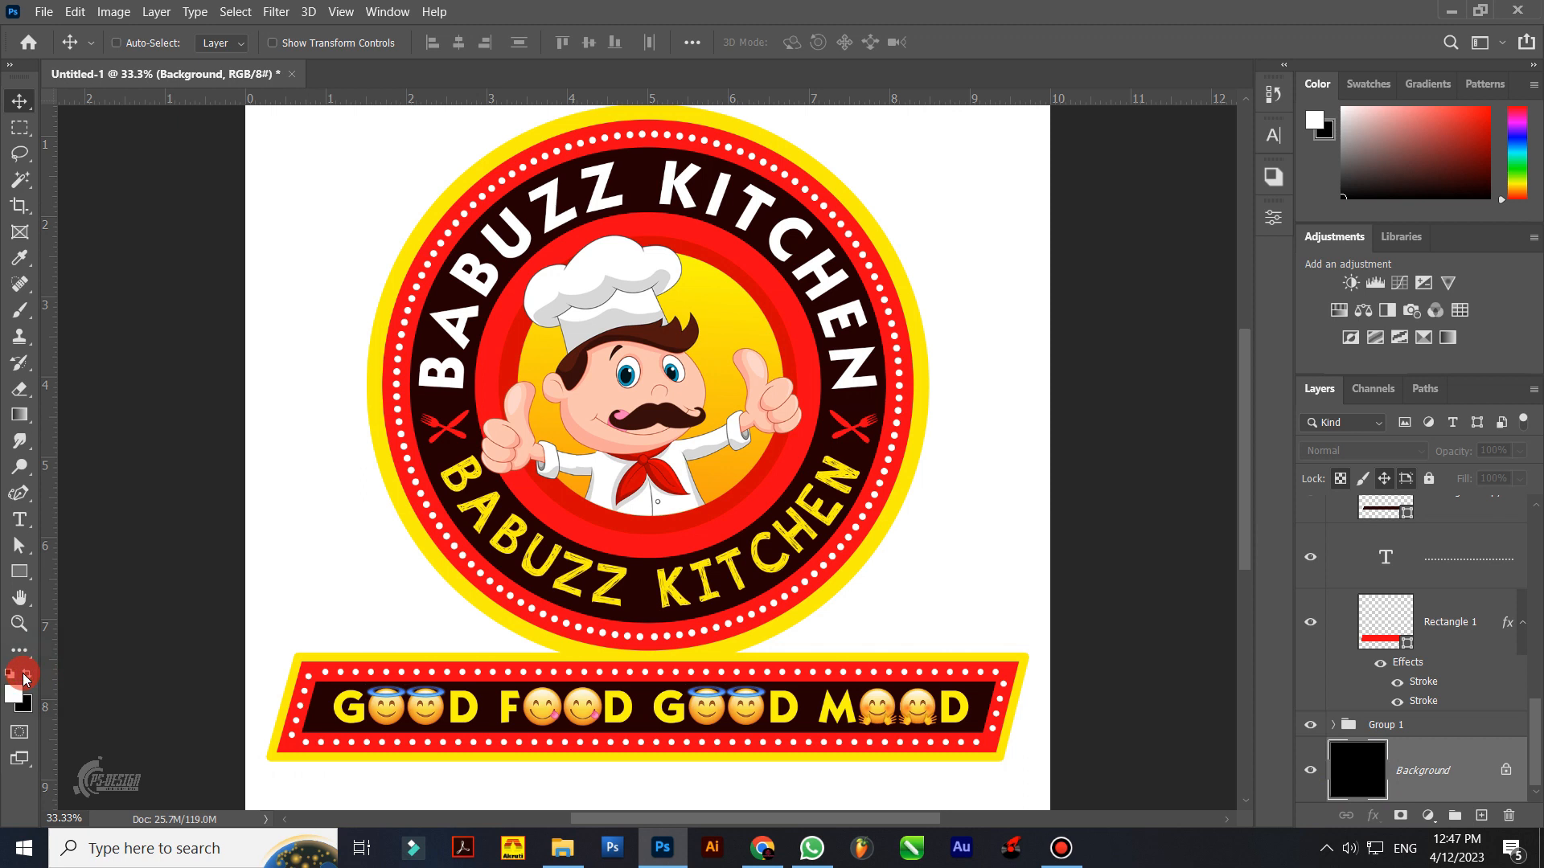
key(ctrl+minus)
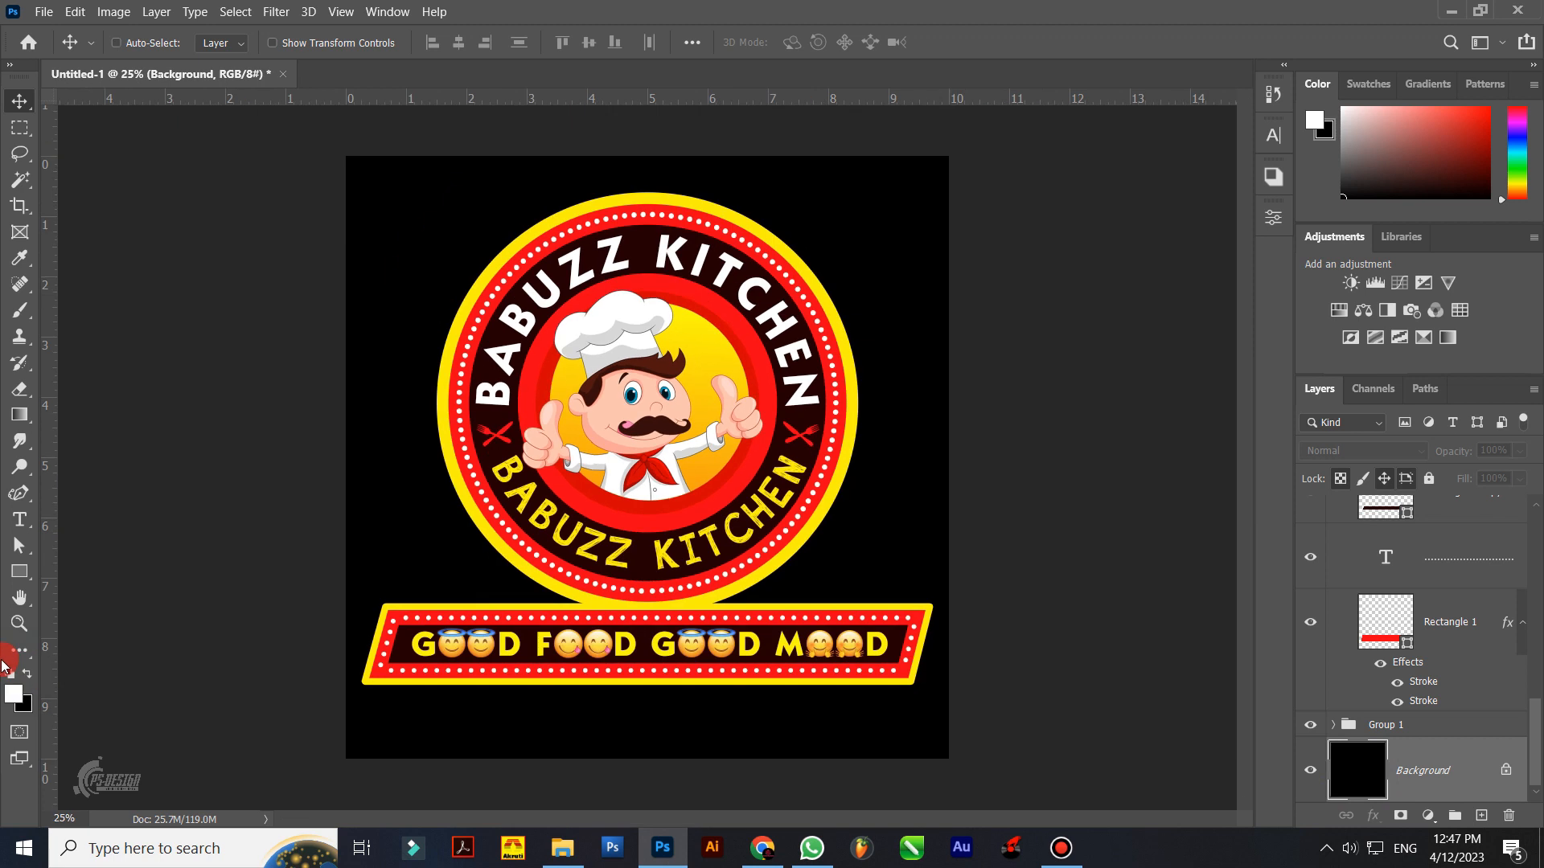
Step: Collapse the banner's Group 2 in the layer list
scroll(1443, 716, up, 5)
scroll(1443, 716, up, 5)
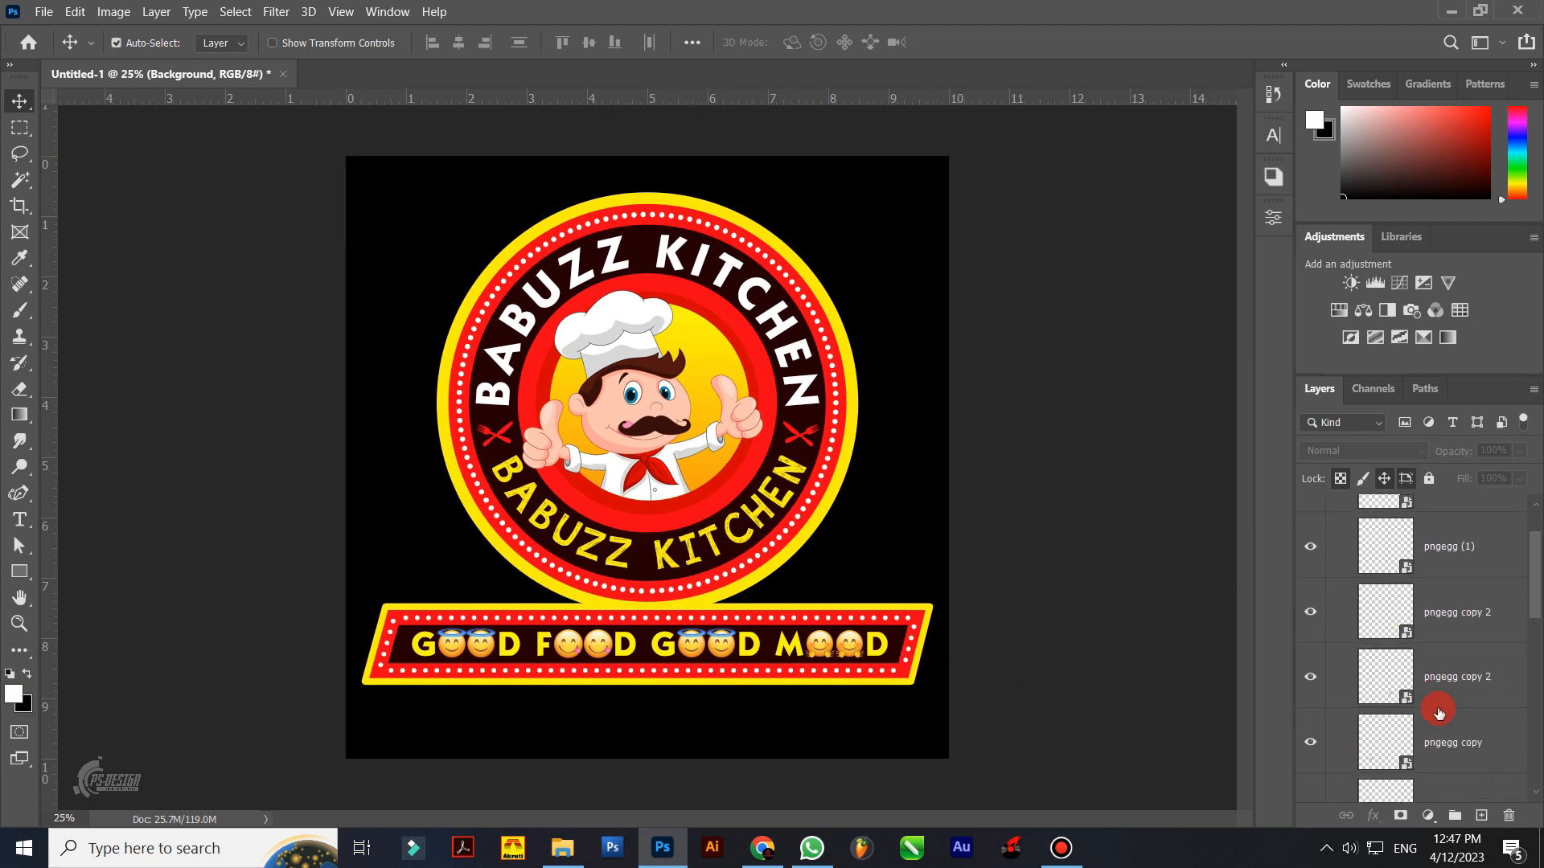
click(1334, 507)
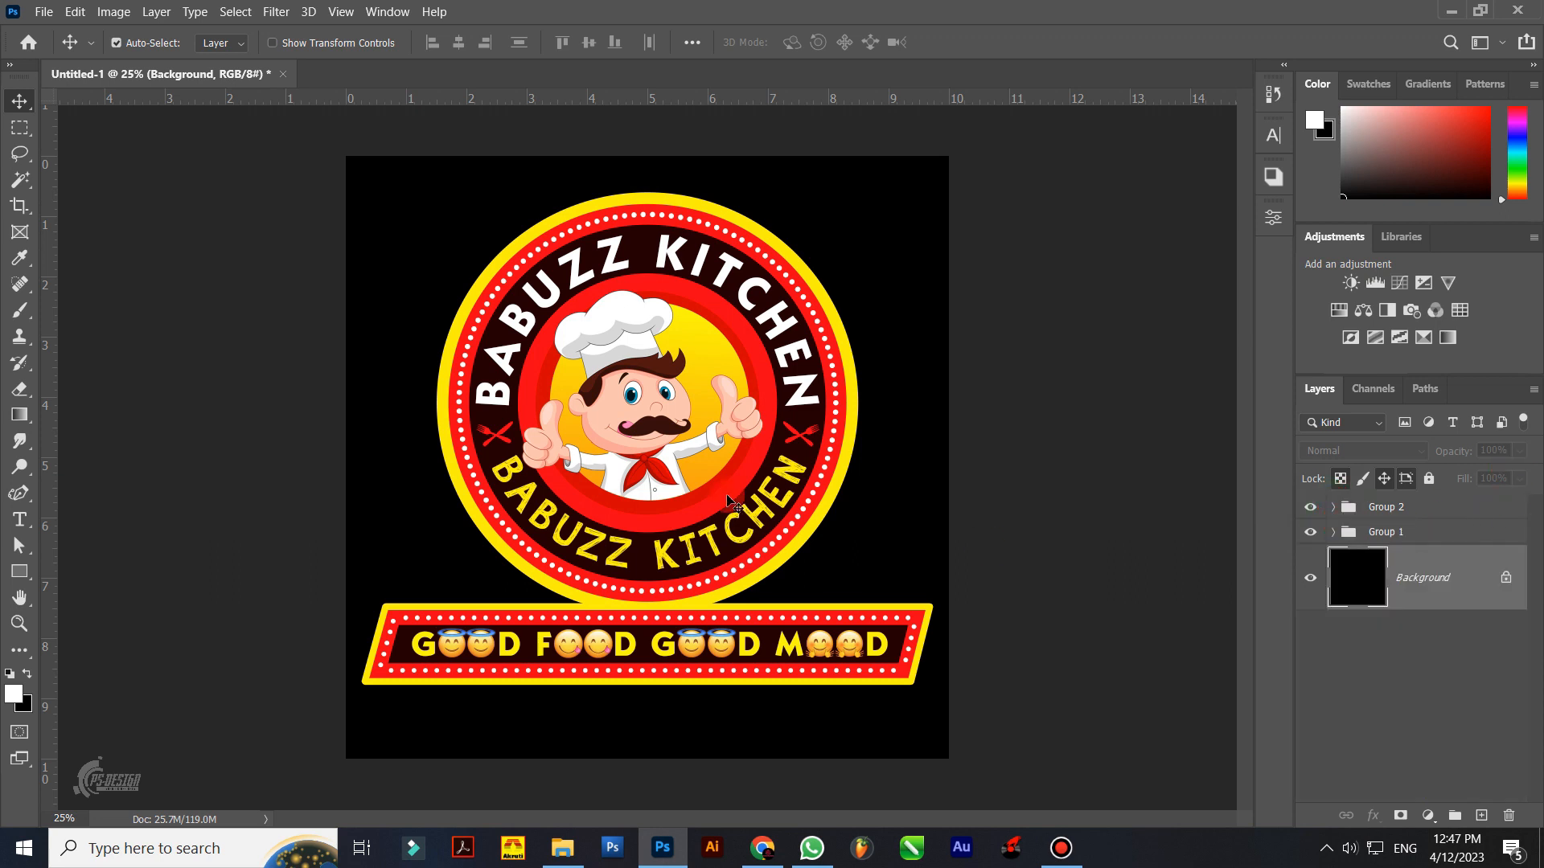